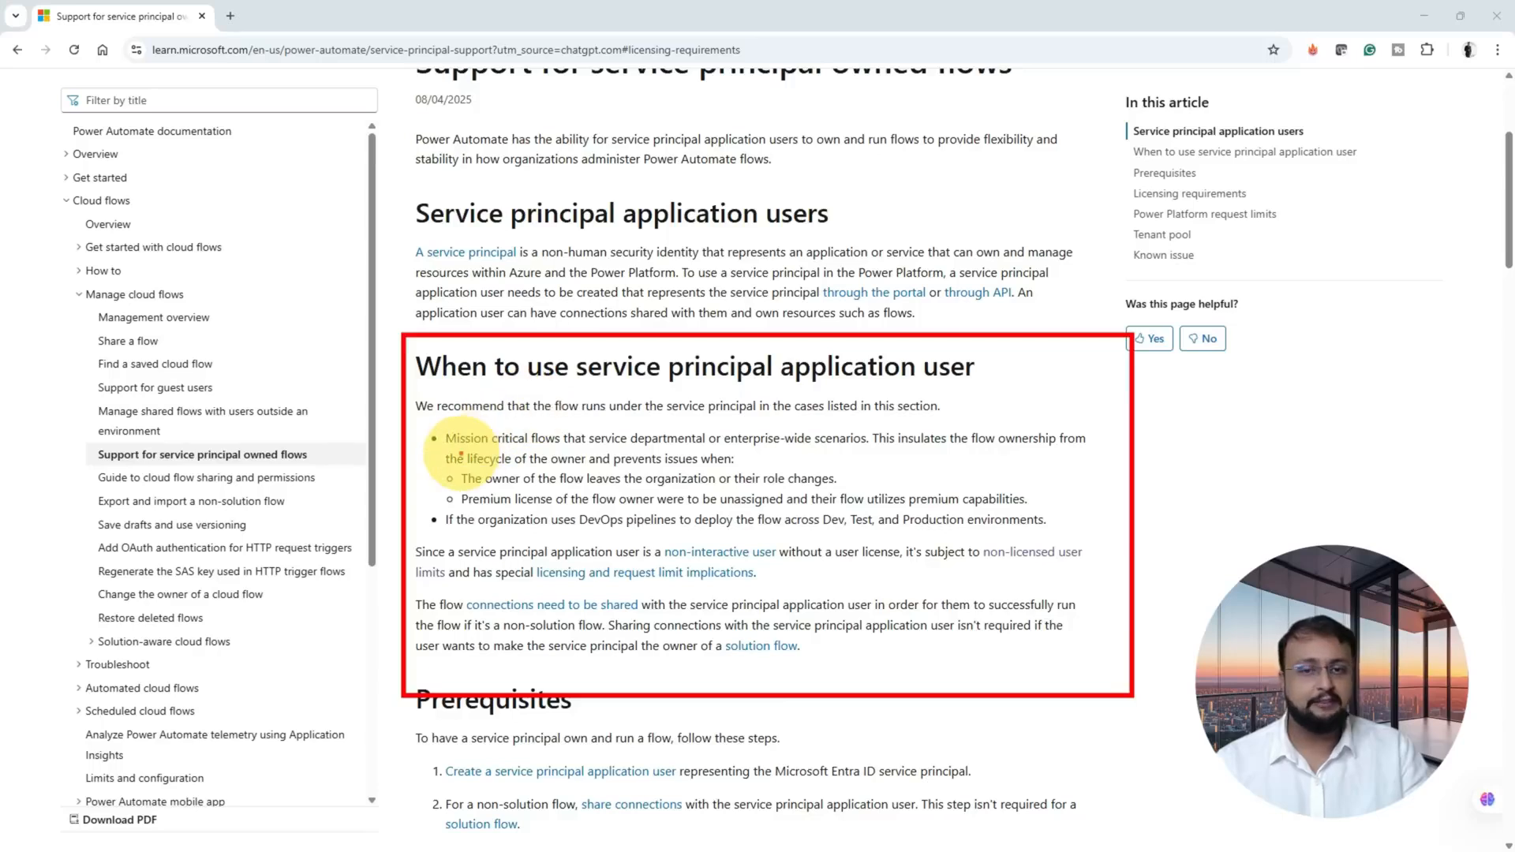
- Review the documentation section on when to use a service principal application user, covering mission-critical flows, owner changes, licensing and DevOps pipelines
left_click_drag(473, 447, 840, 453)
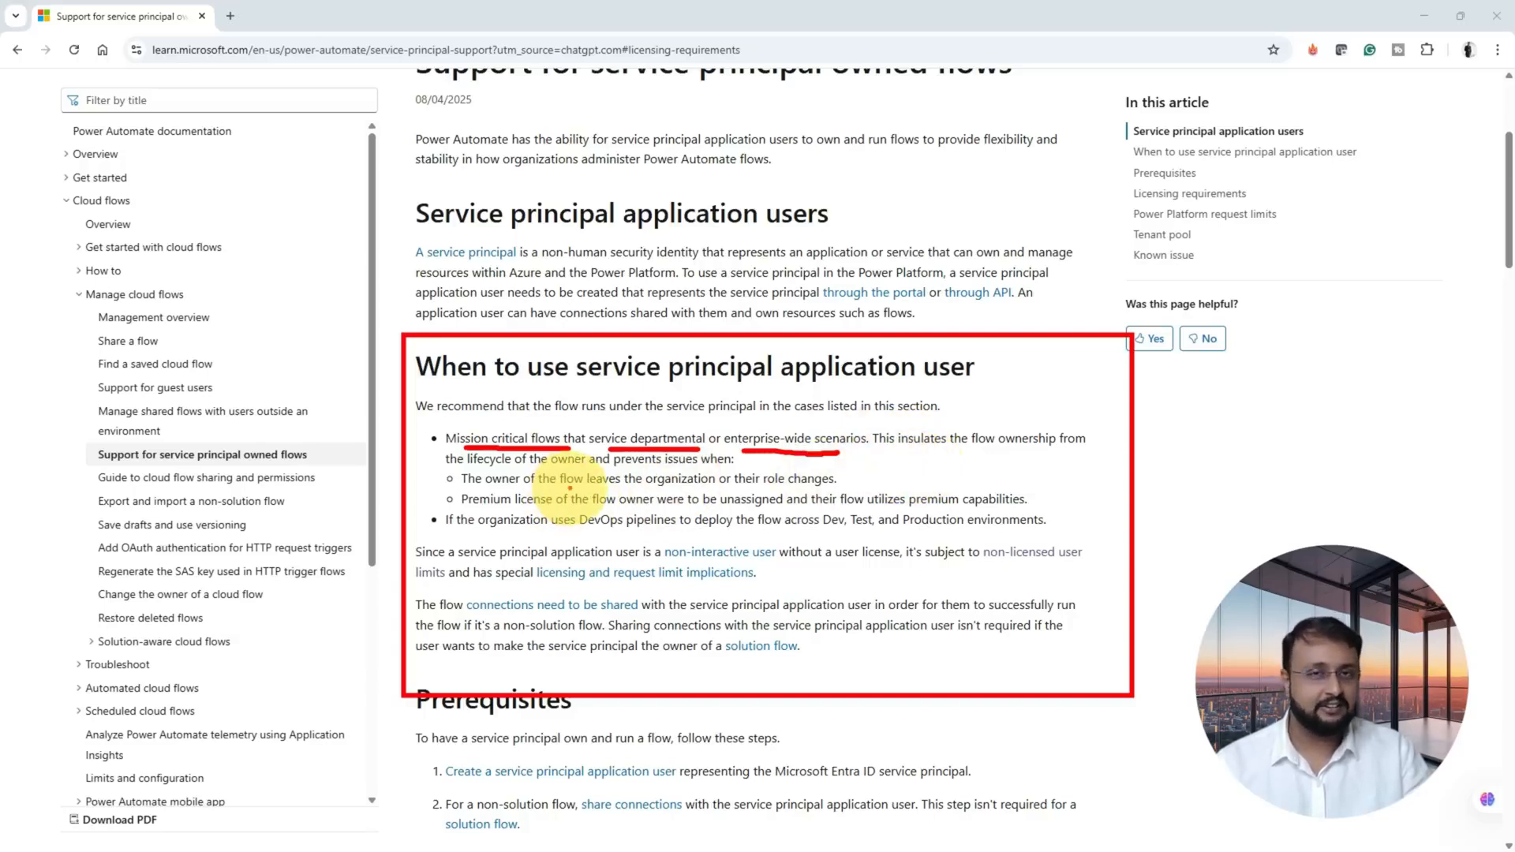
left_click_drag(502, 490, 667, 490)
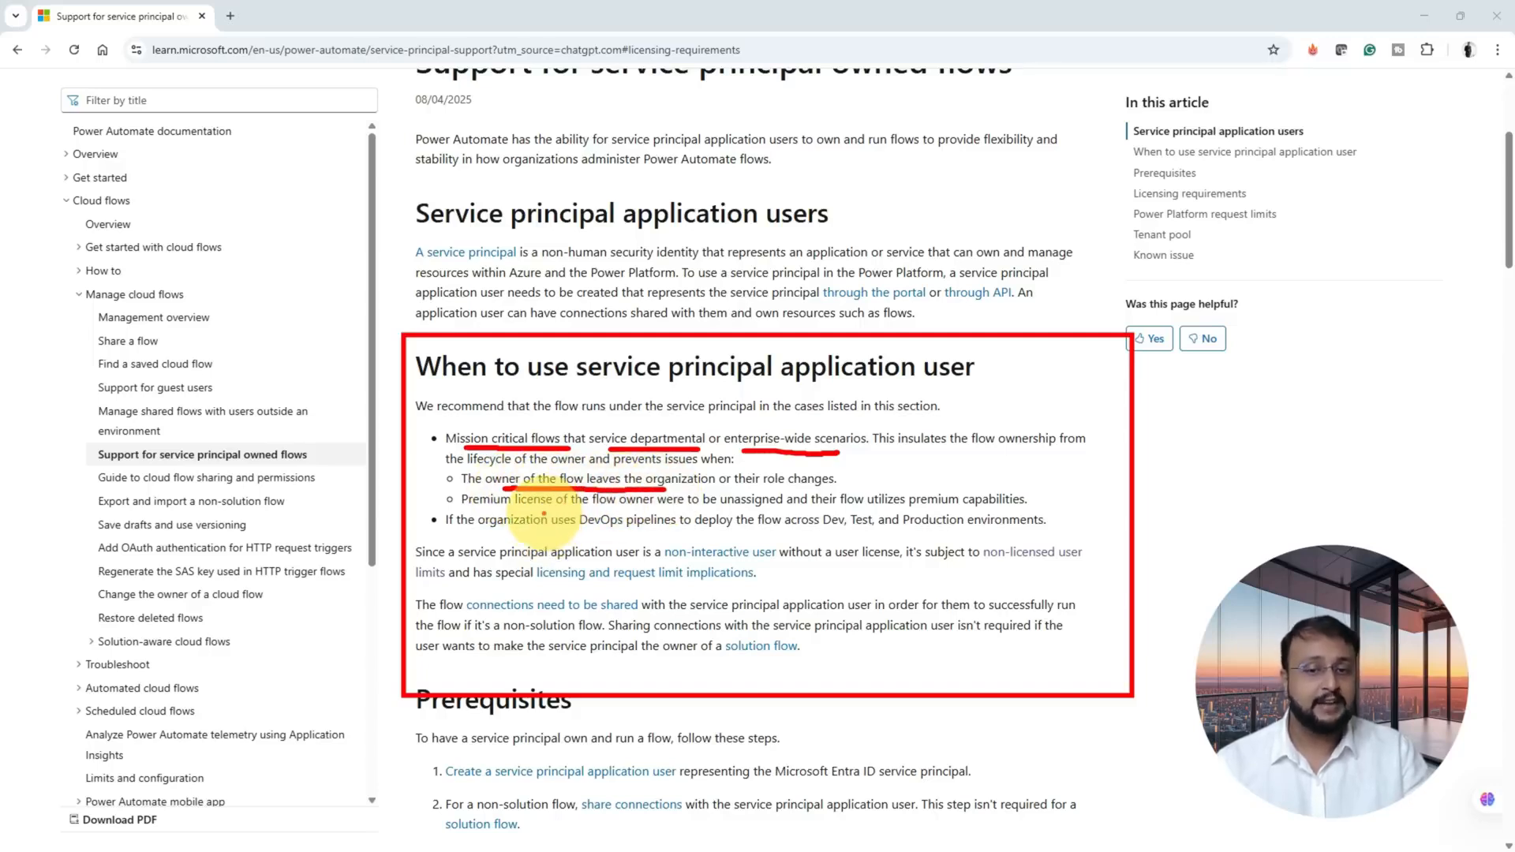
left_click_drag(558, 512, 692, 515)
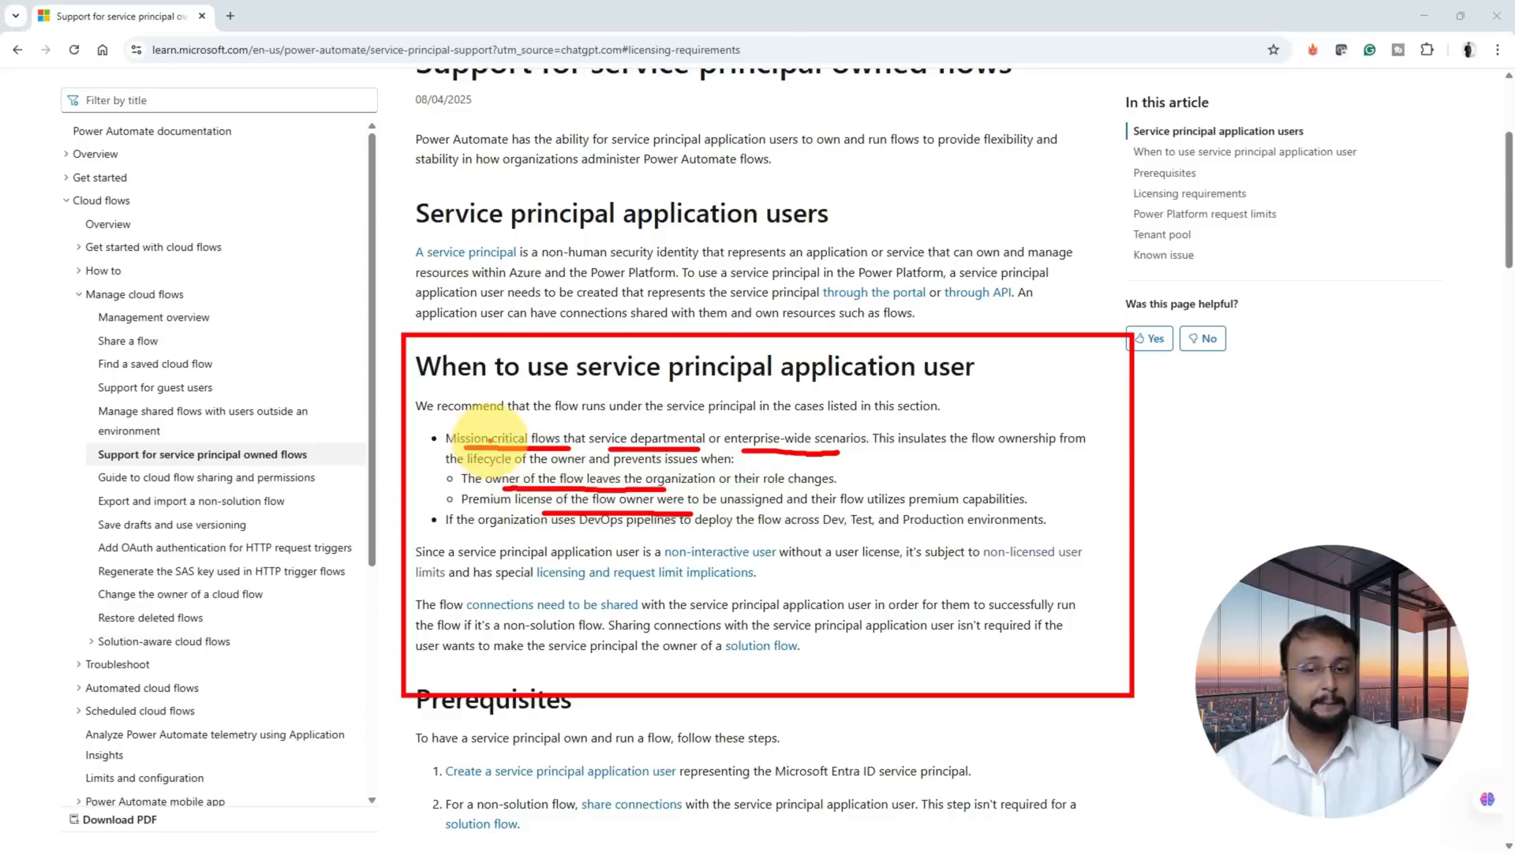
mouse_move(341, 532)
left_mouse_down()
mouse_move(388, 488)
mouse_move(375, 501)
left_mouse_up()
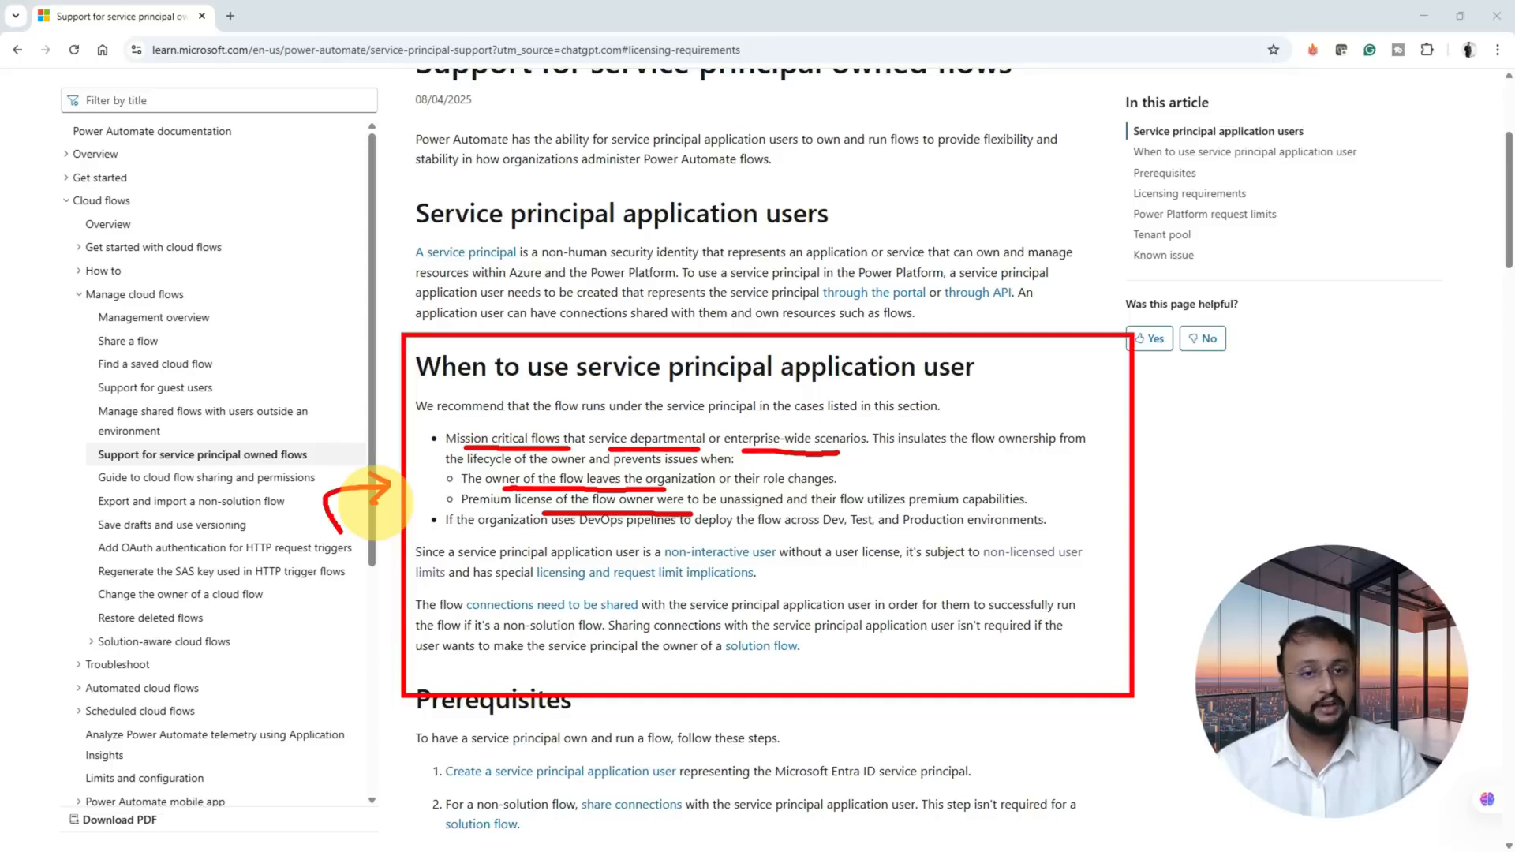
left_click_drag(685, 387, 896, 386)
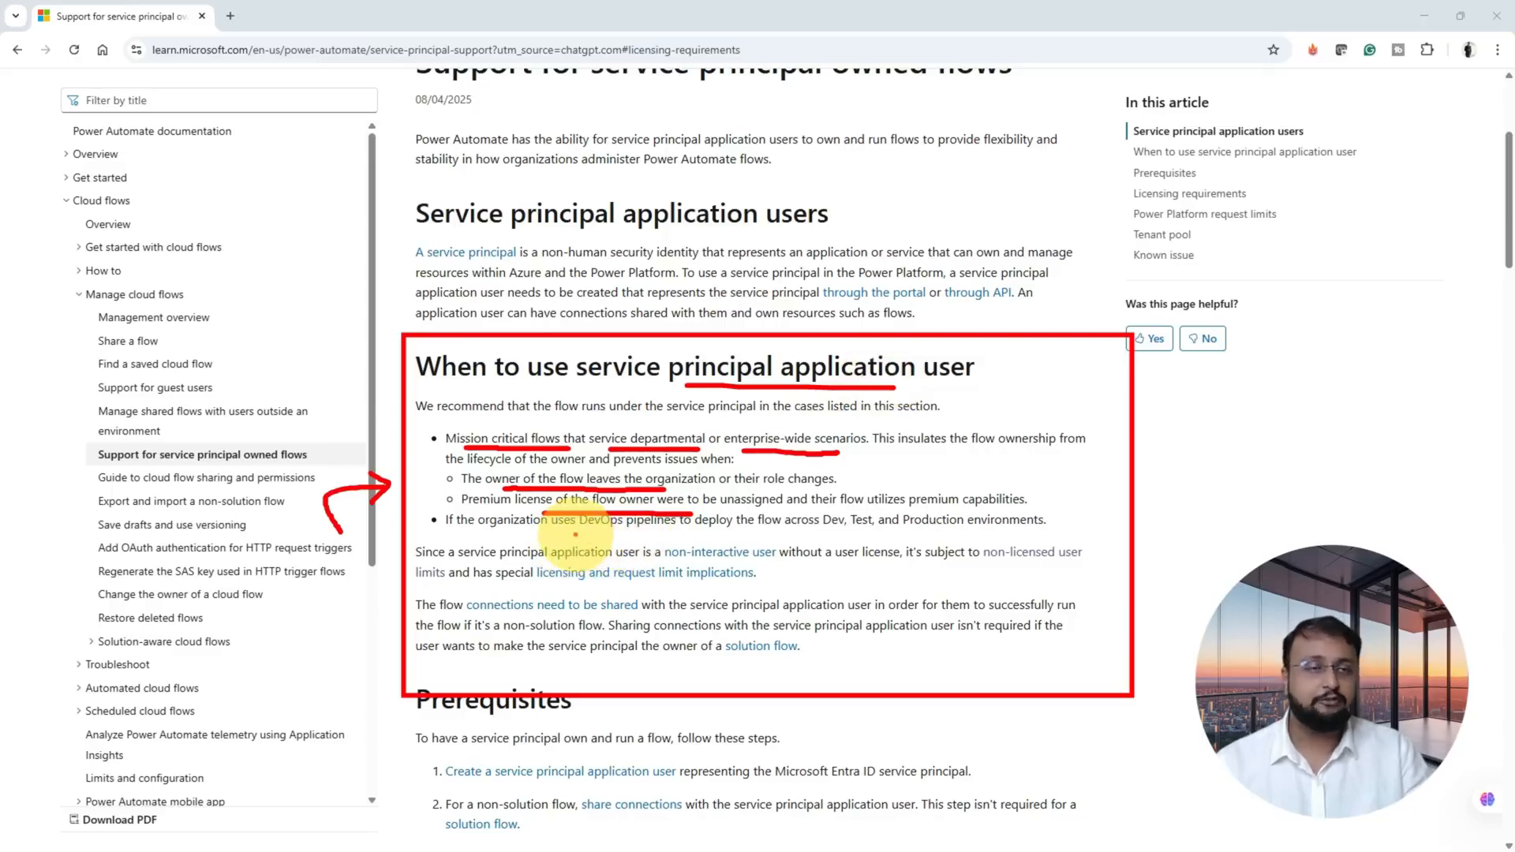
left_click_drag(573, 537, 840, 538)
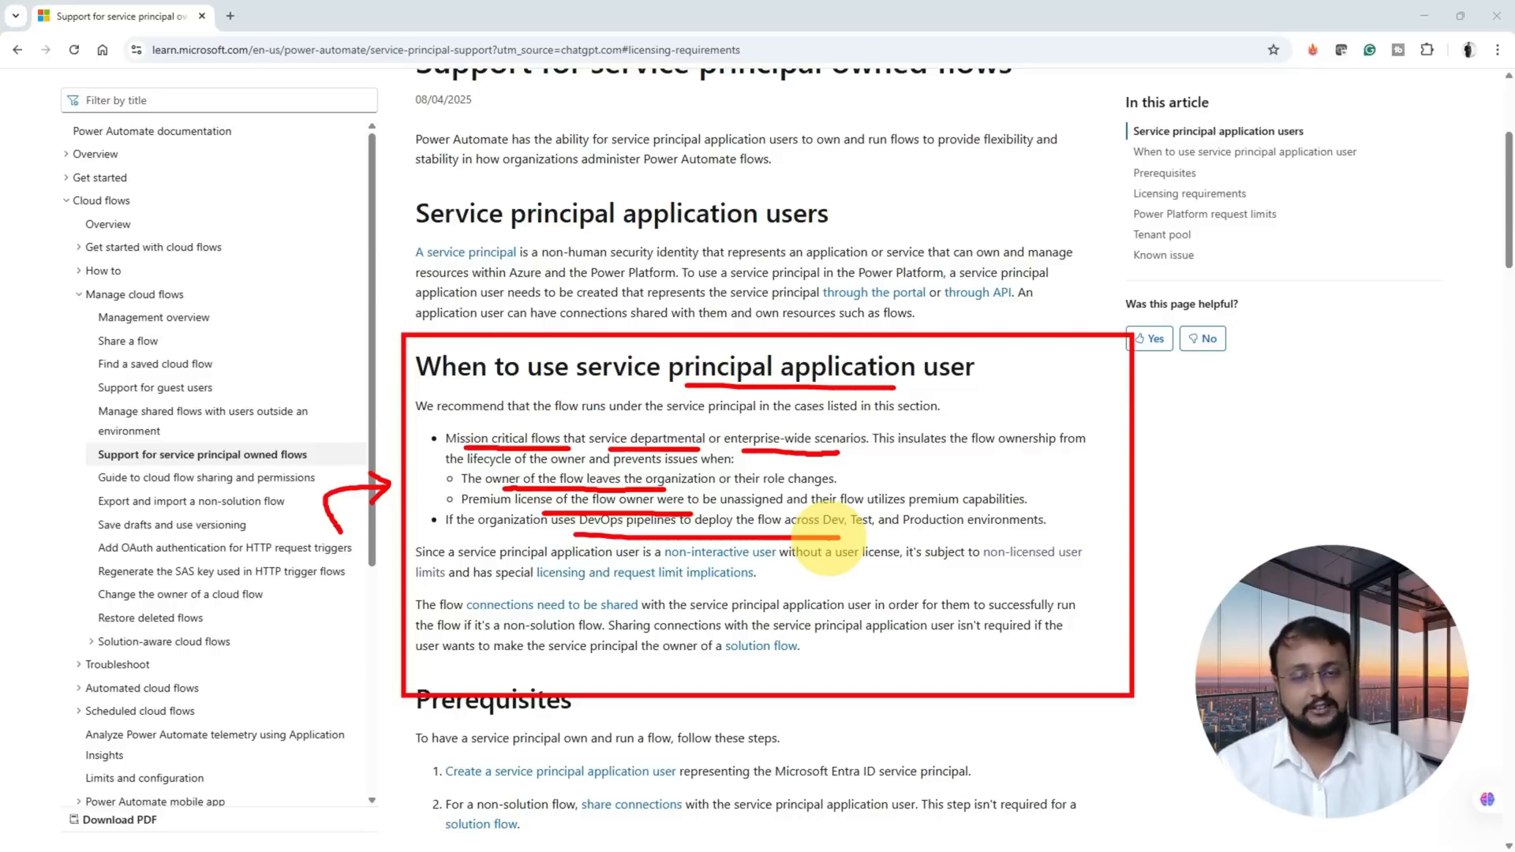
key("Escape")
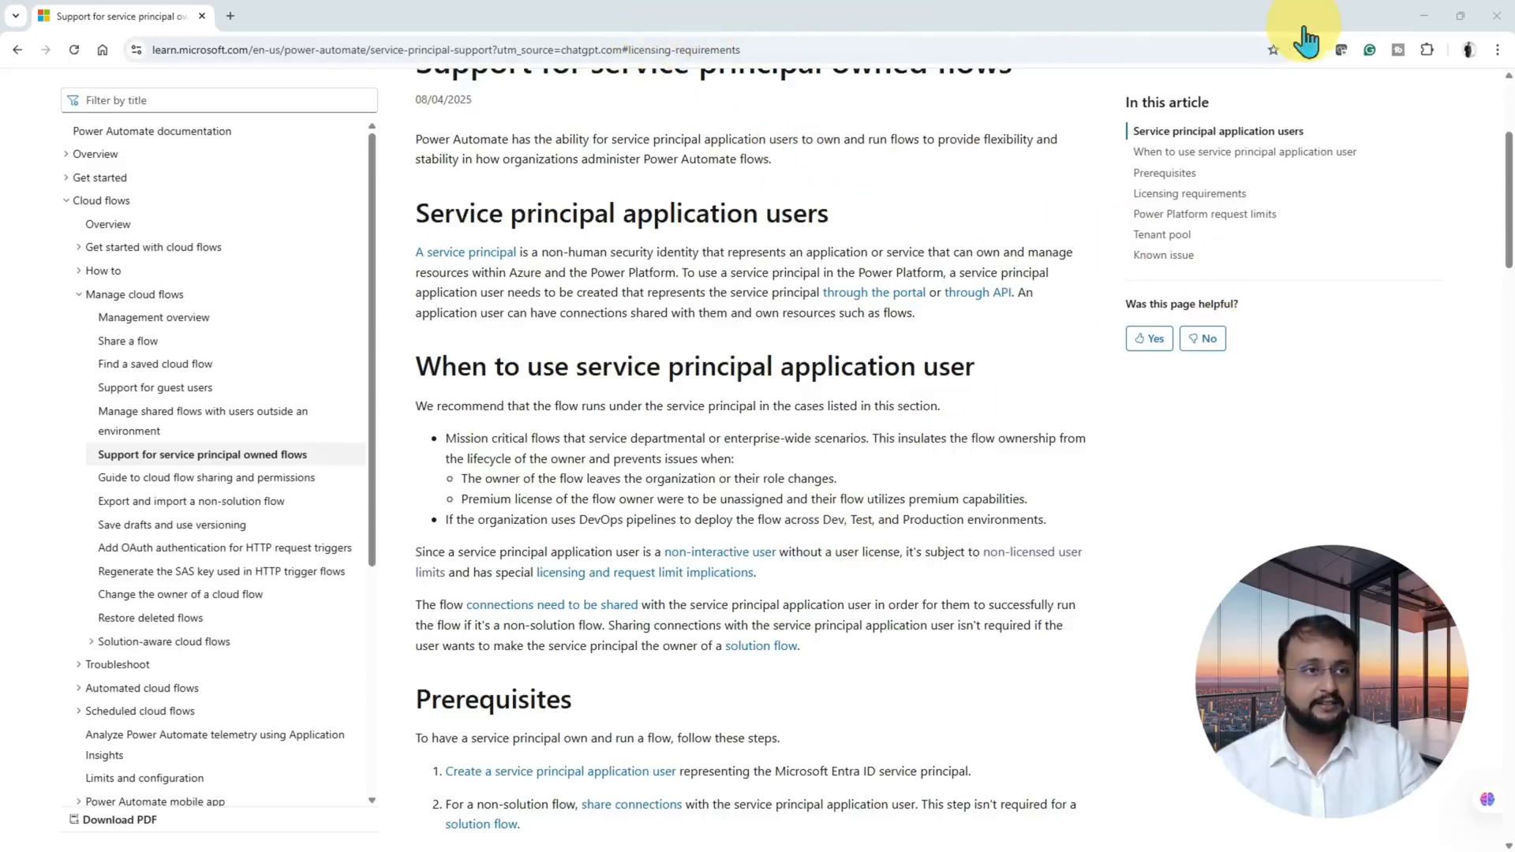
- Switch to the Azure portal and open the app registrations of Microsoft Entra ID
left_click(1423, 17)
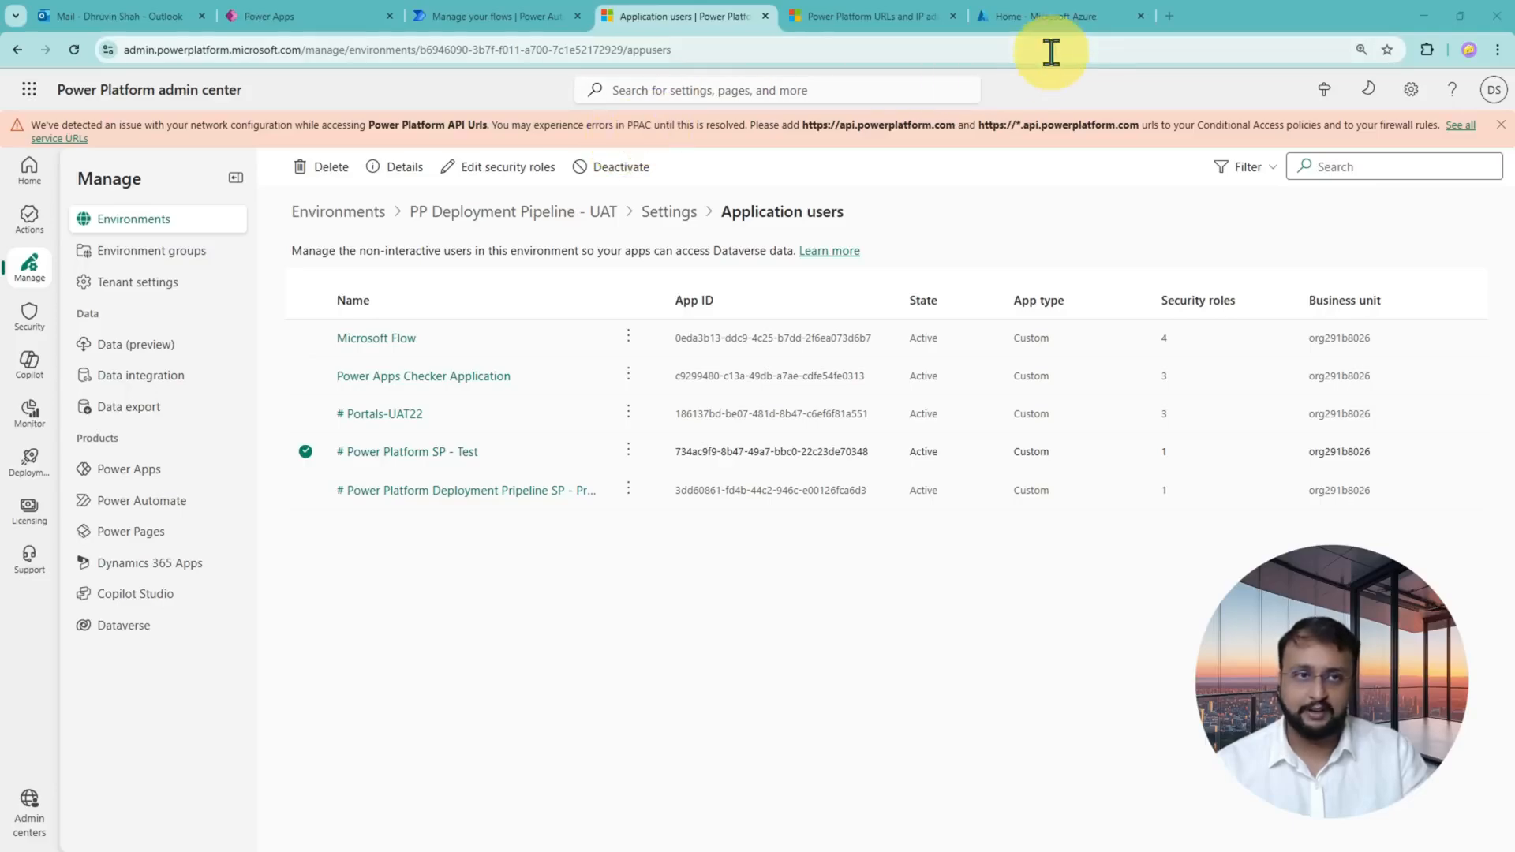
left_click(1050, 16)
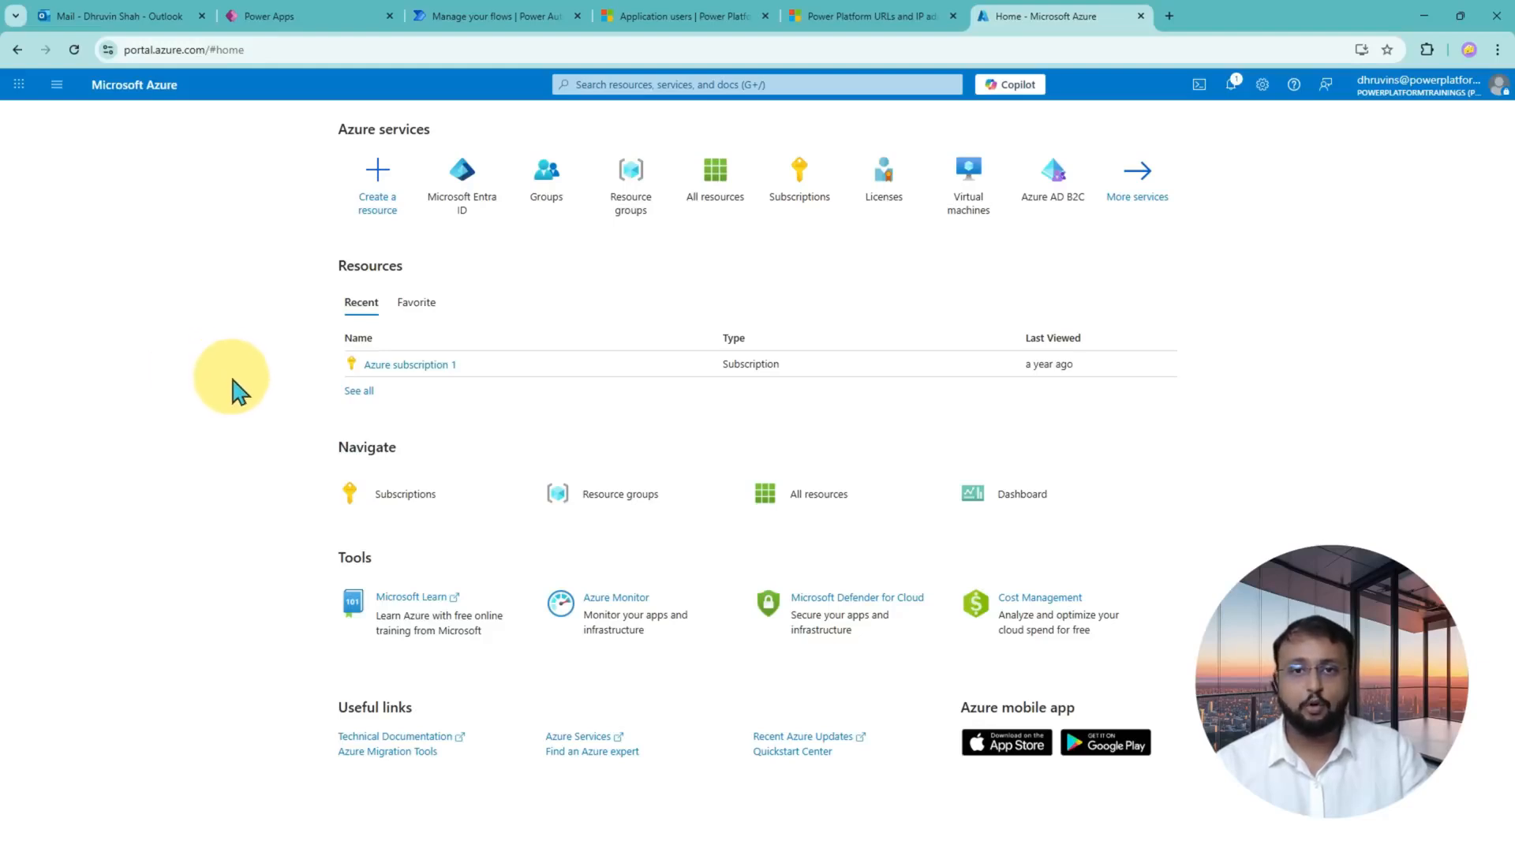
left_click(469, 206)
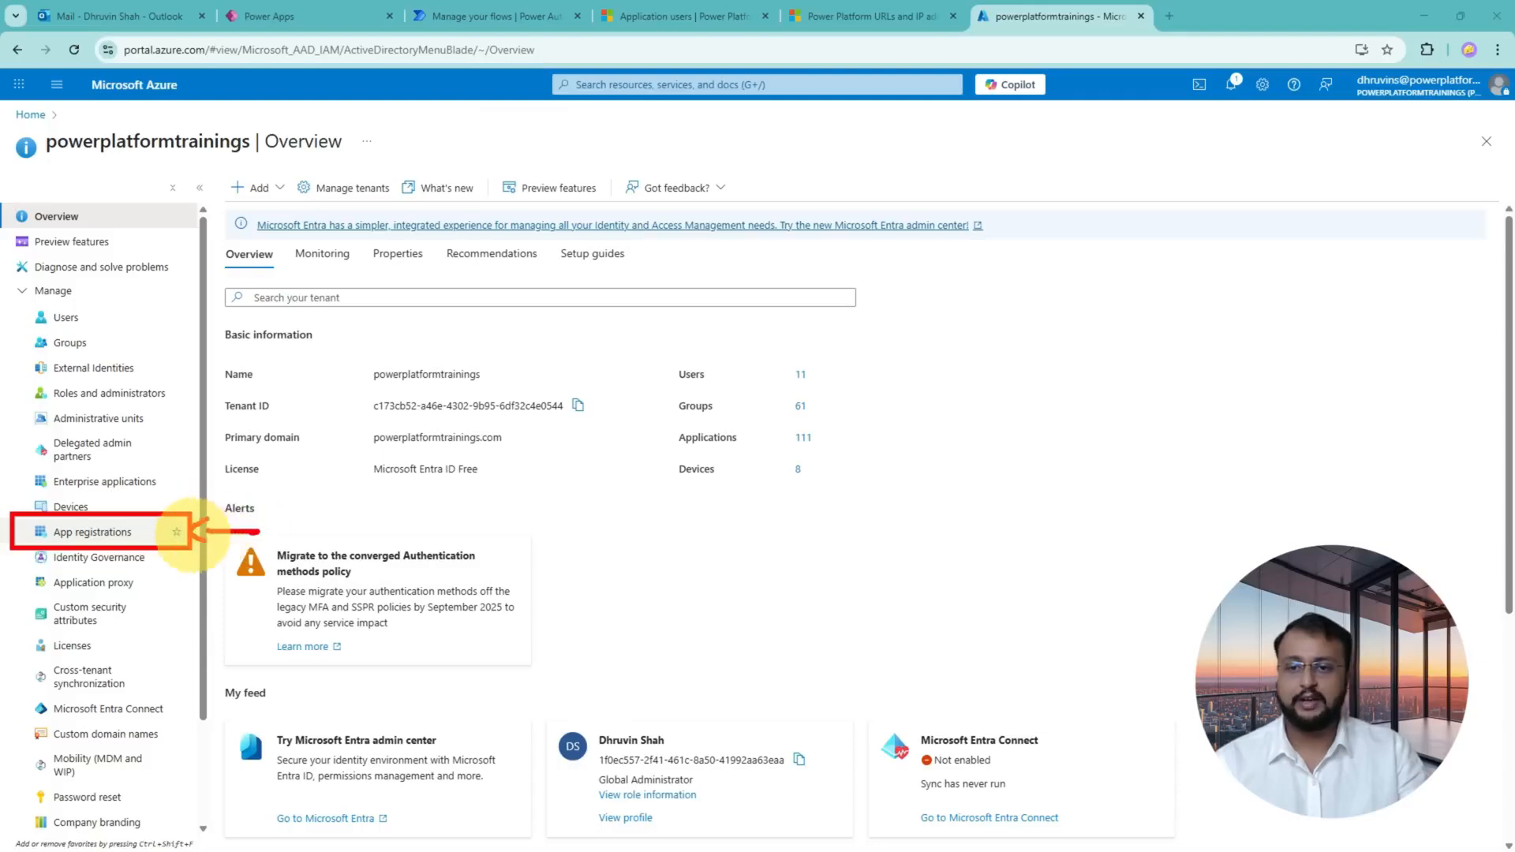
left_click(120, 534)
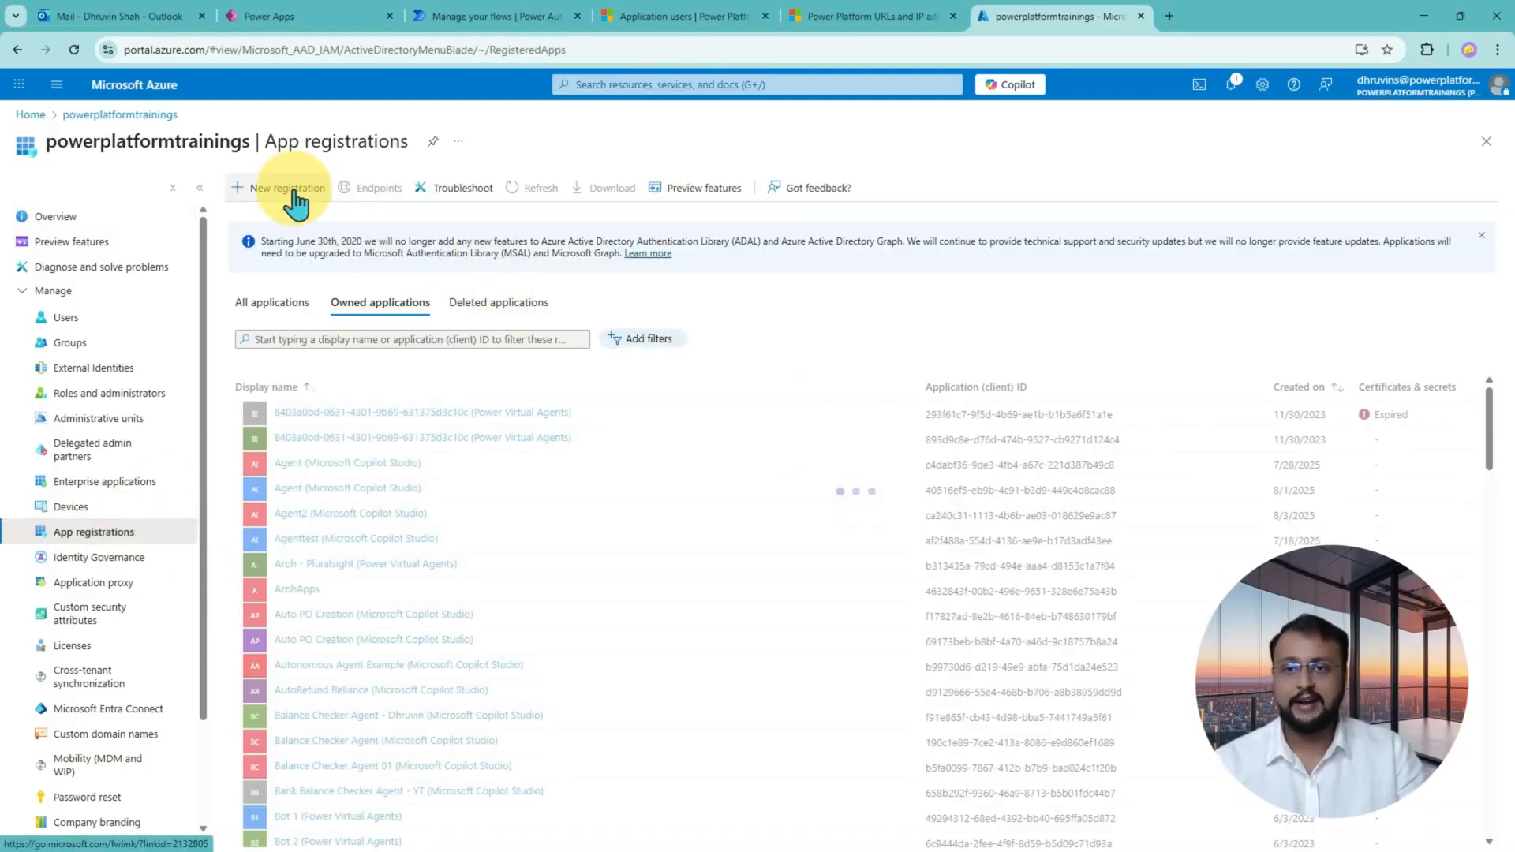
- Register a new single-tenant application named "Power Automate SP - DEV"
left_click(297, 202)
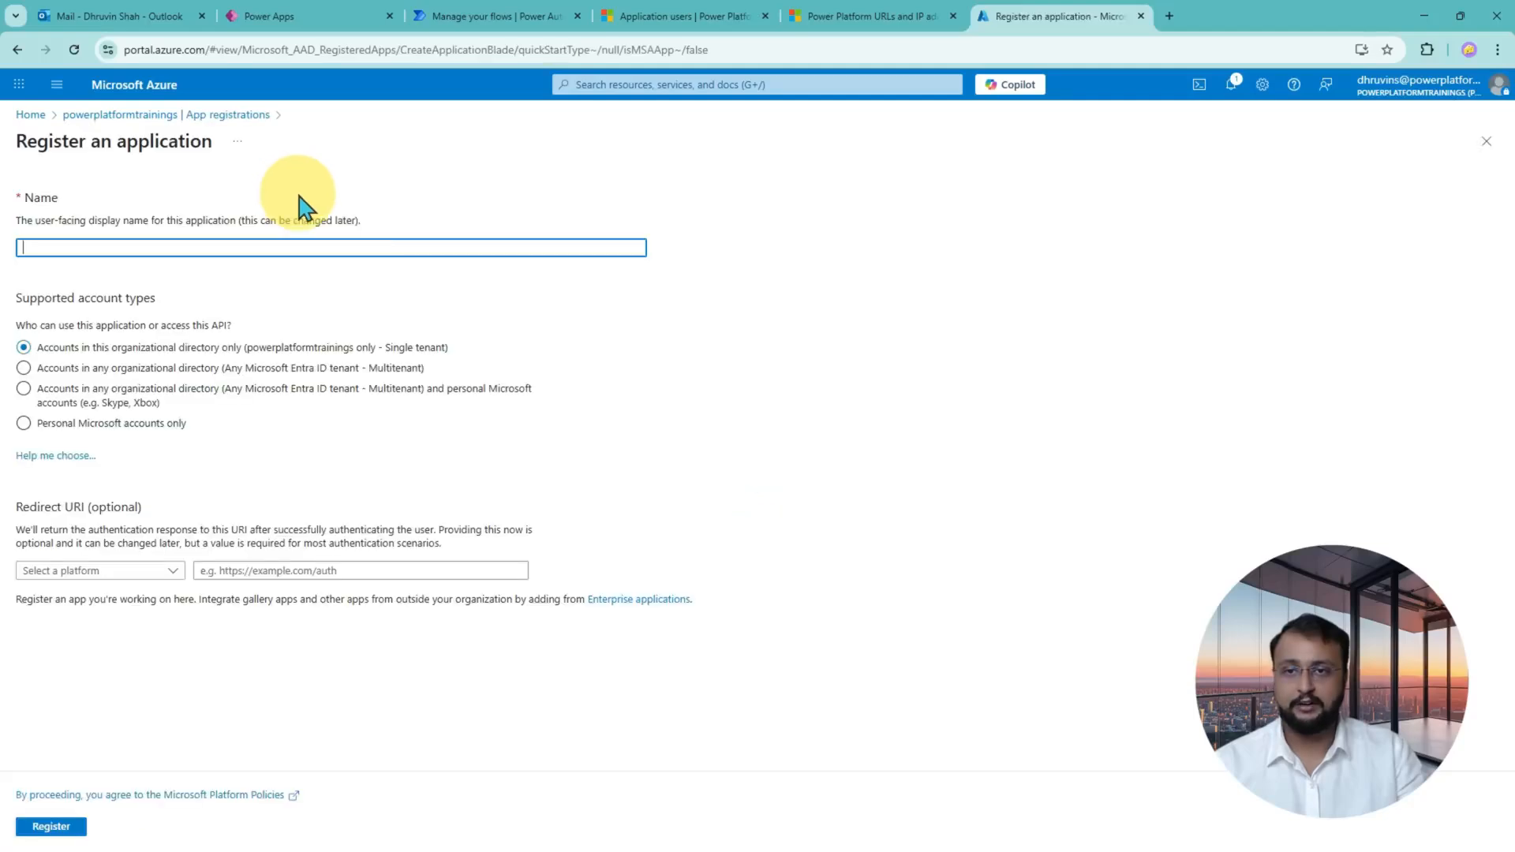
type("Pow")
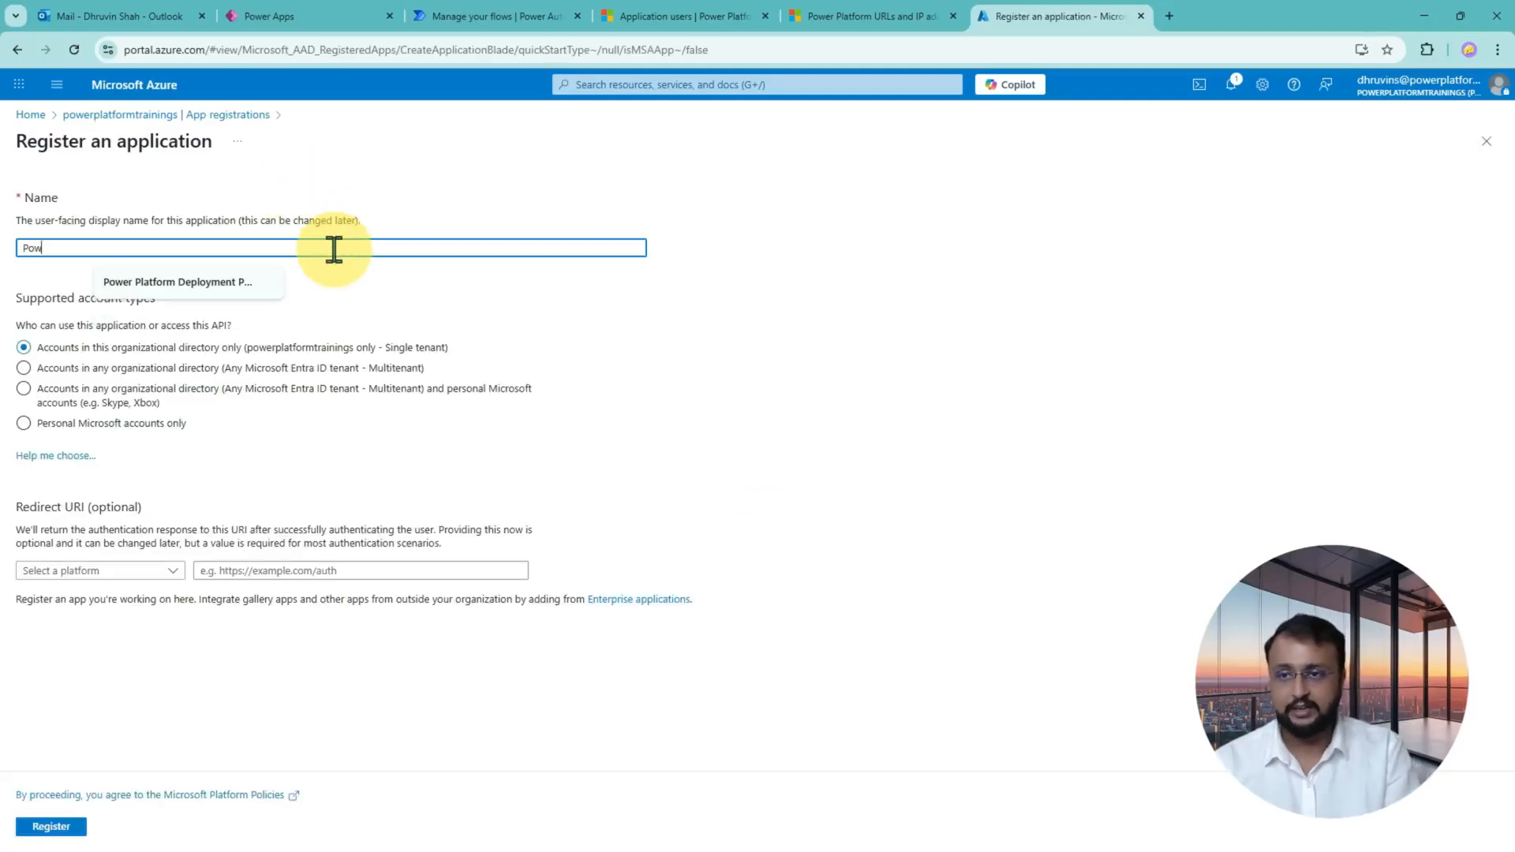
type("er Autom")
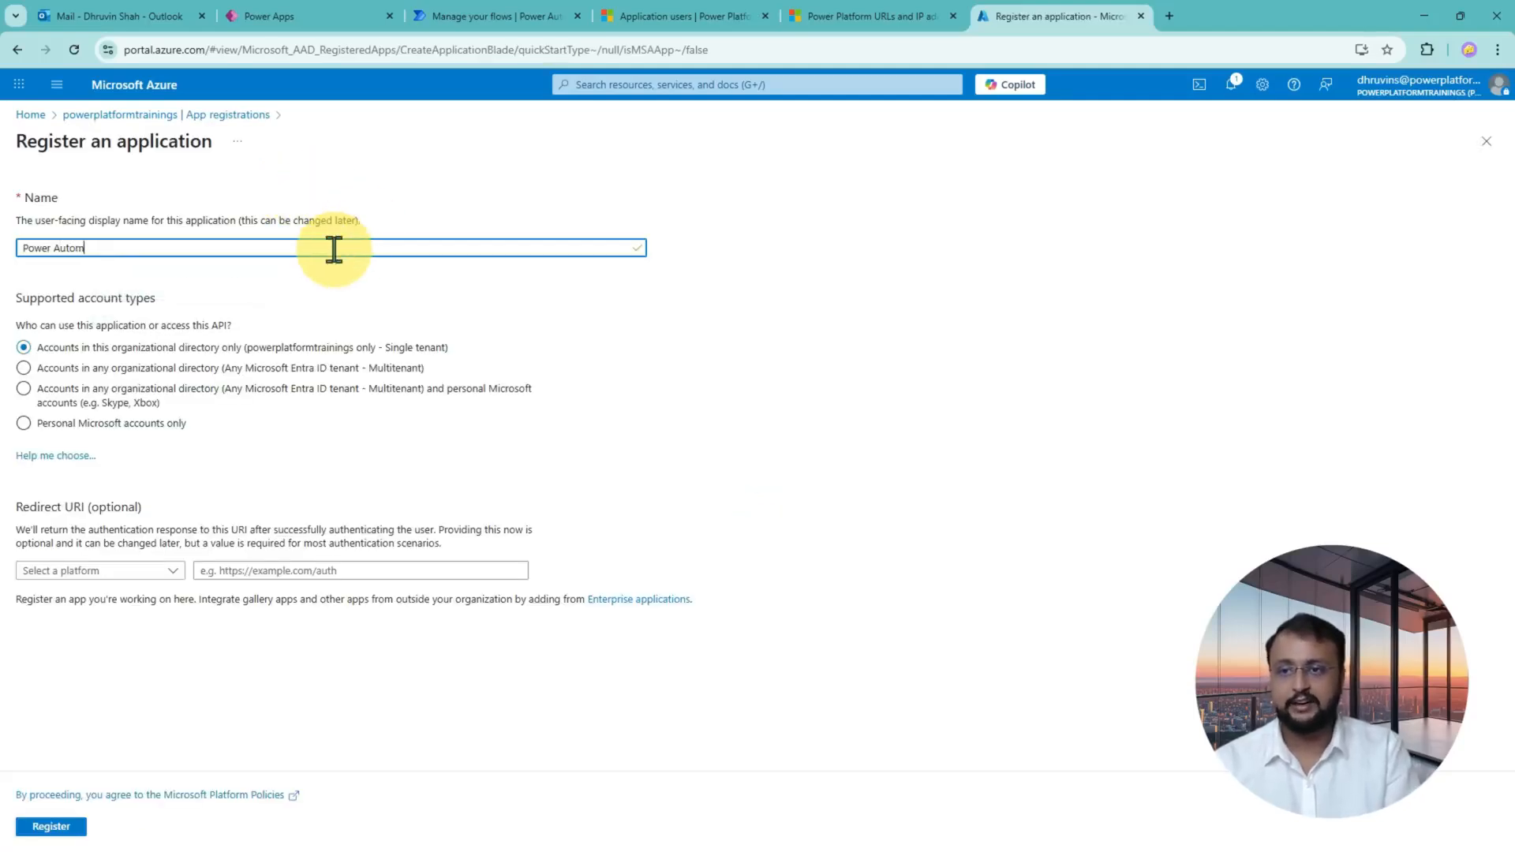
type("ate SP")
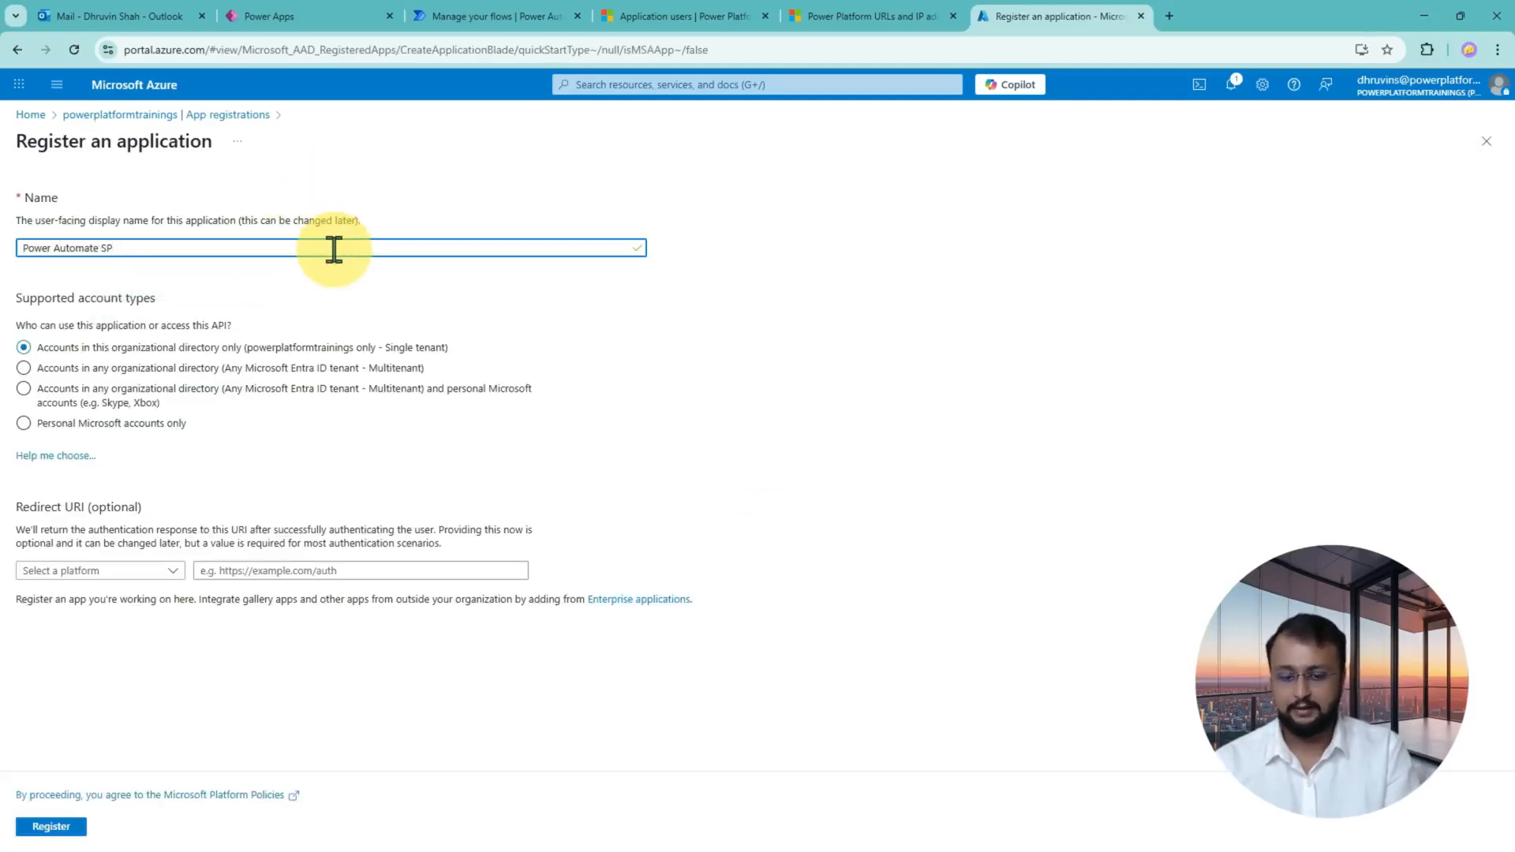
type(" - DEV")
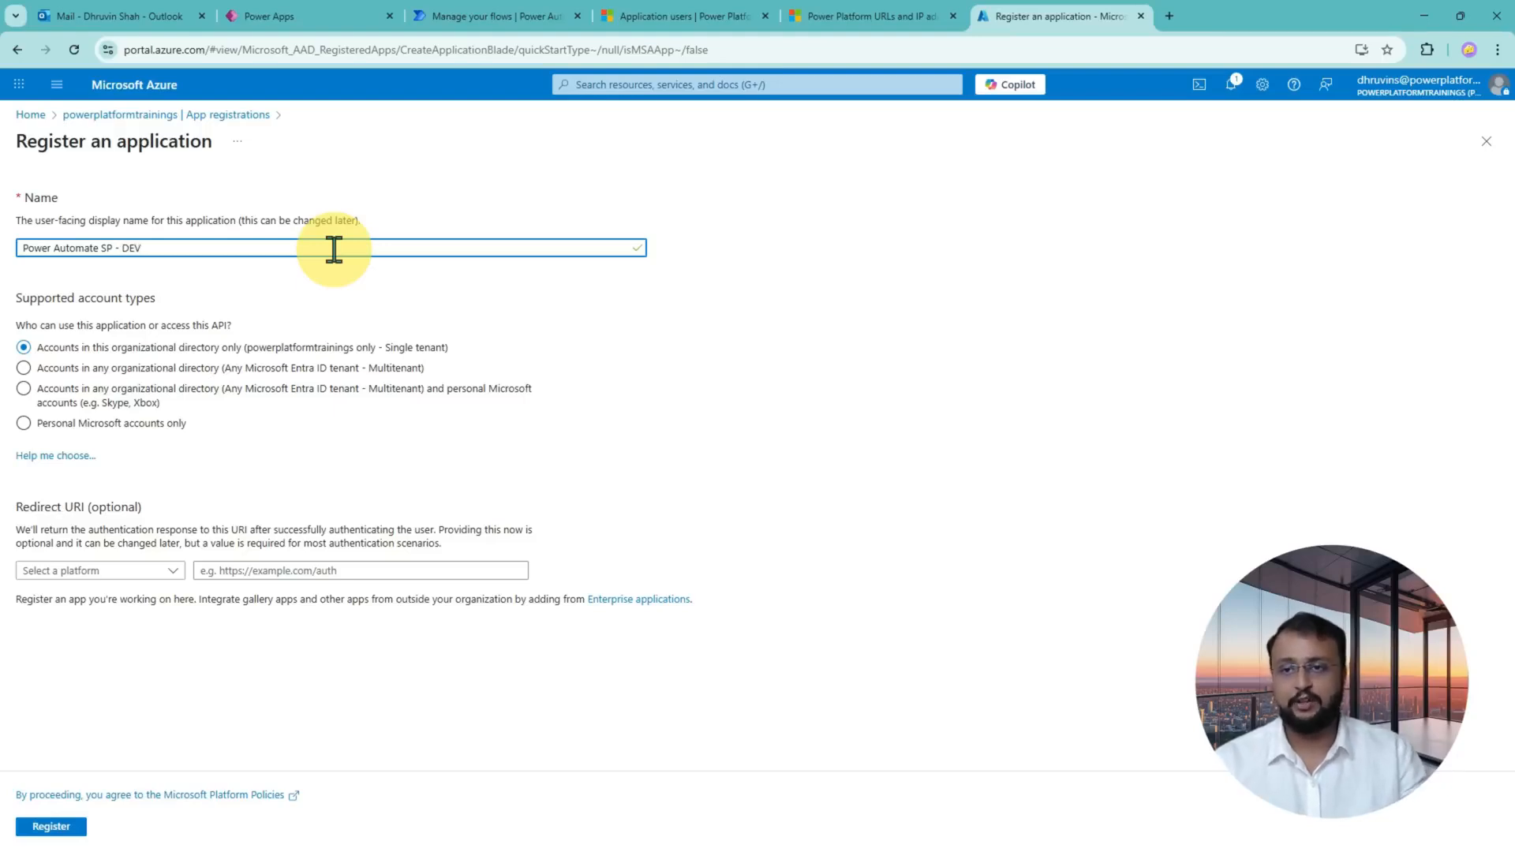
key("ctrl+a")
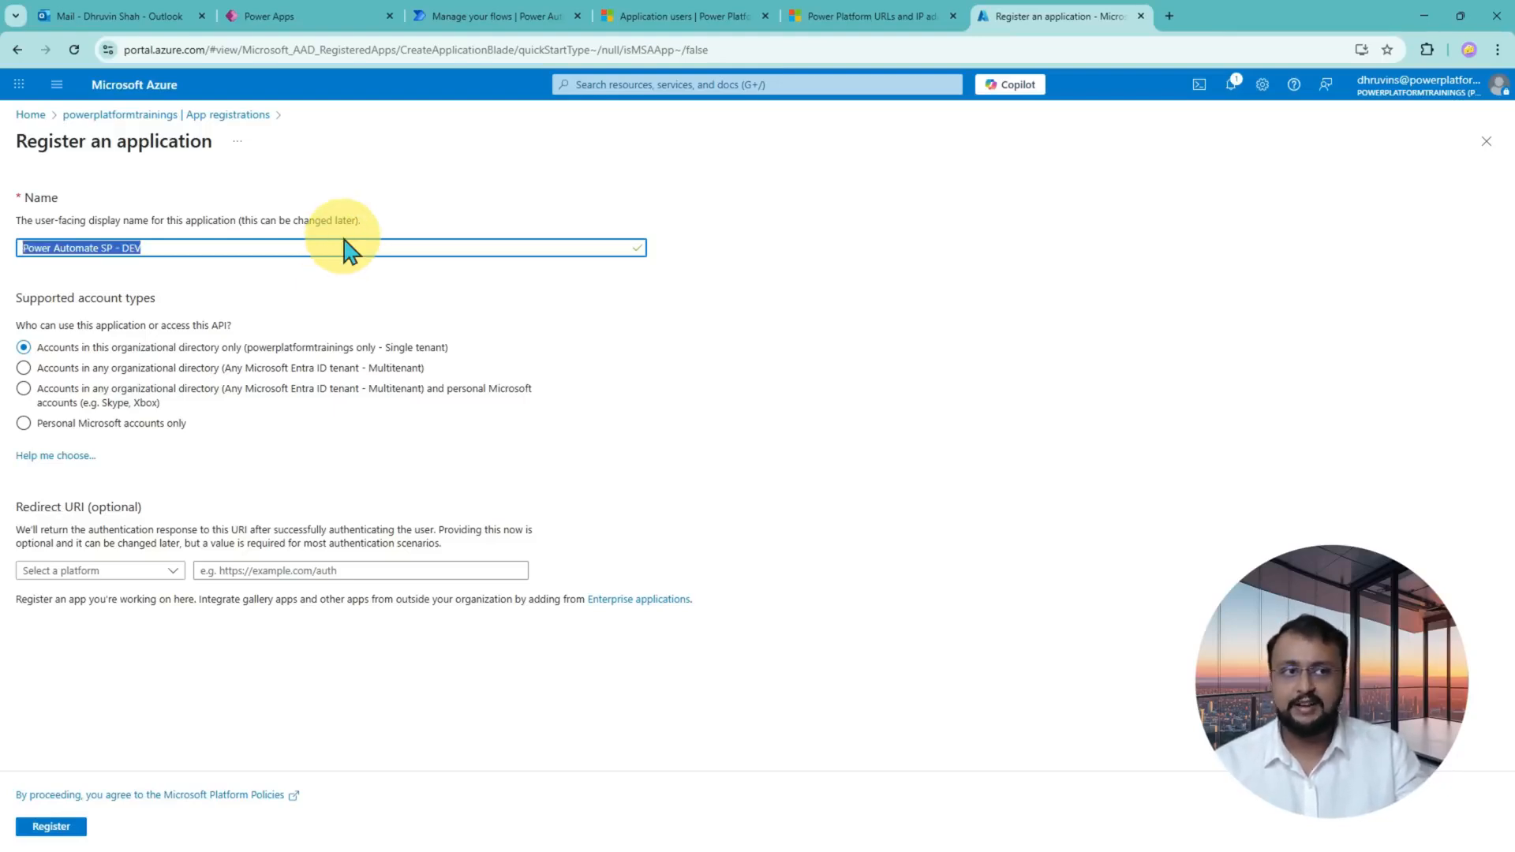
left_click(131, 406)
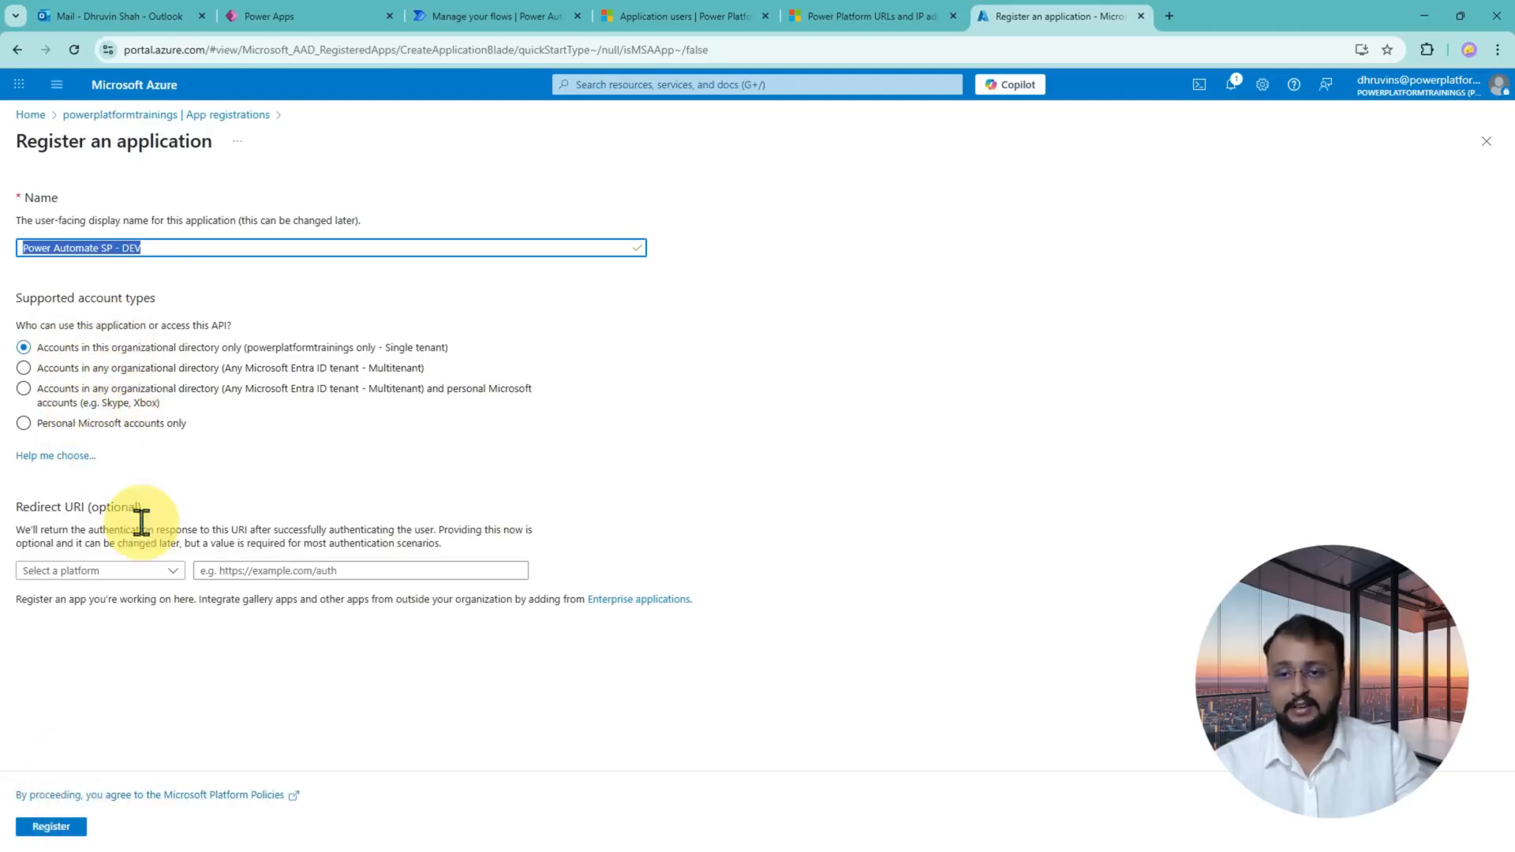
left_click(77, 828)
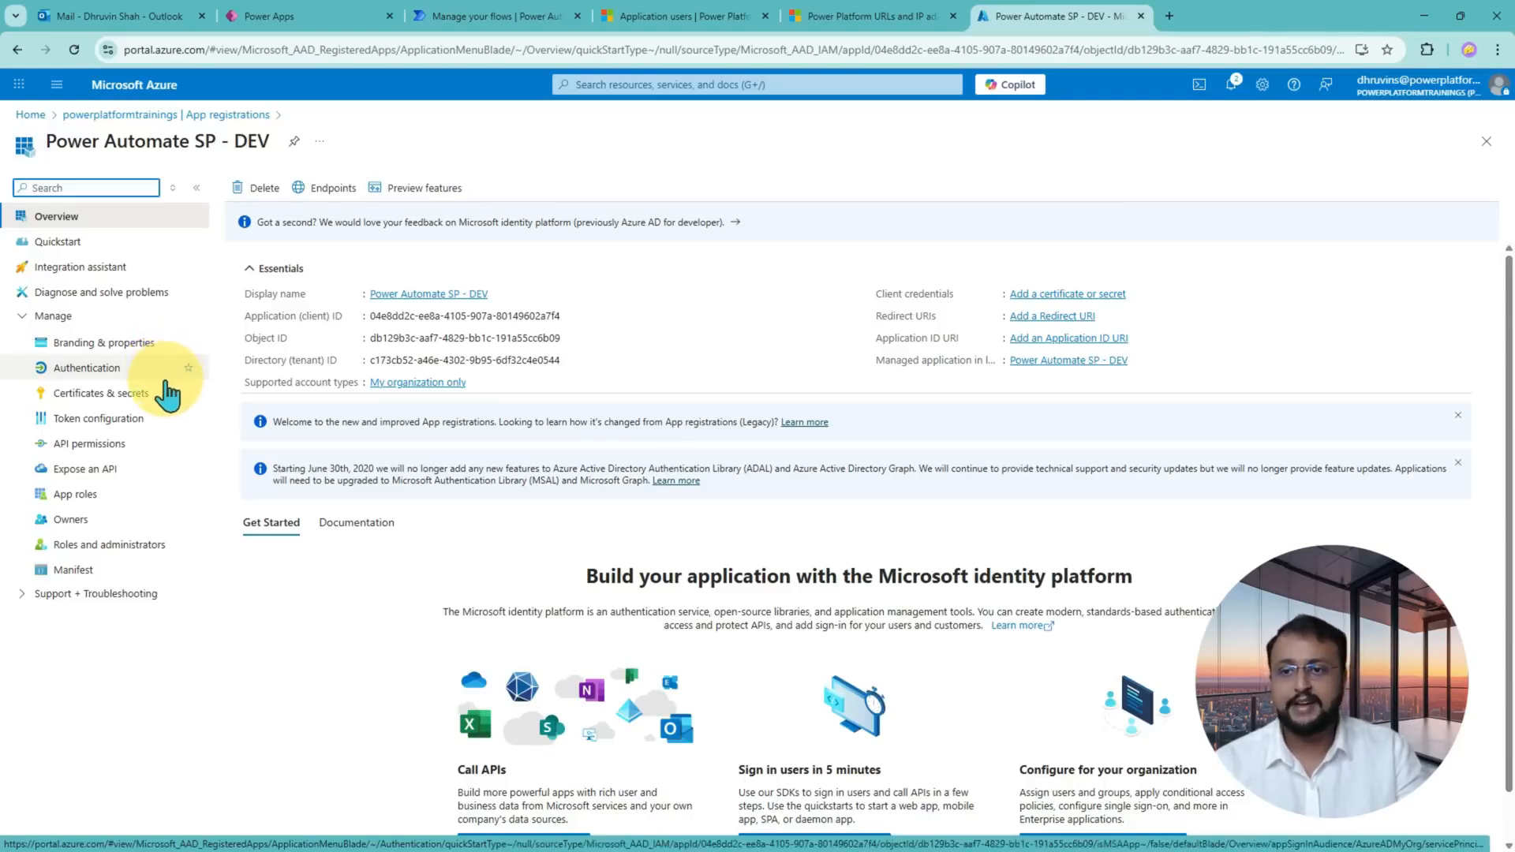
- Add the Dynamics CRM delegated permission user_impersonation to the app's API permissions
left_click(122, 446)
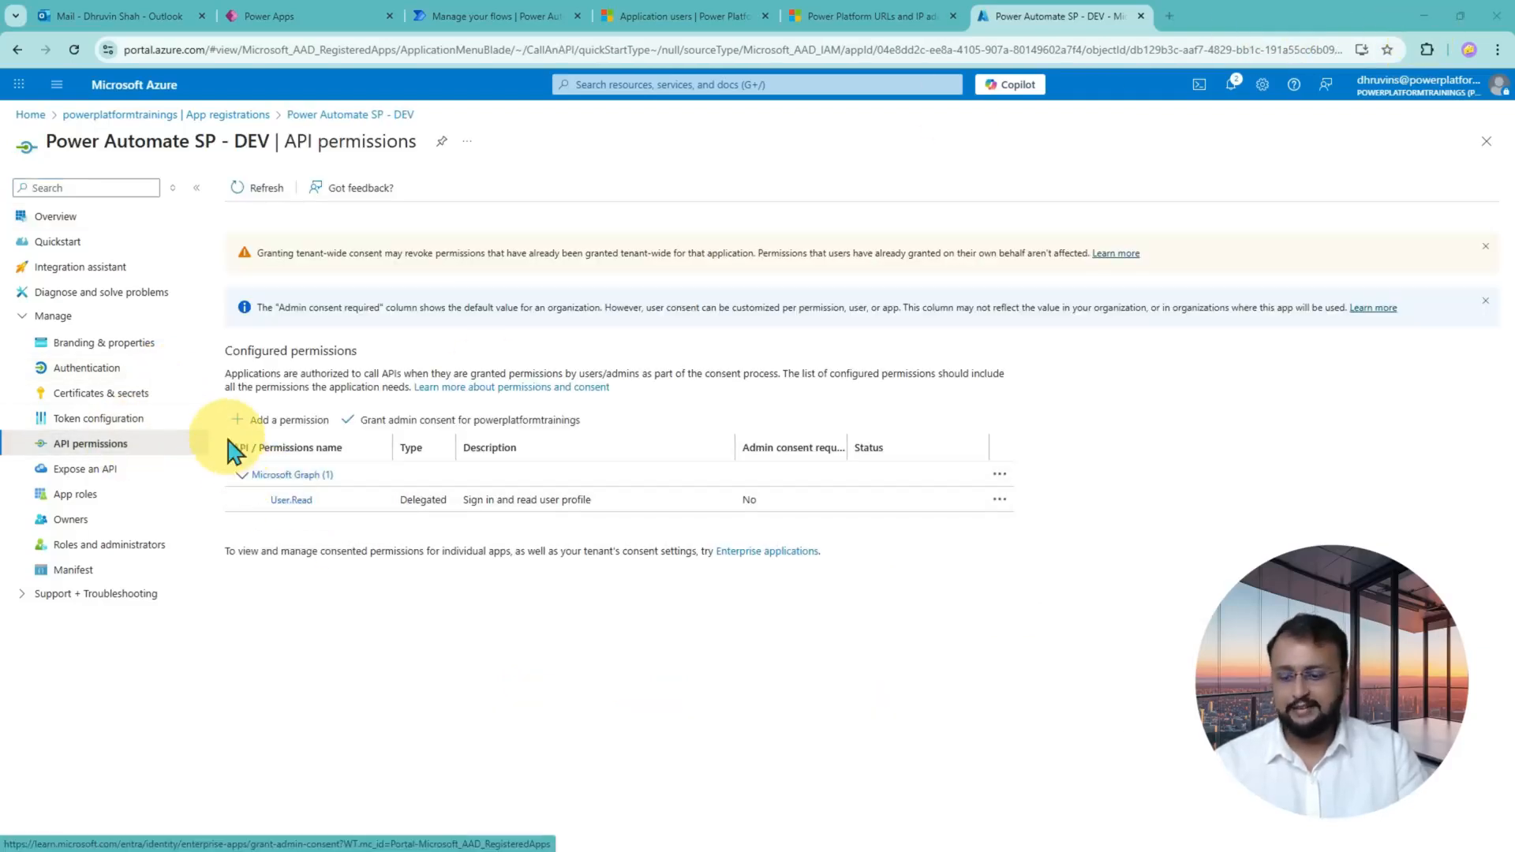
left_click(278, 419)
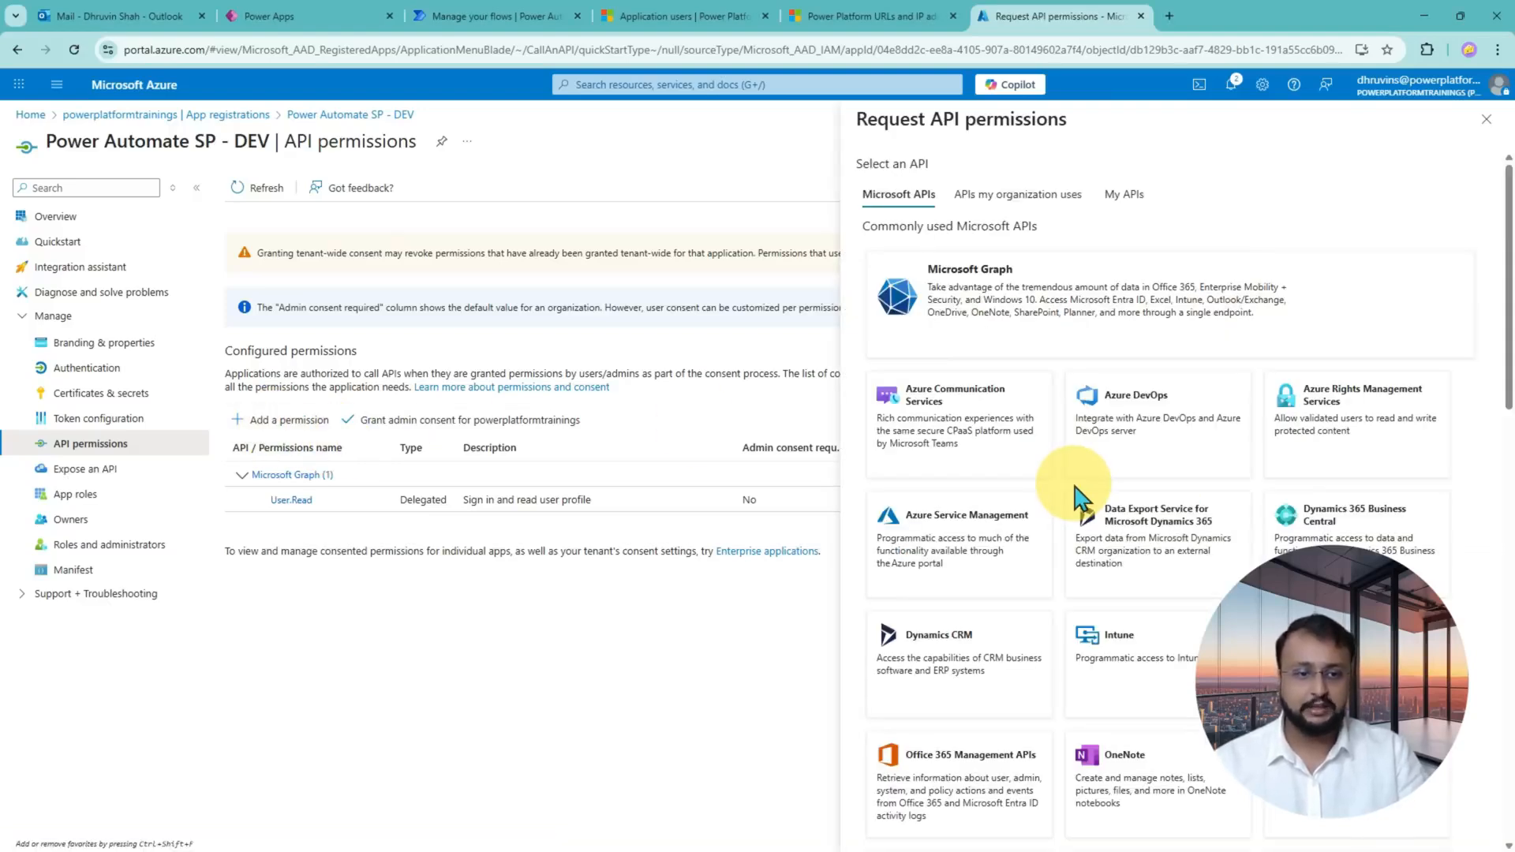
scroll(1021, 514, "down", 1)
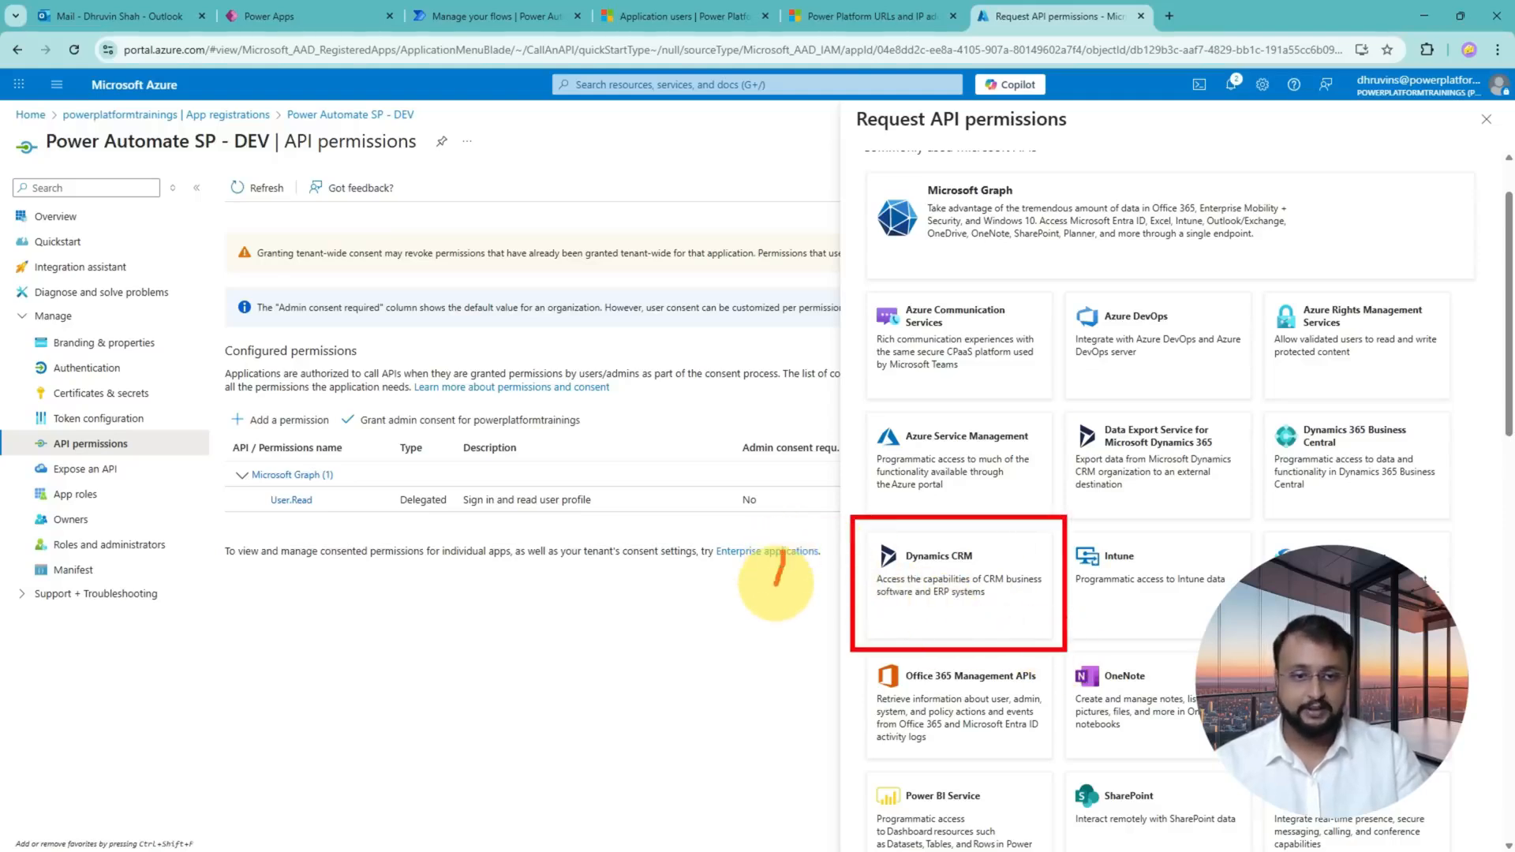
mouse_move(777, 584)
left_mouse_down()
mouse_move(847, 581)
mouse_move(831, 609)
left_mouse_up()
left_click_drag(908, 565, 974, 566)
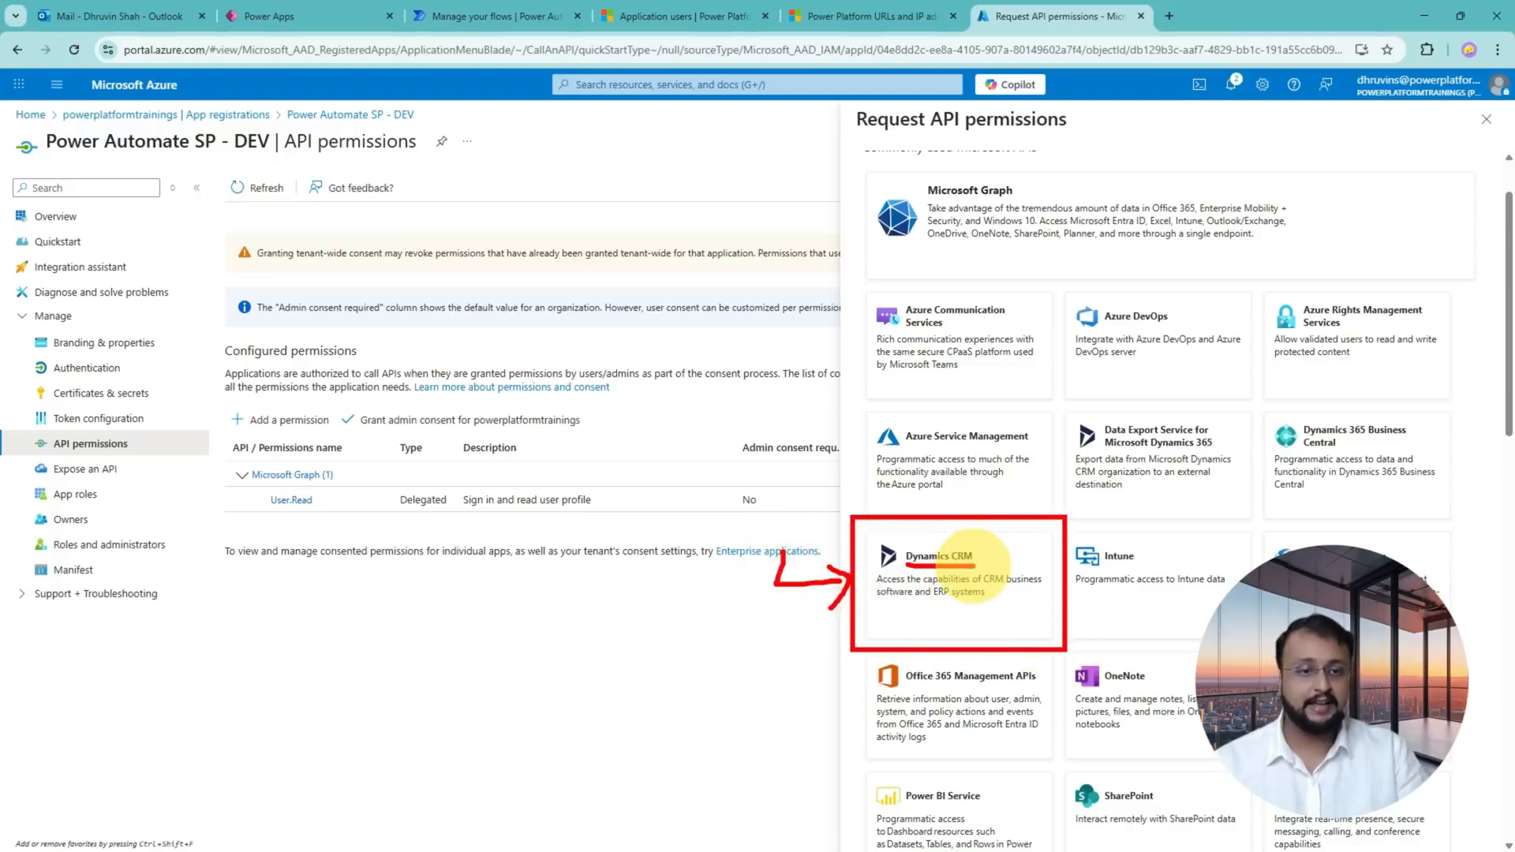
left_click(964, 599)
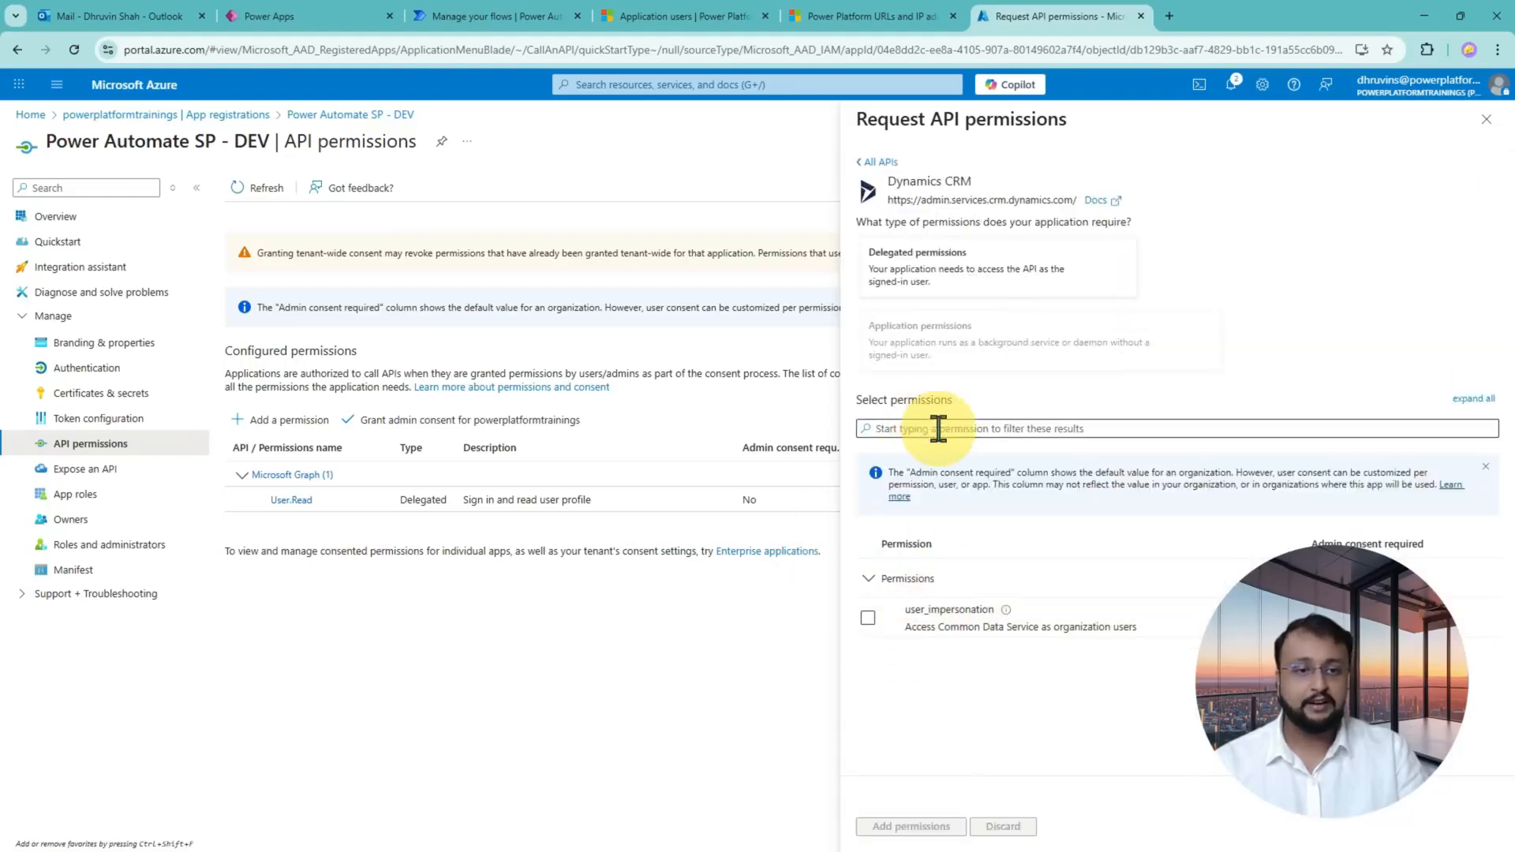
left_click(867, 619)
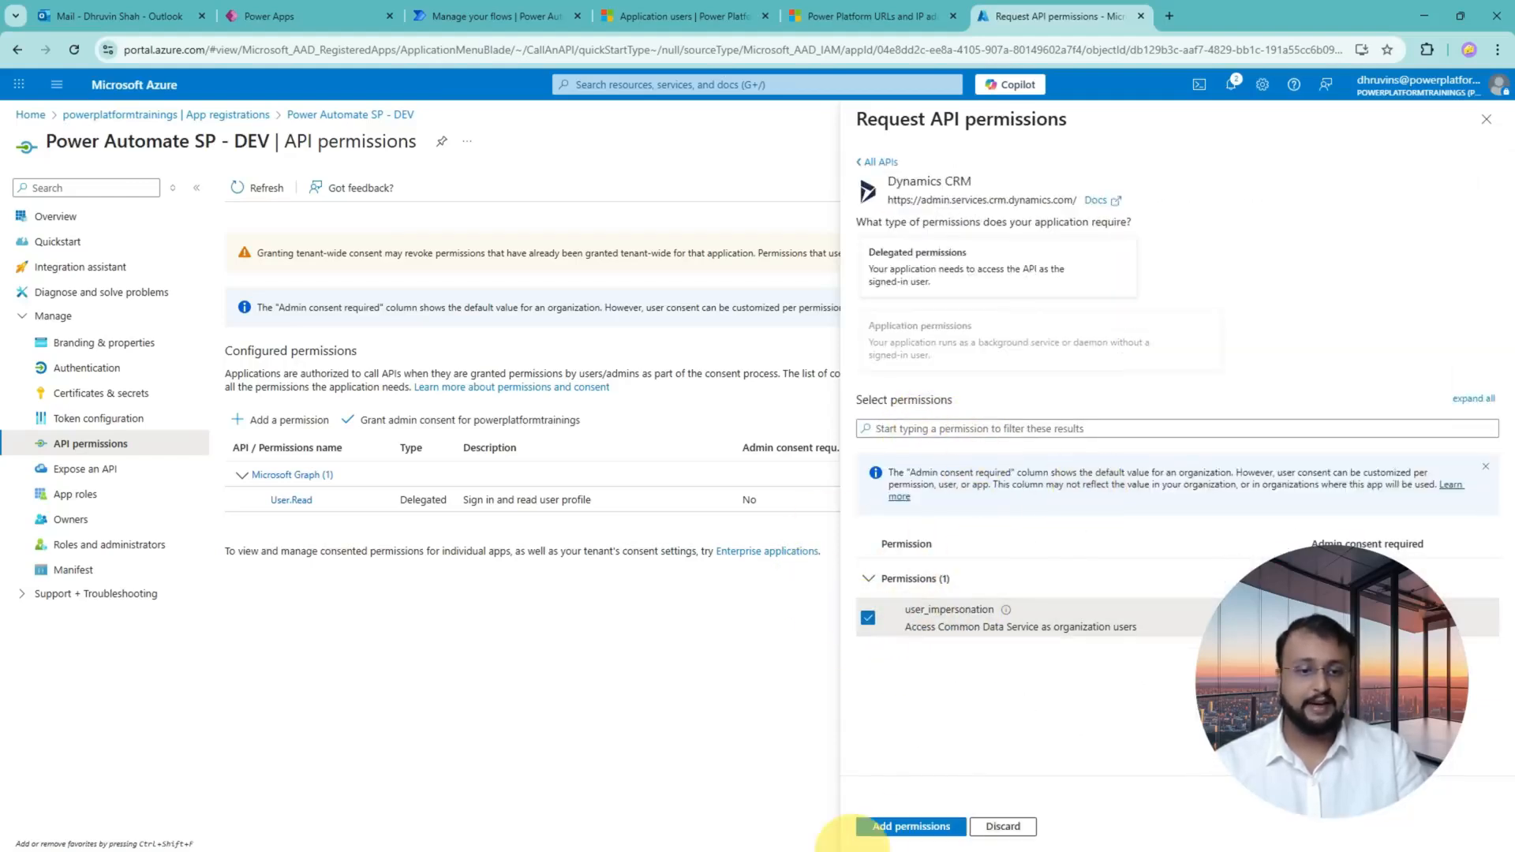
left_click(909, 826)
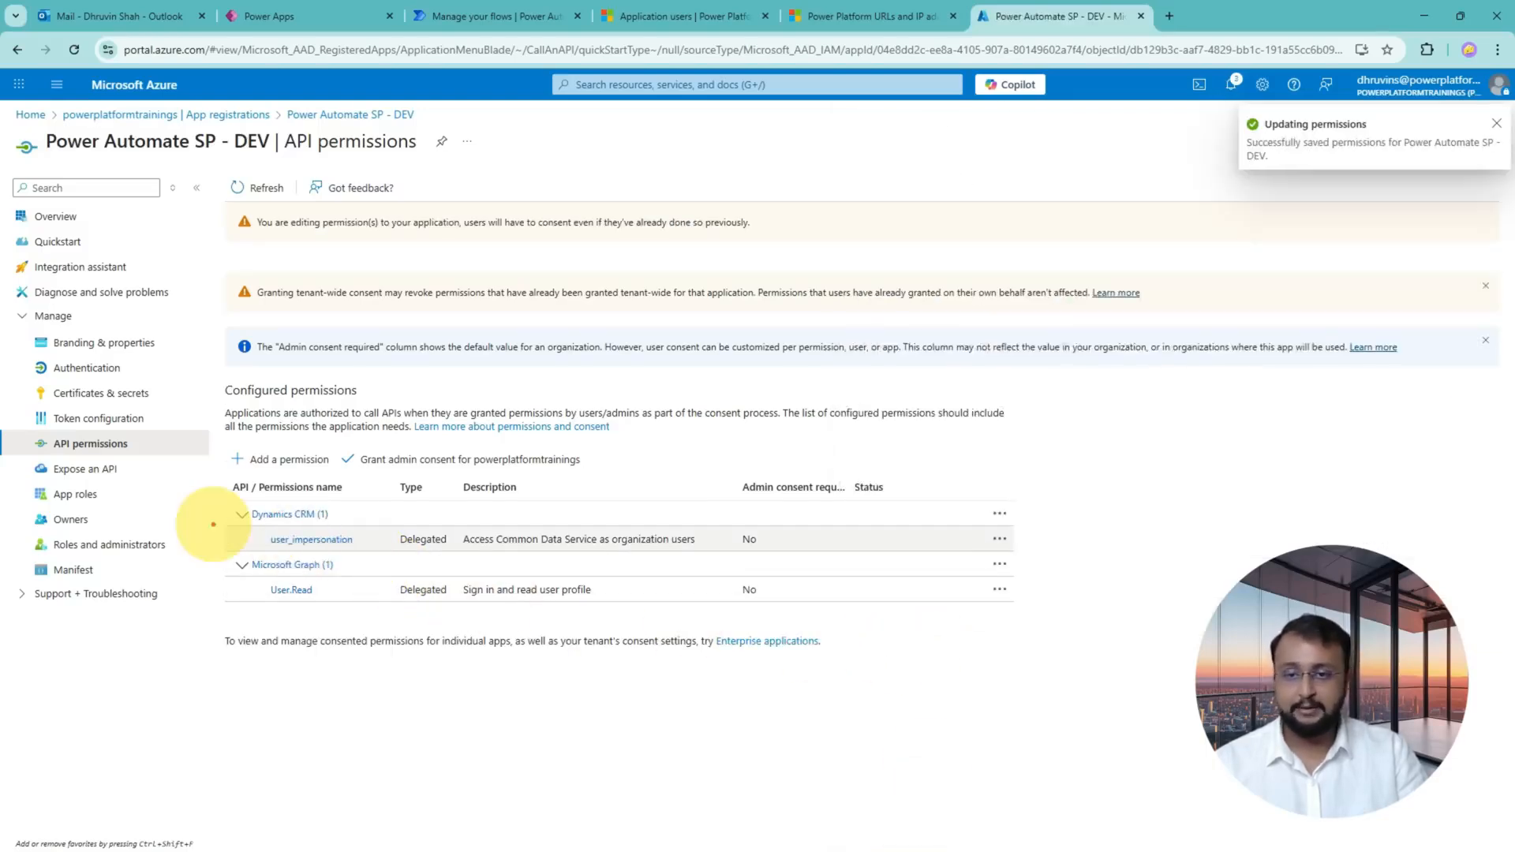
mouse_move(216, 499)
left_mouse_down()
mouse_move(931, 570)
mouse_move(1059, 558)
left_mouse_up()
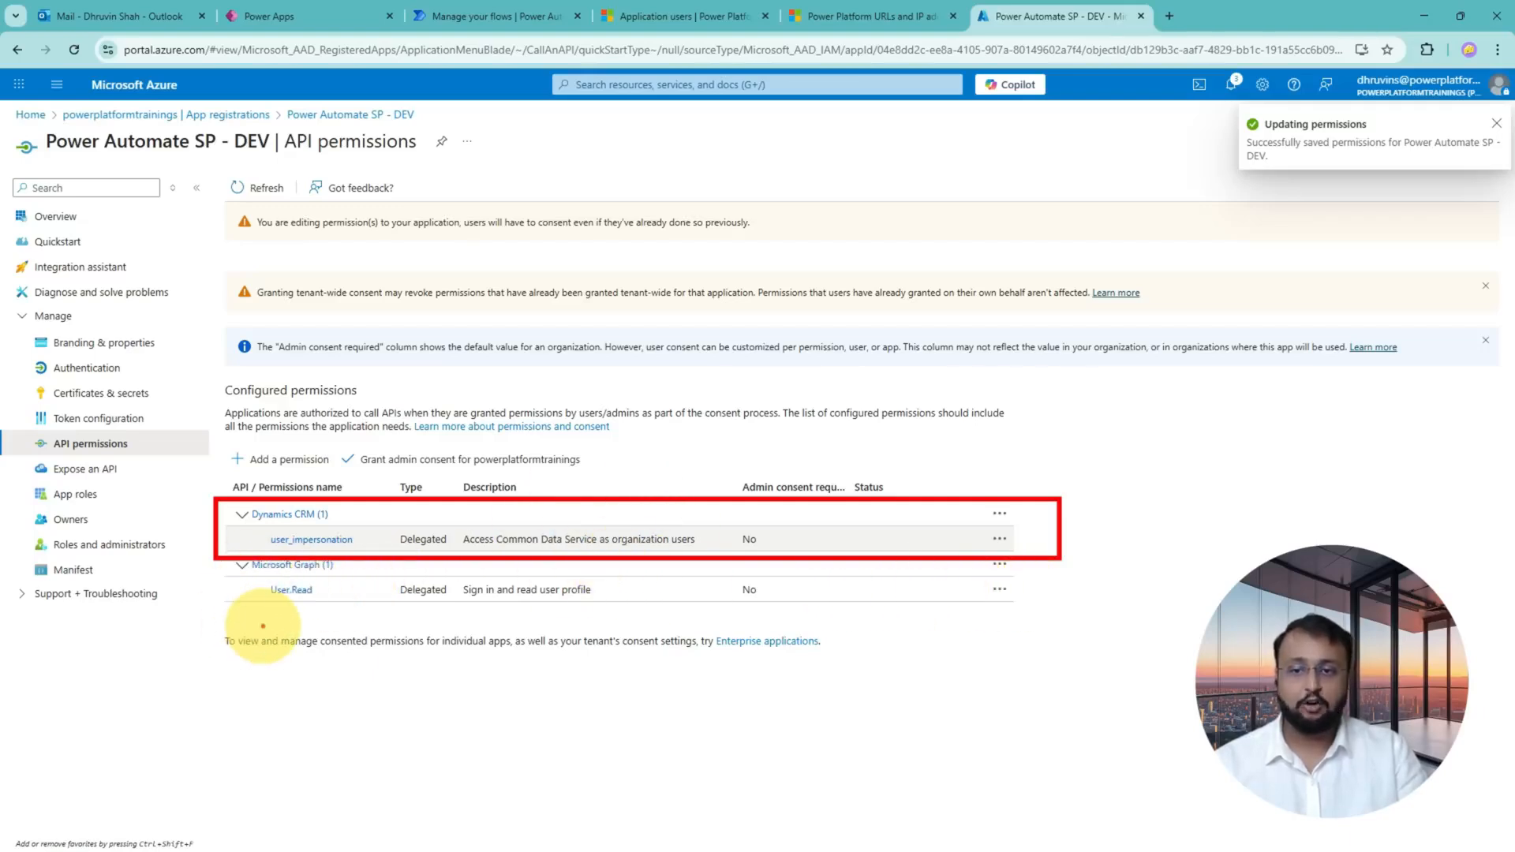
left_click_drag(247, 628, 335, 630)
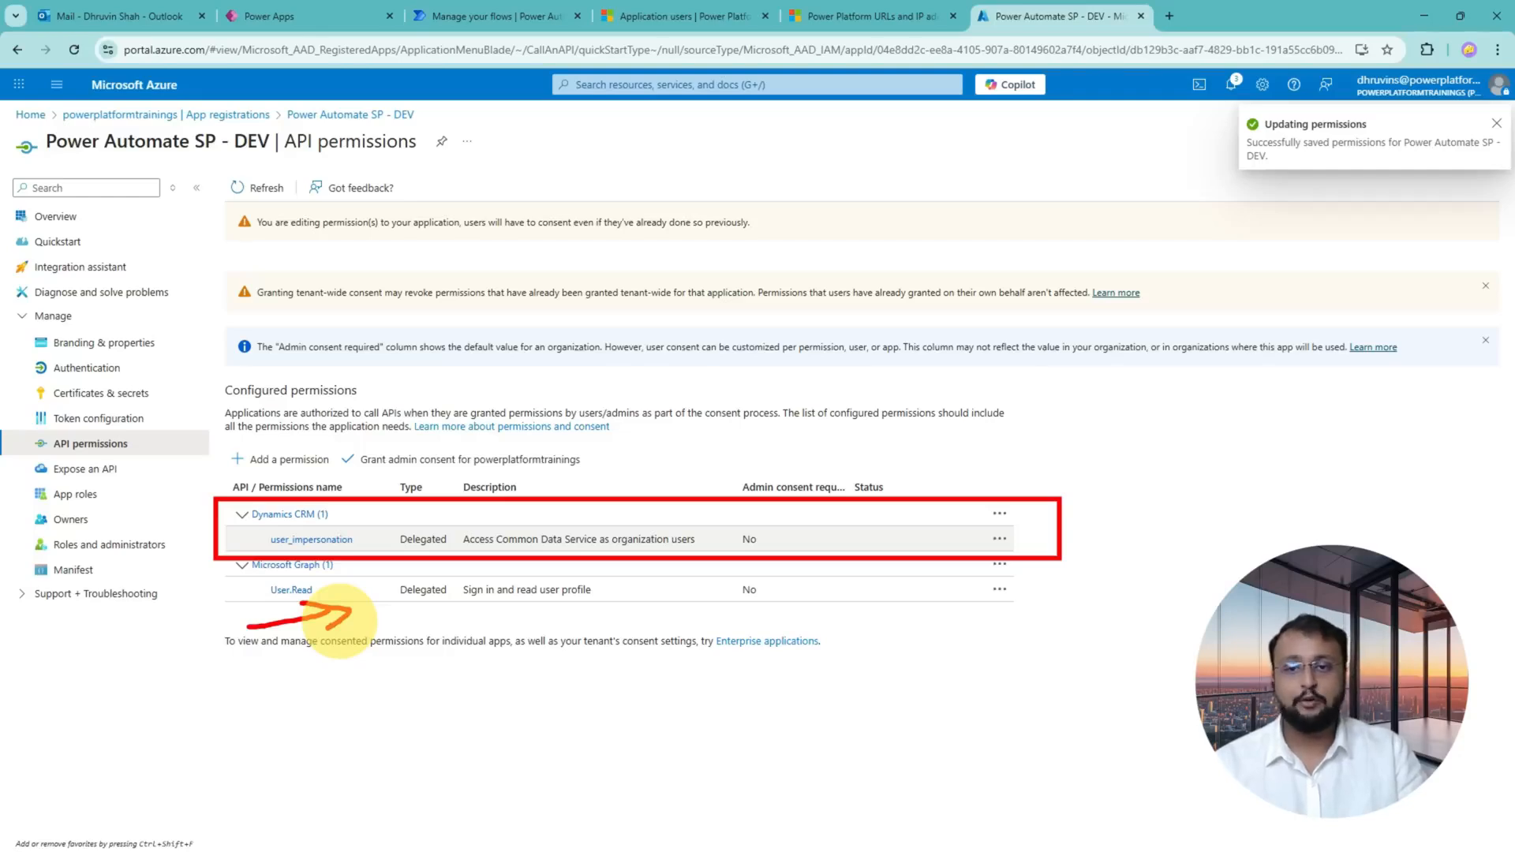
key("Escape")
- Grant admin consent for powerplatformtrainings to the app's configured API permissions
key("ctrl+2")
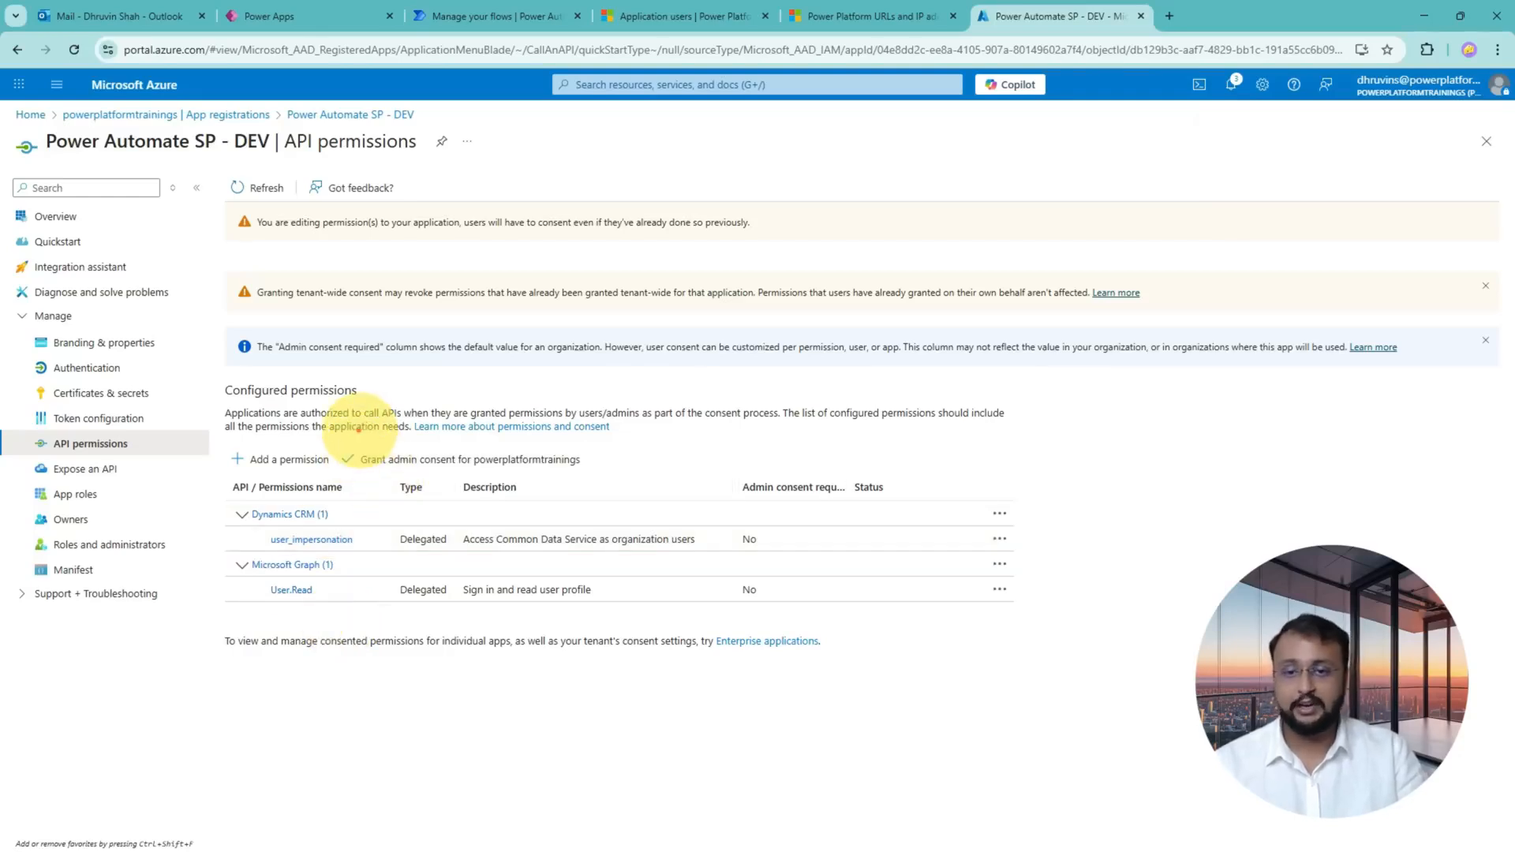
mouse_move(338, 436)
left_mouse_down()
mouse_move(442, 464)
mouse_move(638, 477)
left_mouse_up()
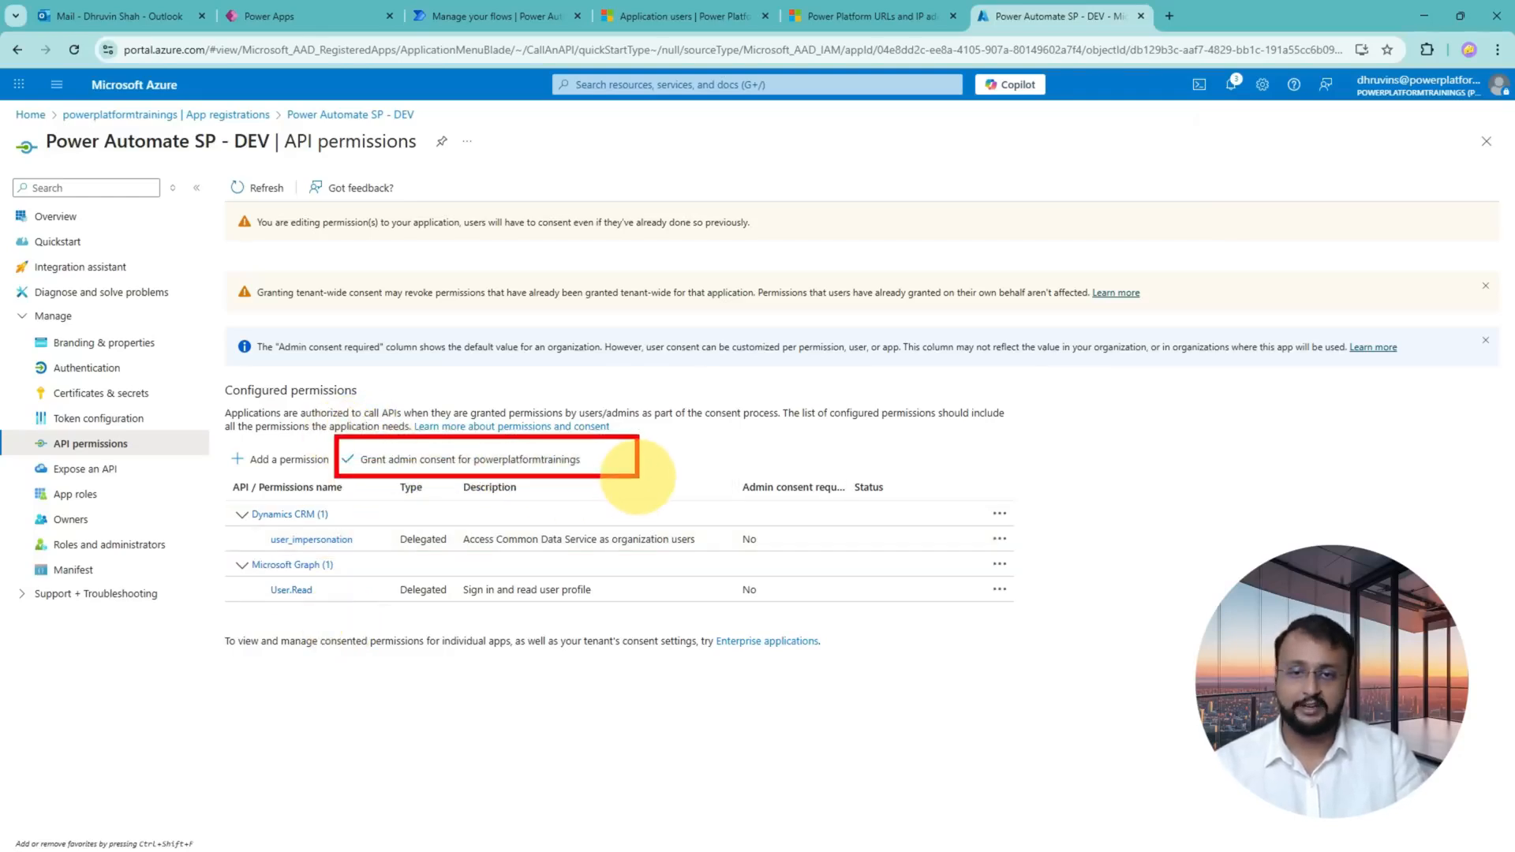
mouse_move(584, 367)
left_mouse_down()
mouse_move(556, 420)
mouse_move(585, 405)
left_mouse_up()
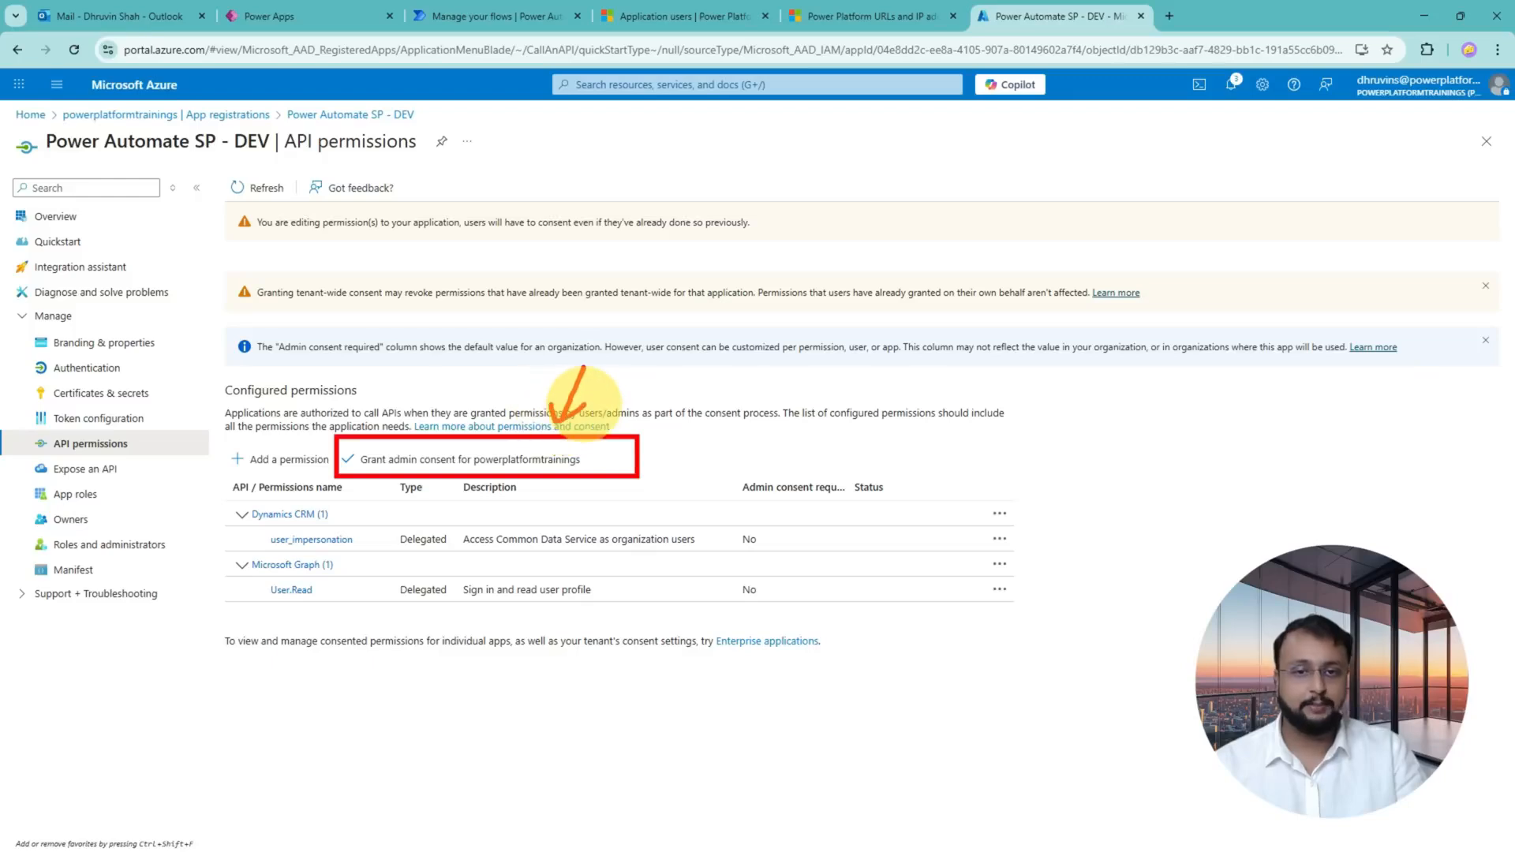
left_click_drag(494, 471, 558, 468)
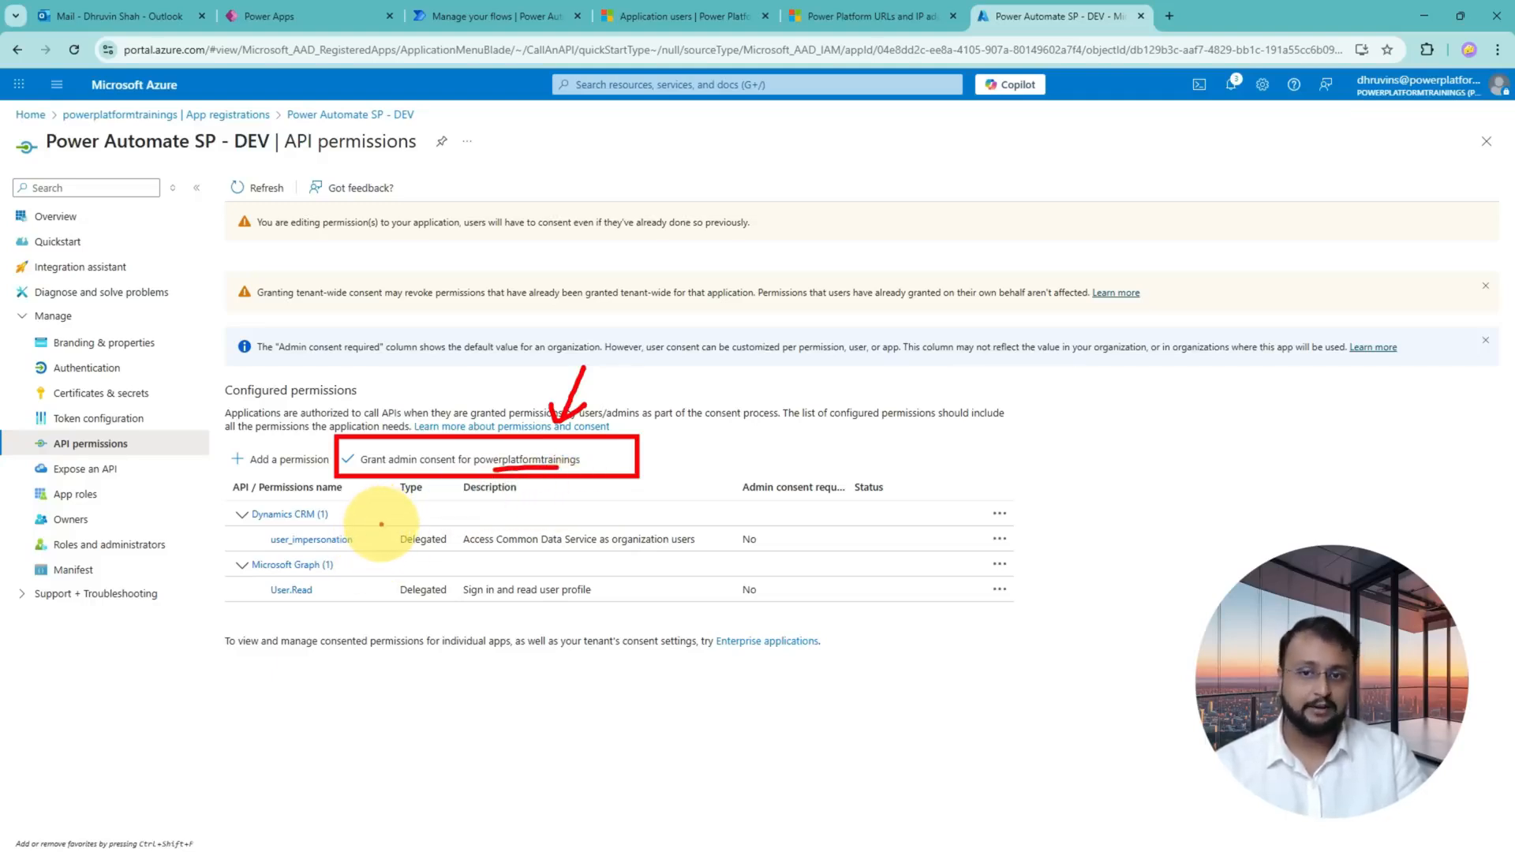
left_click(380, 472)
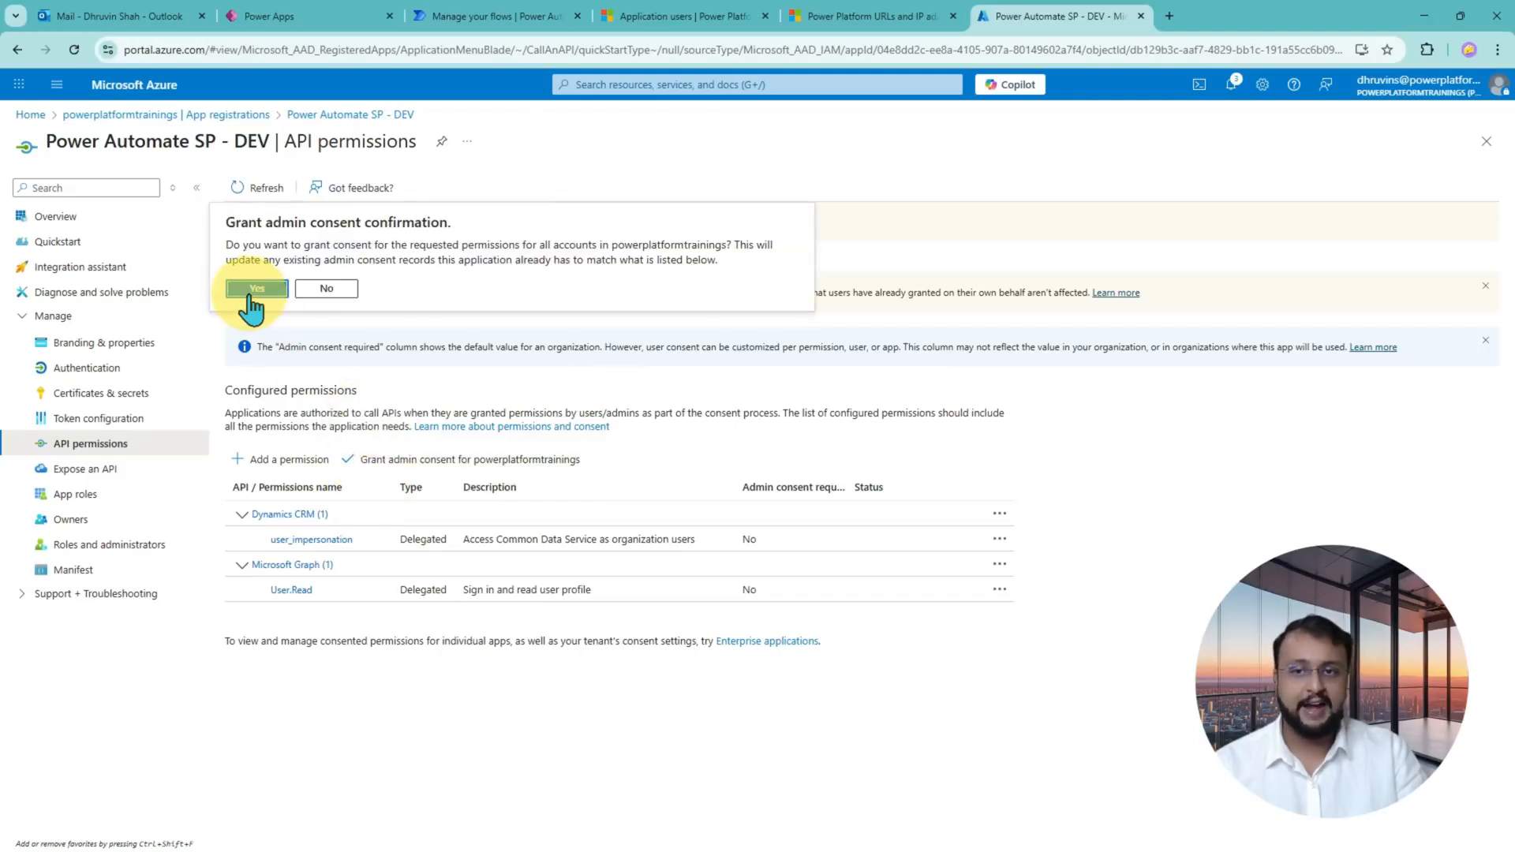
left_click(254, 289)
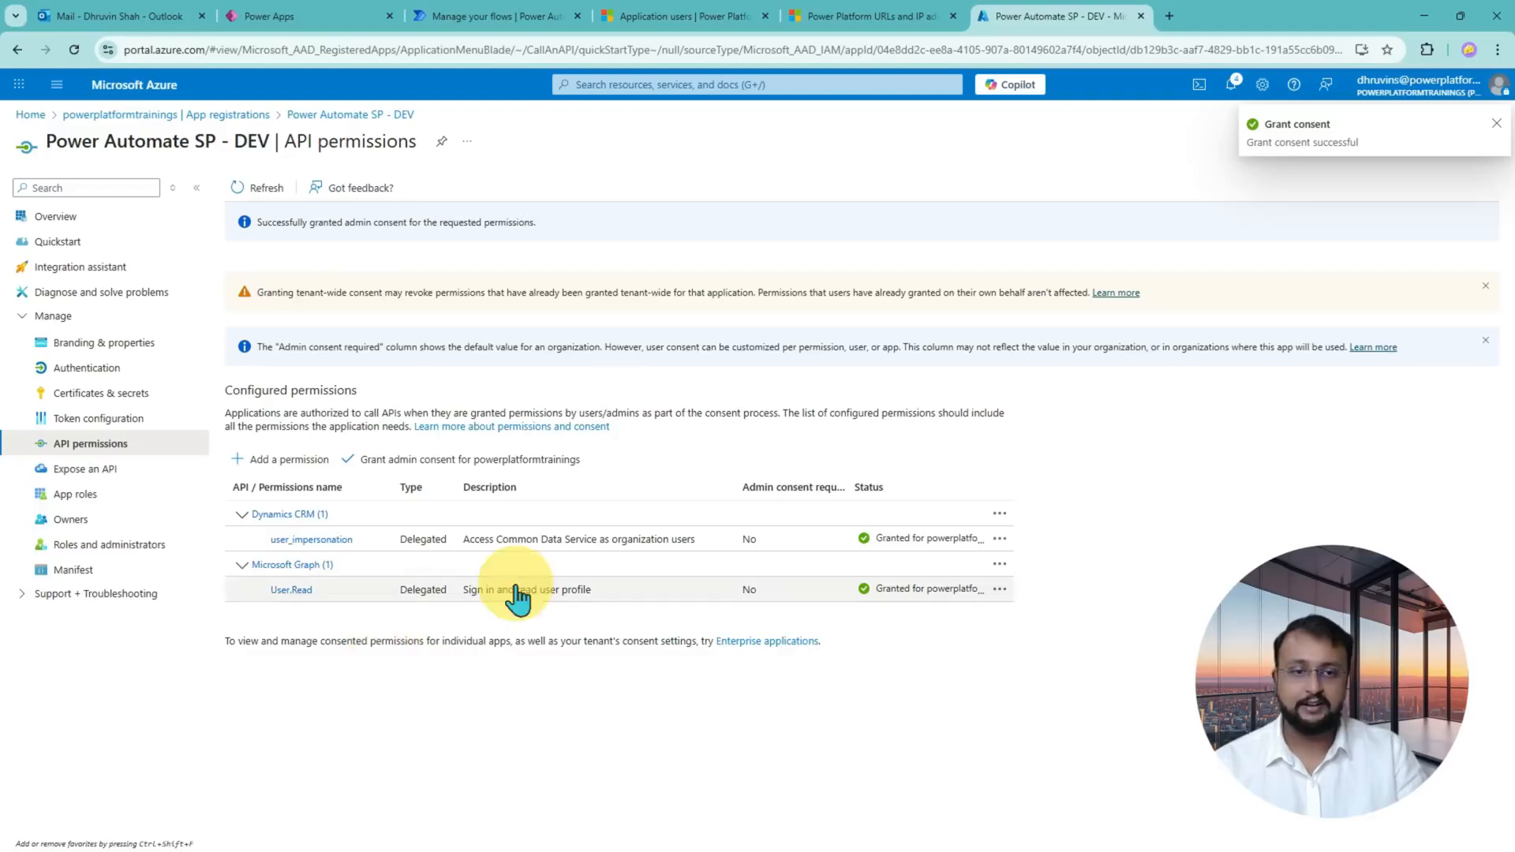
left_click_drag(787, 509, 1109, 620)
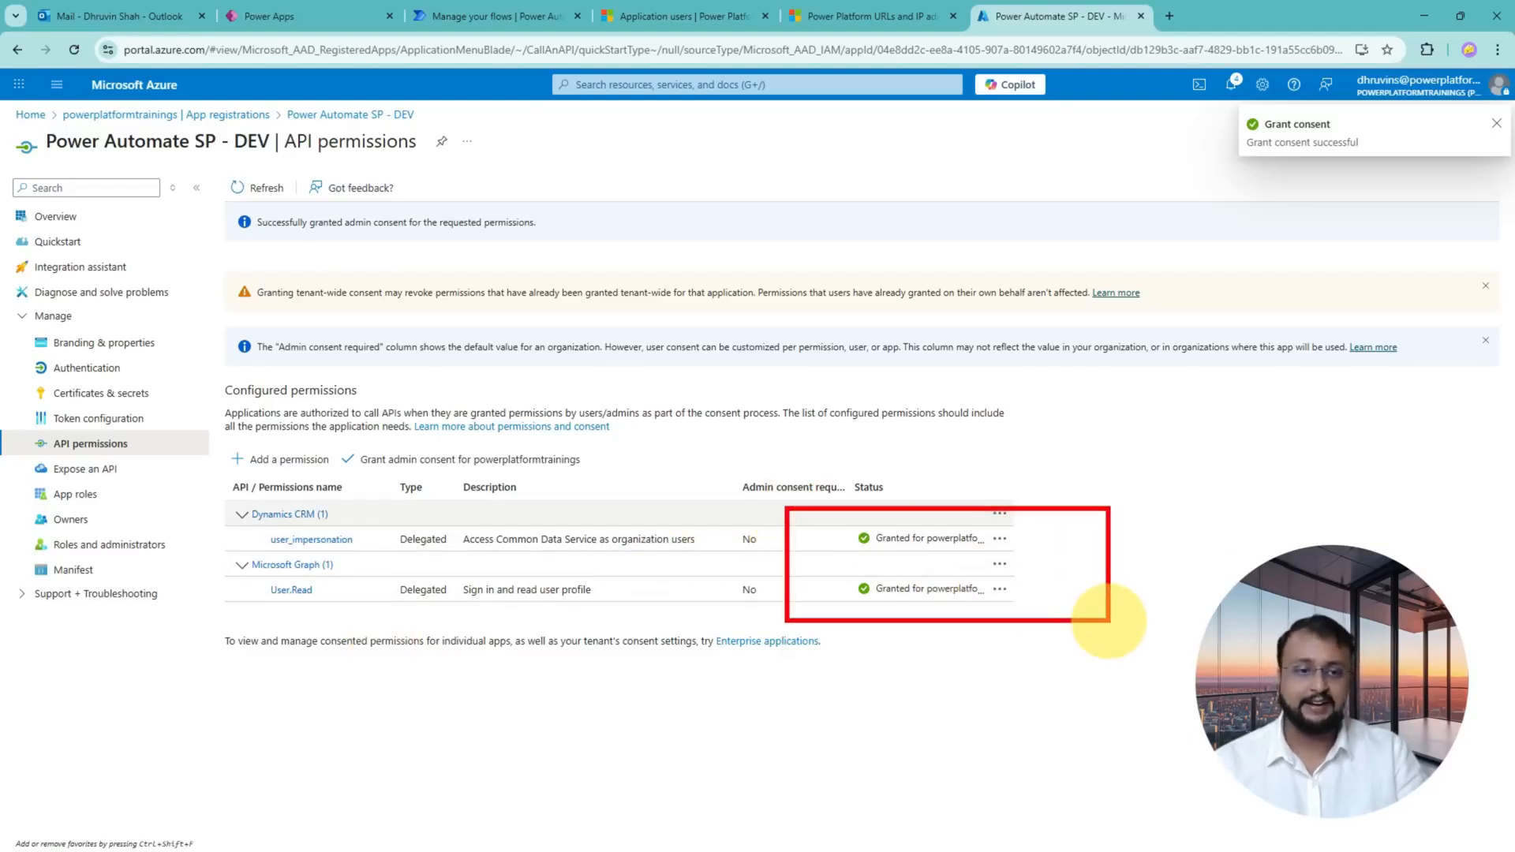
left_click_drag(701, 560, 771, 558)
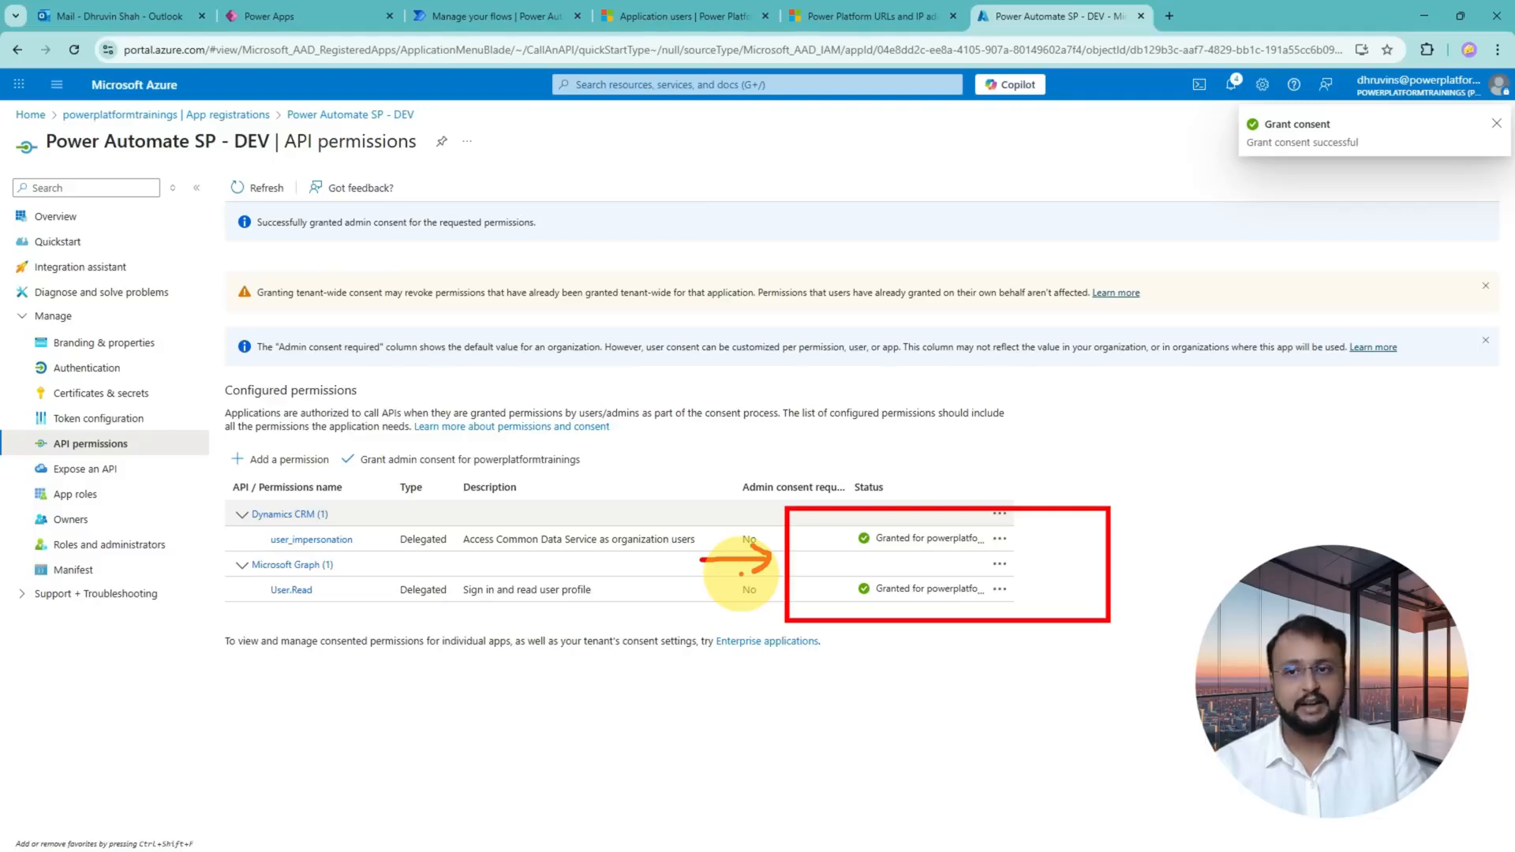
key("Escape")
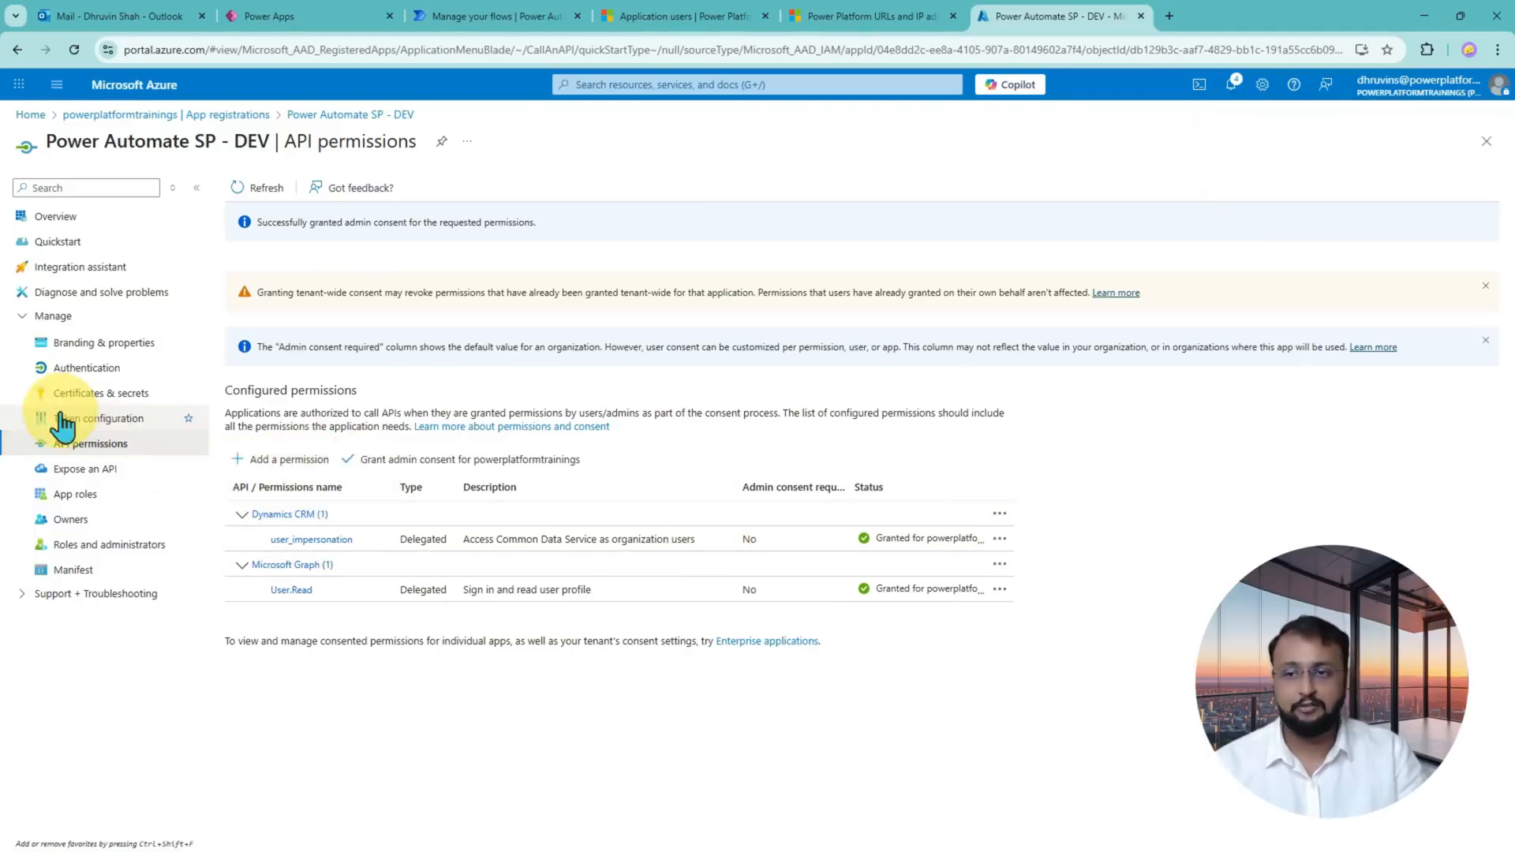
- Start a new client secret in the app's certificates and secrets, with the description "CS"
left_click(93, 395)
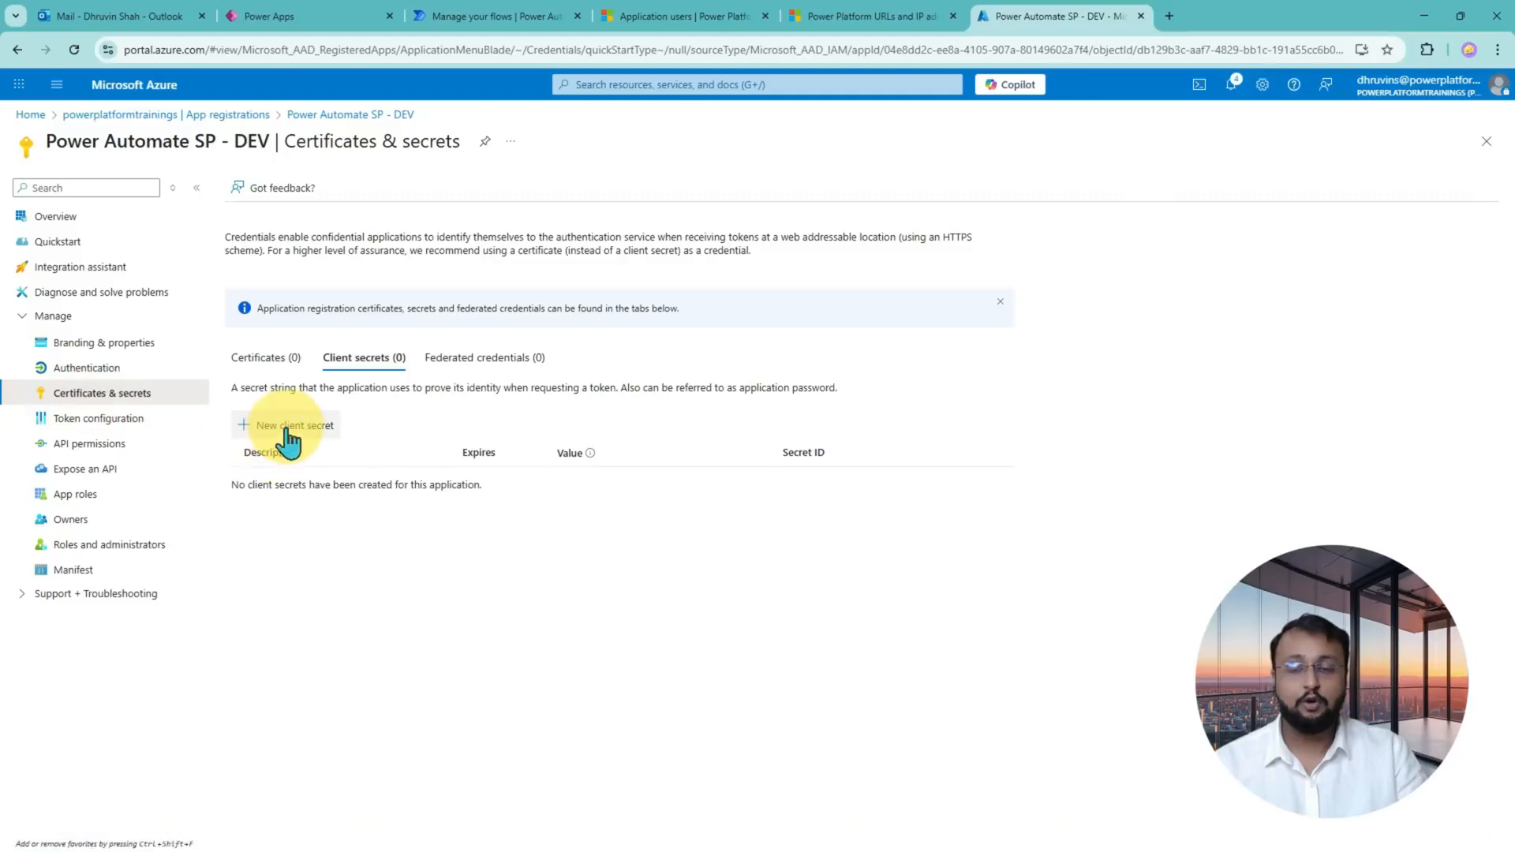
key("ctrl+2")
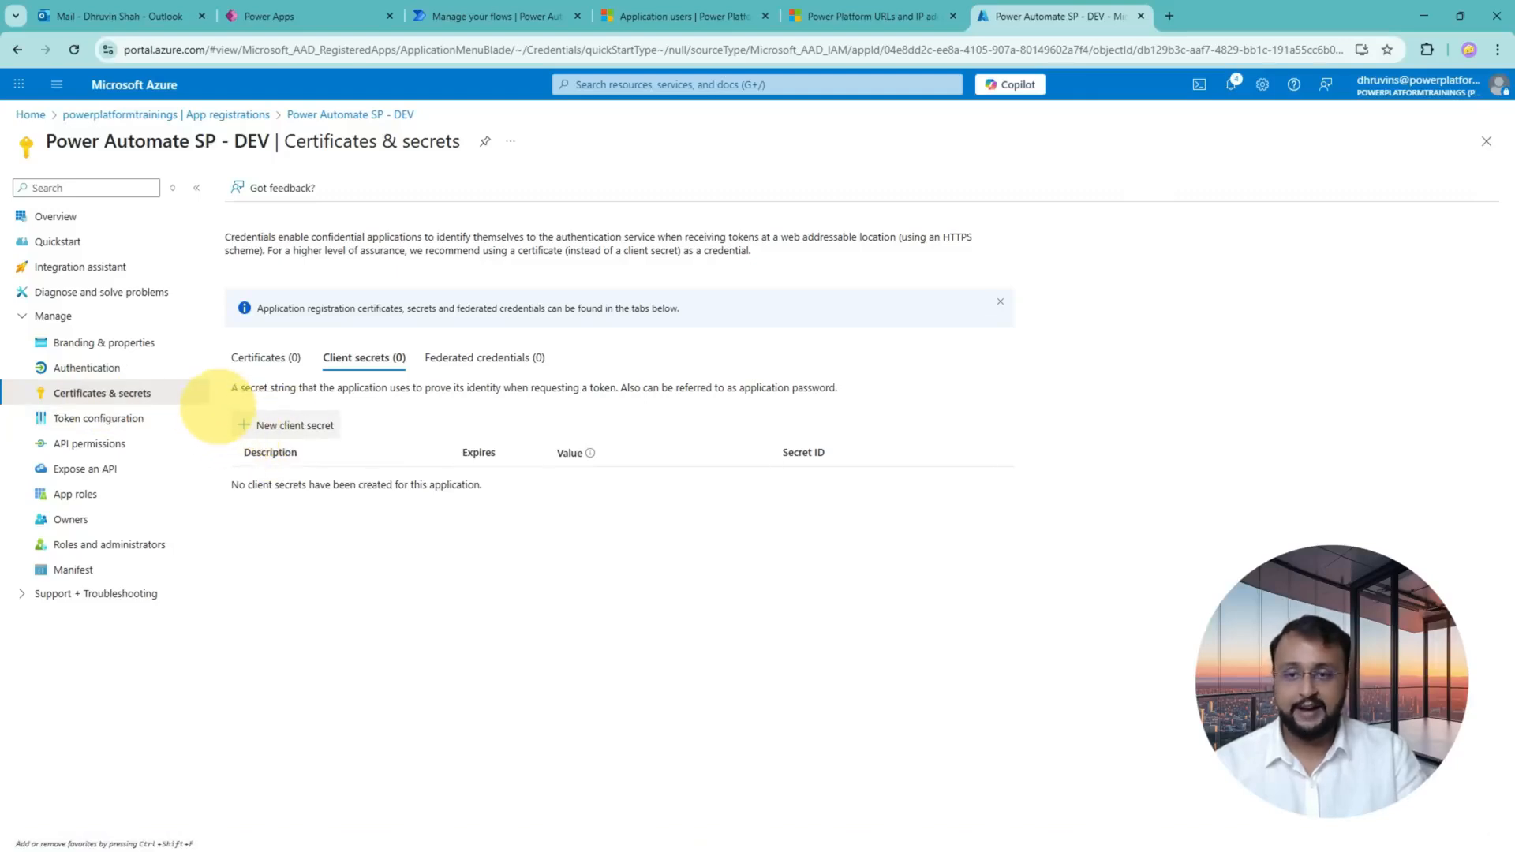
left_click_drag(221, 407, 357, 444)
key("Escape")
left_click(299, 435)
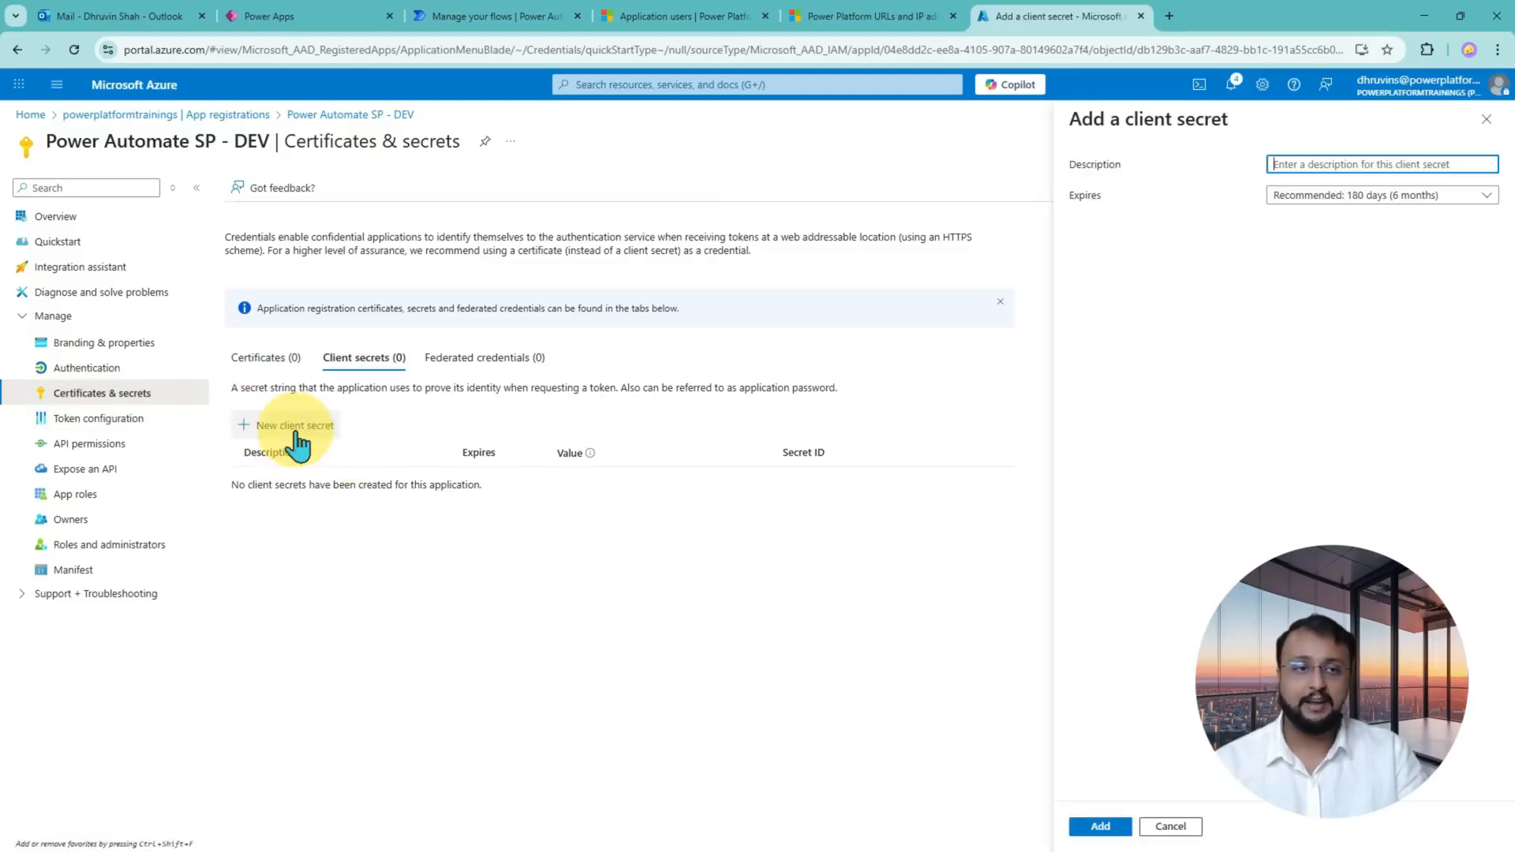
left_click(1328, 165)
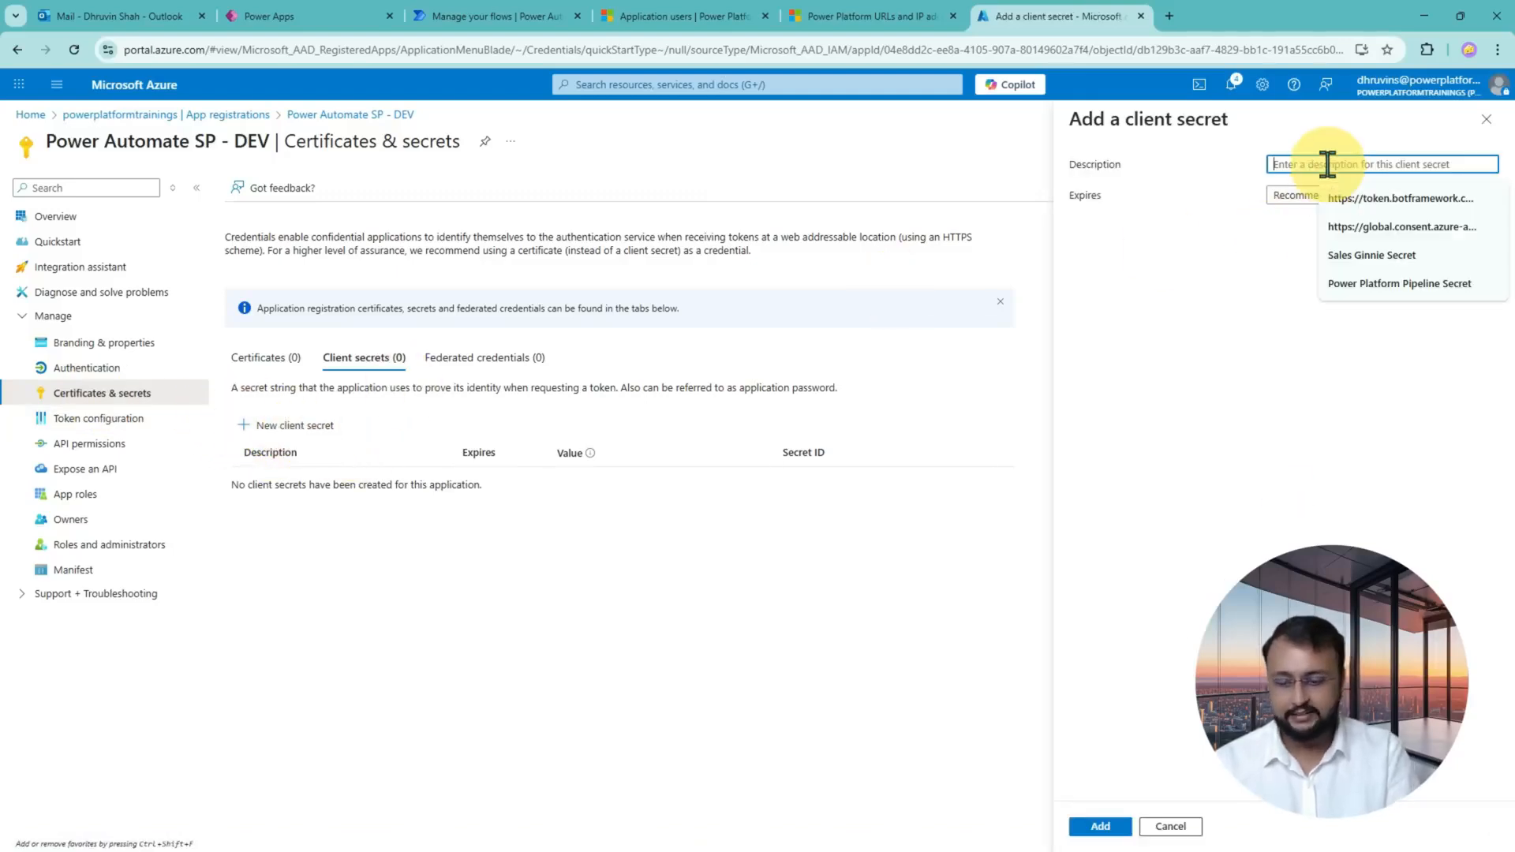
type("CS")
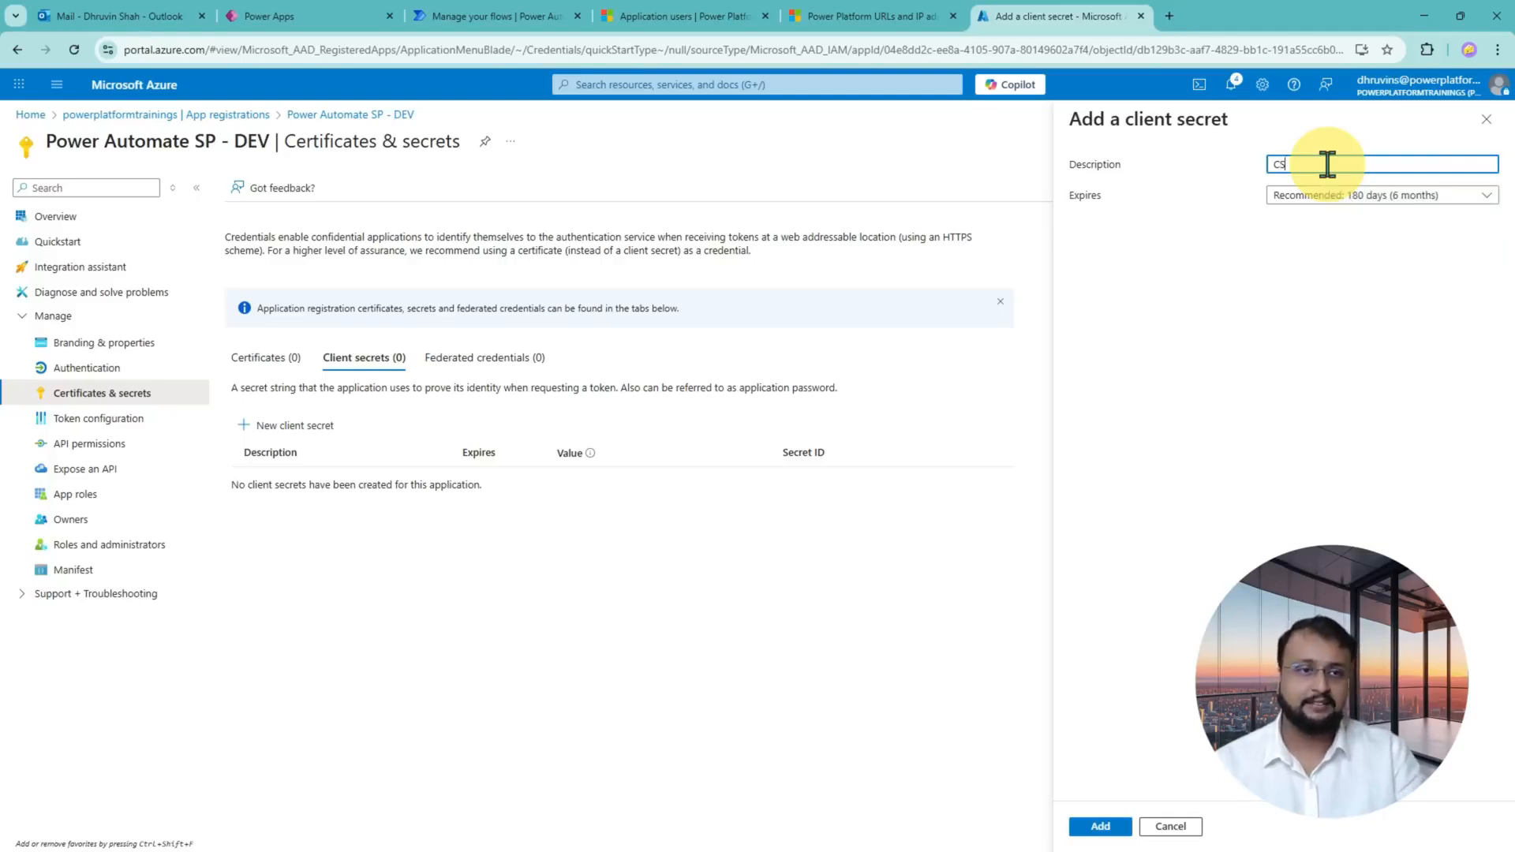
- Set the client secret's expiry to 90 days (3 months) and add the secret
left_click(1328, 198)
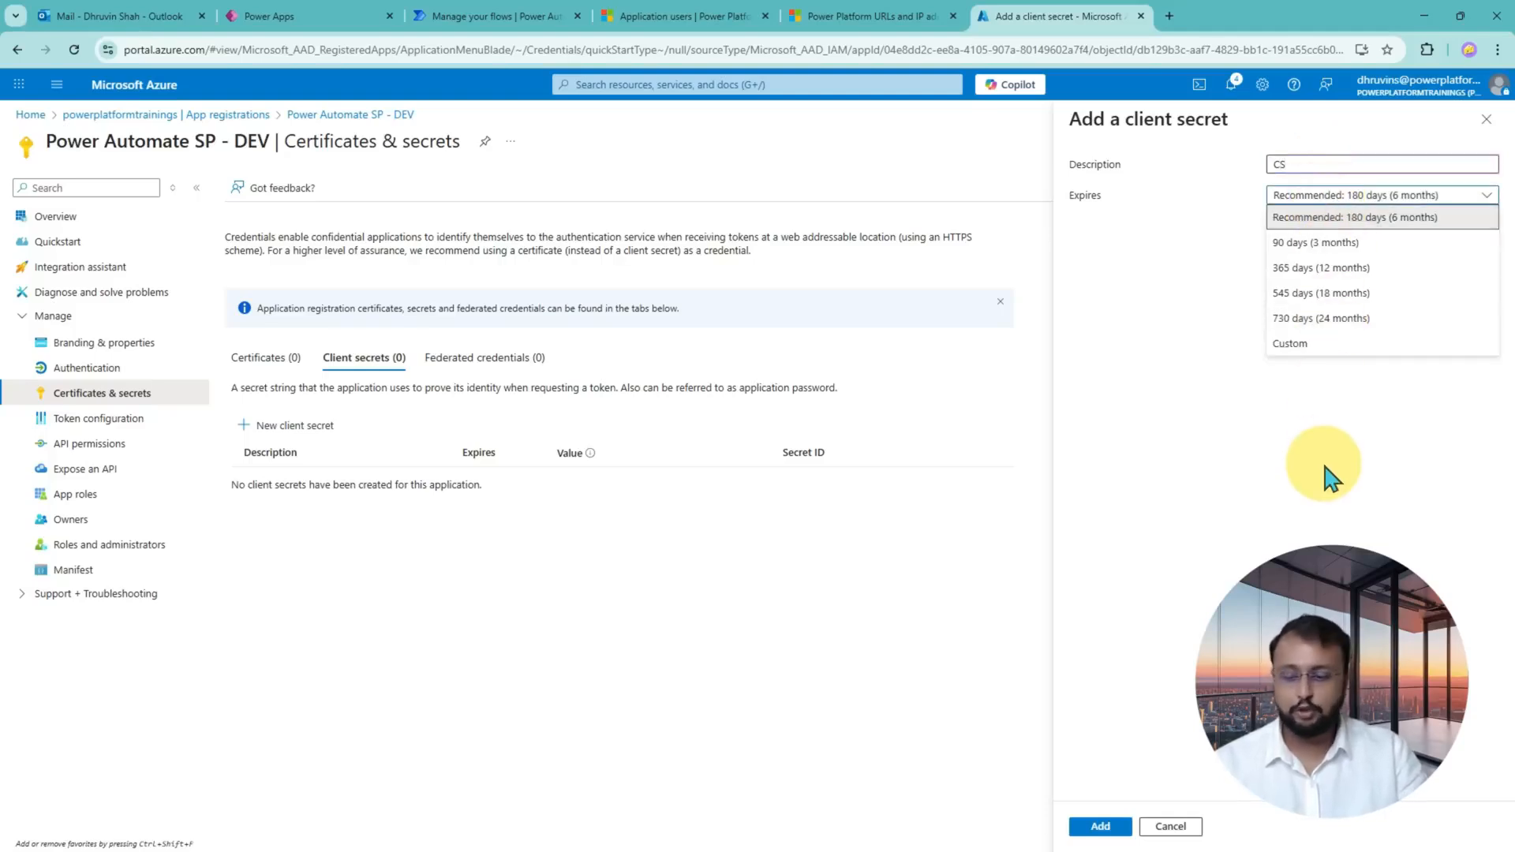
mouse_move(1060, 103)
left_mouse_down()
mouse_move(1353, 423)
mouse_move(1503, 489)
left_mouse_up()
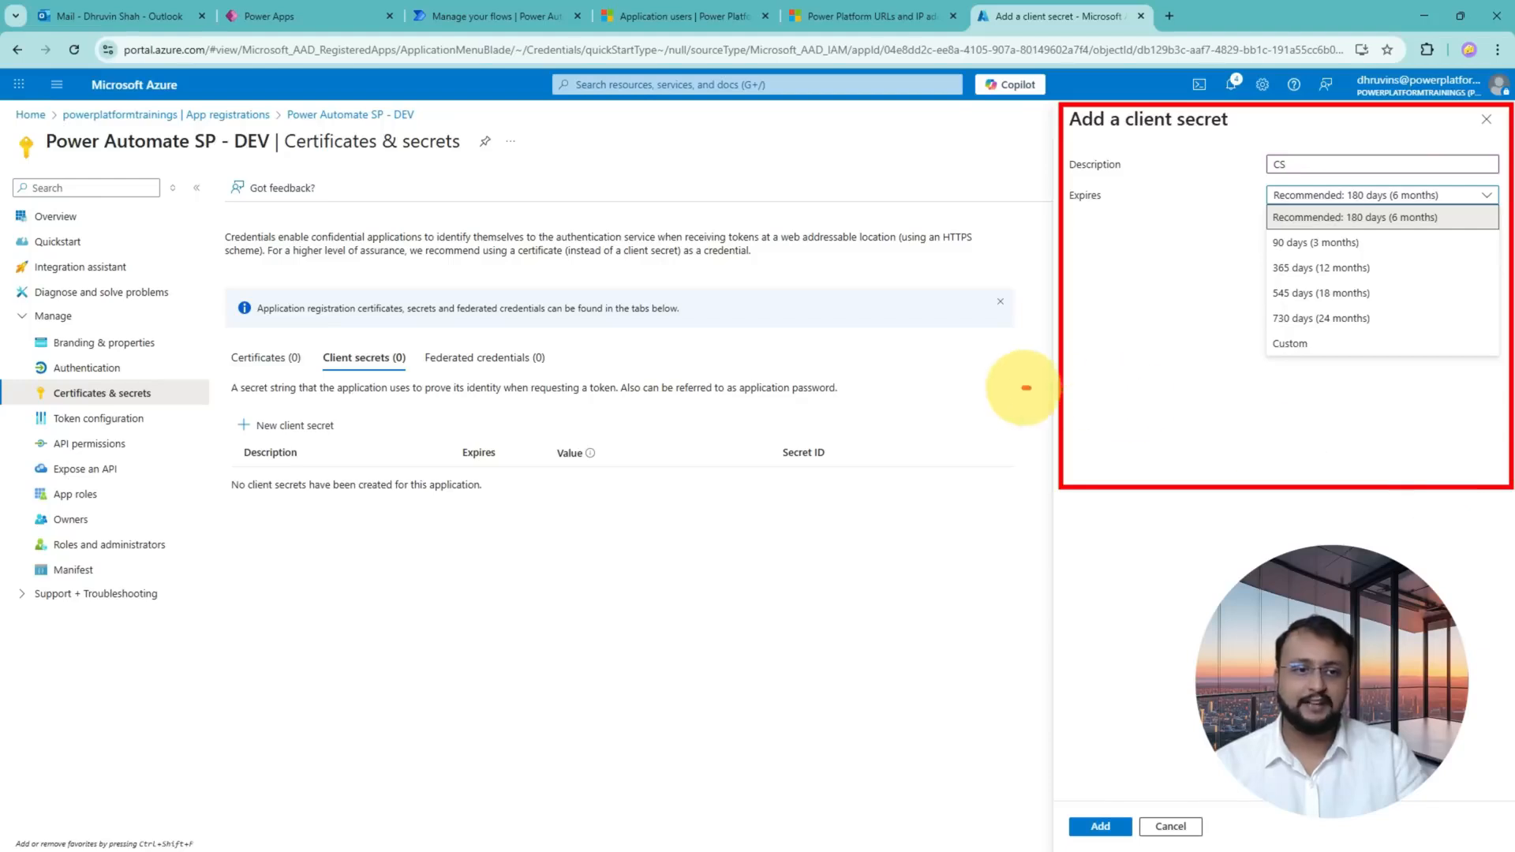
left_click_drag(1023, 387, 1061, 387)
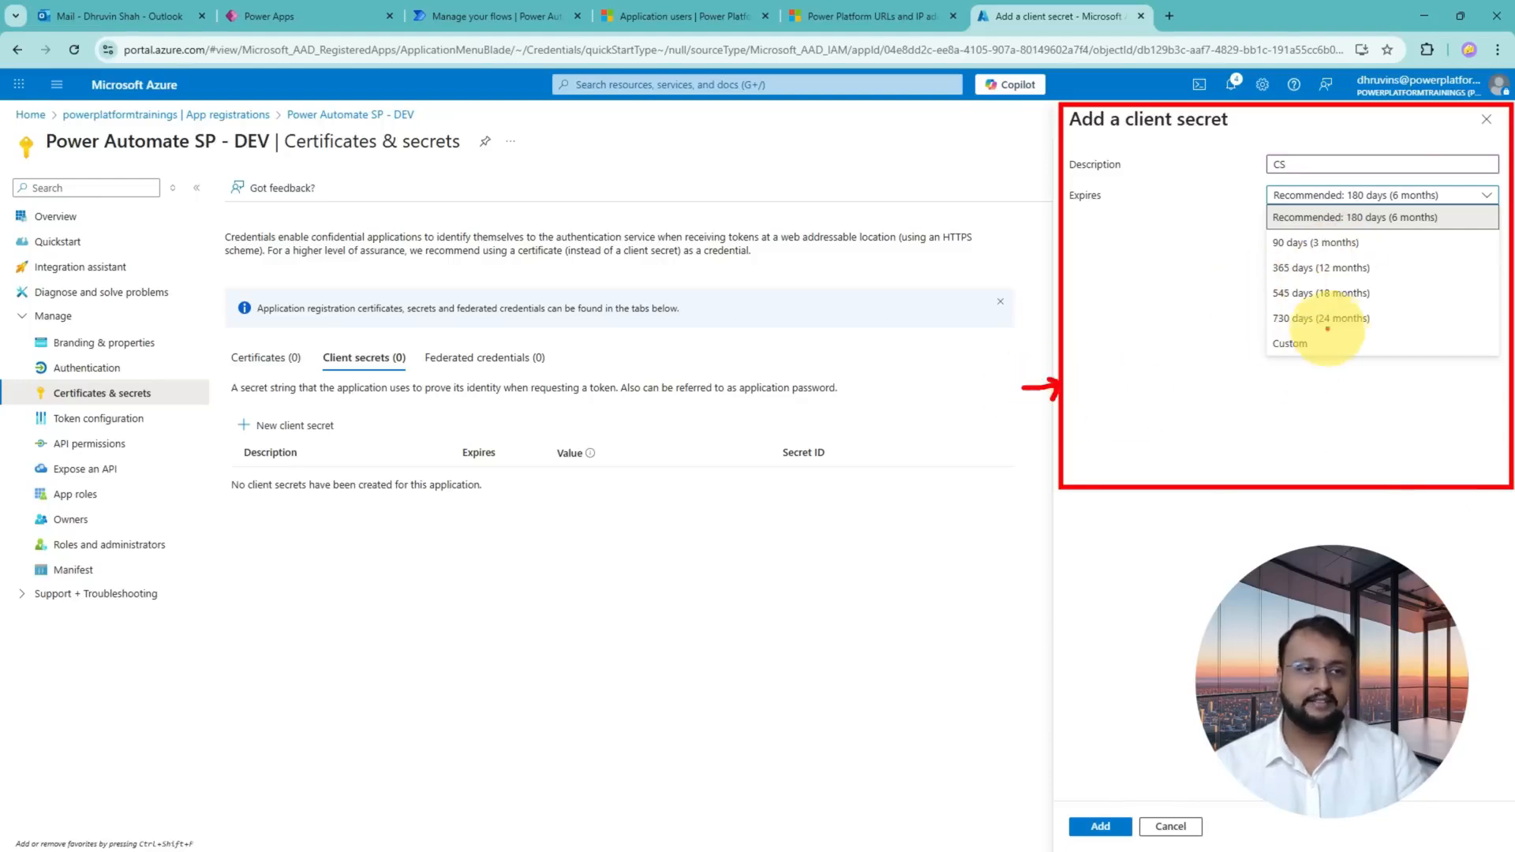
mouse_move(1285, 330)
left_mouse_down()
mouse_move(1370, 338)
mouse_move(1302, 294)
mouse_move(1302, 335)
left_mouse_up()
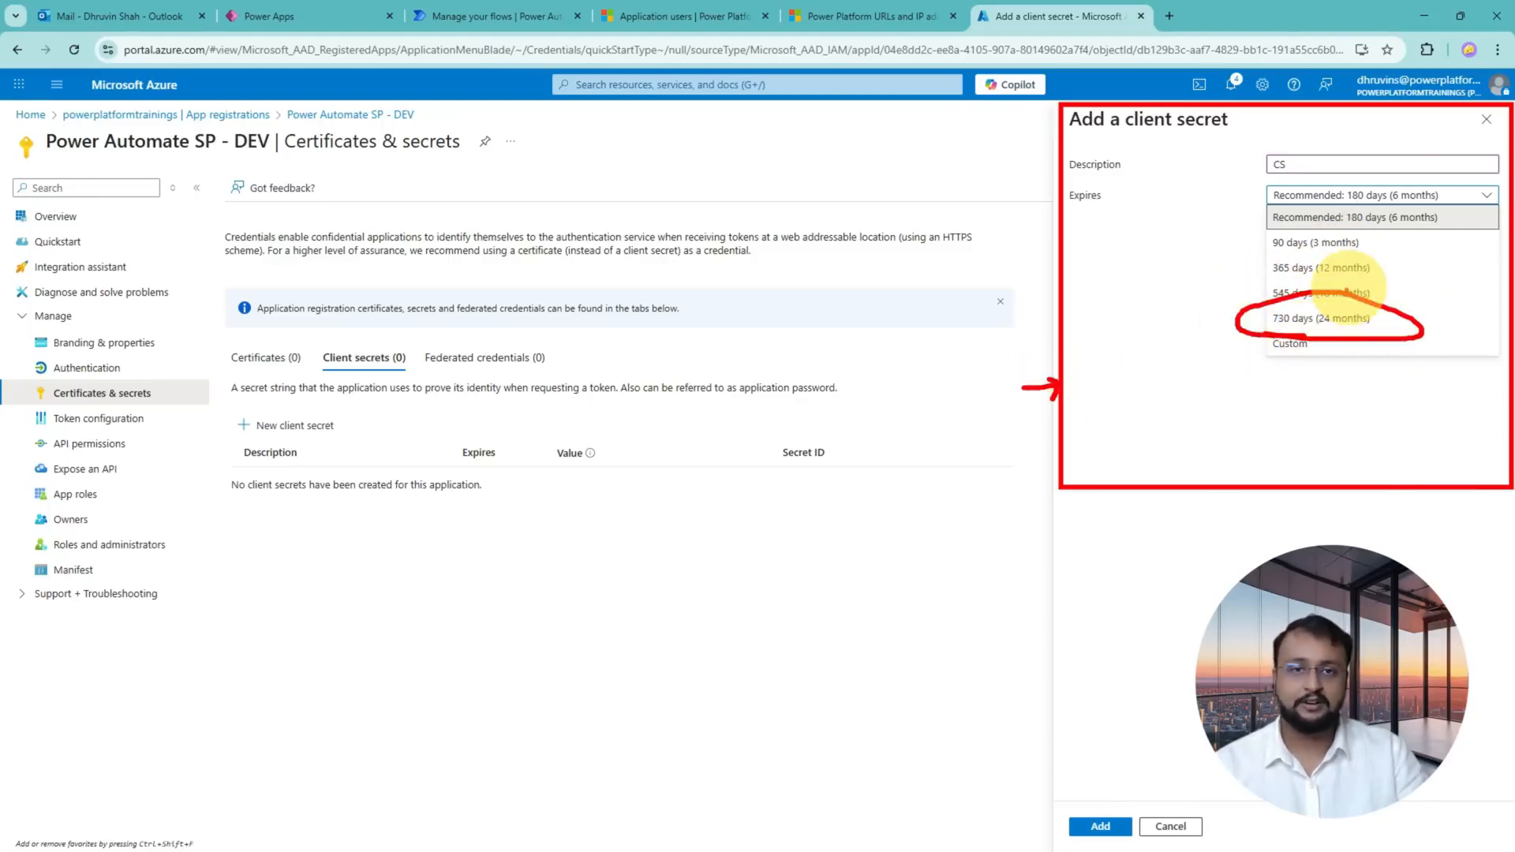
key("Escape")
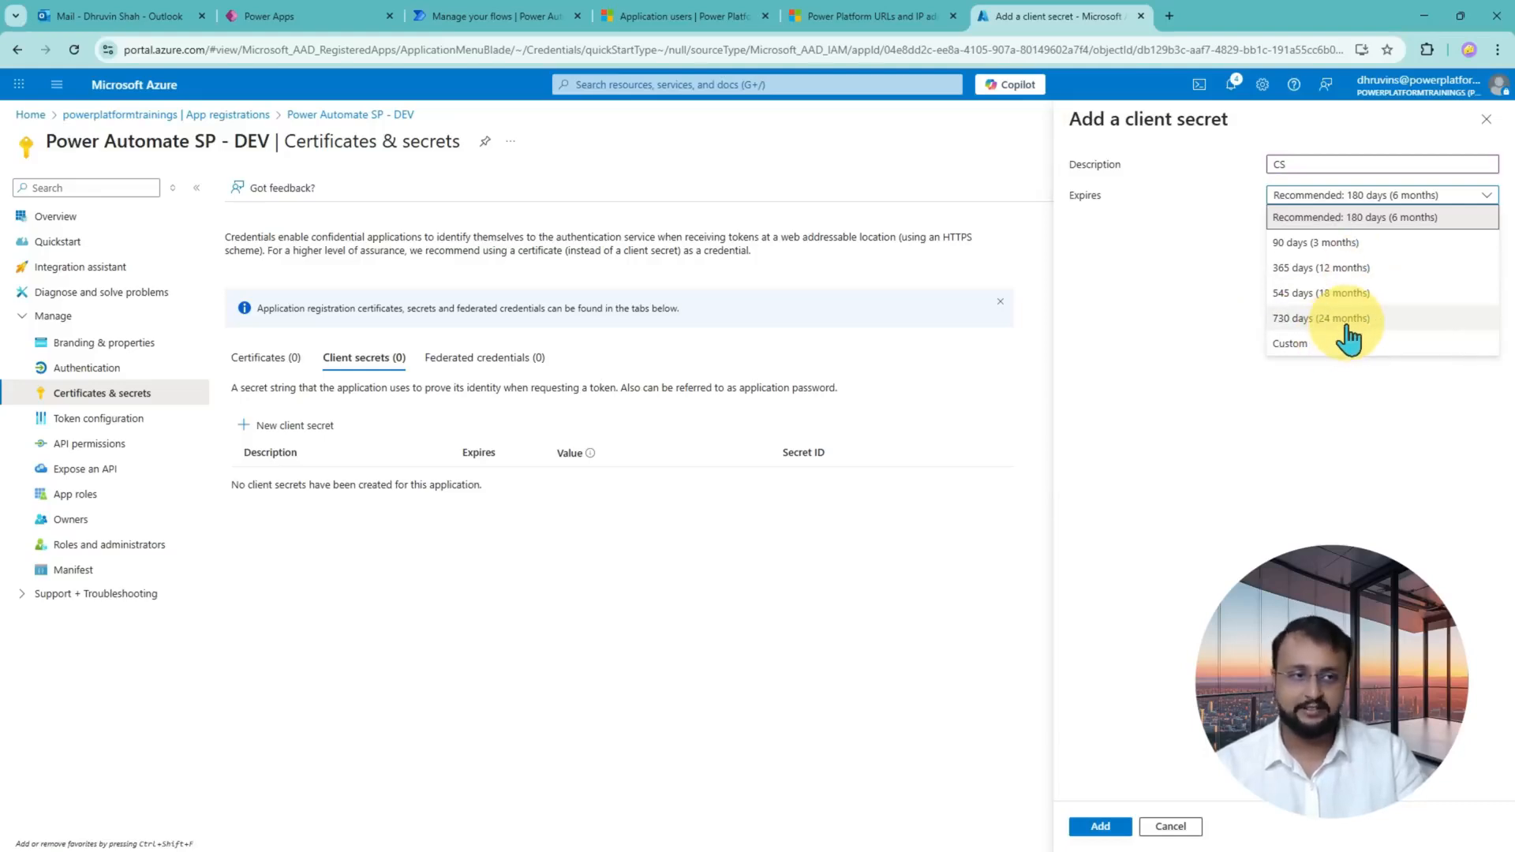
left_click(1350, 246)
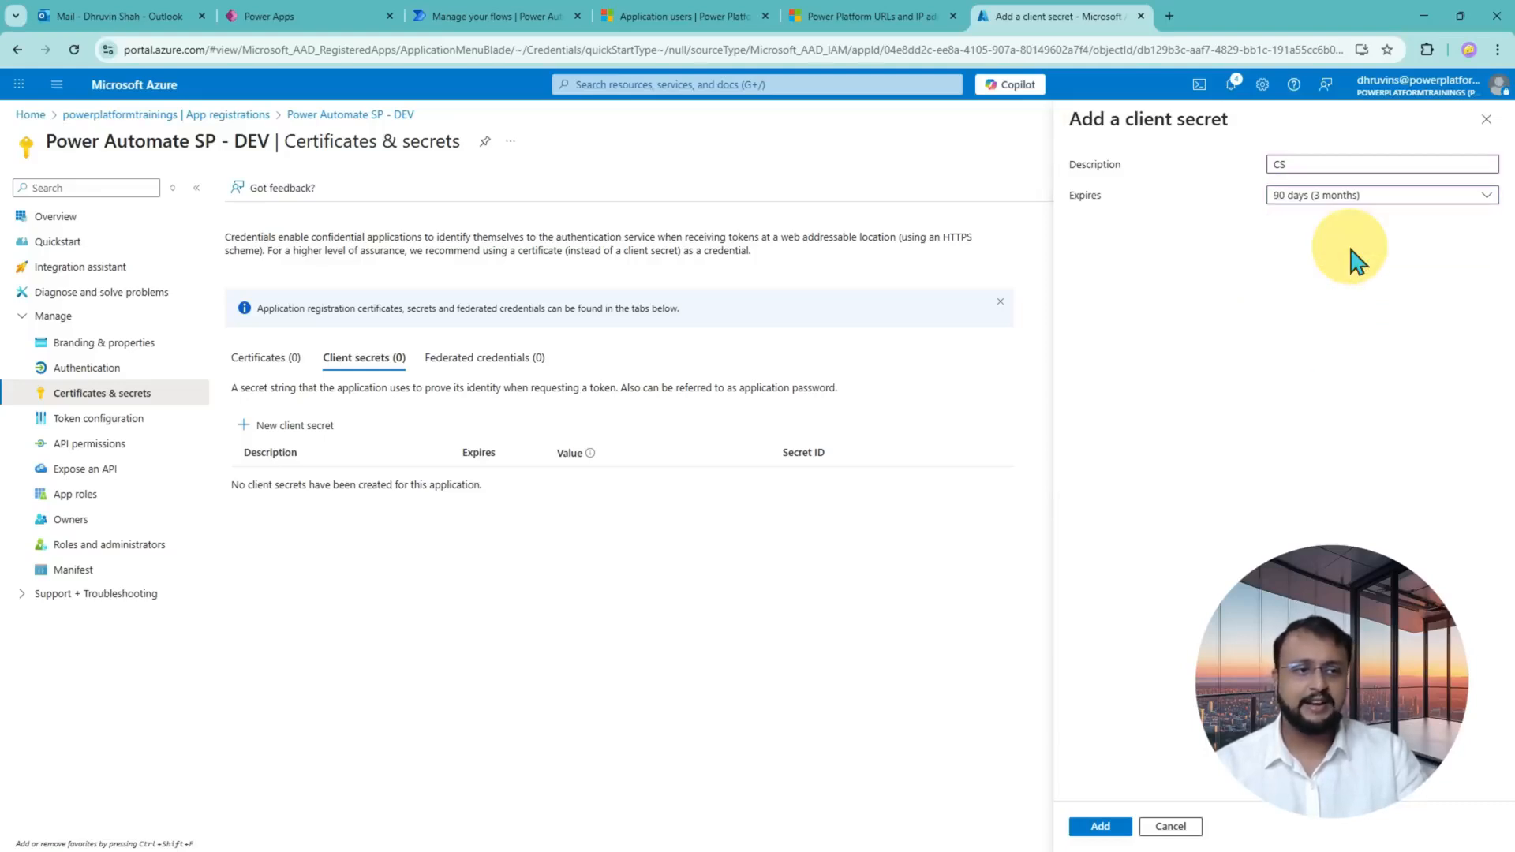
left_click(1347, 201)
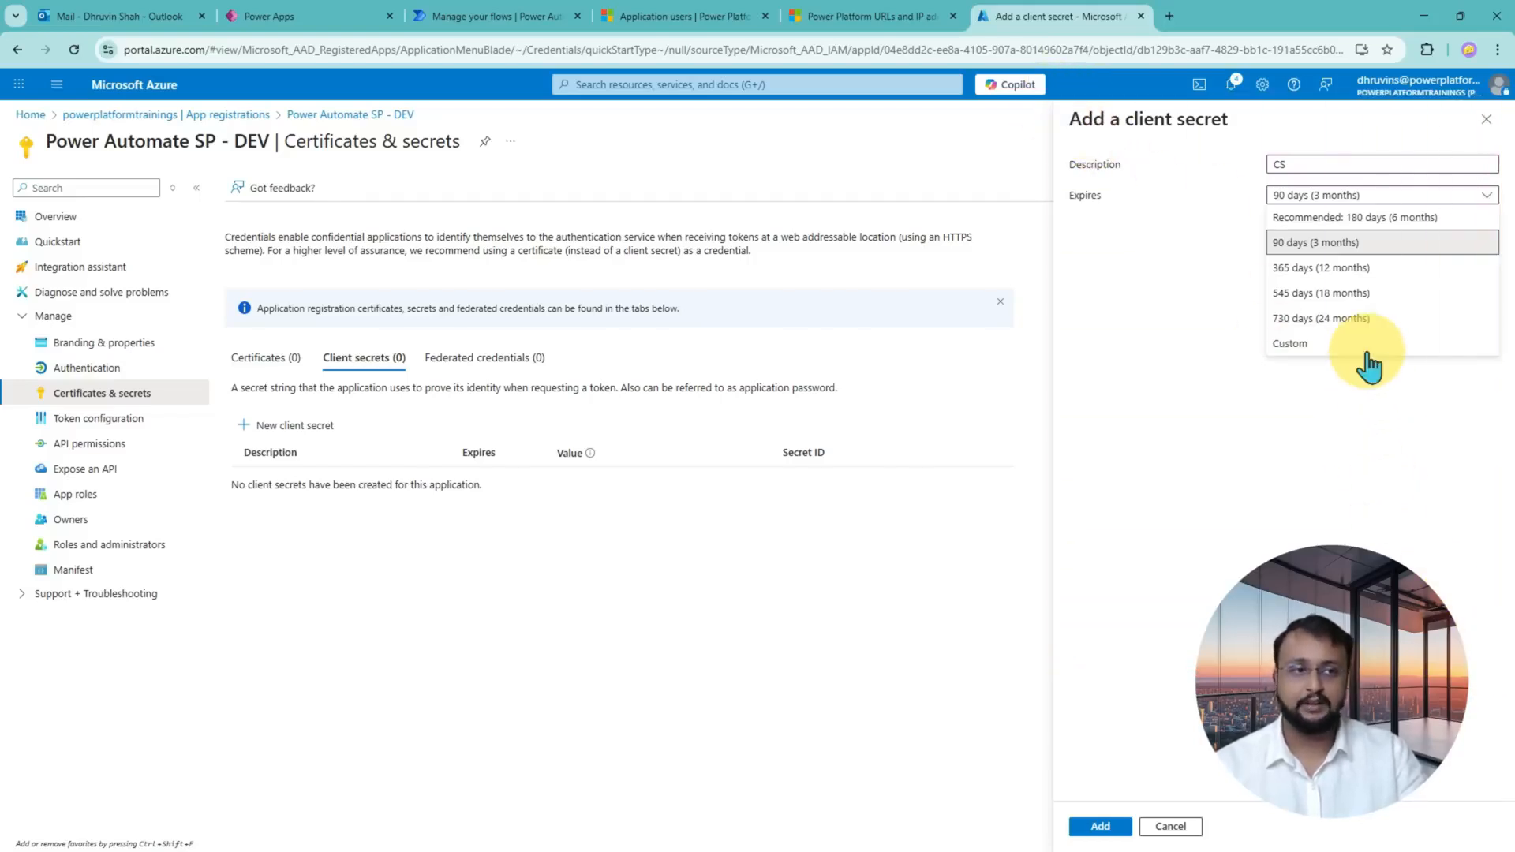
left_click(1335, 243)
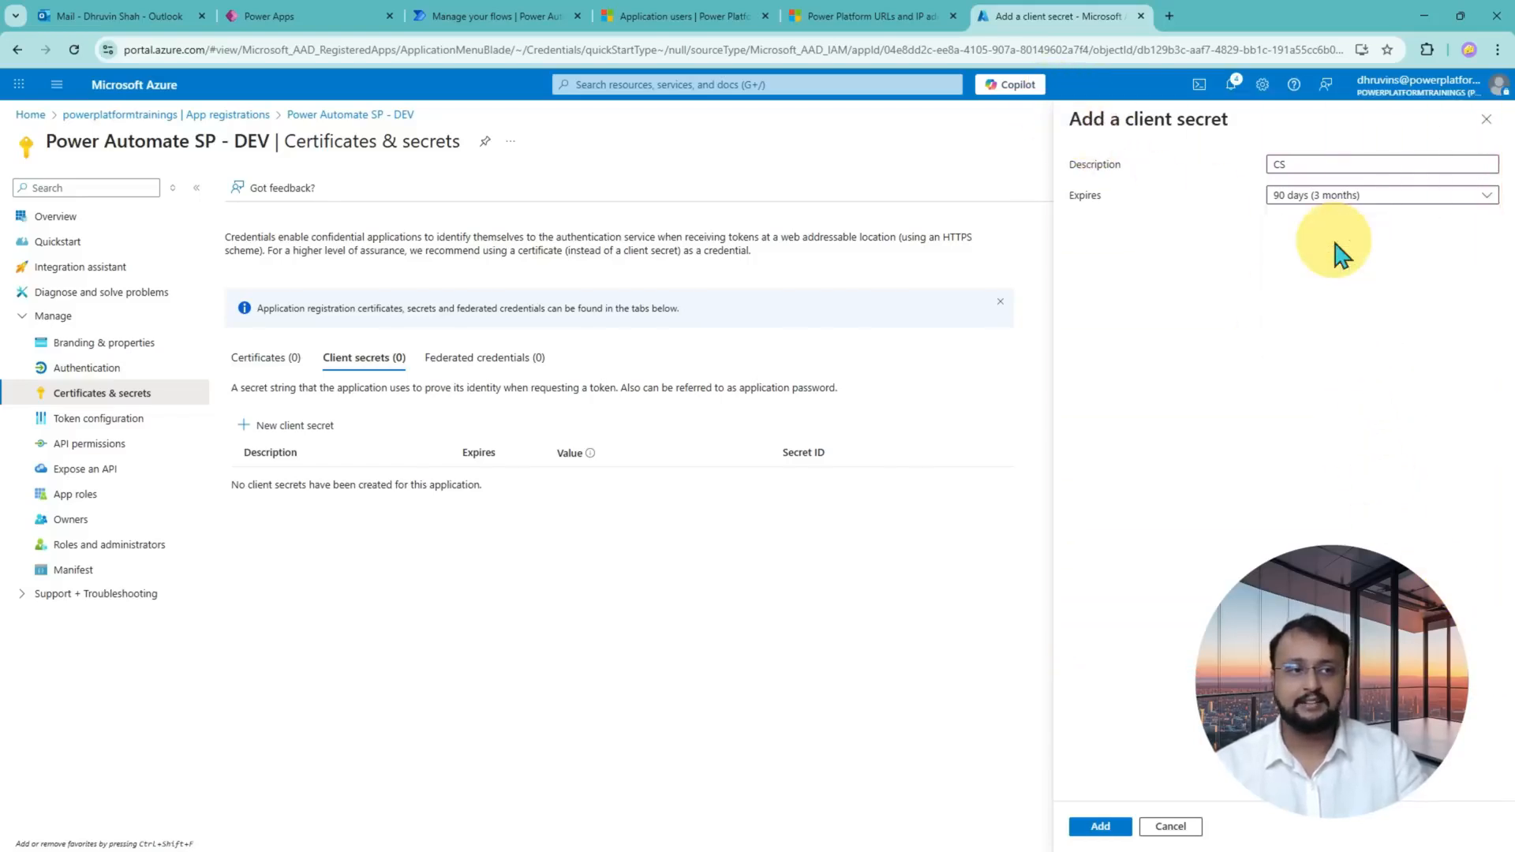
left_click(1101, 826)
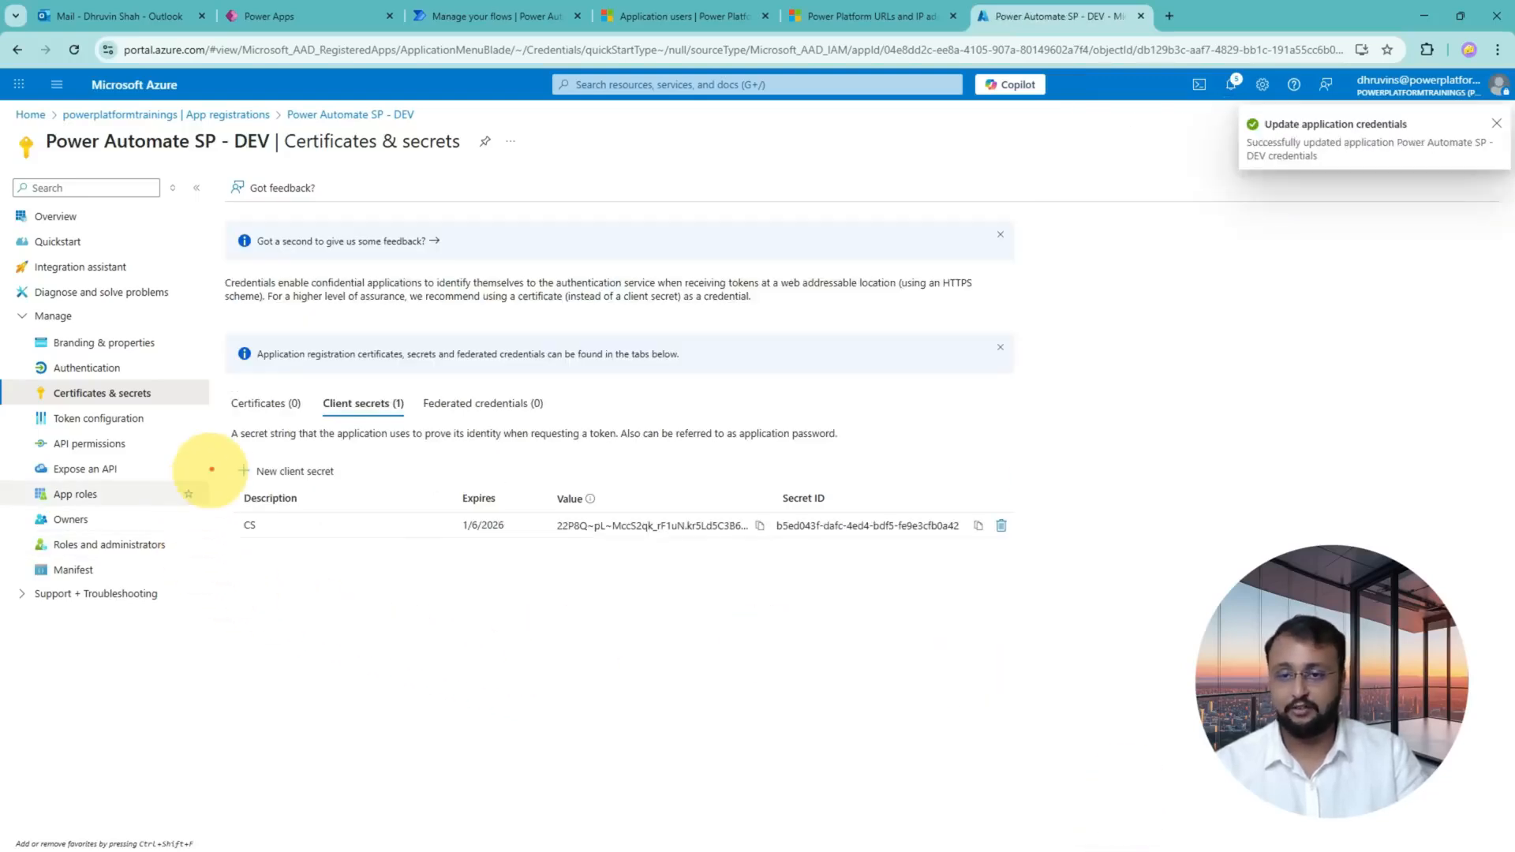
mouse_move(236, 474)
left_mouse_down()
mouse_move(631, 554)
mouse_move(1105, 580)
left_mouse_up()
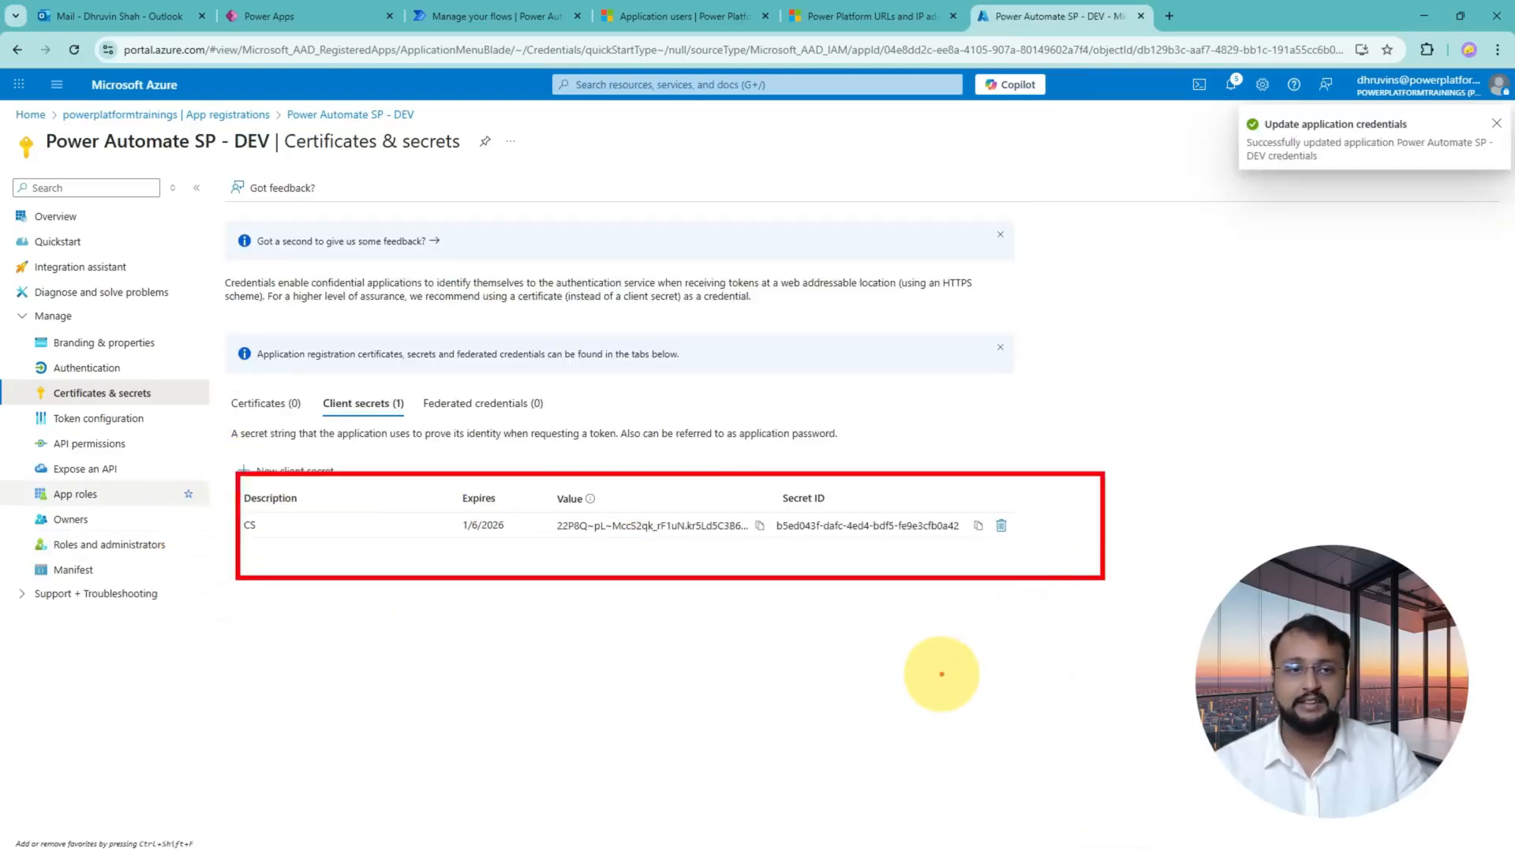
mouse_move(556, 545)
left_mouse_down()
mouse_move(605, 547)
mouse_move(592, 545)
left_mouse_up()
key("Escape")
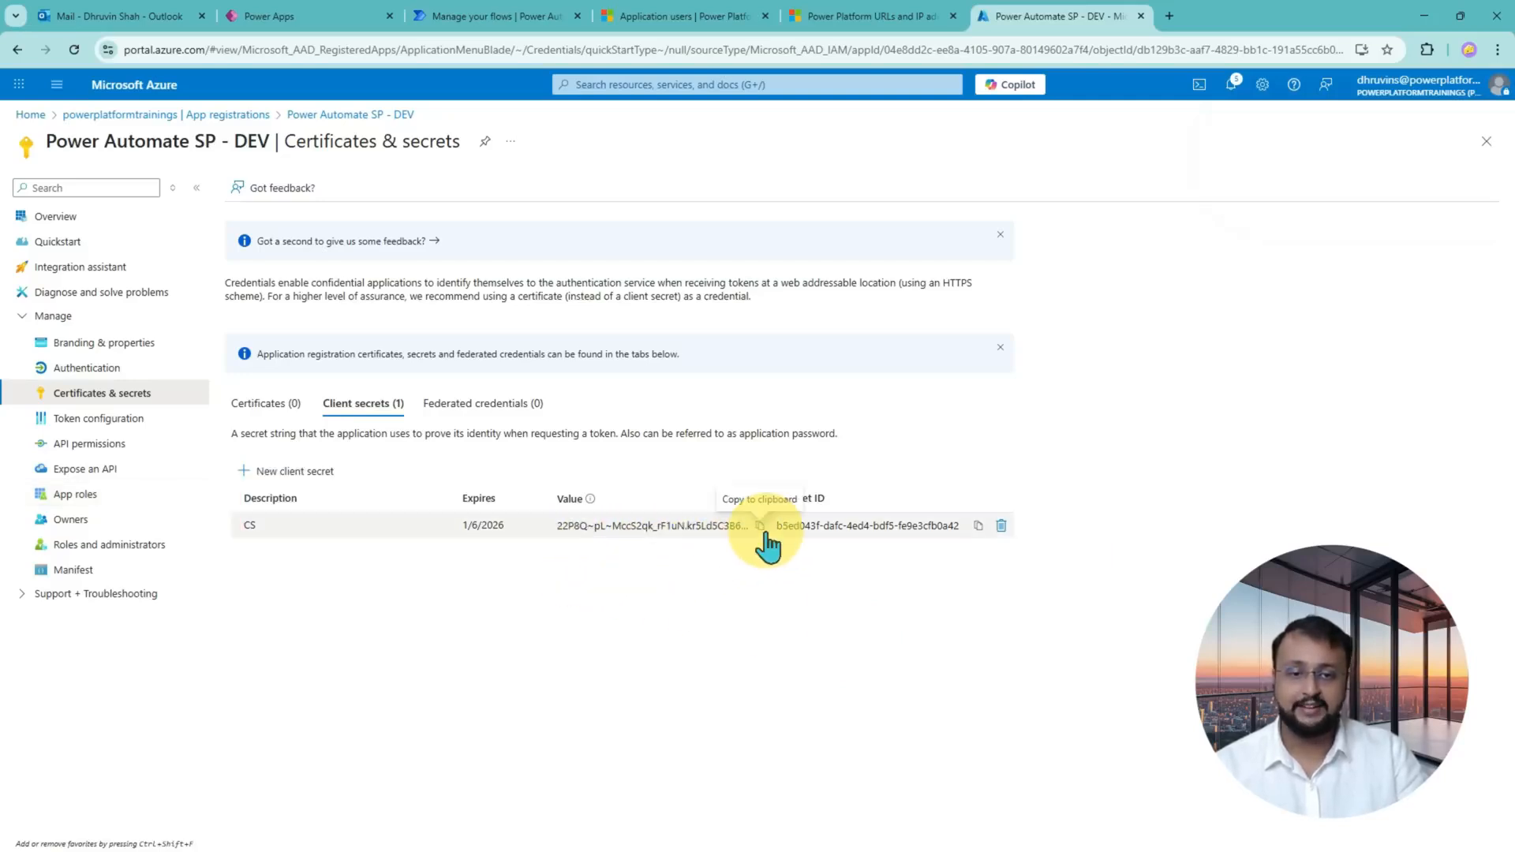
- Copy the new client secret's value, switch to Notepad, paste it into a note and label it "Client Secret:" with correct spelling
left_click(760, 527)
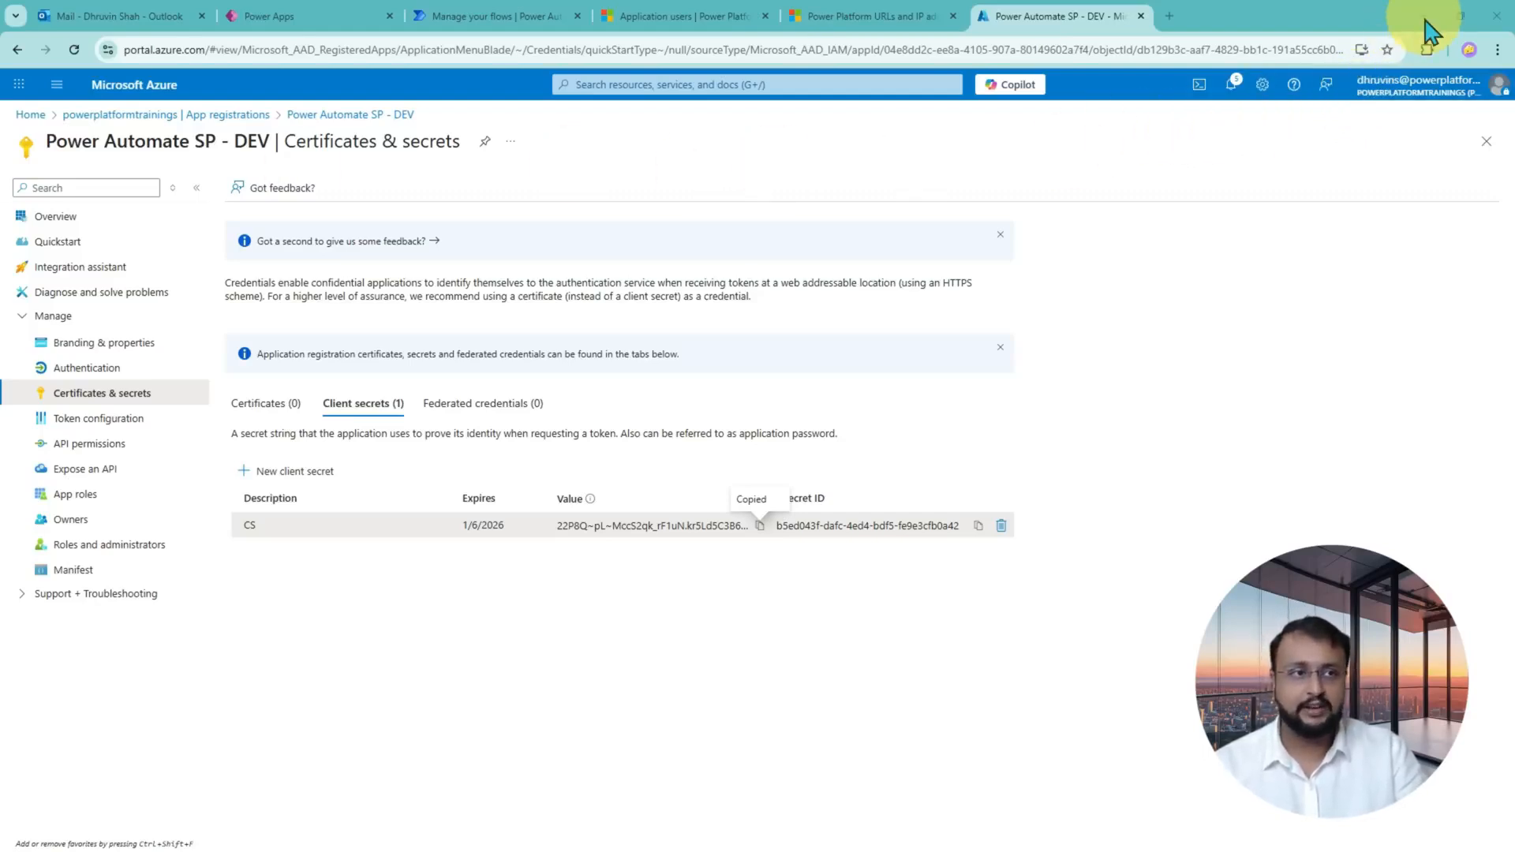
key("alt+Tab")
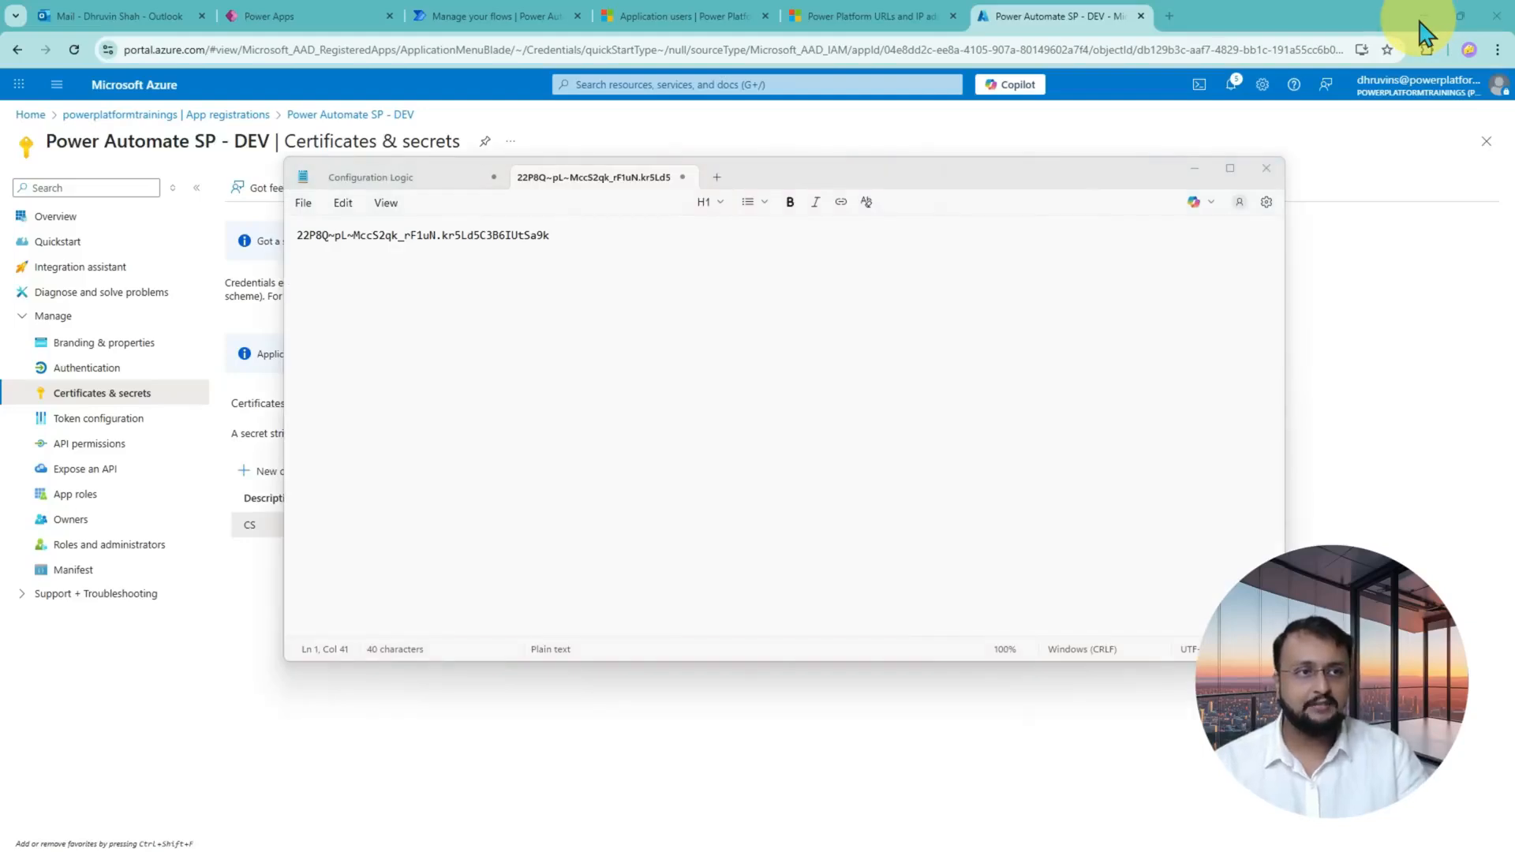
left_click(297, 235)
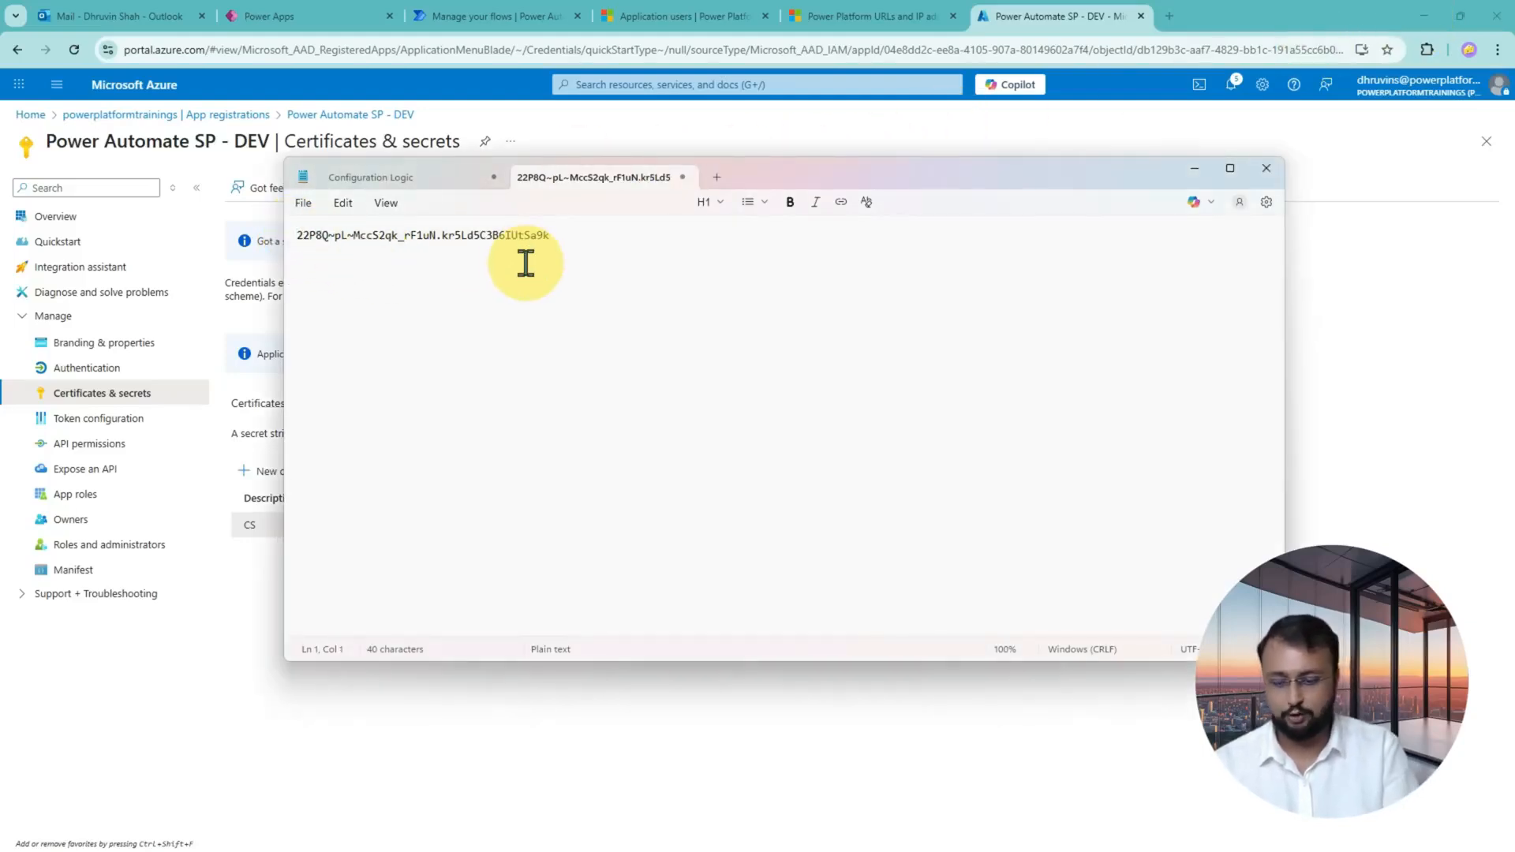
type("Client Se")
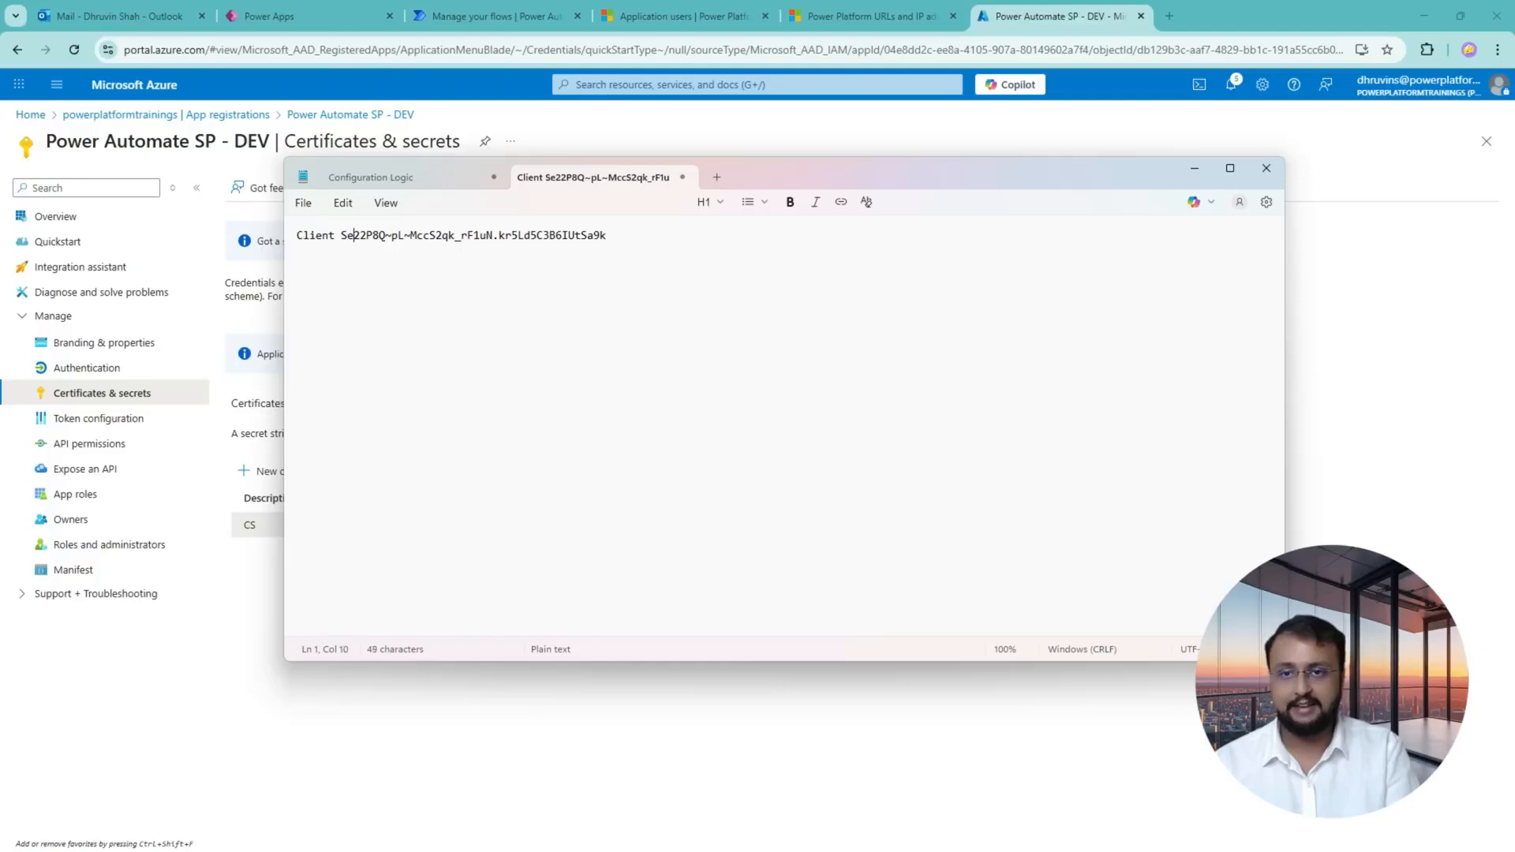
type("crer:")
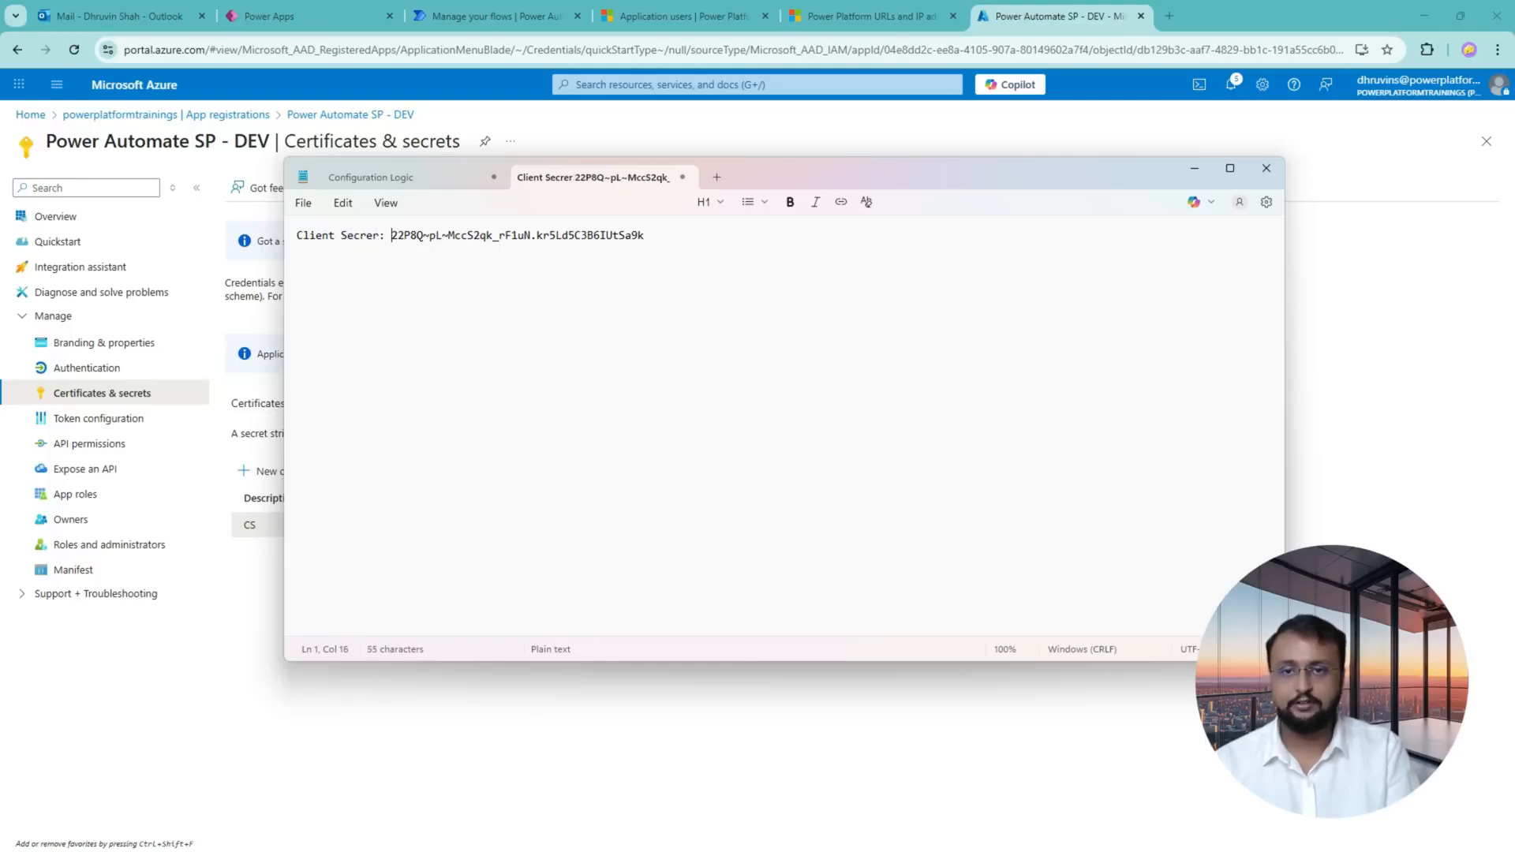
right_click(355, 237)
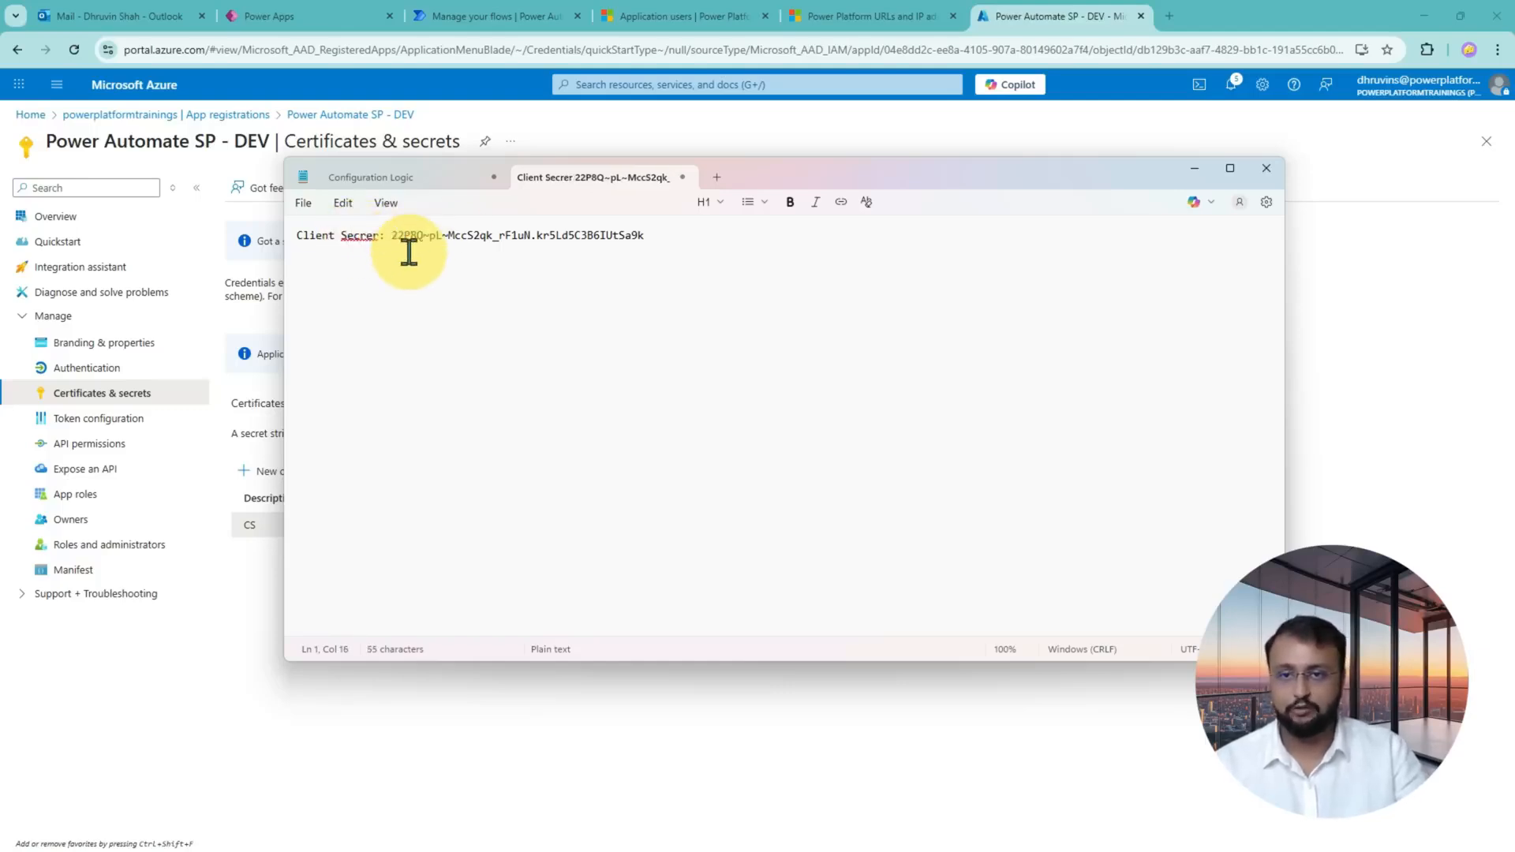
mouse_move(588, 254)
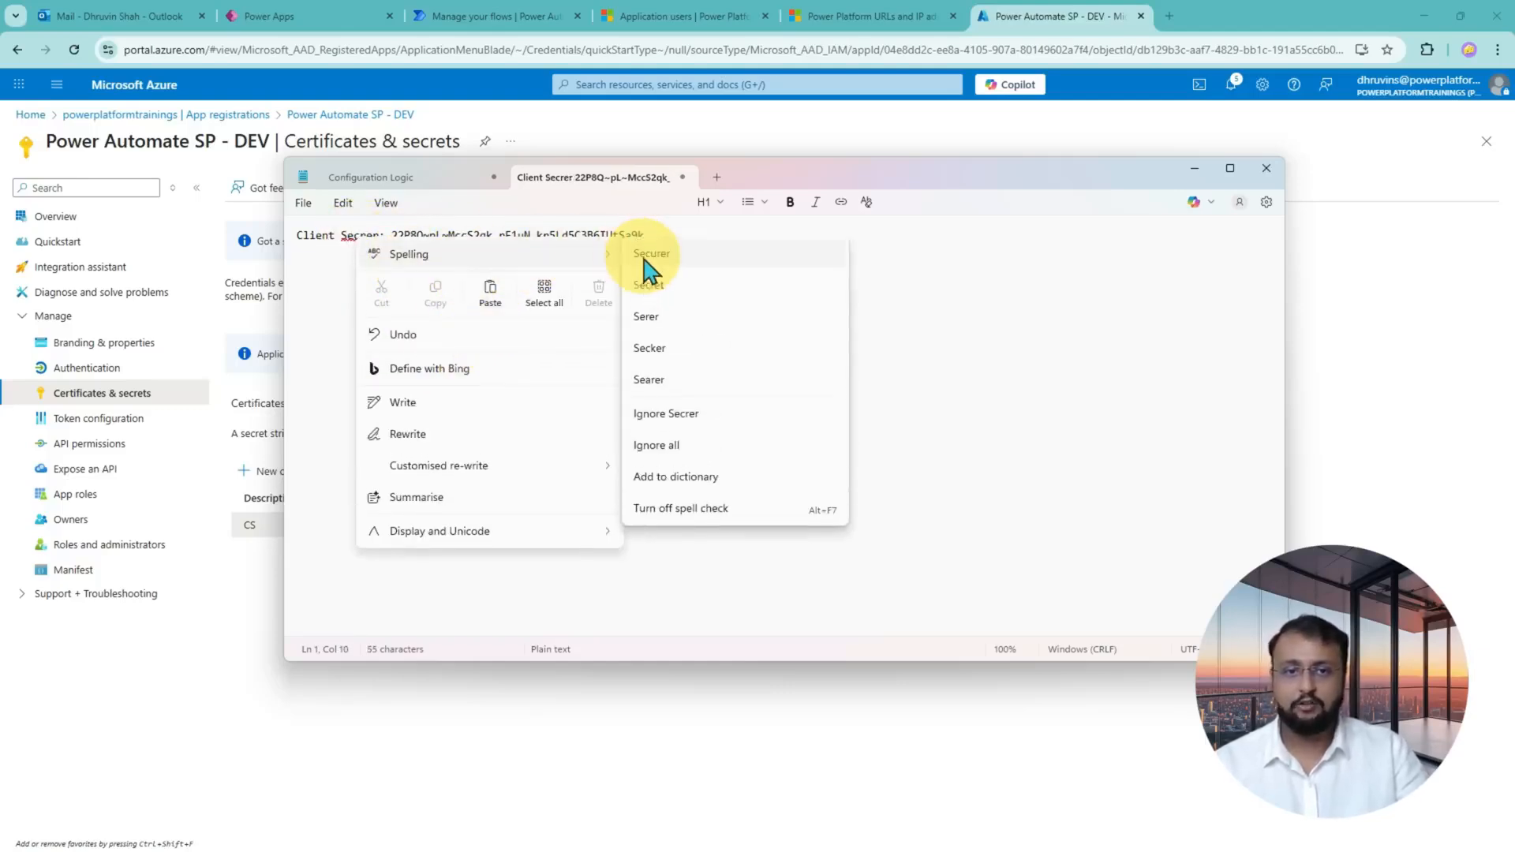
left_click(671, 291)
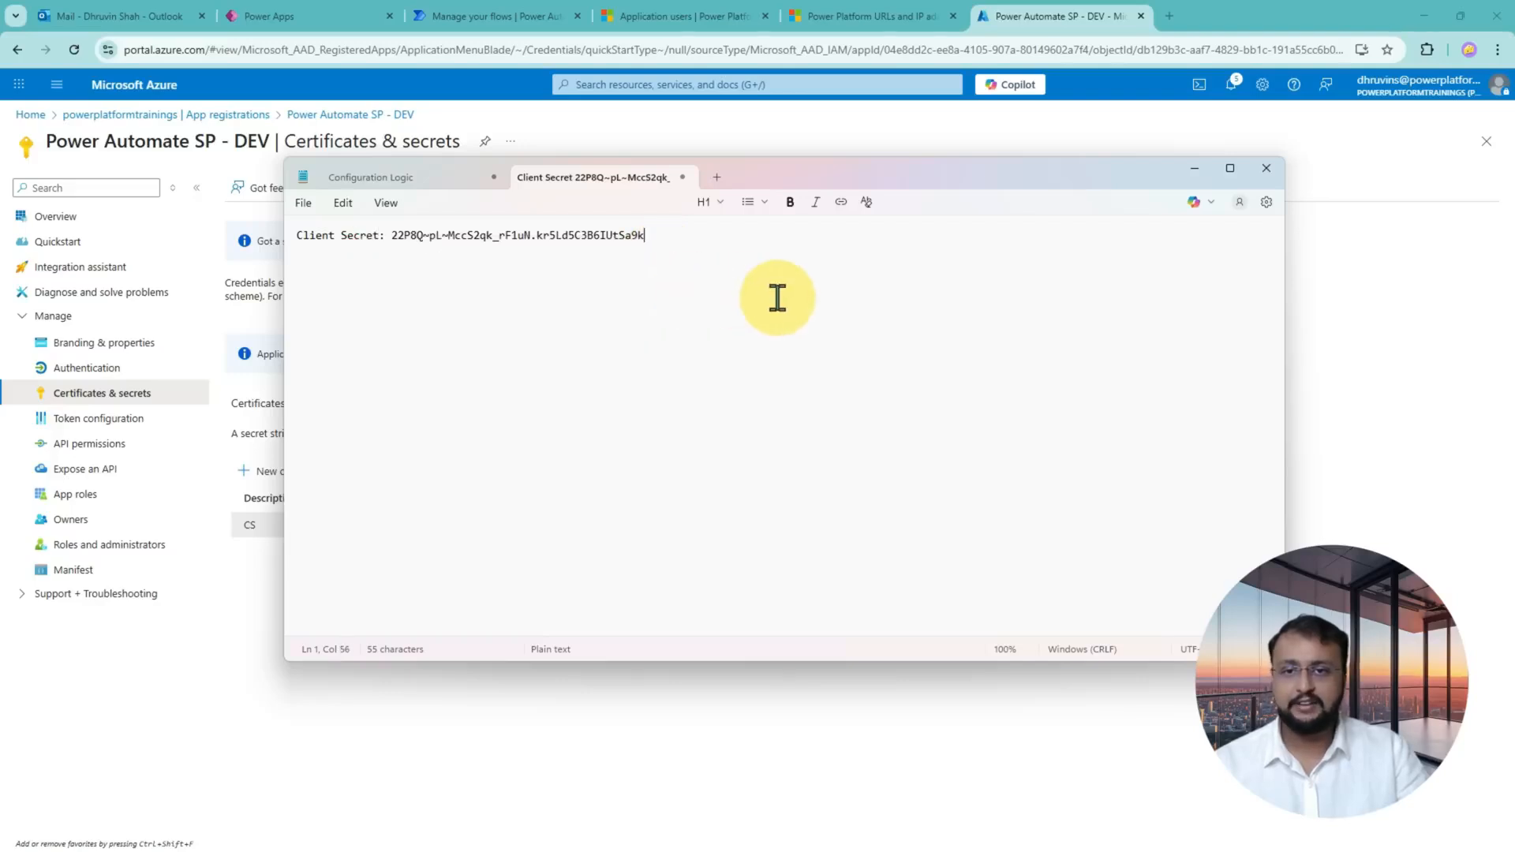
- Copy the application (client) ID from the app's overview and paste it into the Notepad note on a new line labelled "Client ID:"
left_click(95, 221)
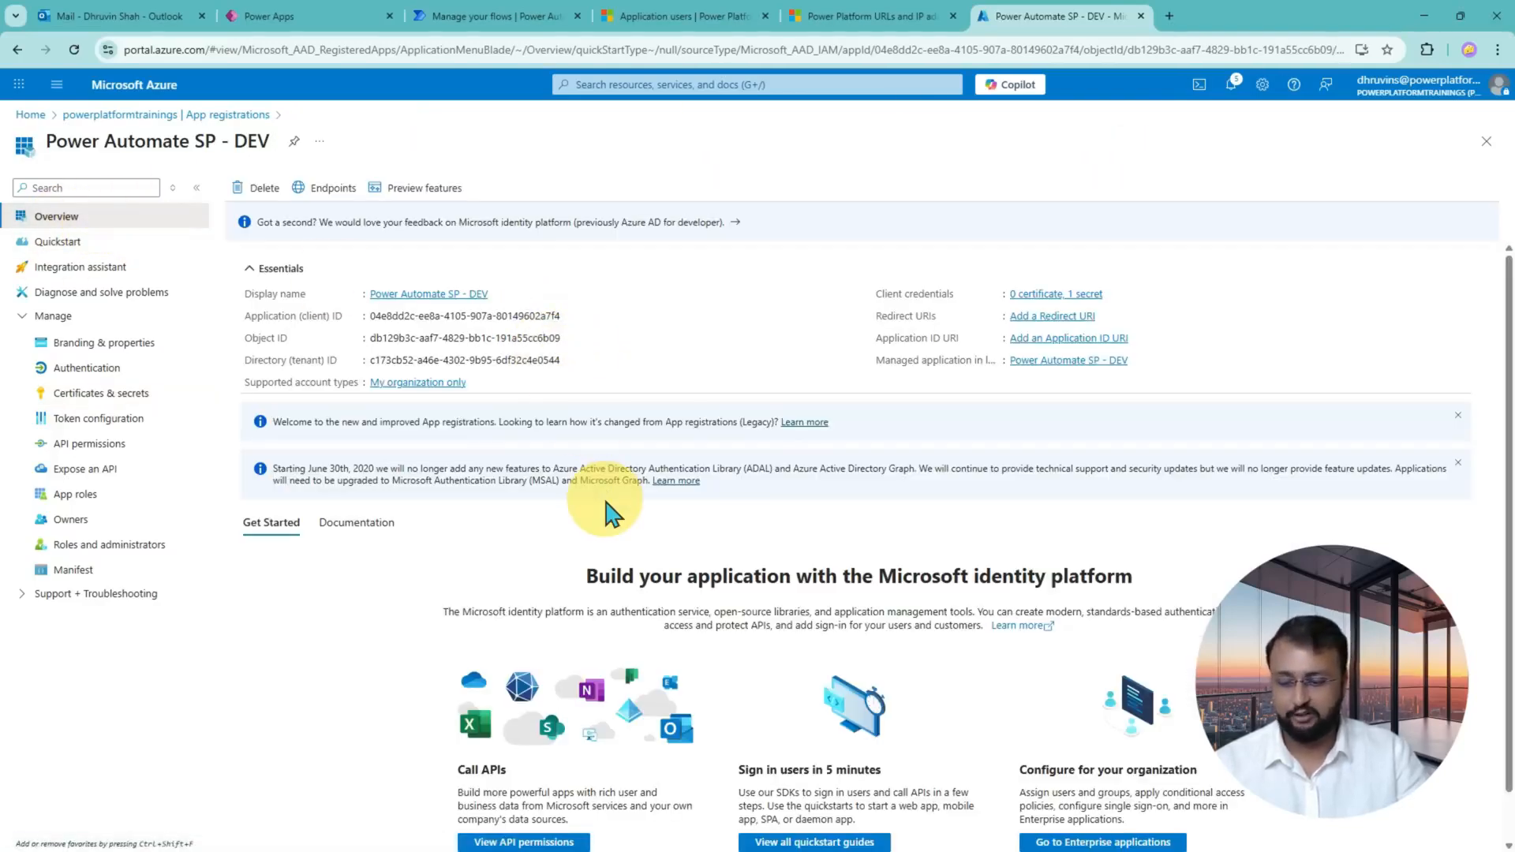
left_click_drag(237, 308, 592, 326)
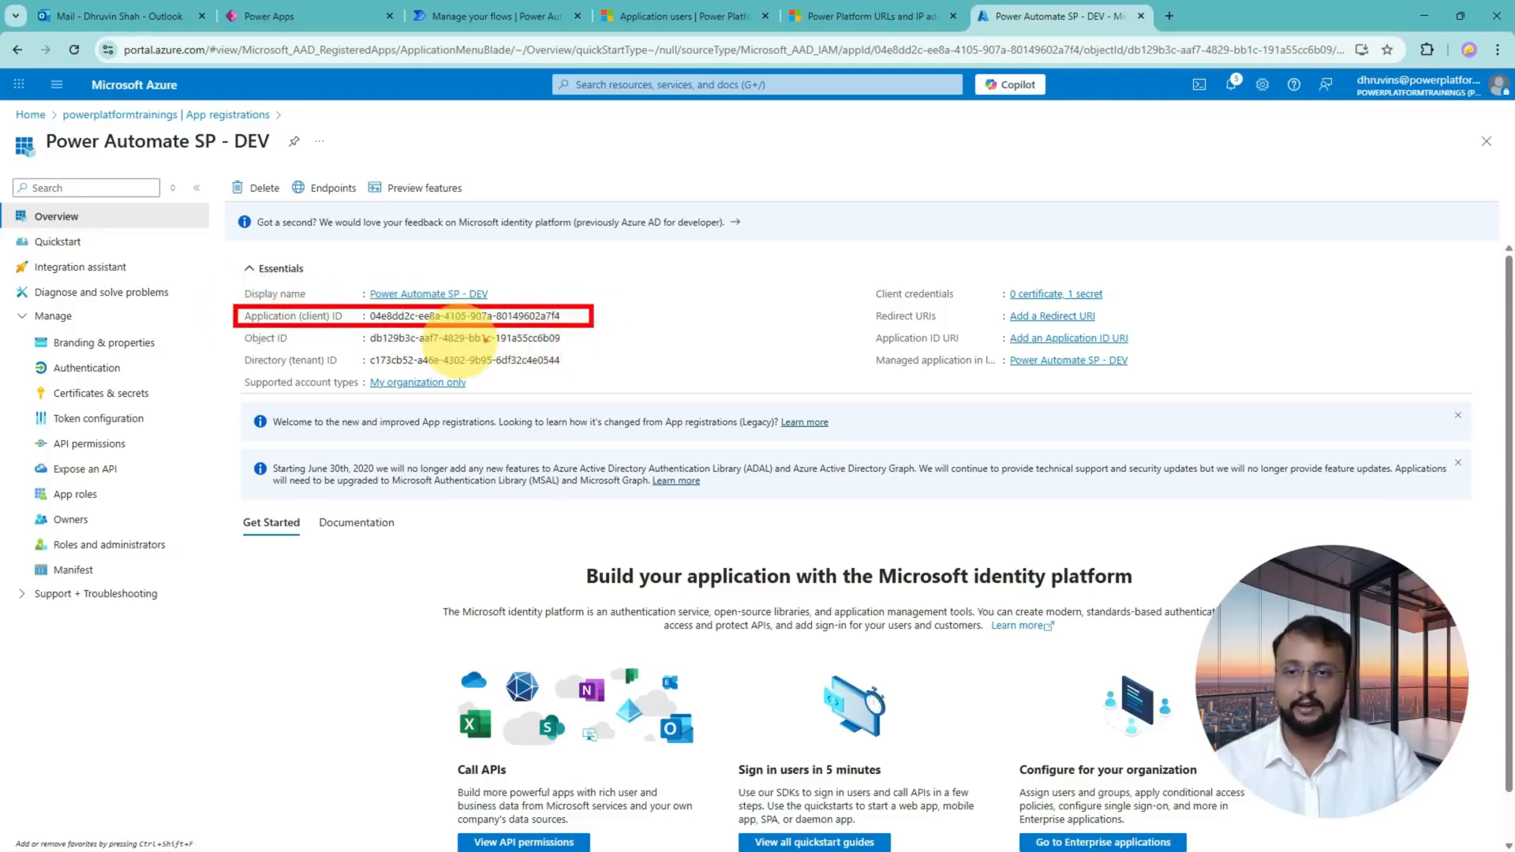
mouse_move(224, 349)
left_mouse_down()
mouse_move(288, 367)
mouse_move(601, 372)
left_mouse_up()
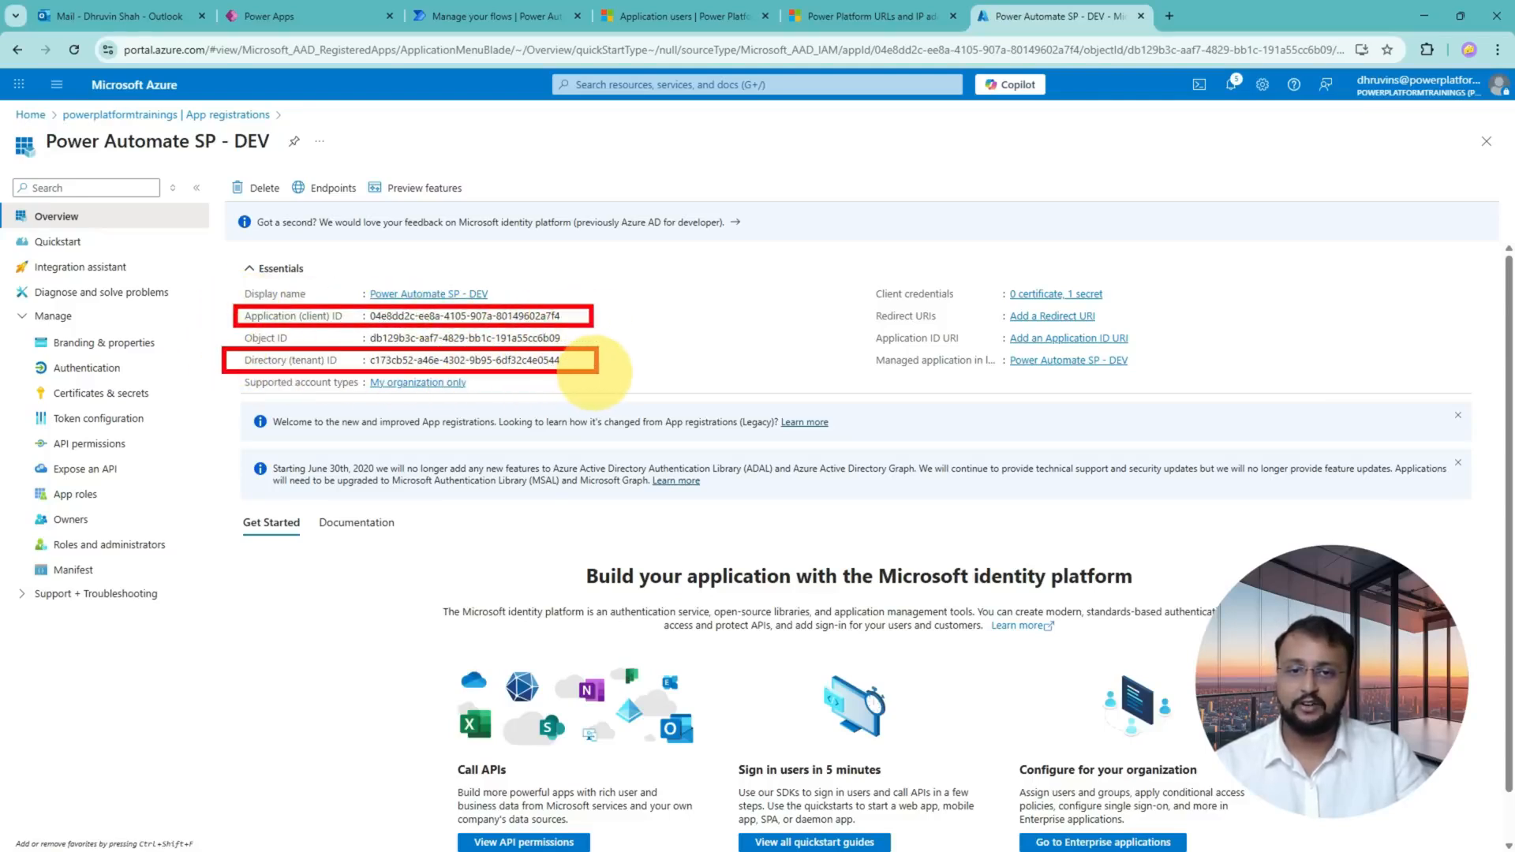
key("Escape")
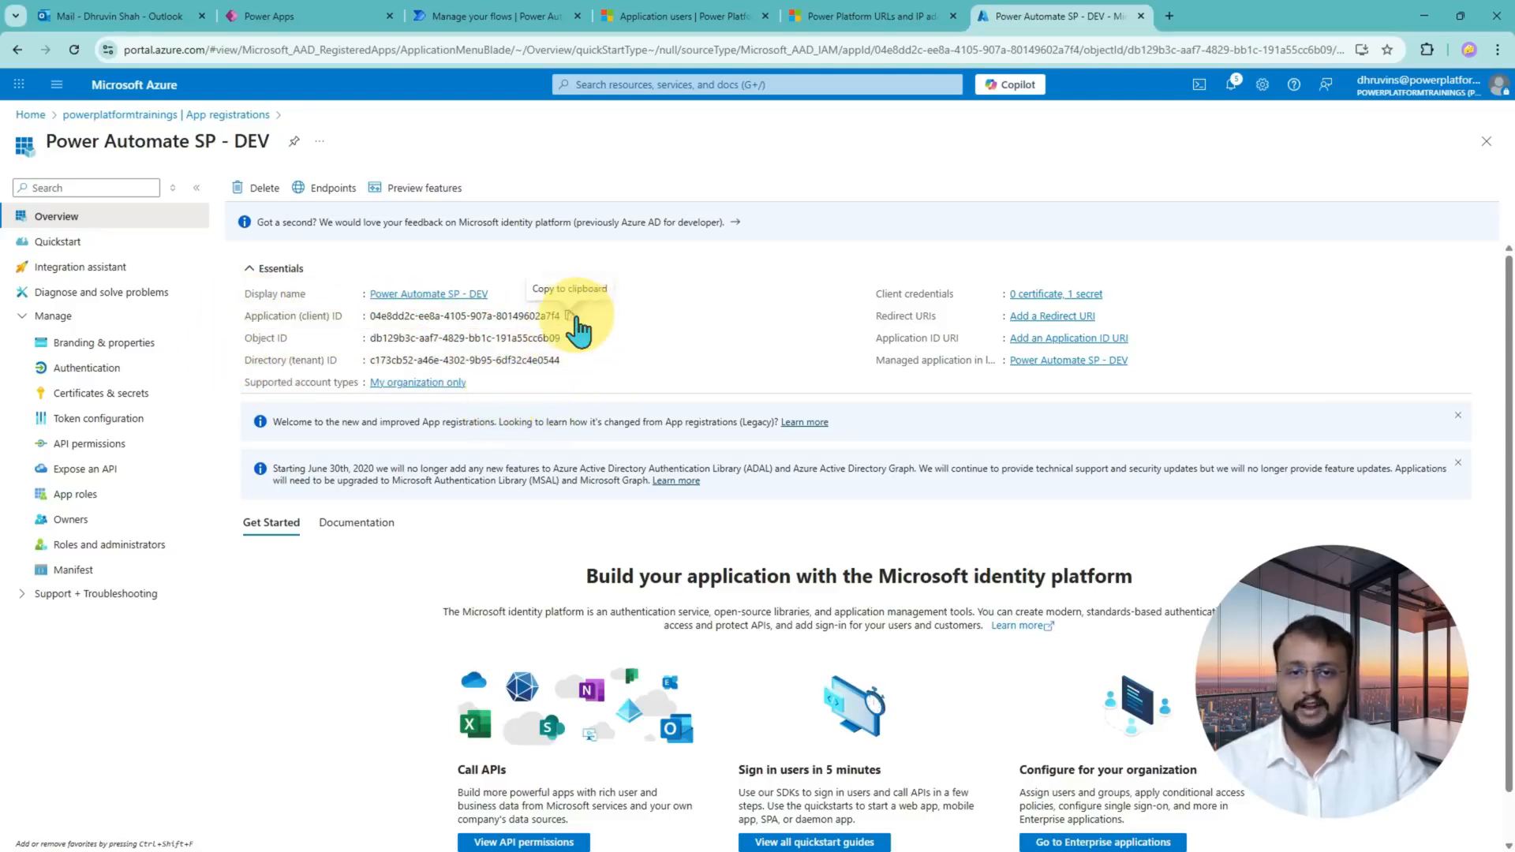
key("alt+Tab")
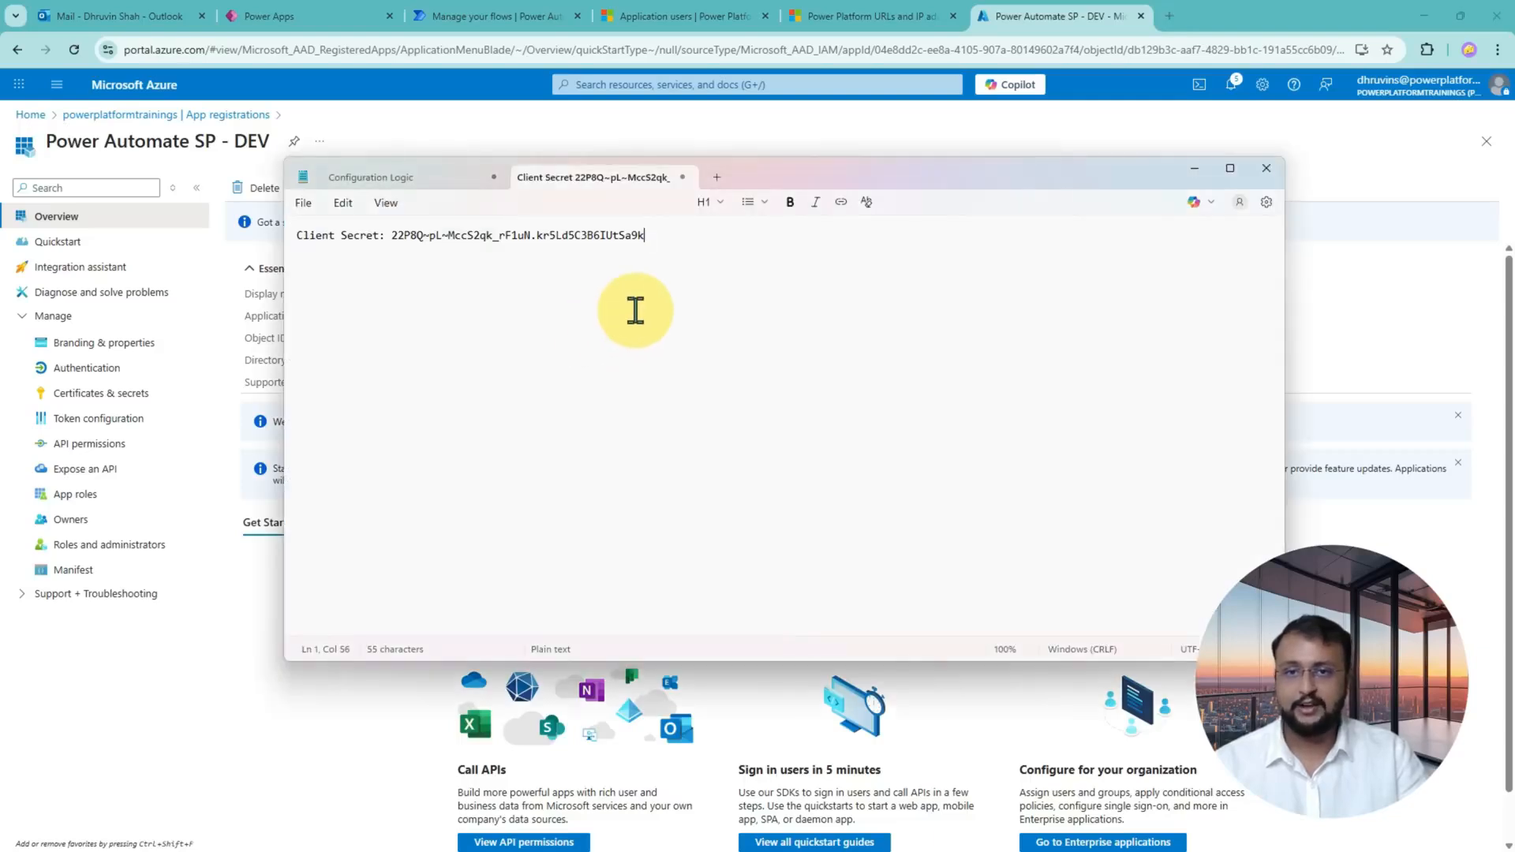
key("Return")
key("Return")
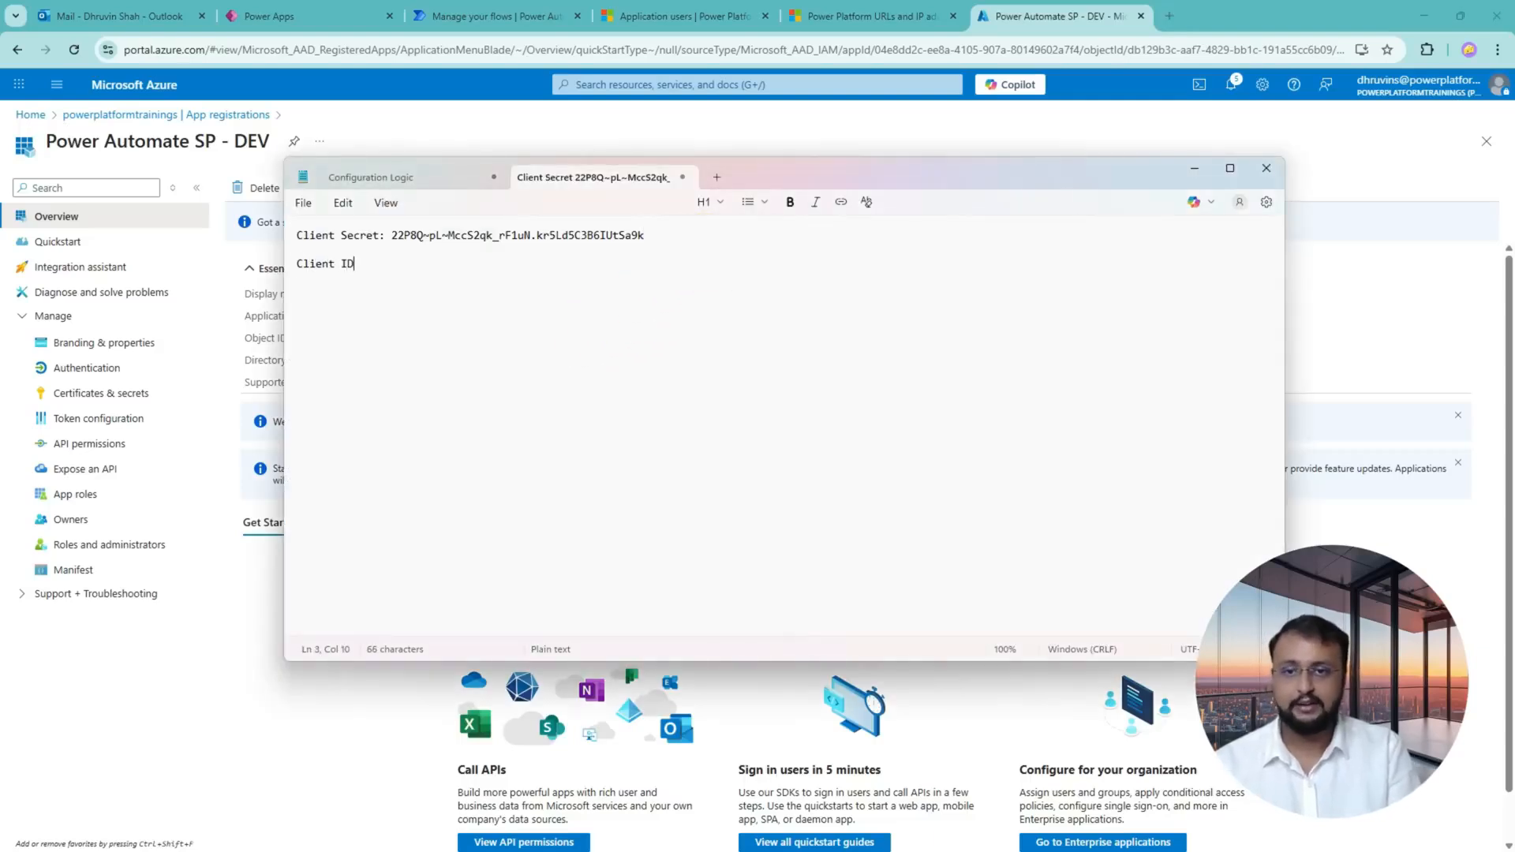
type("Client ID:")
key("ctrl+v")
- Copy the directory (tenant) ID from the Azure portal and paste it into the Notepad note on a new line labelled "Tenant ID:"
key("alt+Tab")
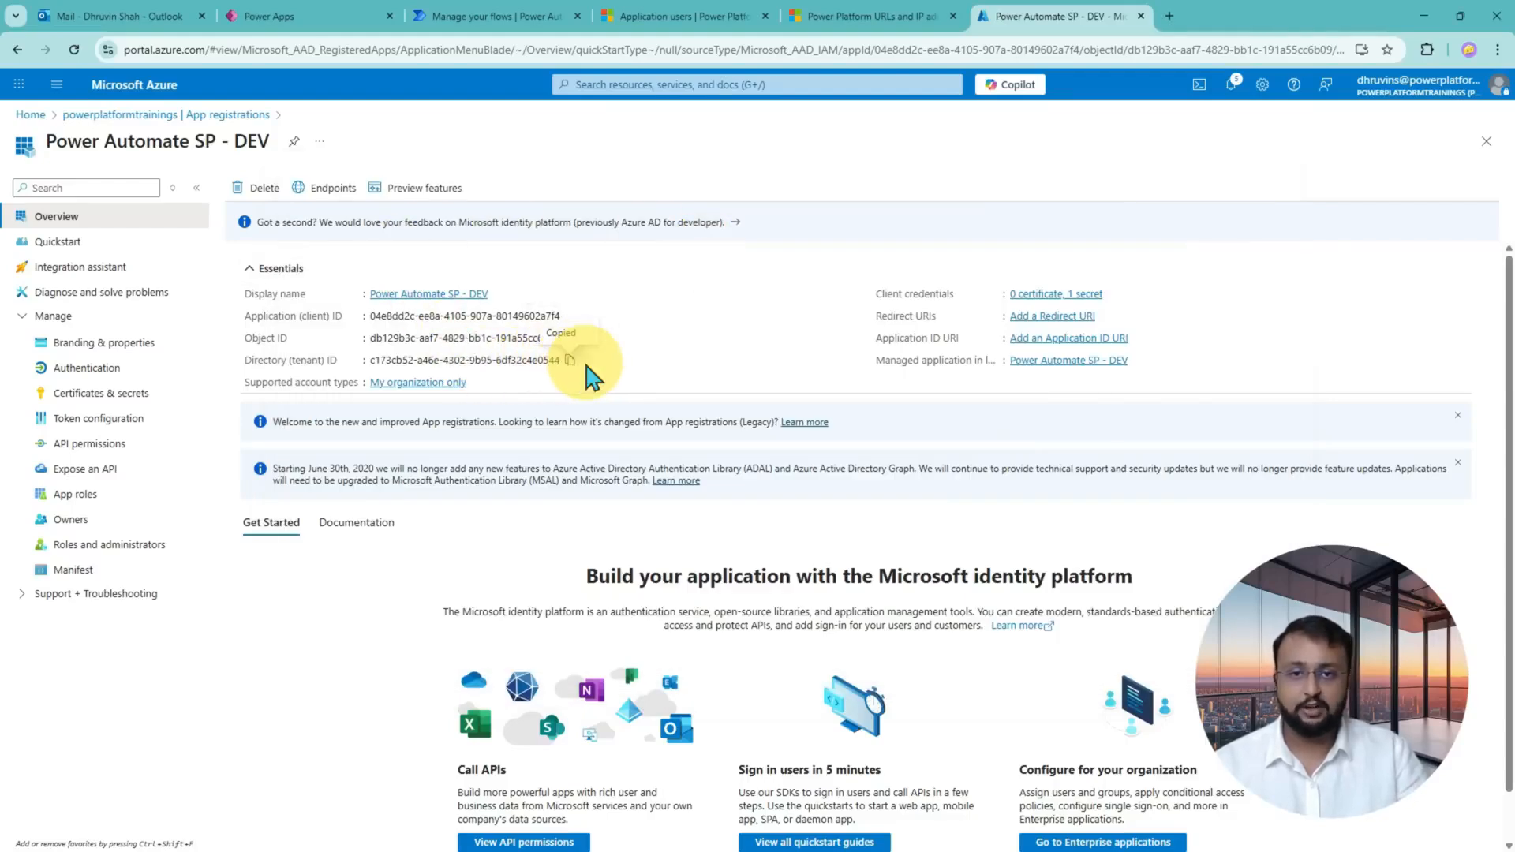
key("alt+Tab")
key("Return")
key("Return")
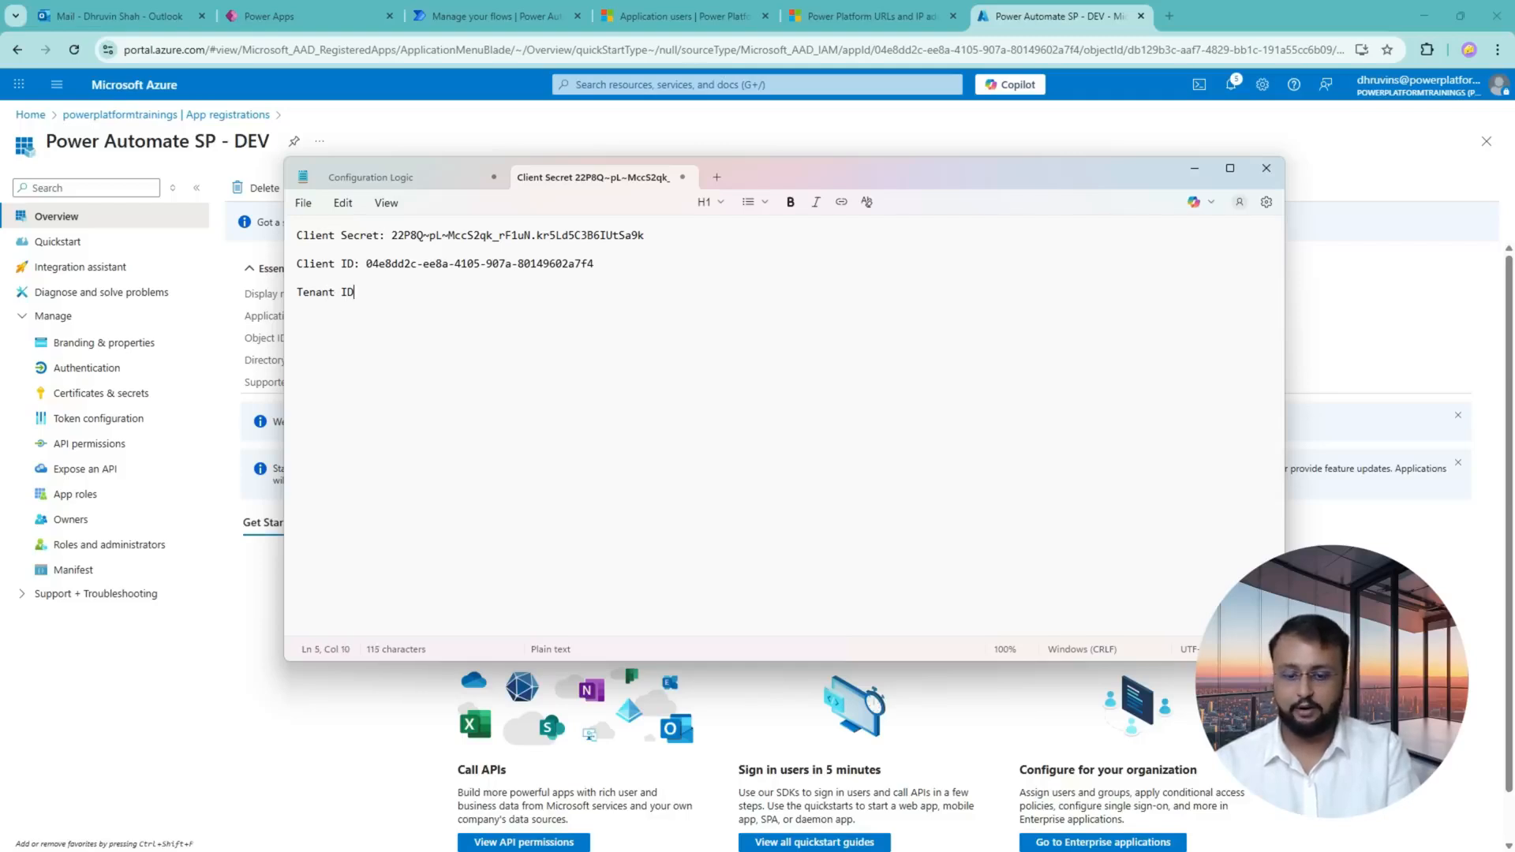
type("Tenant ID:")
key("ctrl+v")
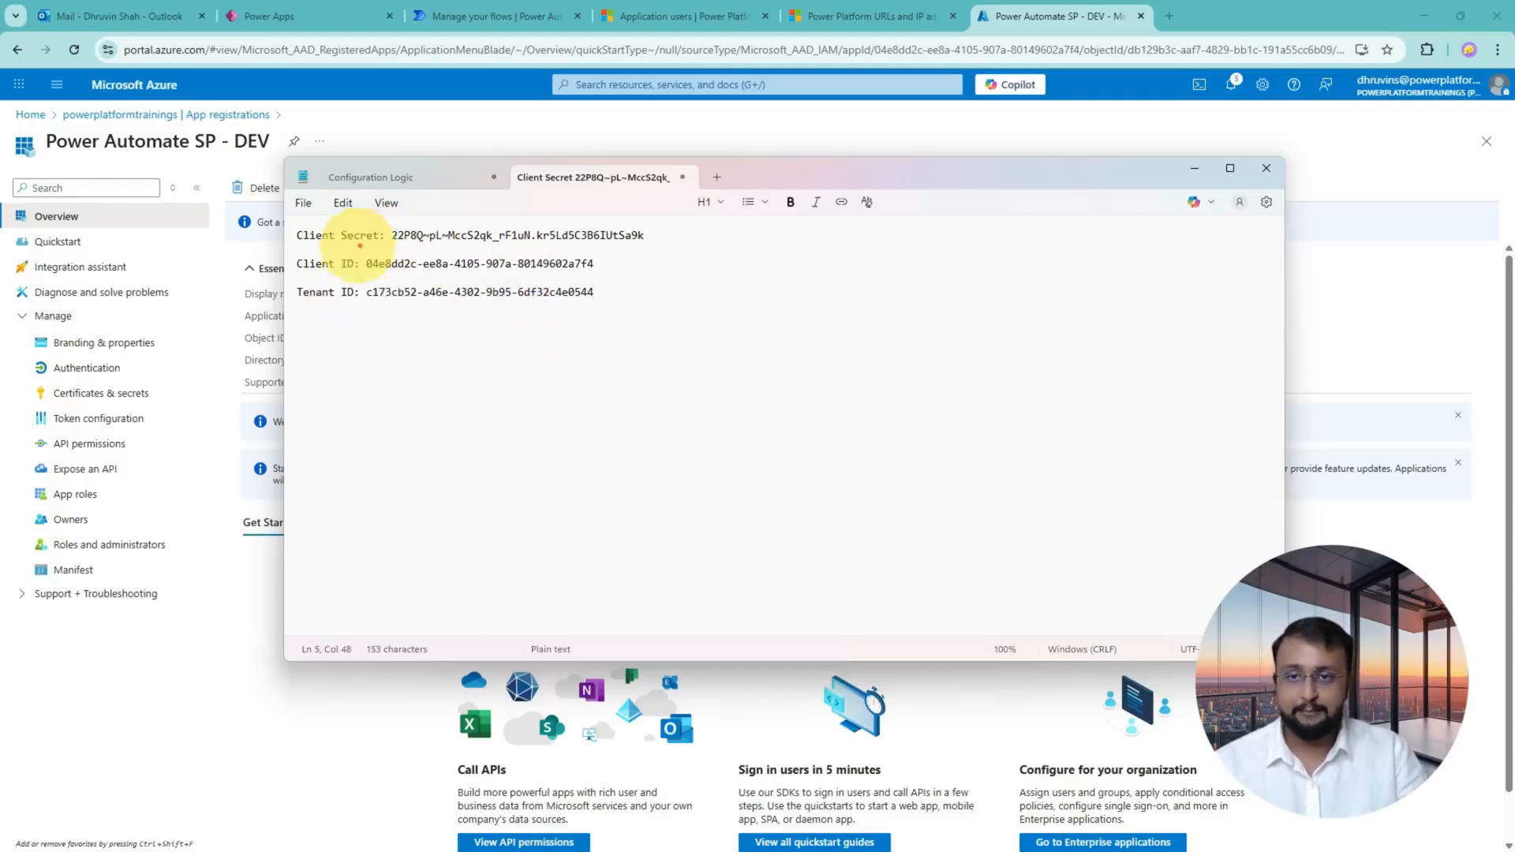
left_click_drag(280, 218, 744, 341)
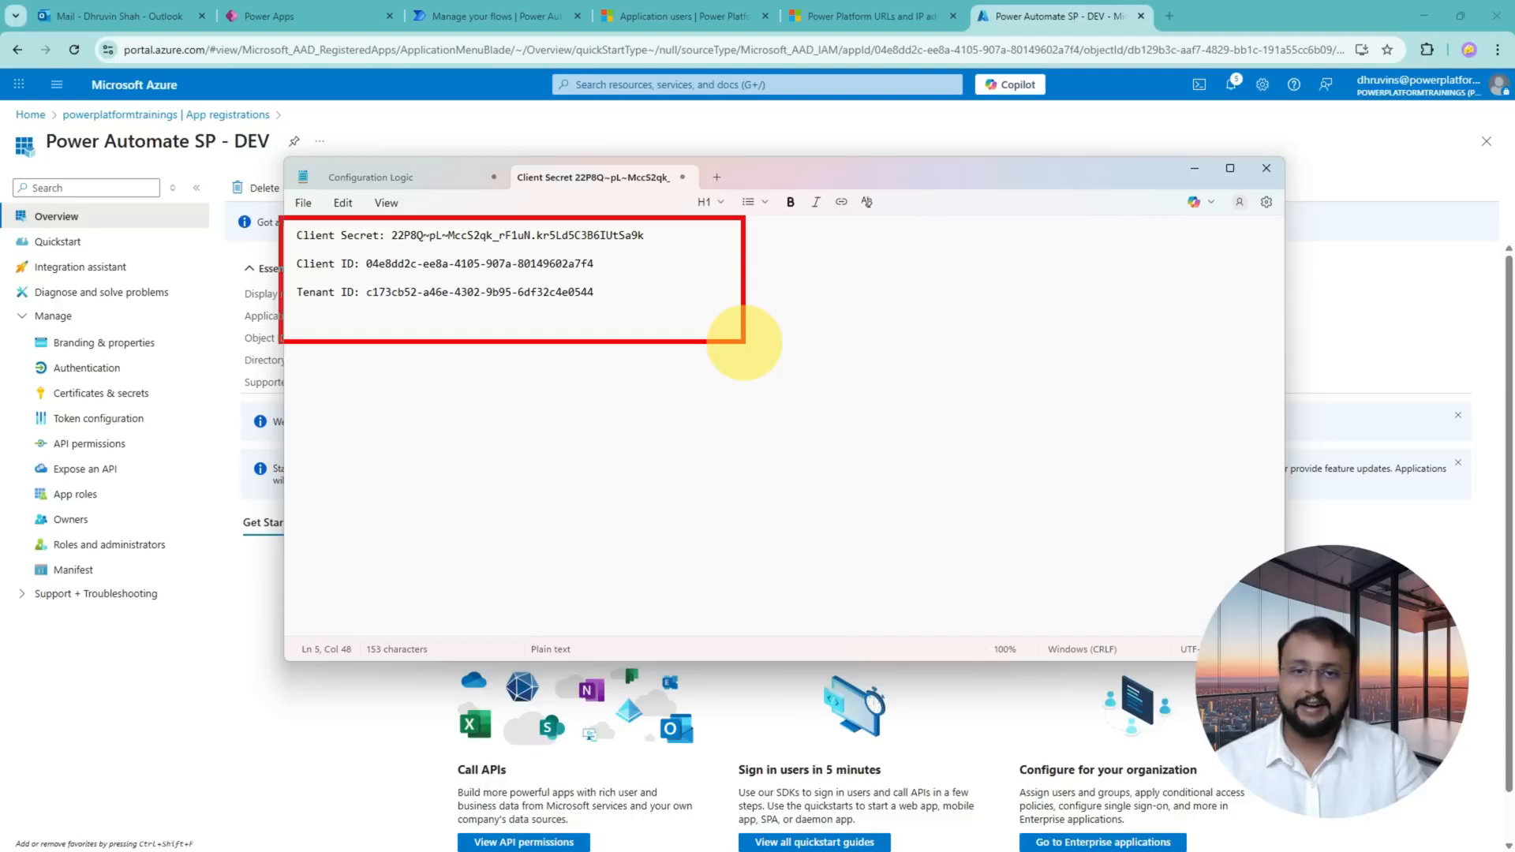
mouse_move(618, 410)
left_mouse_down()
mouse_move(477, 341)
mouse_move(473, 367)
left_mouse_up()
key("Escape")
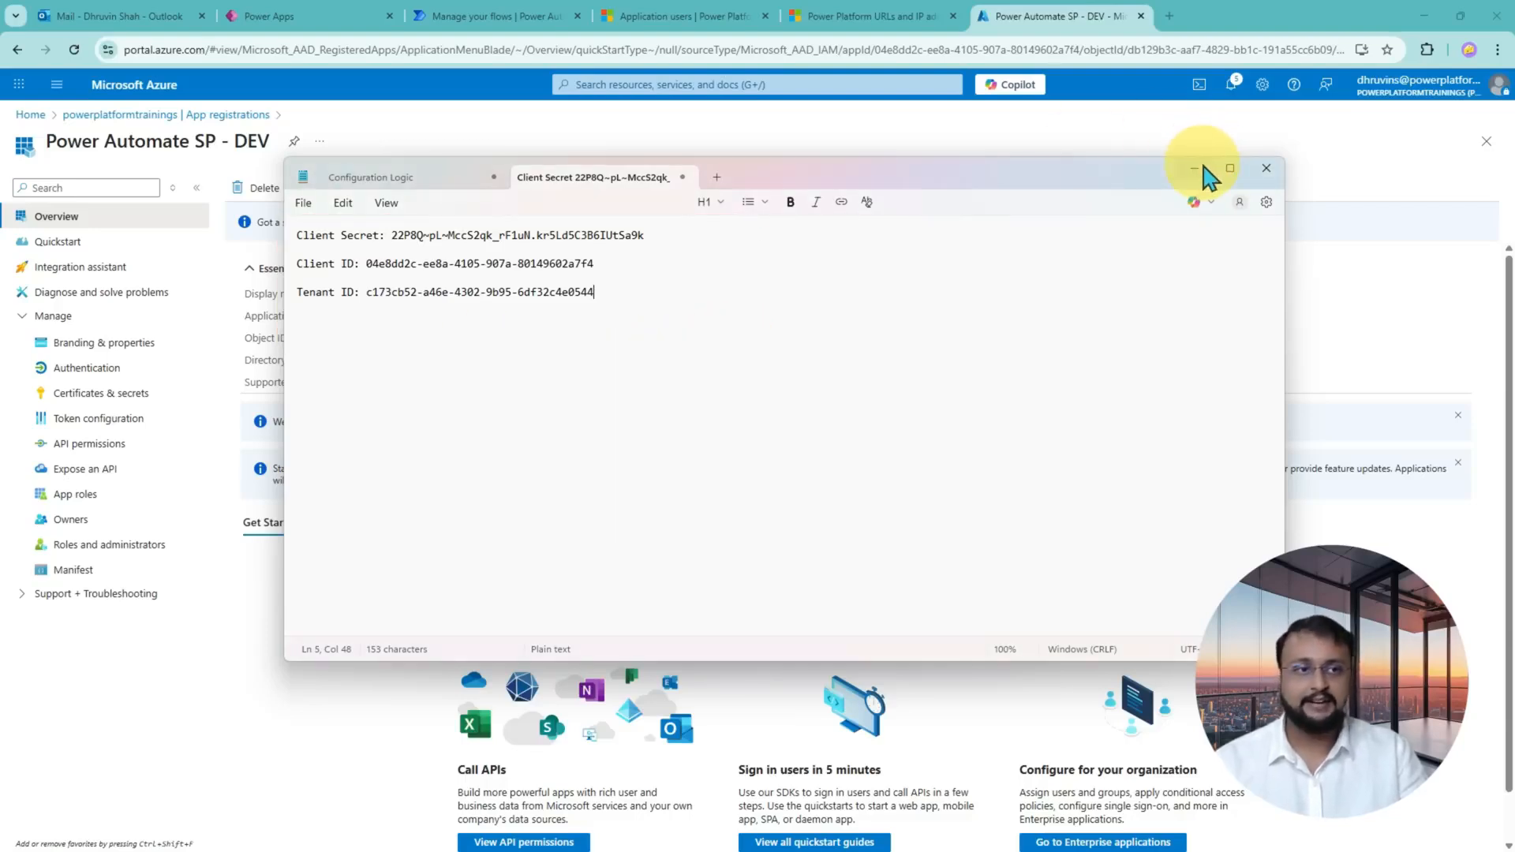
- Copy the app registration's name, Power Automate SP - DEV, from the Azure portal and paste it on a new line in the Notepad note
left_click(1196, 168)
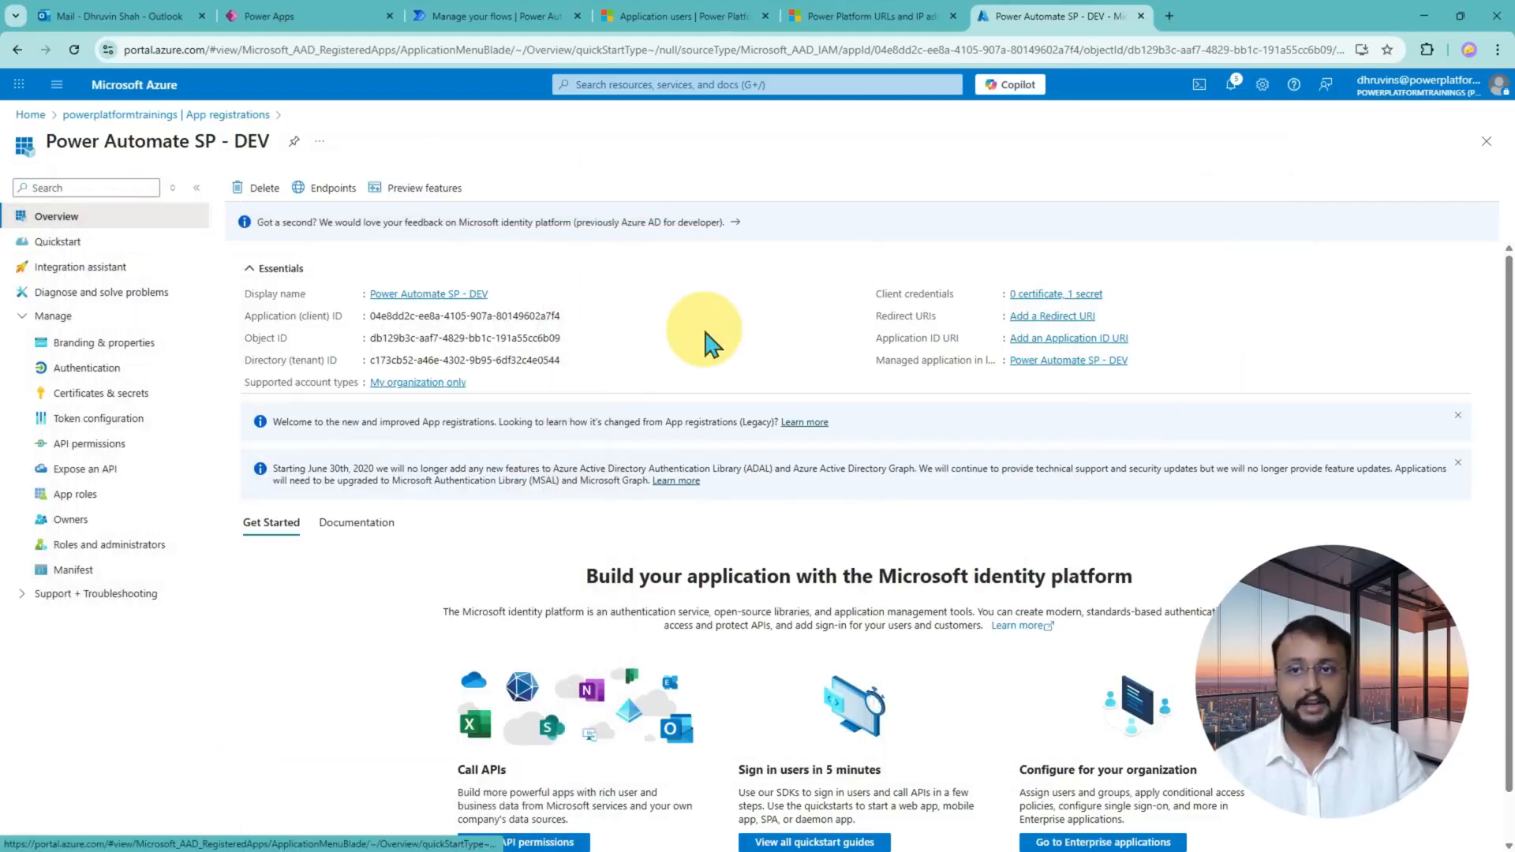
left_click_drag(270, 142, 33, 141)
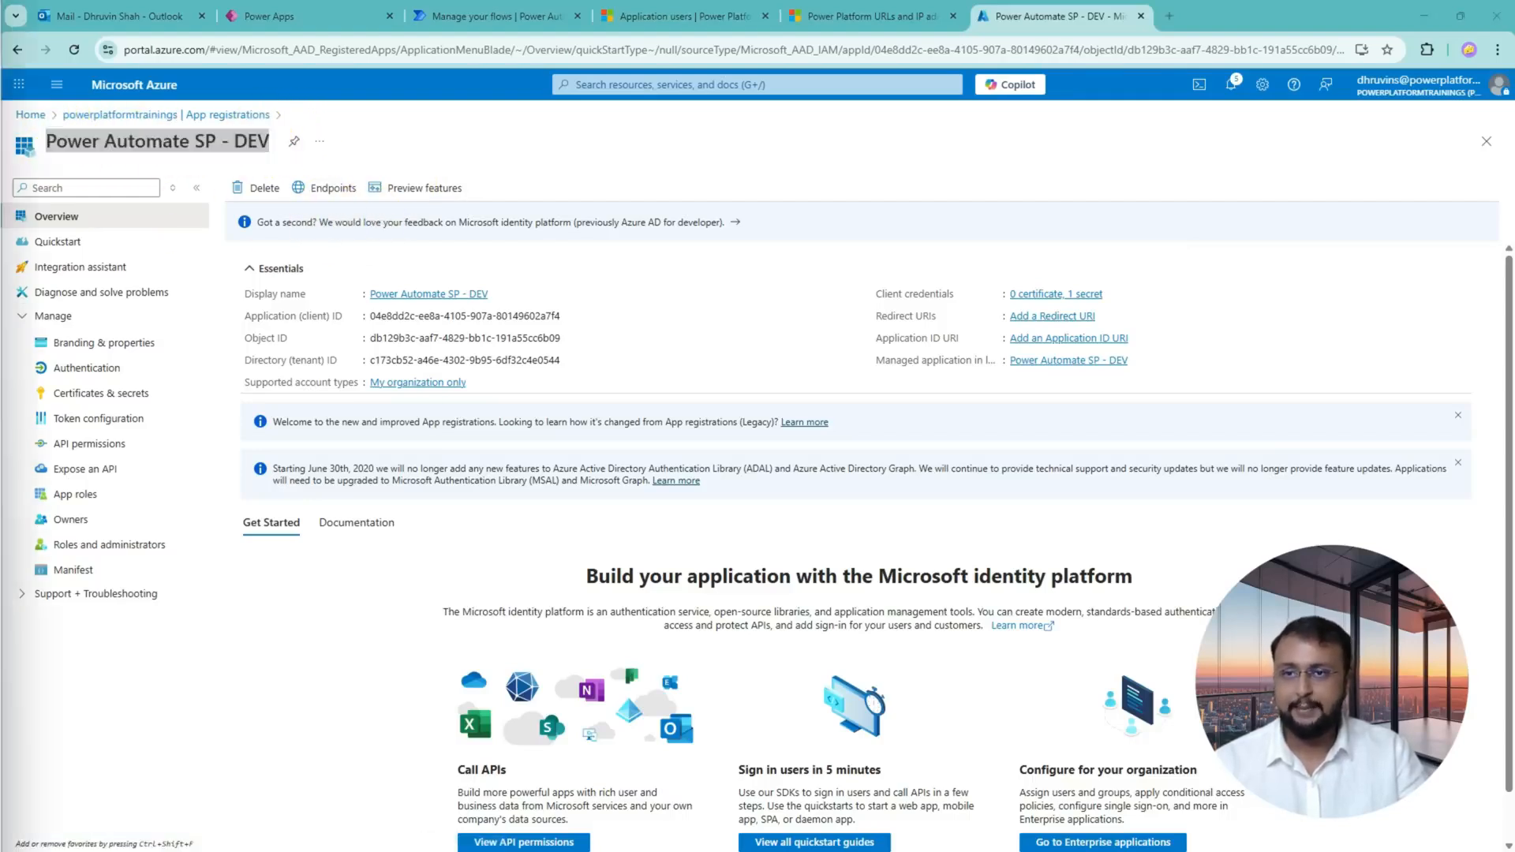
key("alt+Tab")
left_click(778, 260)
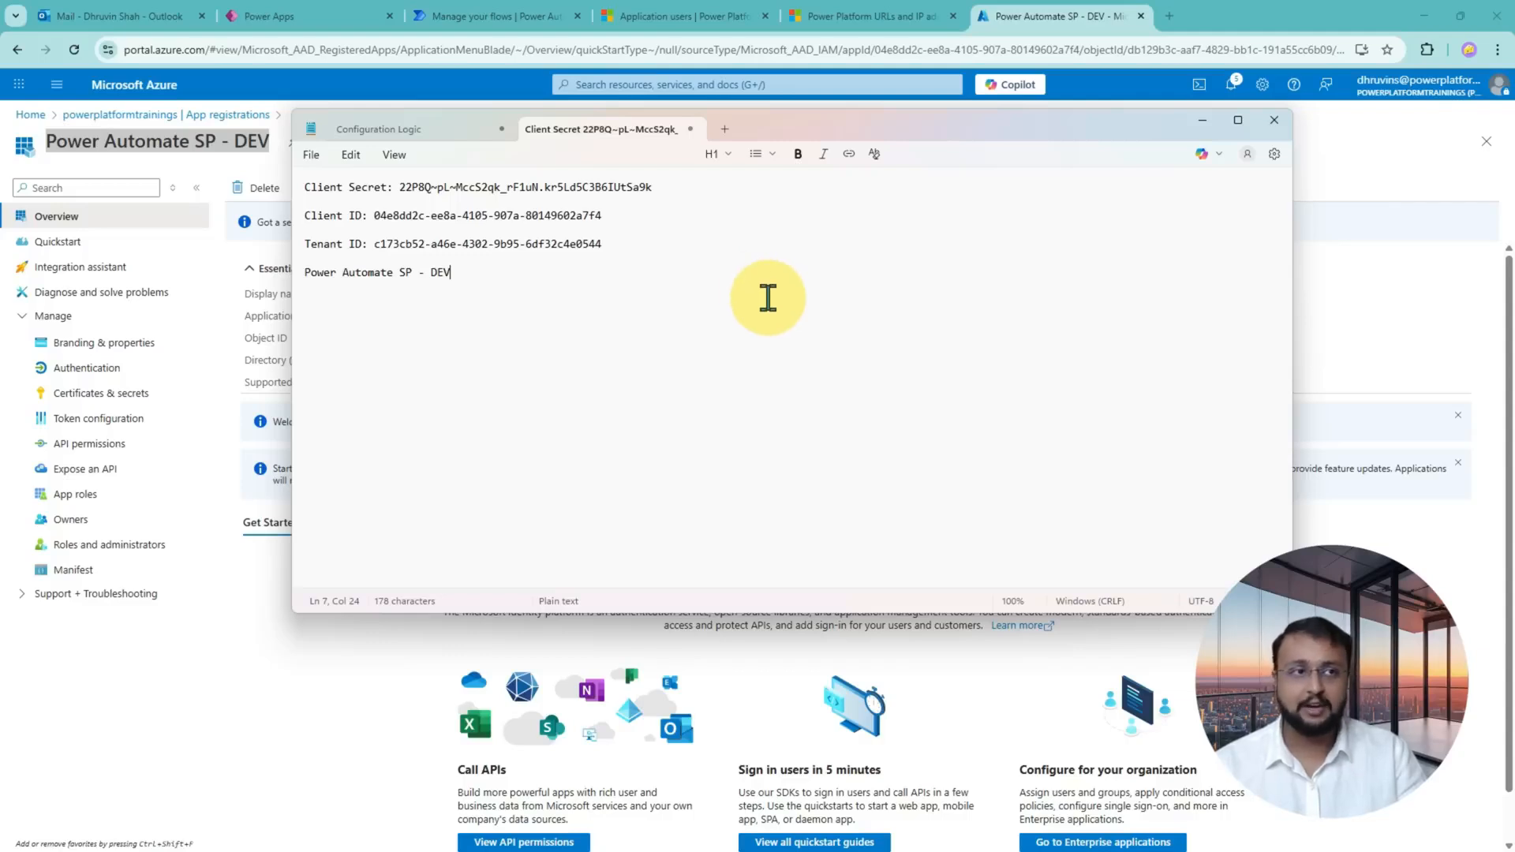
- Switch to Power Apps, open the Power Platform admin center from there and display the list of environments
left_click(304, 17)
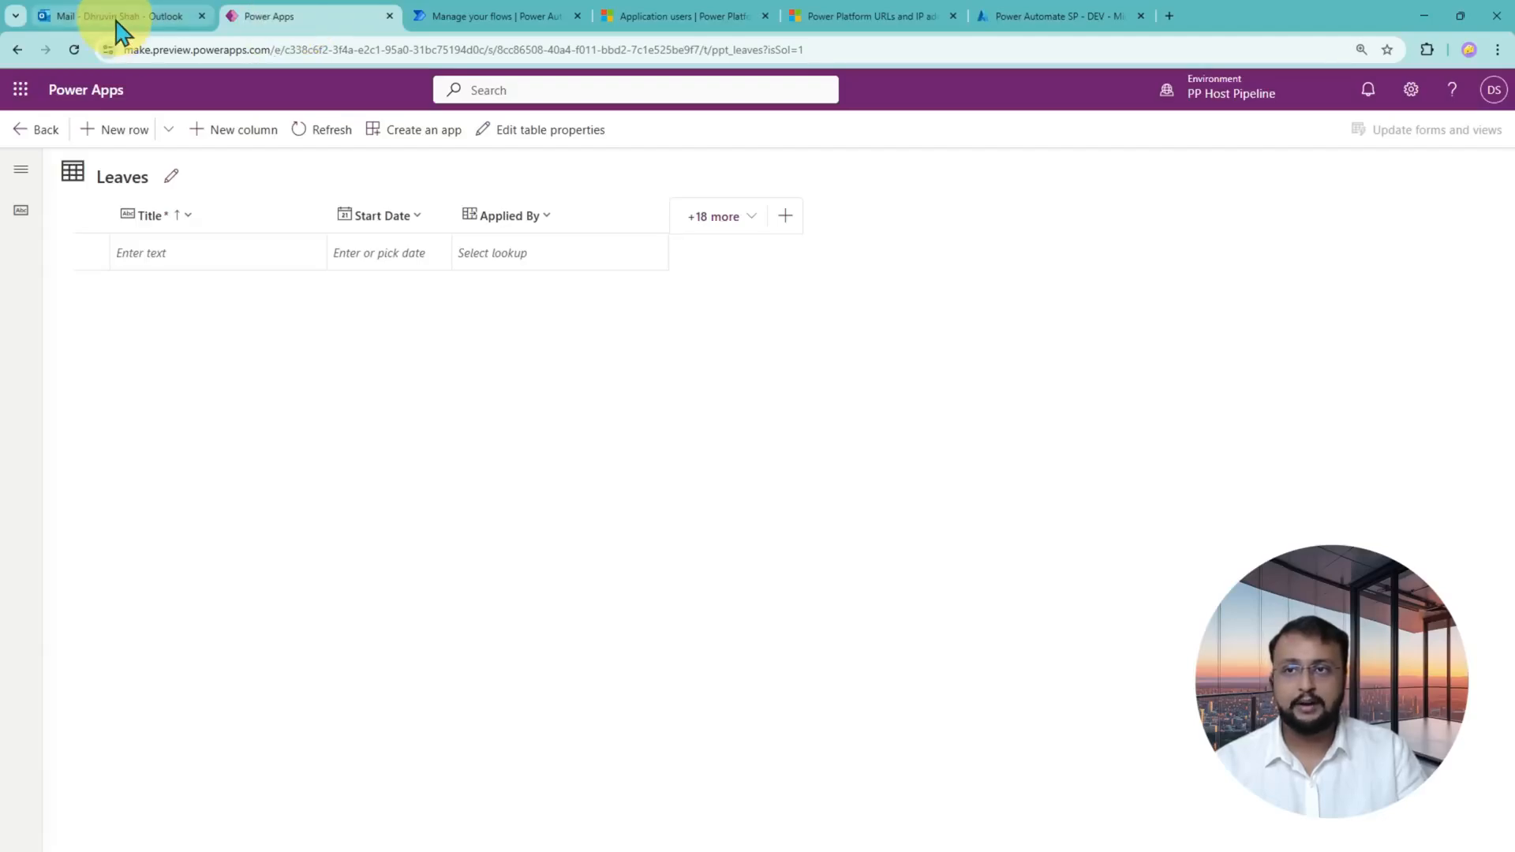
left_click(1412, 94)
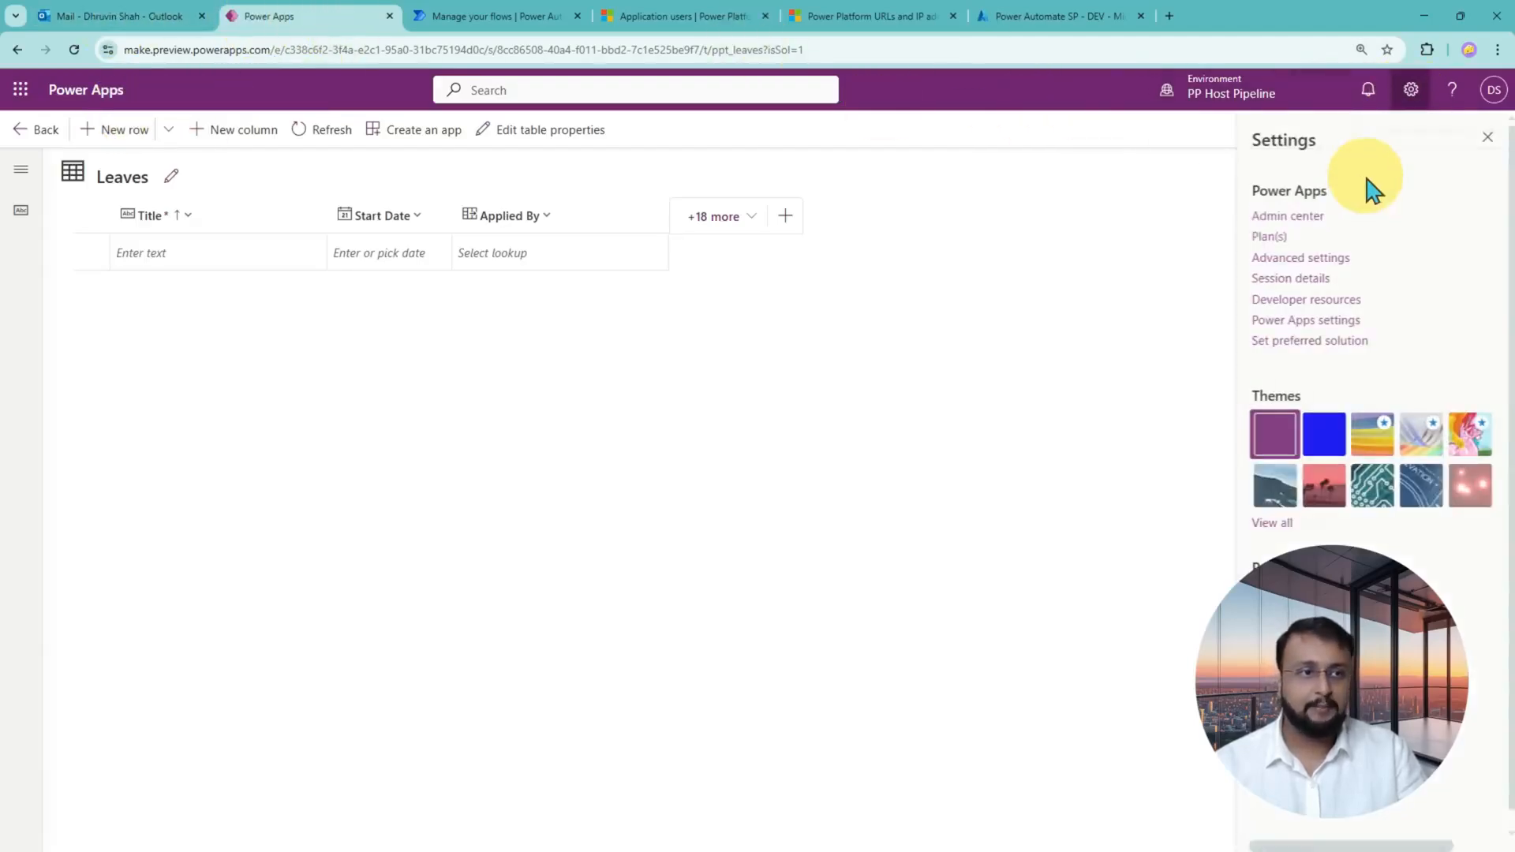
left_click(1283, 214)
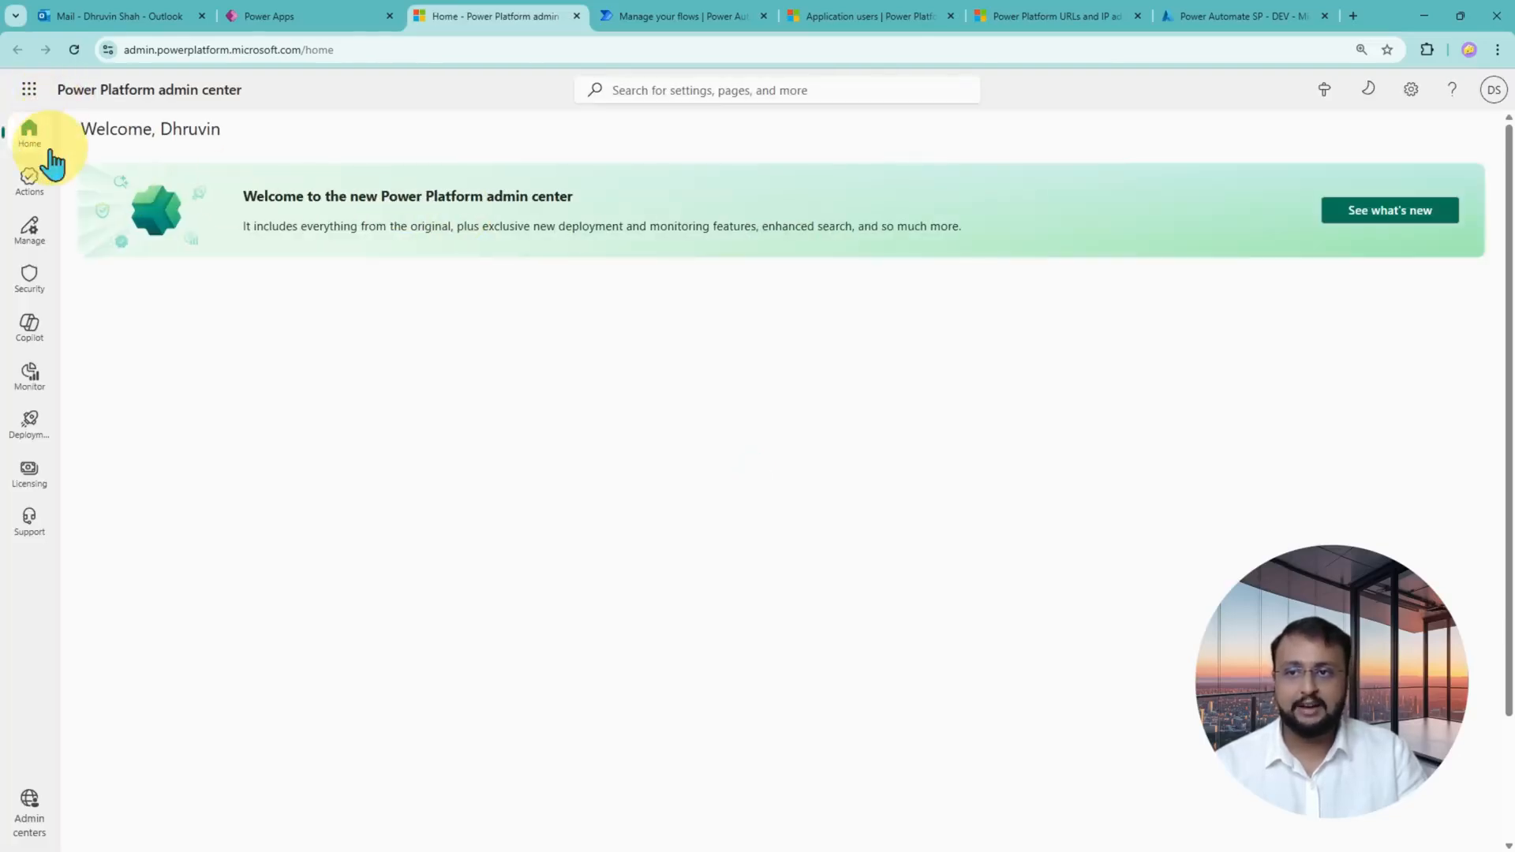
left_click(34, 239)
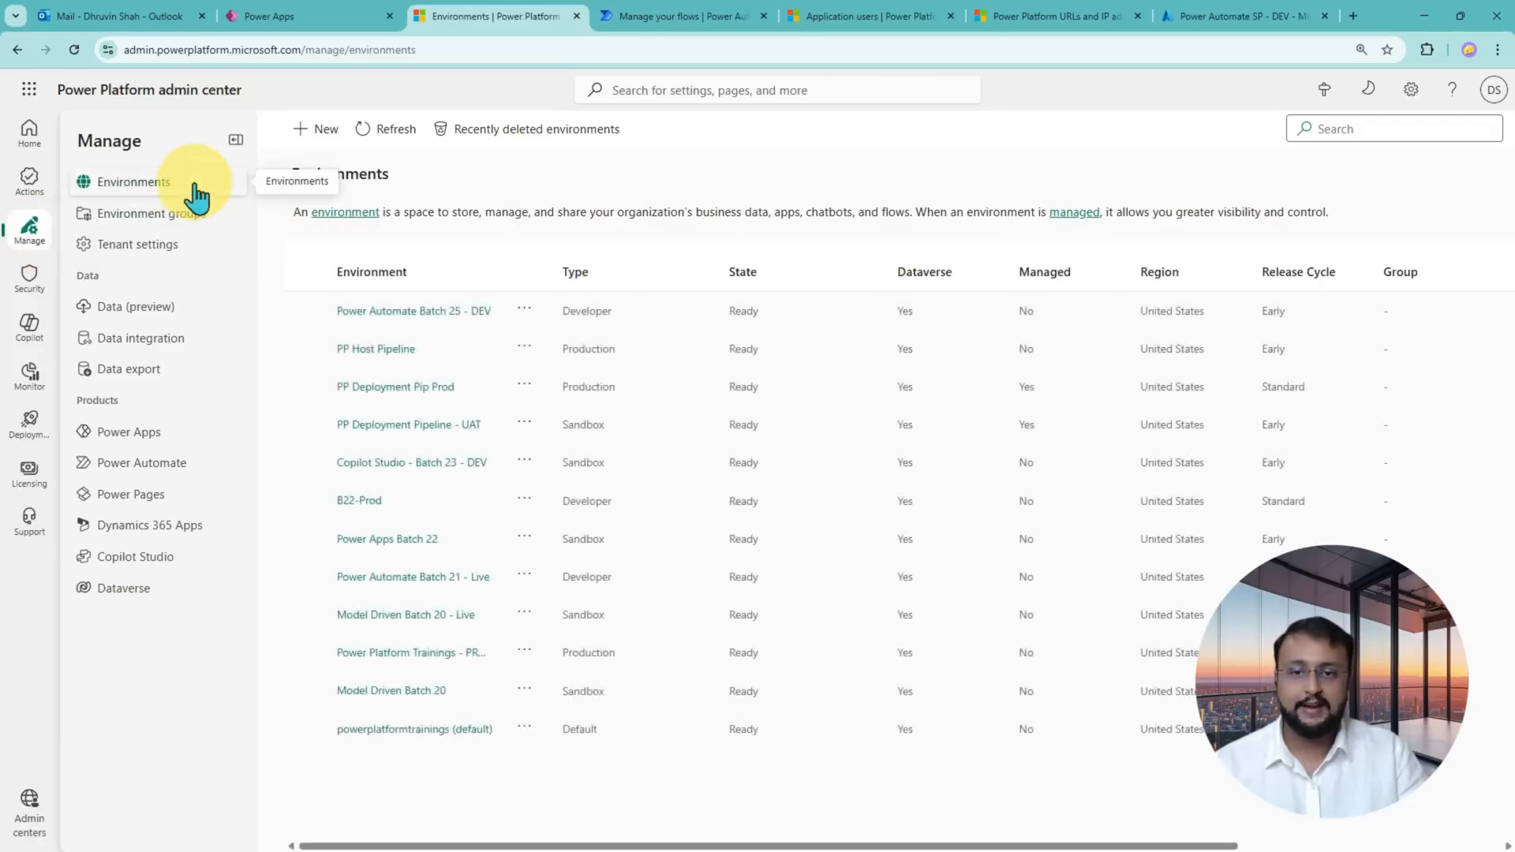
- Open the Power Apps Batch 22 environment and go through its users to the application users list
left_click(404, 540)
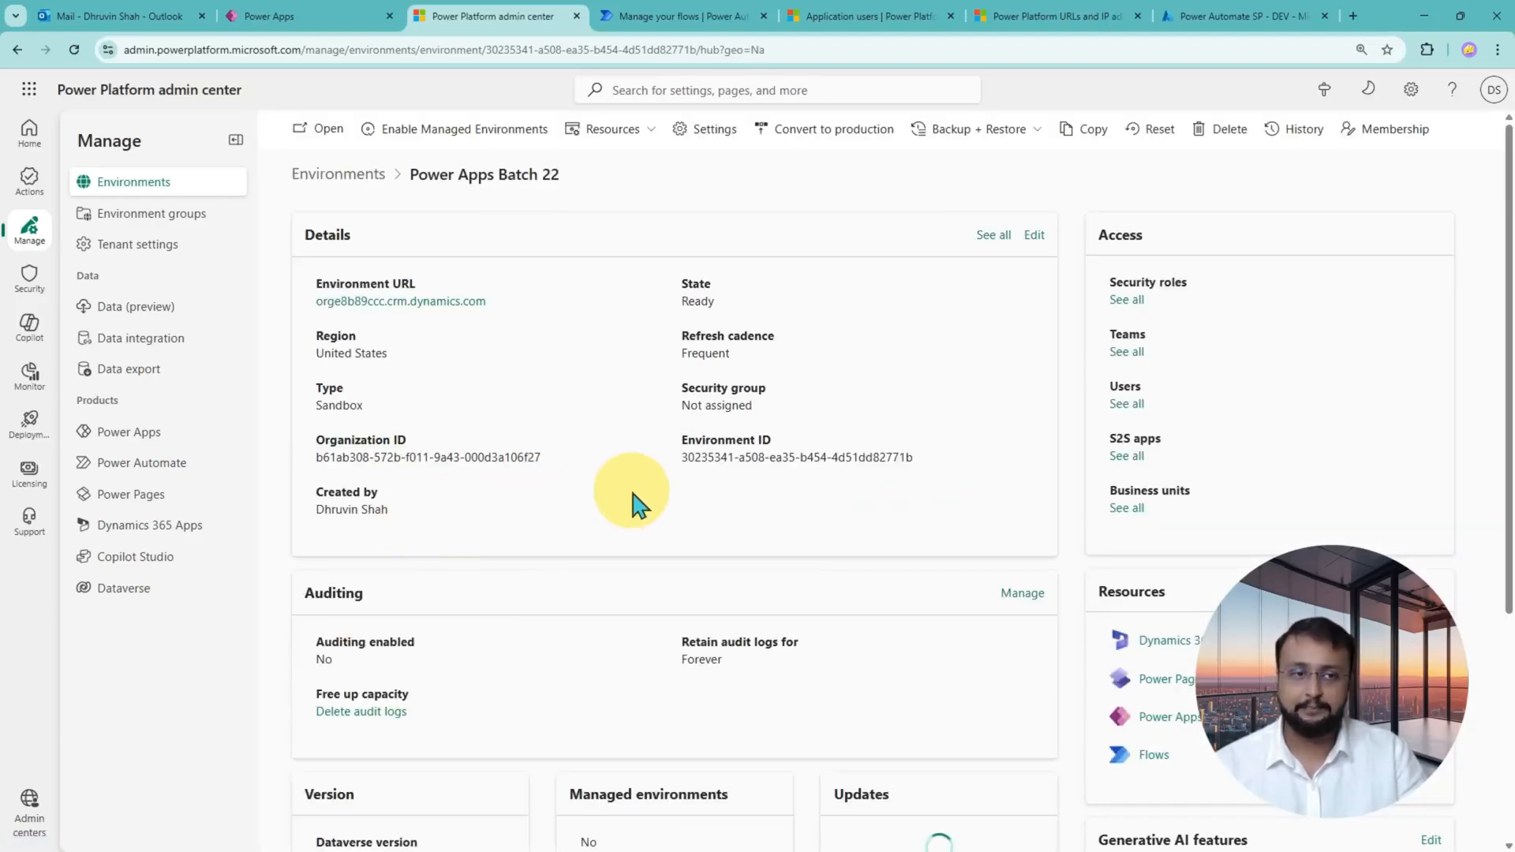
left_click(1133, 403)
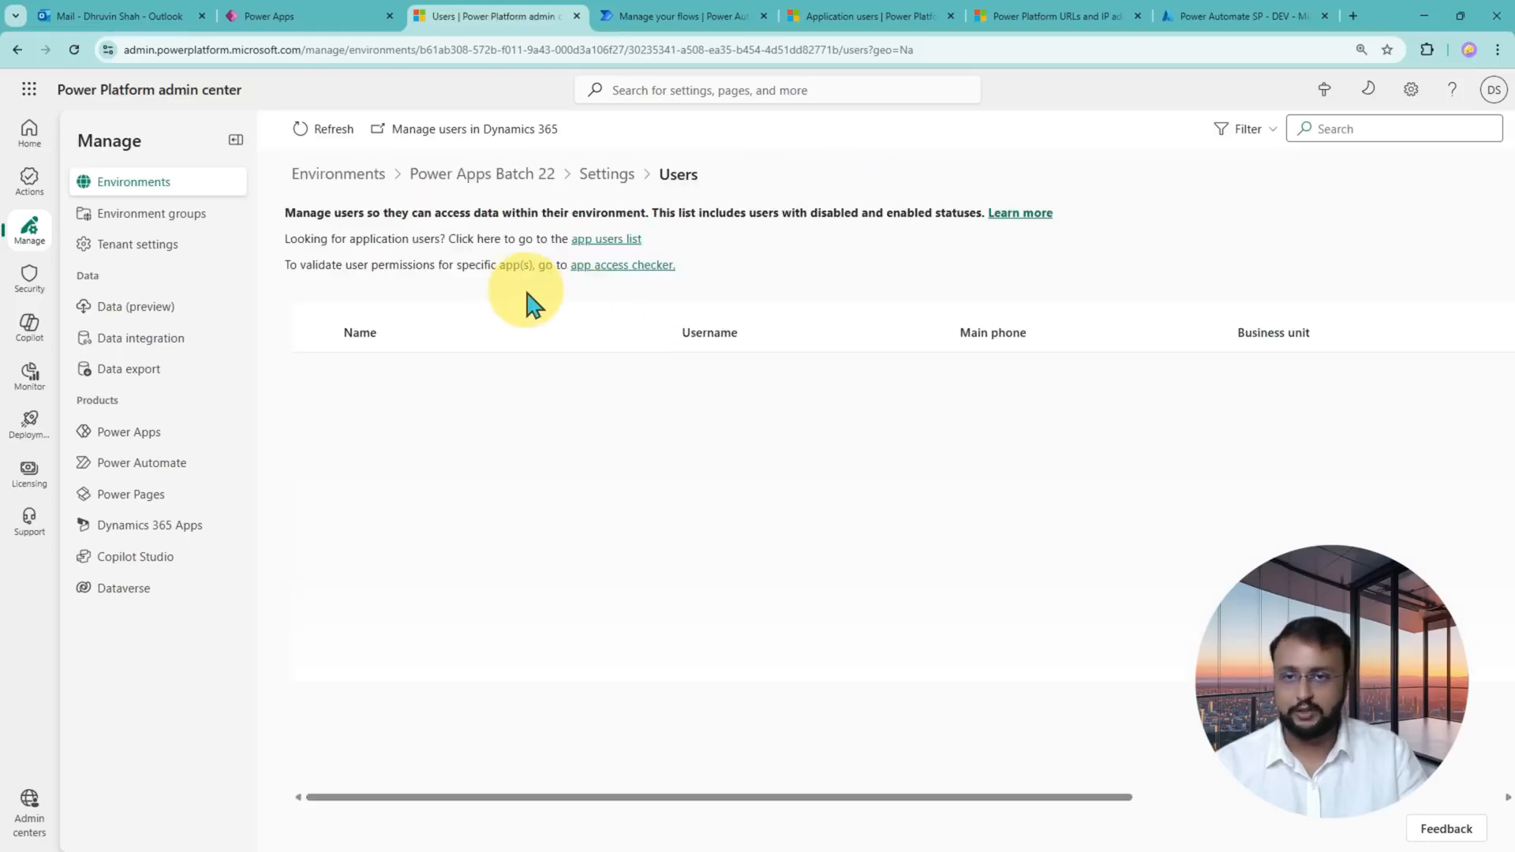
left_click_drag(563, 227, 685, 251)
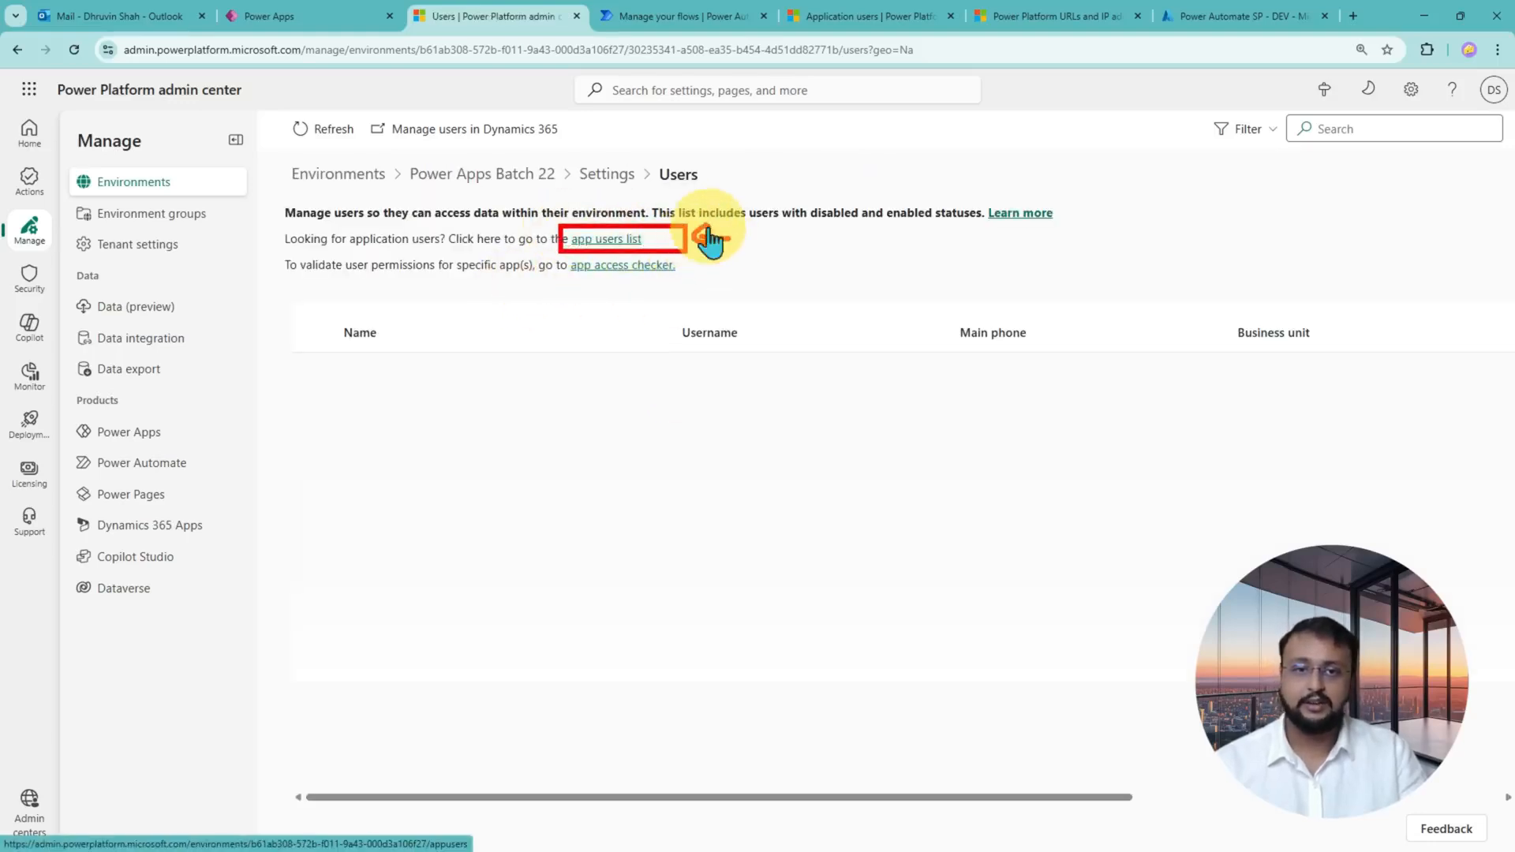
left_click(617, 239)
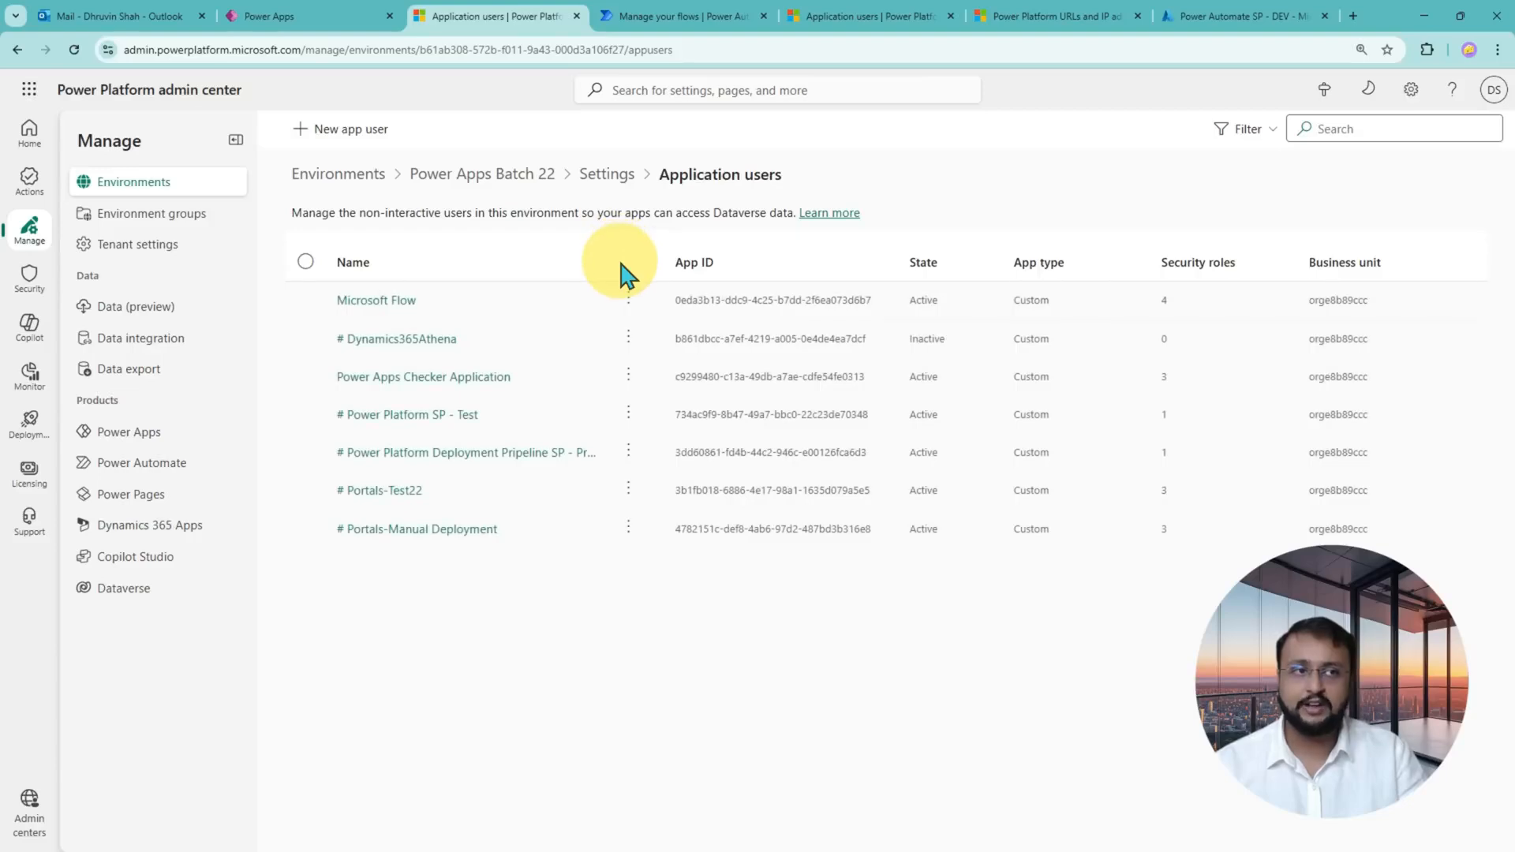
- Start a new app user and add the Power Automate SP - DEV app from Microsoft Entra ID to it
left_click(350, 130)
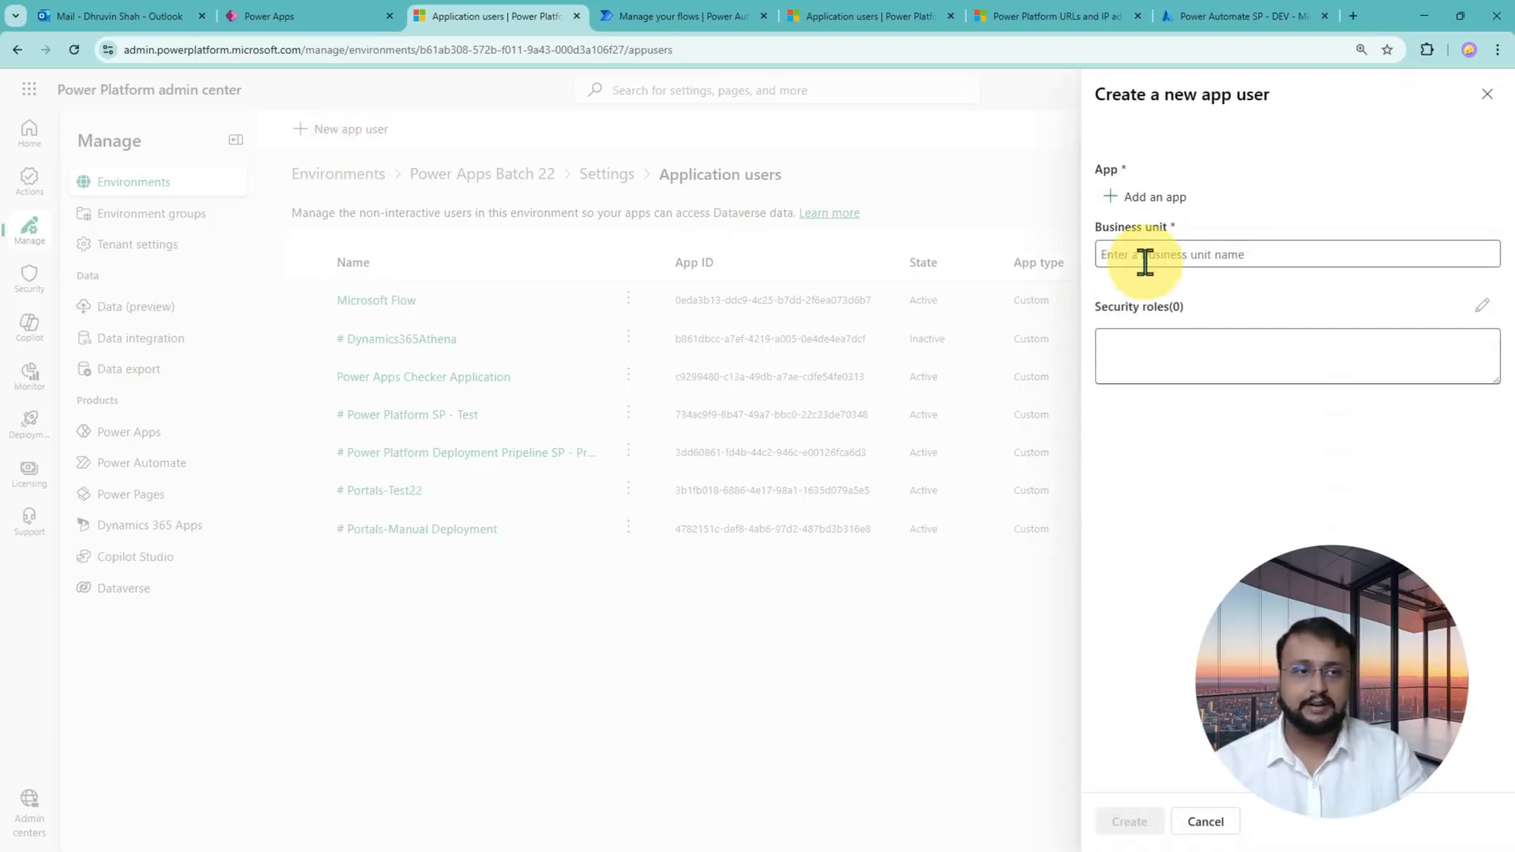
left_click(1143, 197)
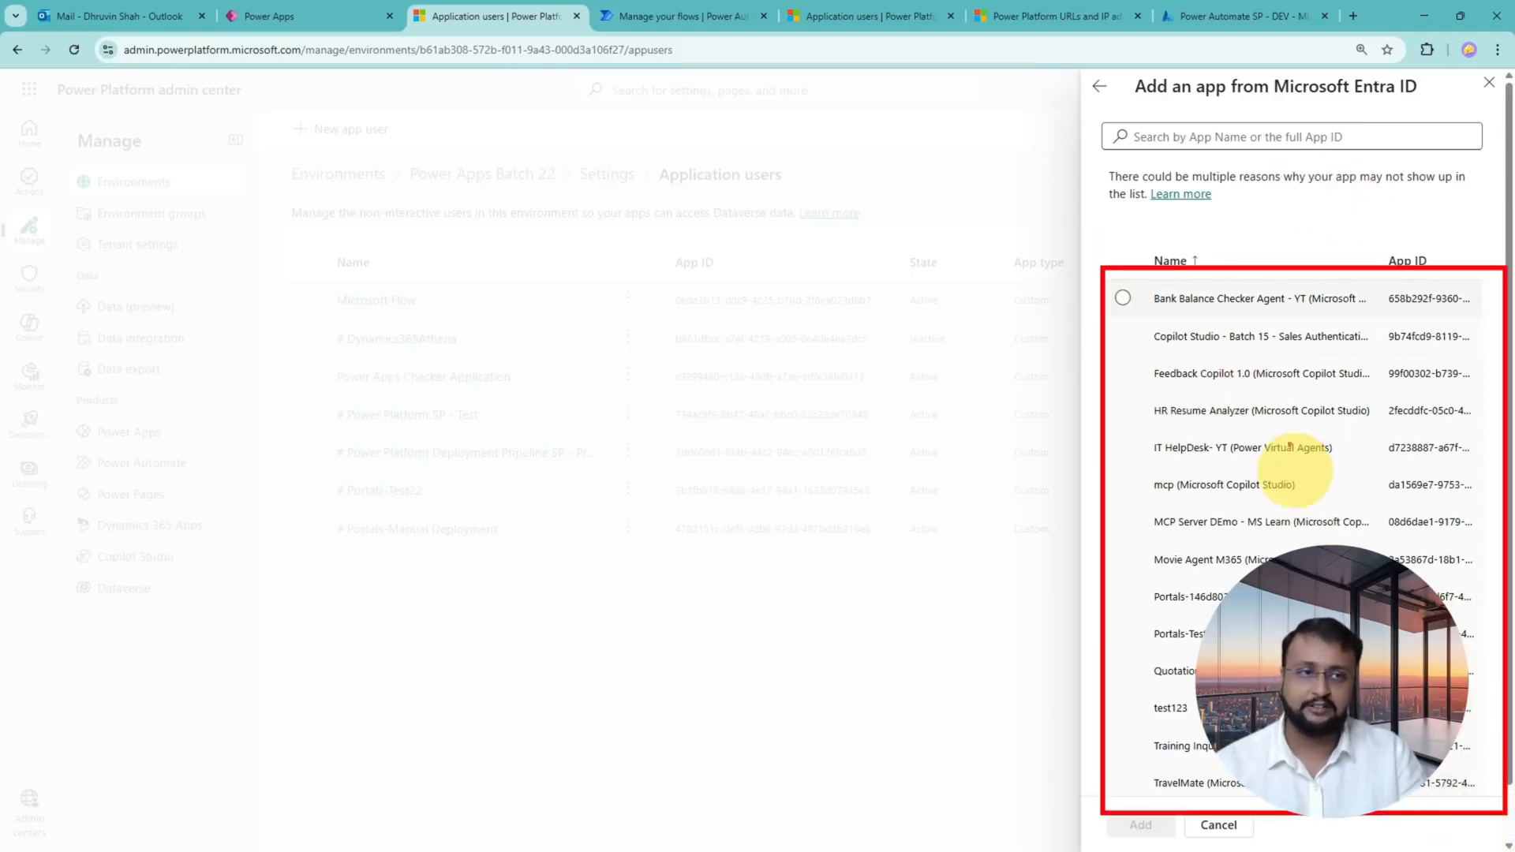
left_click(1224, 140)
type("Power Automate SP - DEV")
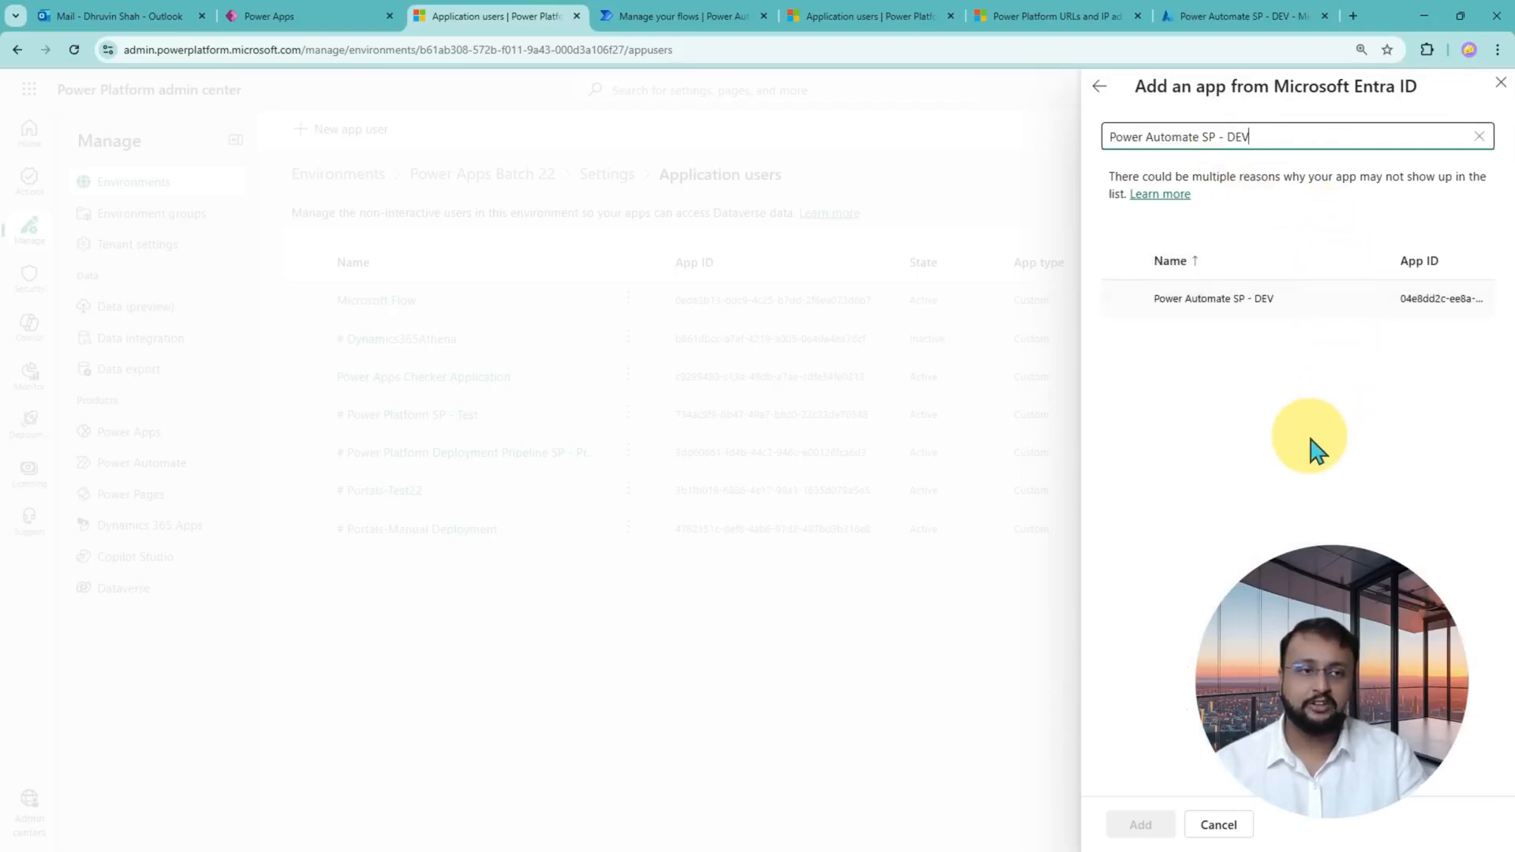
left_click(1127, 300)
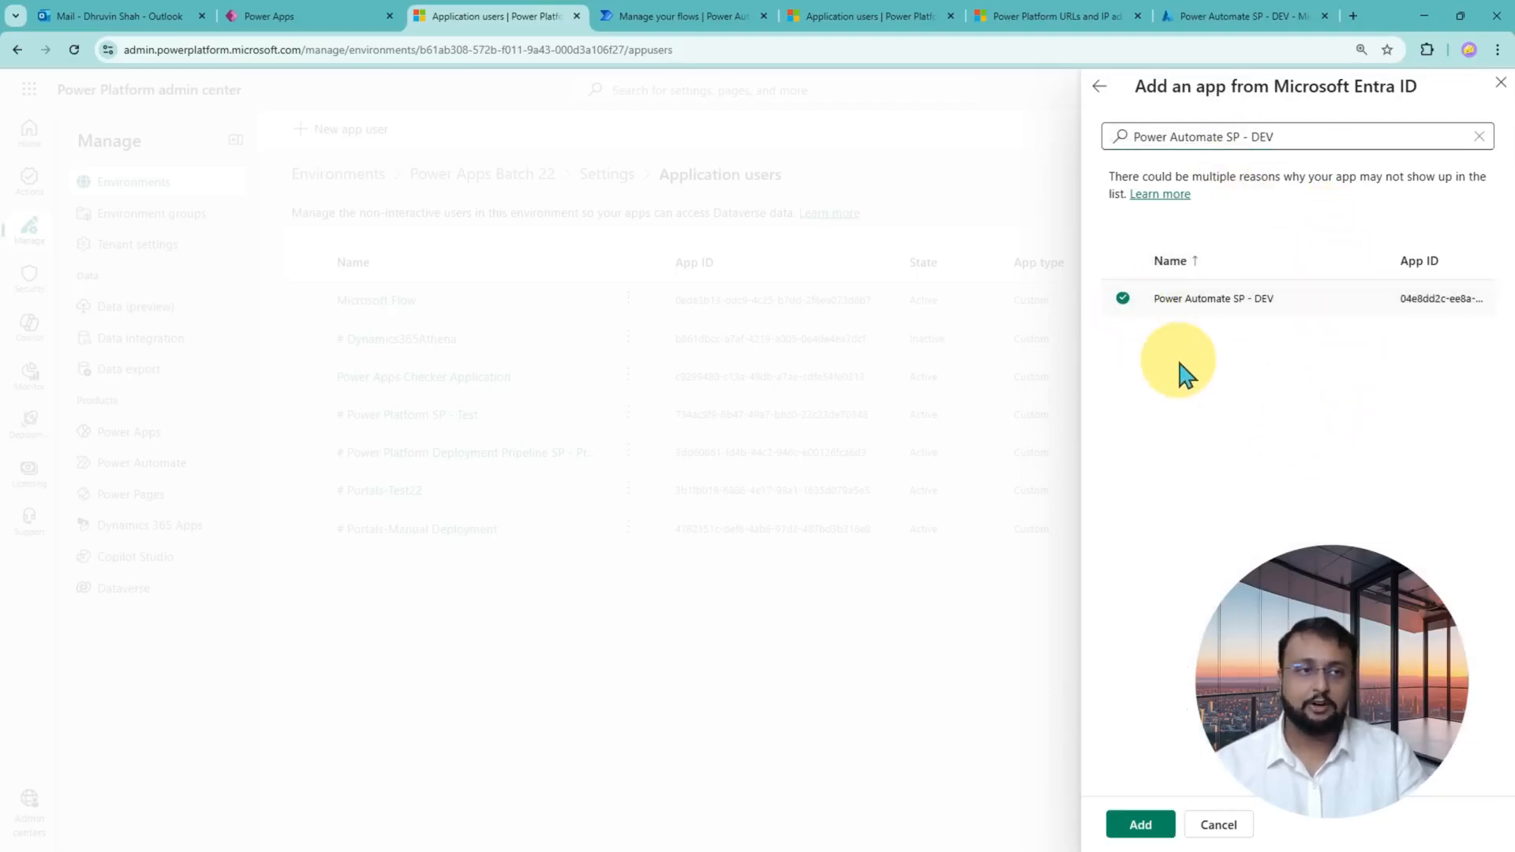
key("ctrl+2")
mouse_move(1095, 273)
left_mouse_down()
mouse_move(1306, 319)
mouse_move(1509, 330)
left_mouse_up()
left_click_drag(1260, 422, 1309, 333)
key("Escape")
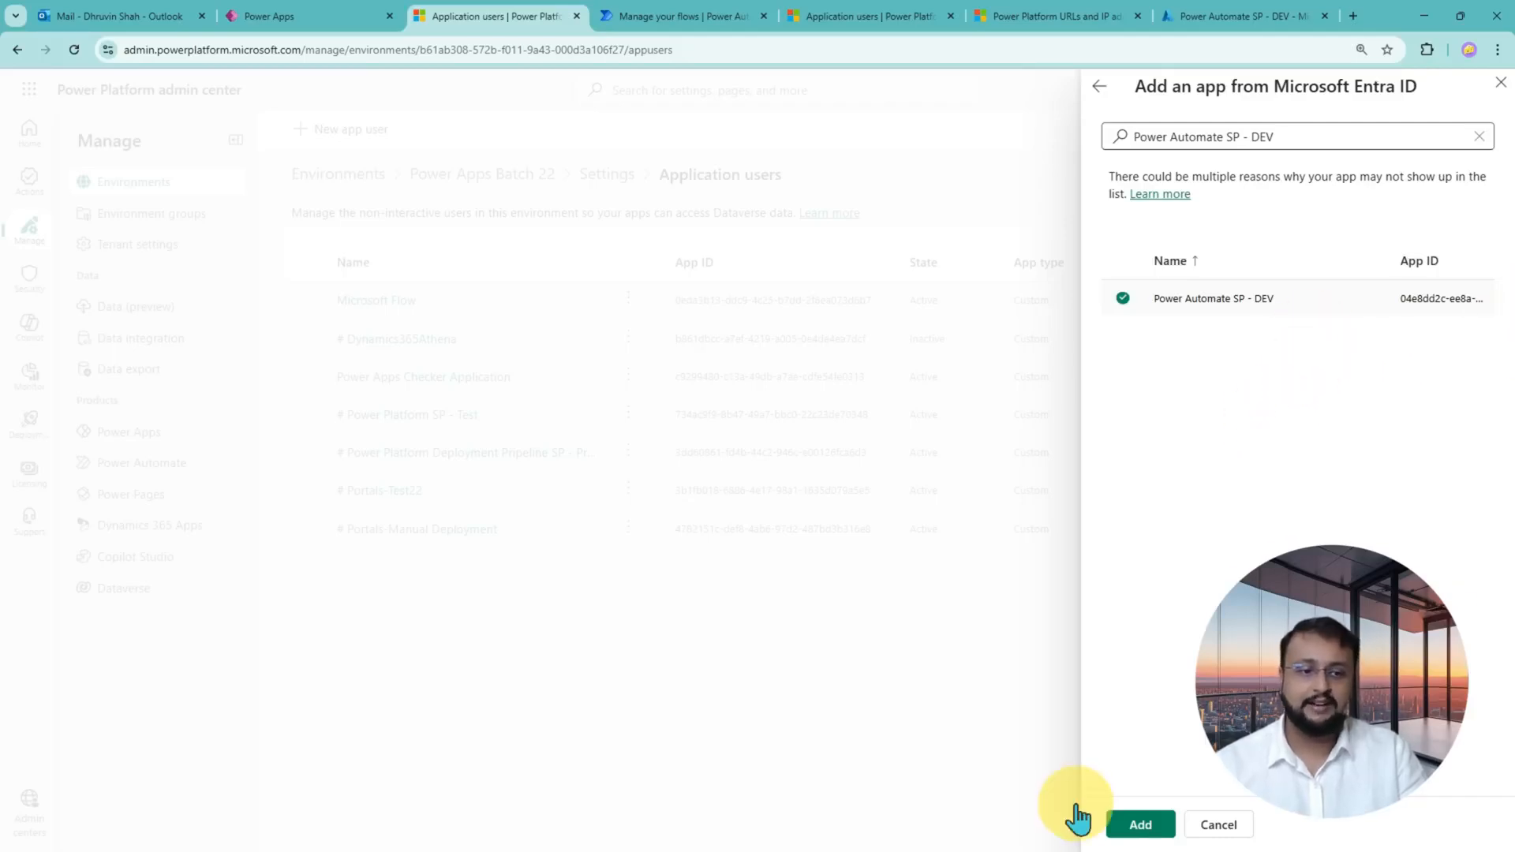
left_click(1140, 825)
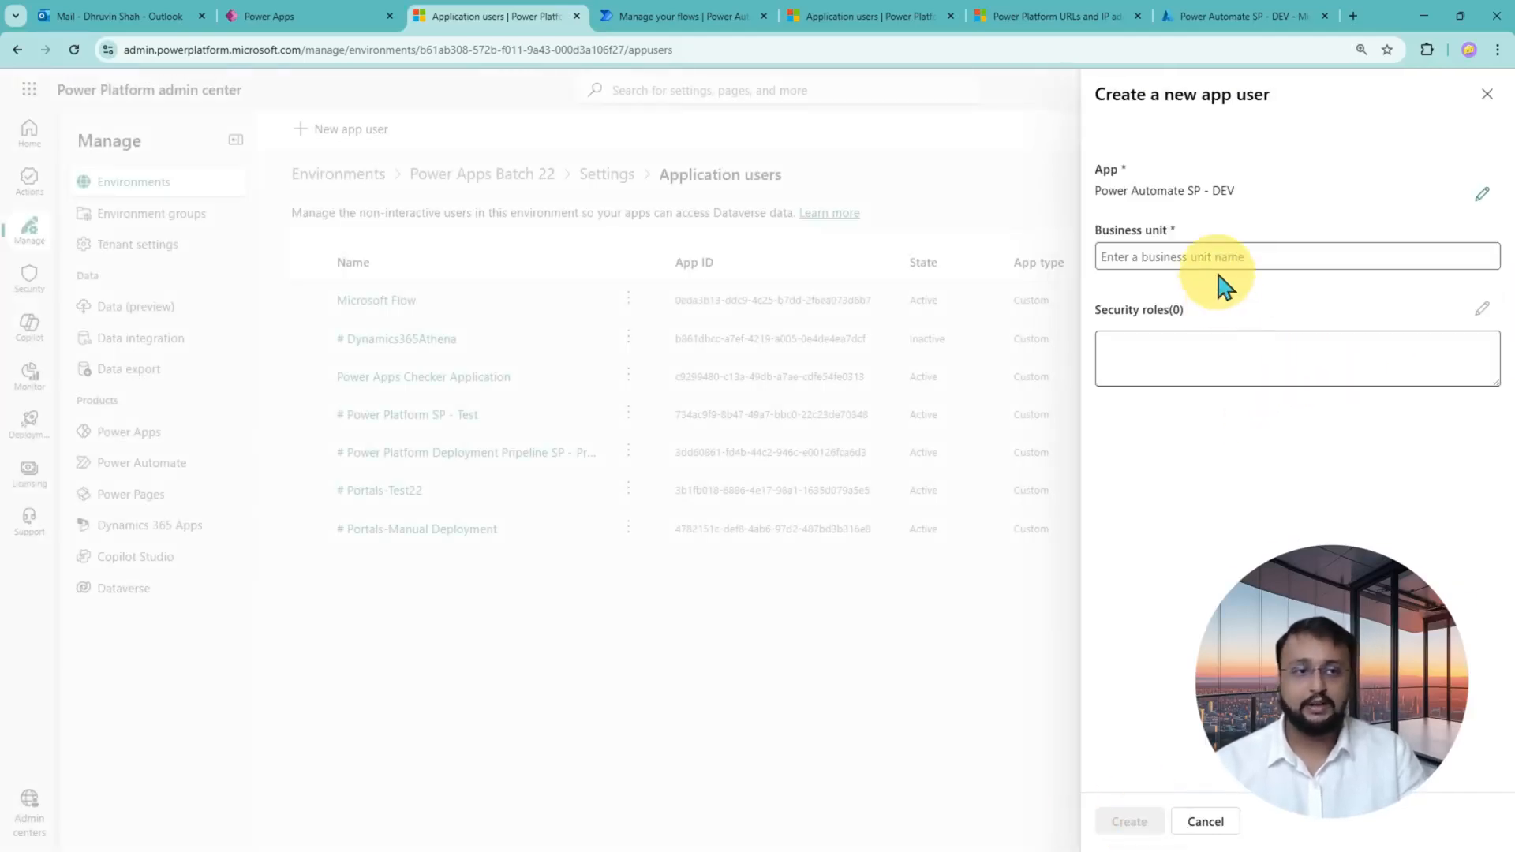
- Set the new app user's business unit to the suggested orge8b89ccc
left_click(1199, 246)
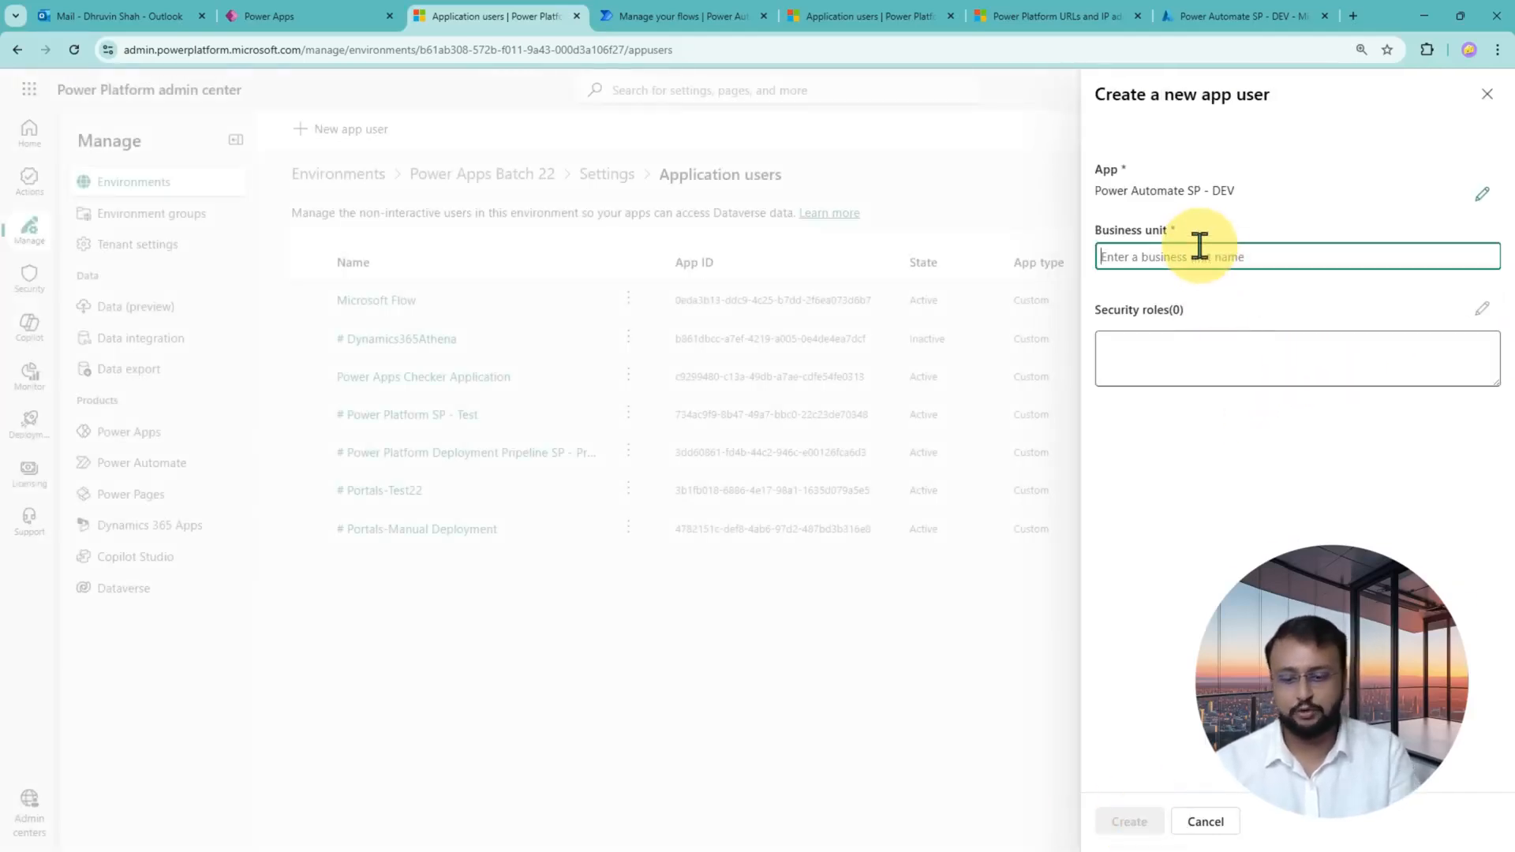
type("orge8b89ccc")
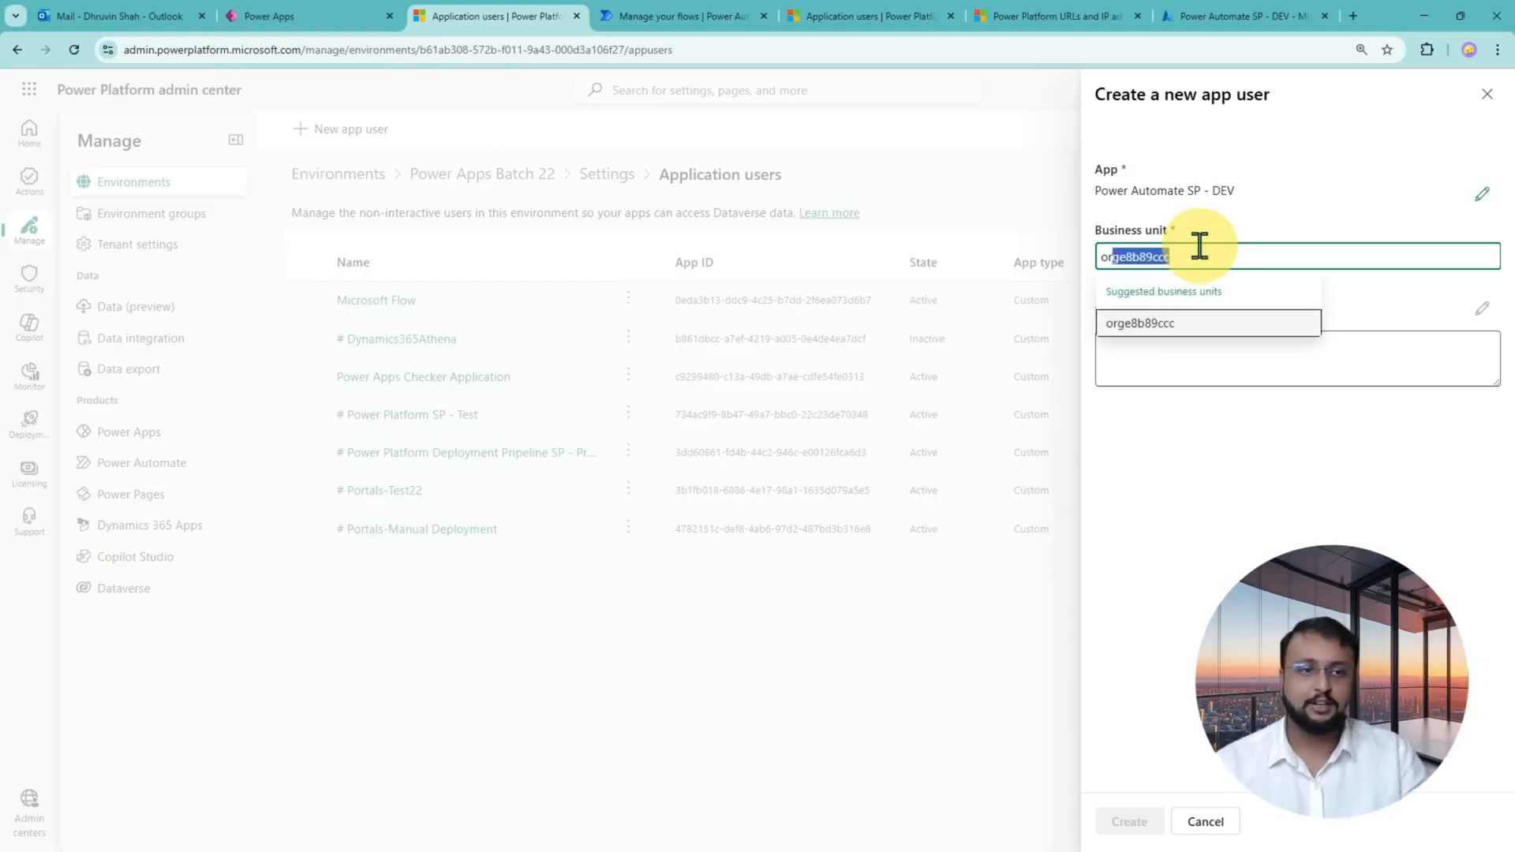
left_click(1186, 327)
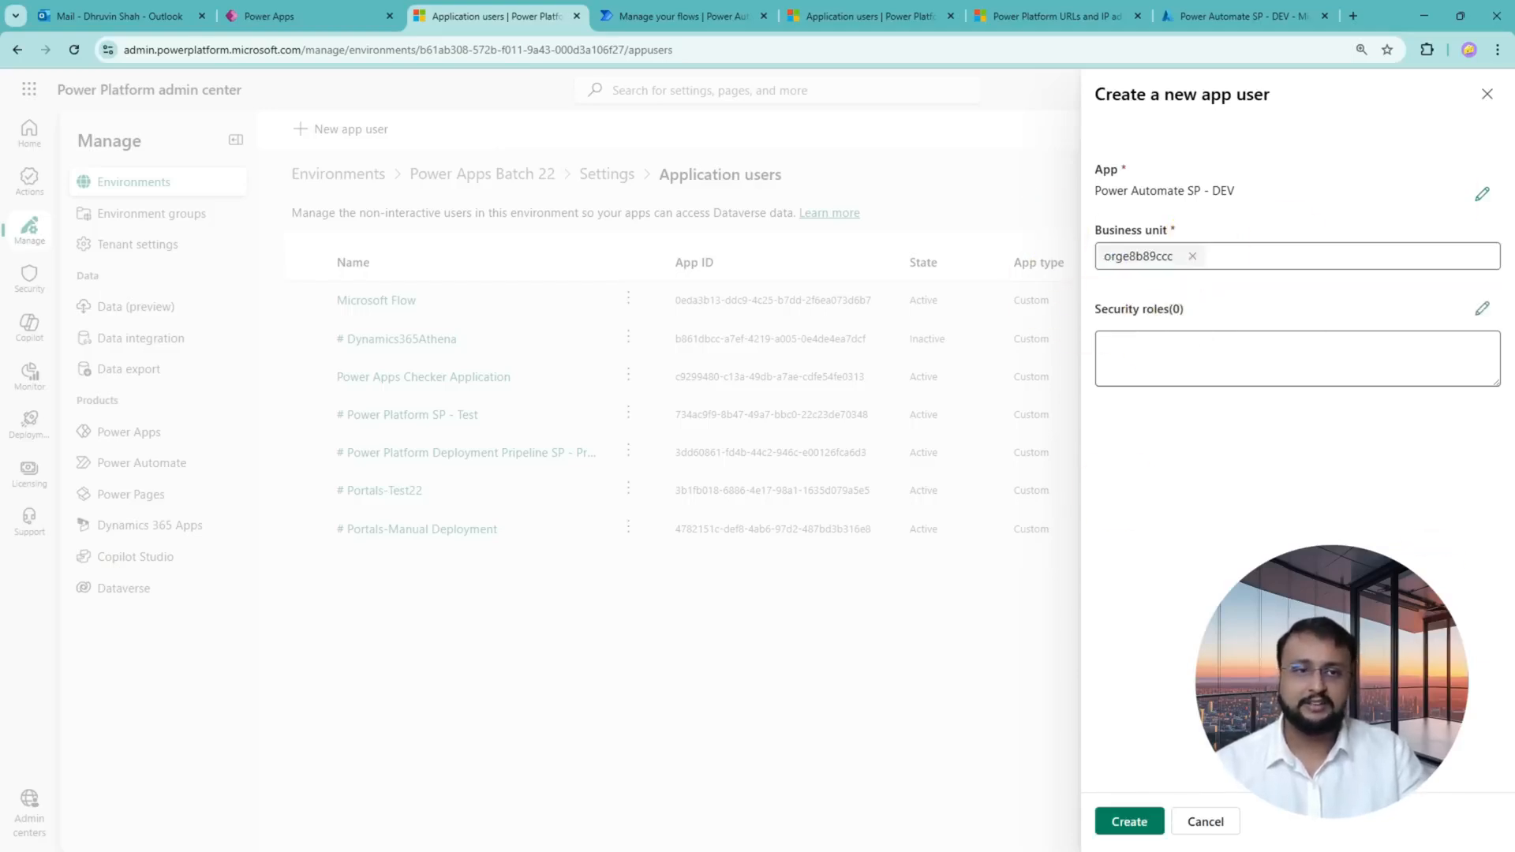
- Assign the System Administrator security role to the new app user and save the role selection
left_click(1223, 363)
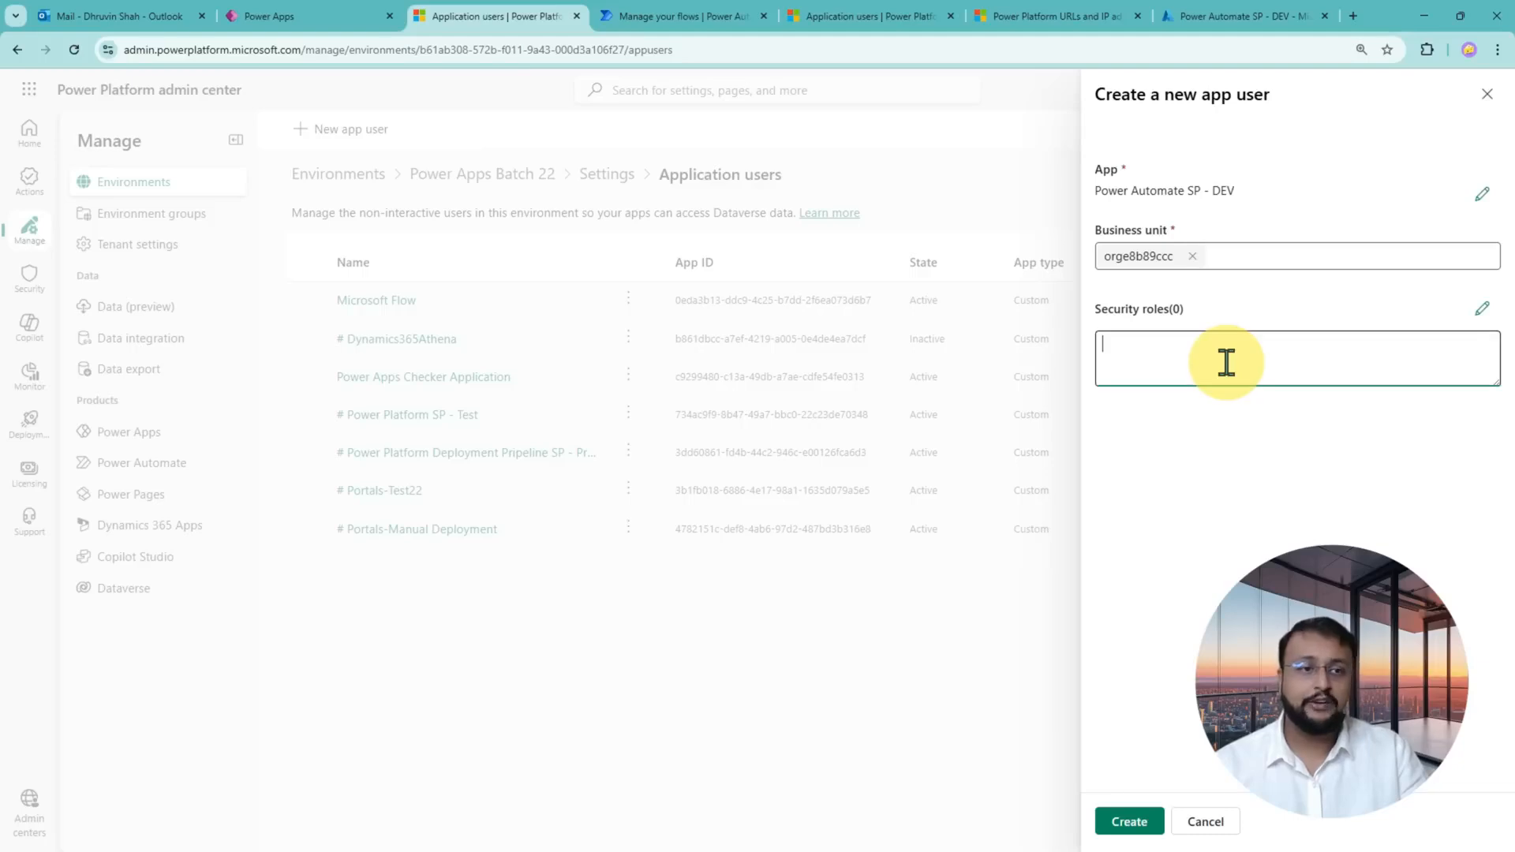
left_click(1483, 311)
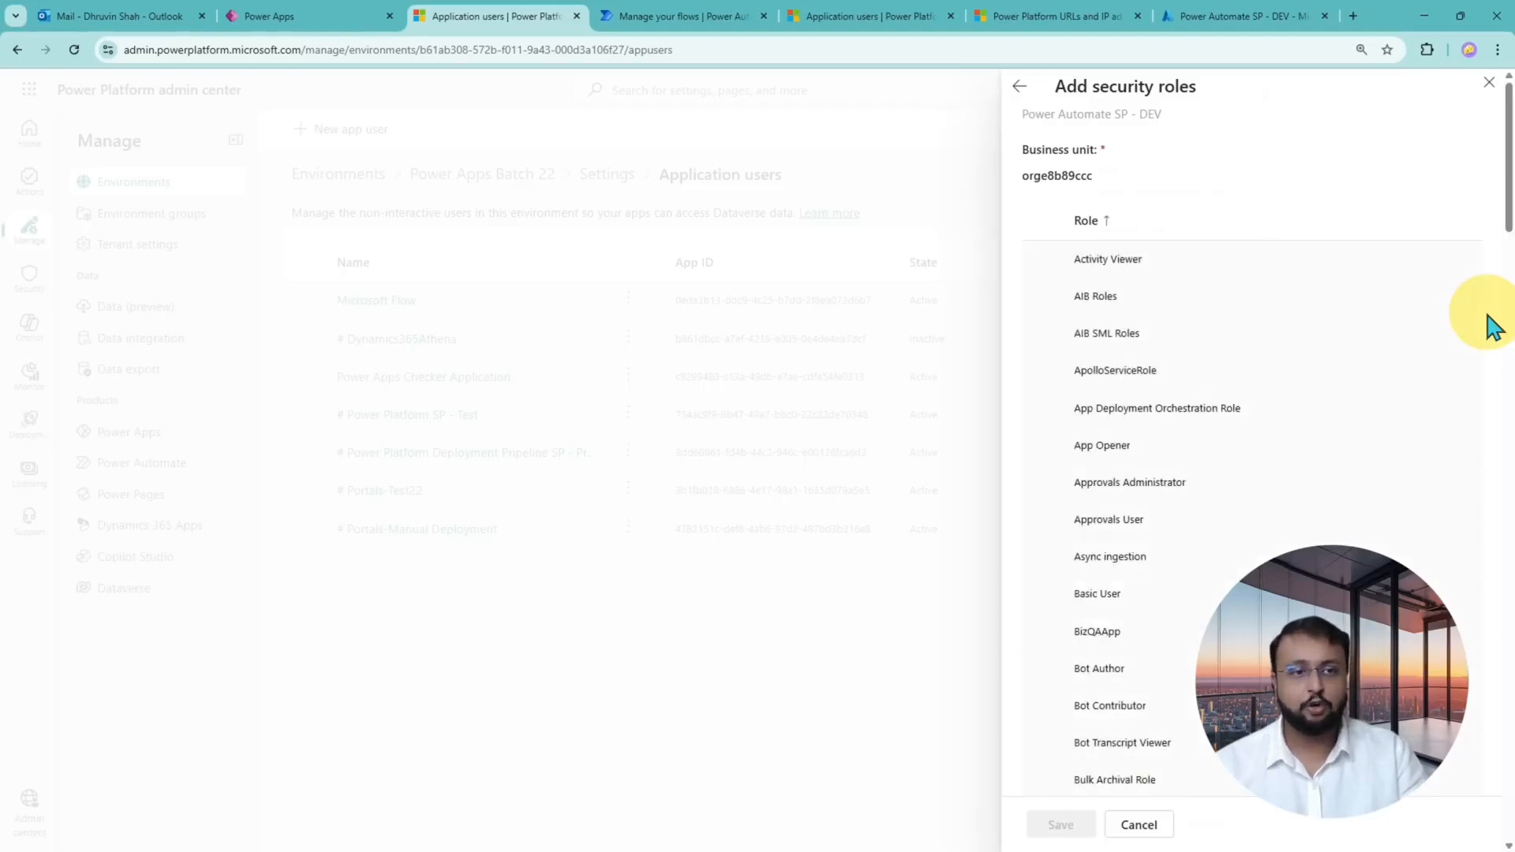
scroll(1287, 423, "down", 4)
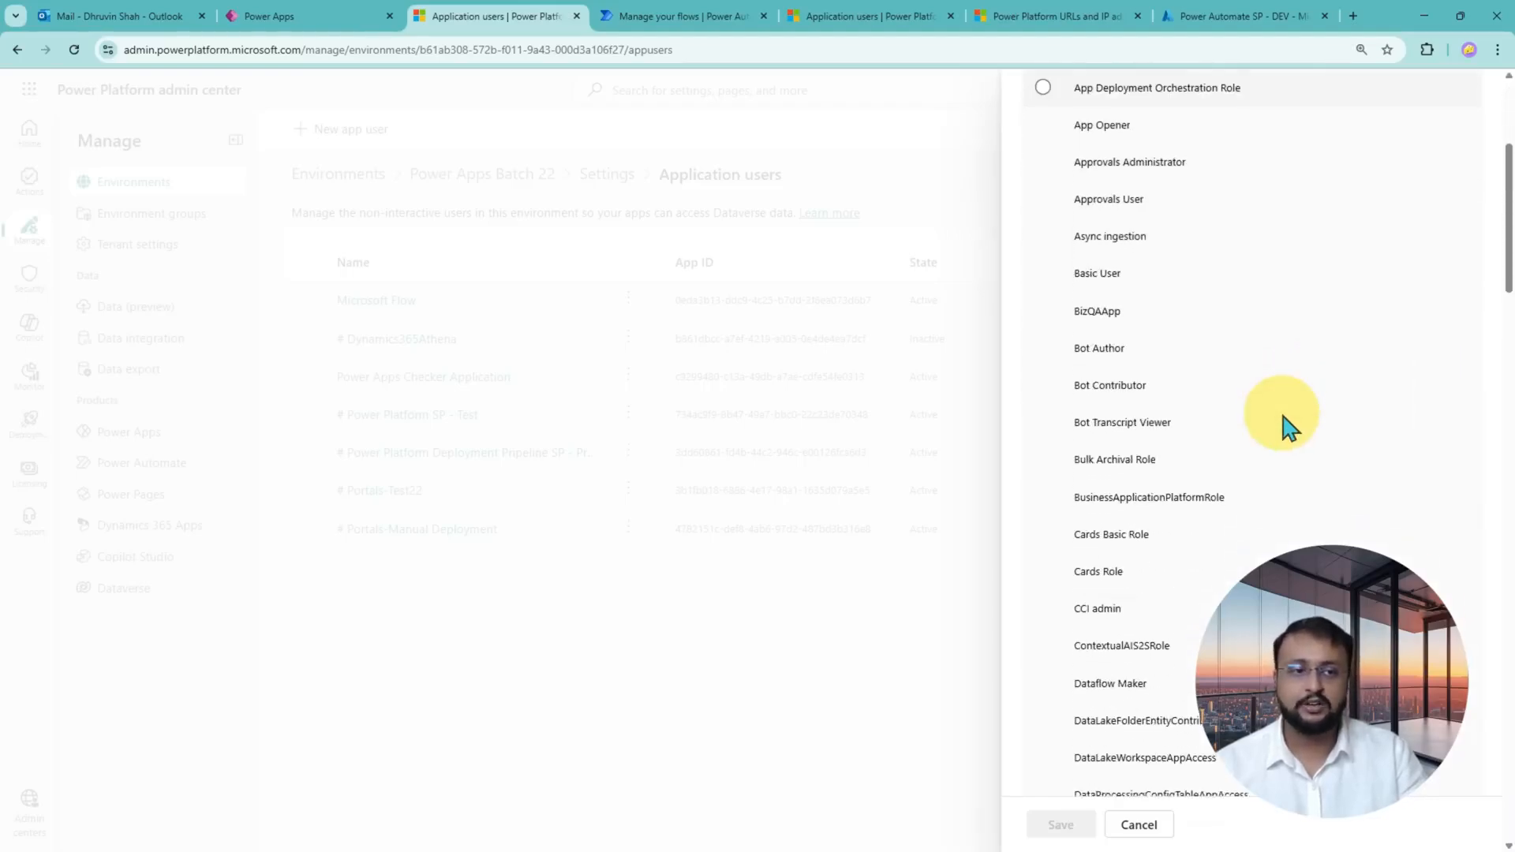
scroll(1283, 417, "down", 12)
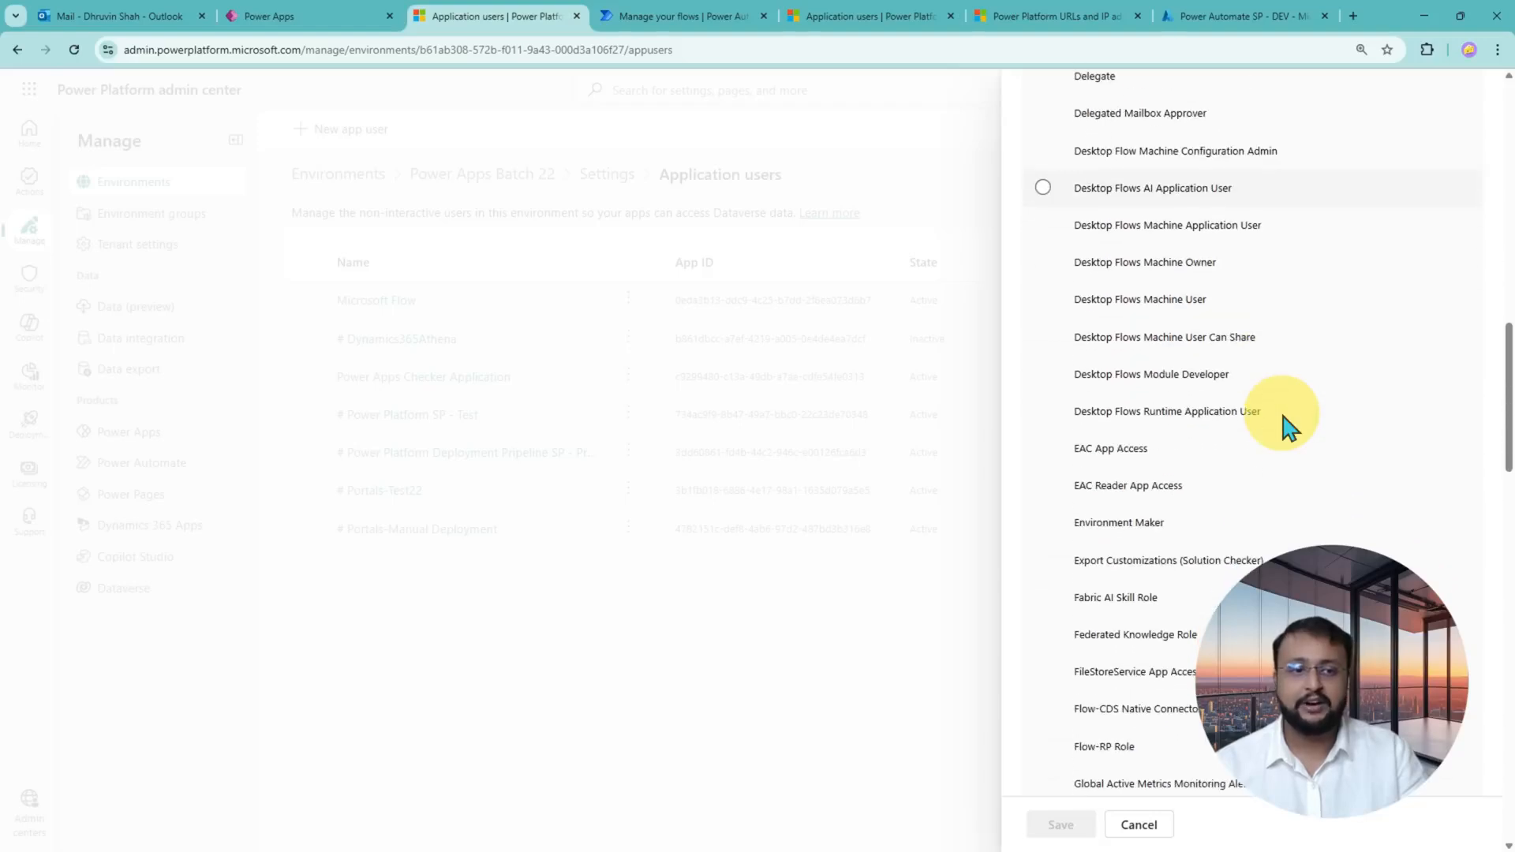
scroll(1282, 418, "down", 10)
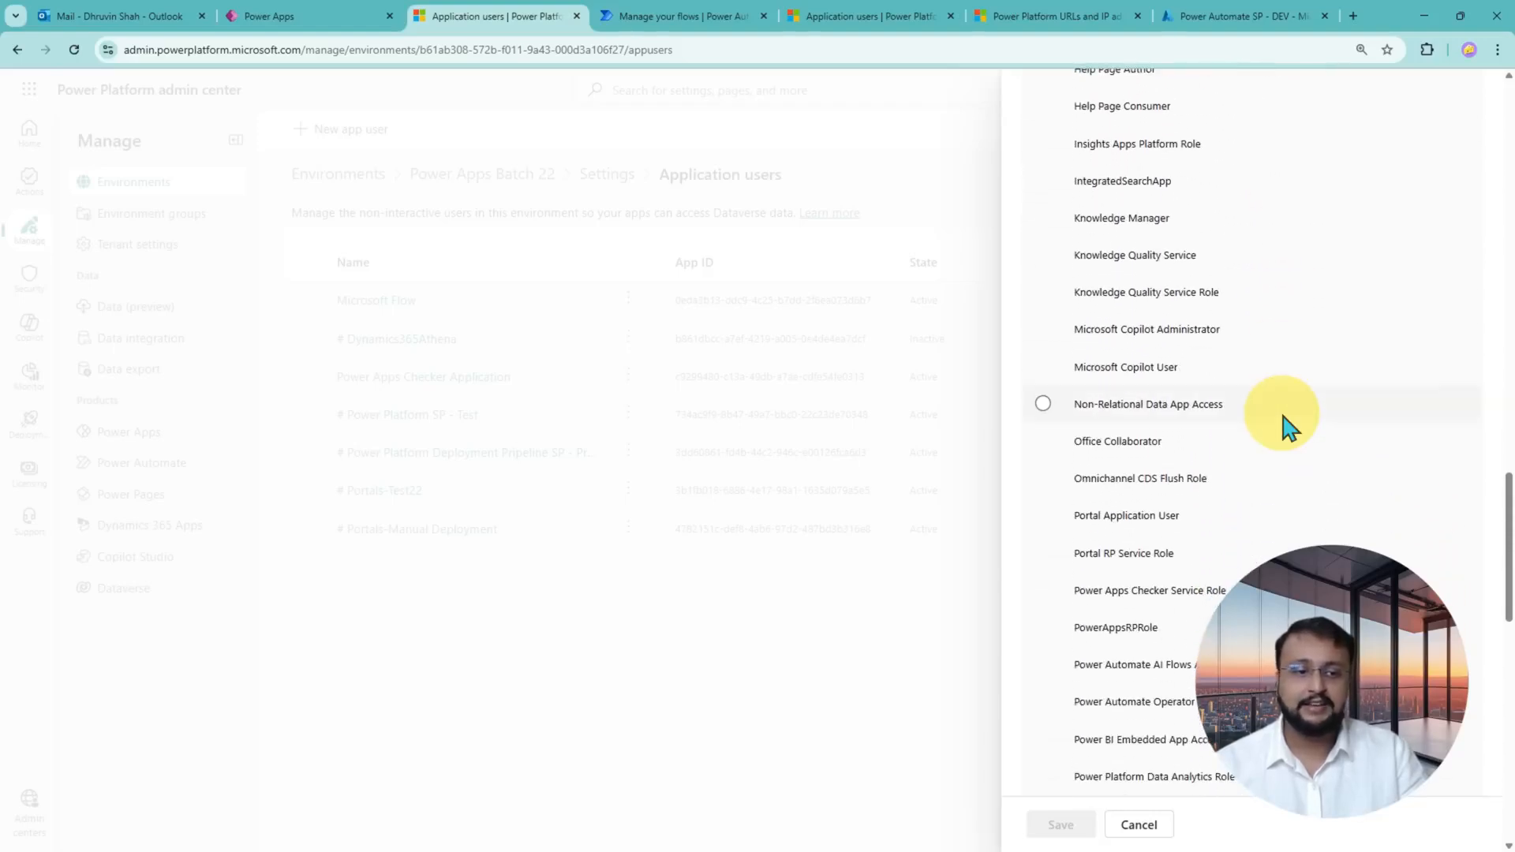
scroll(1282, 418, "down", 10)
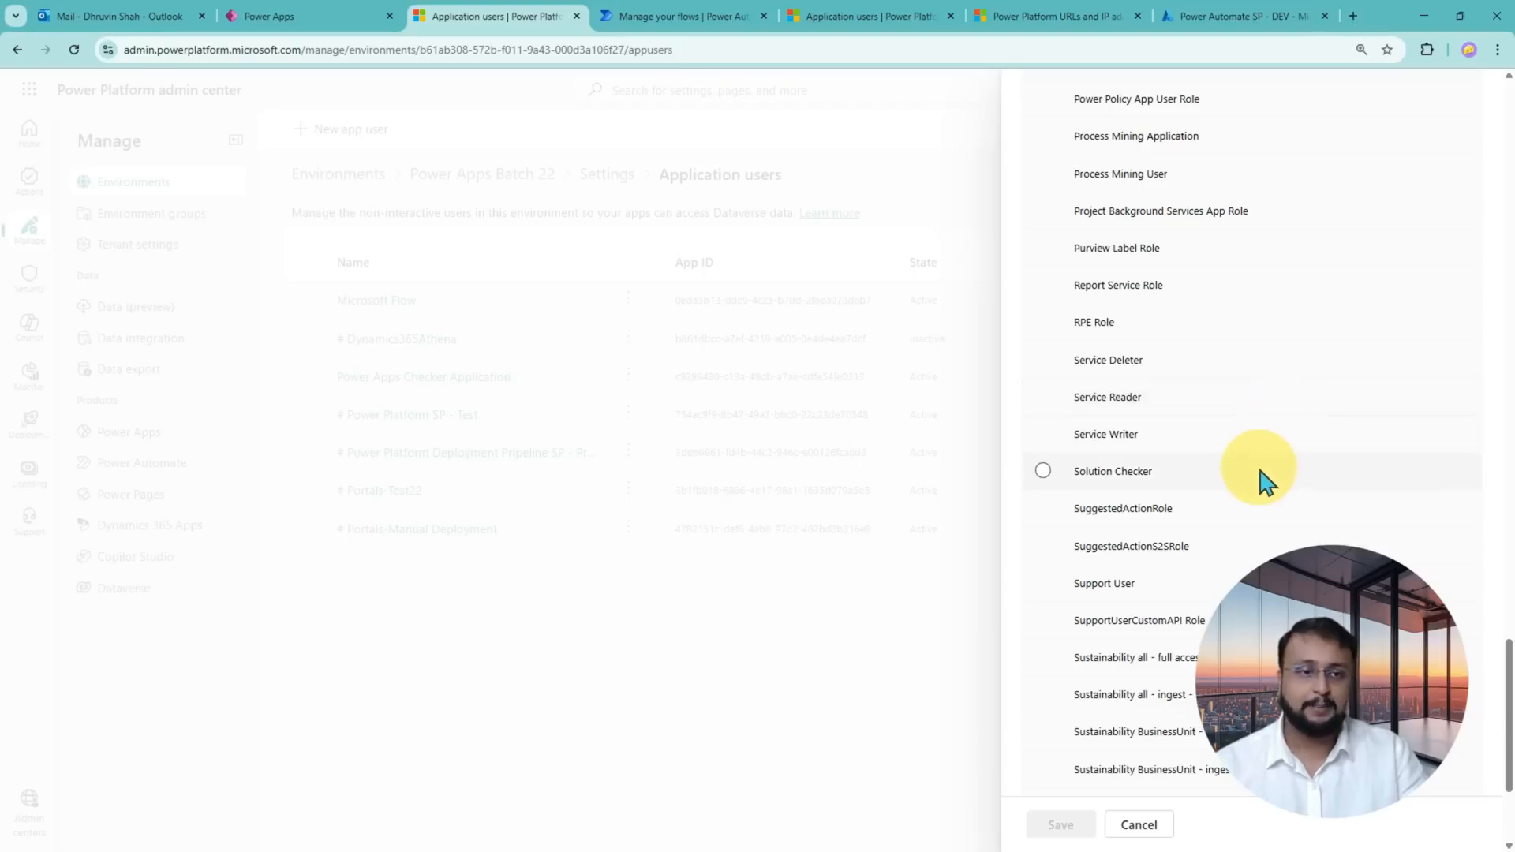
scroll(1257, 463, "down", 2)
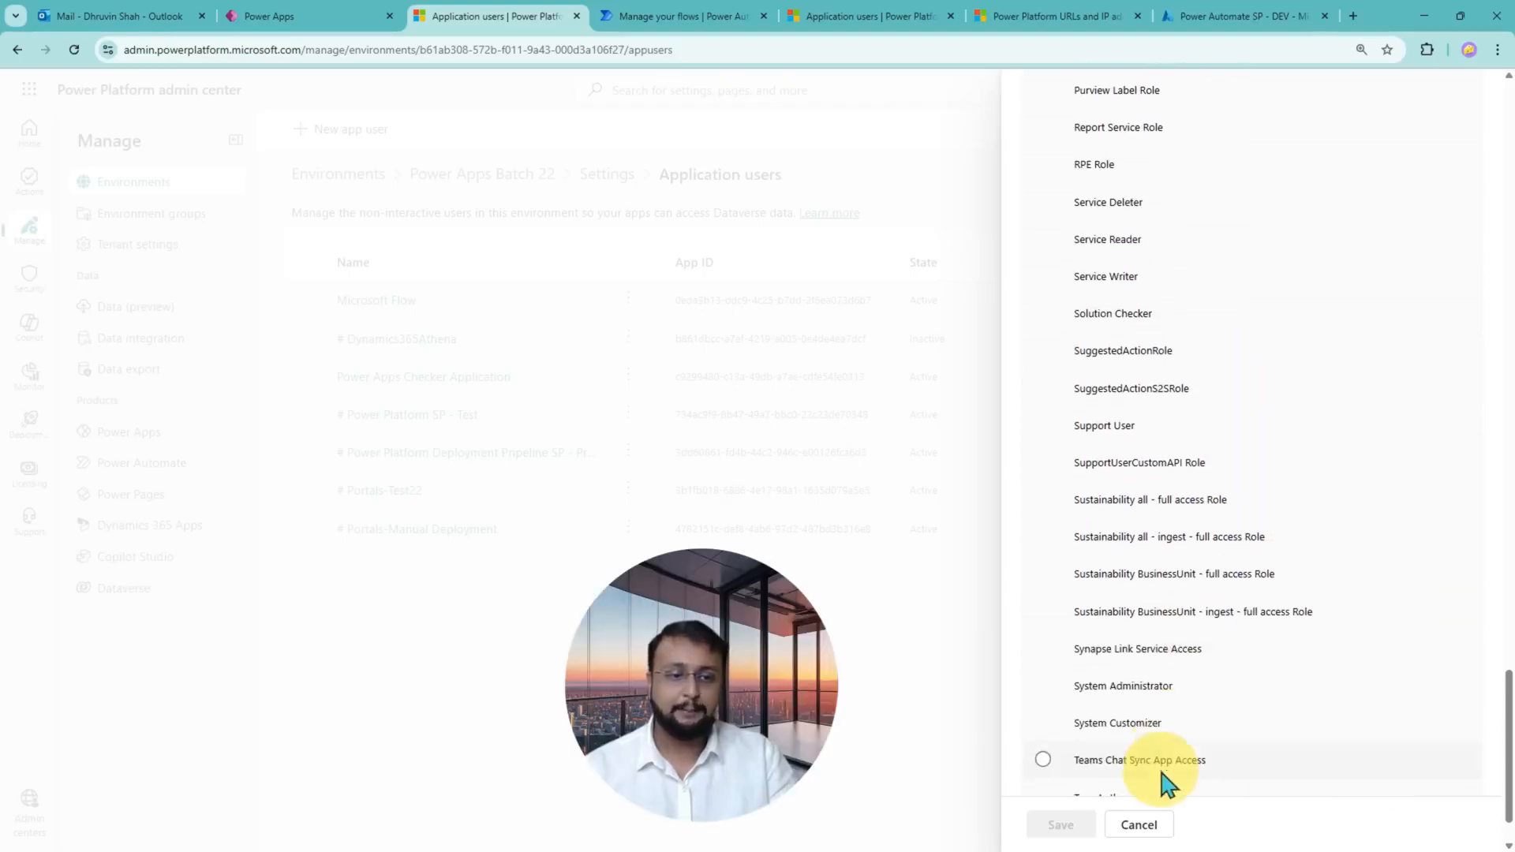
left_click(1146, 690)
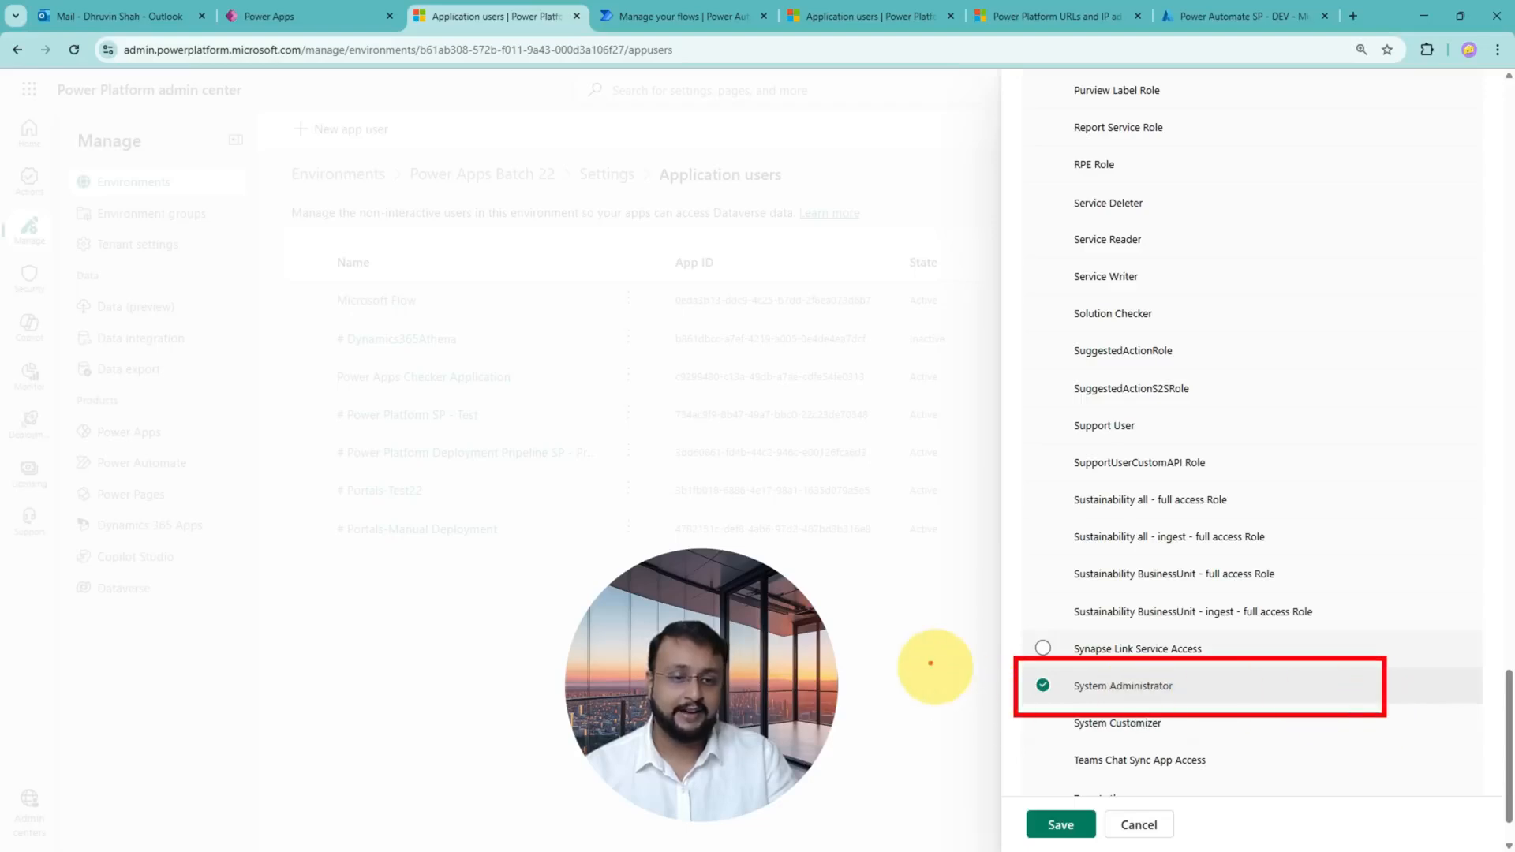
mouse_move(919, 629)
left_mouse_down()
mouse_move(996, 691)
mouse_move(961, 724)
left_mouse_up()
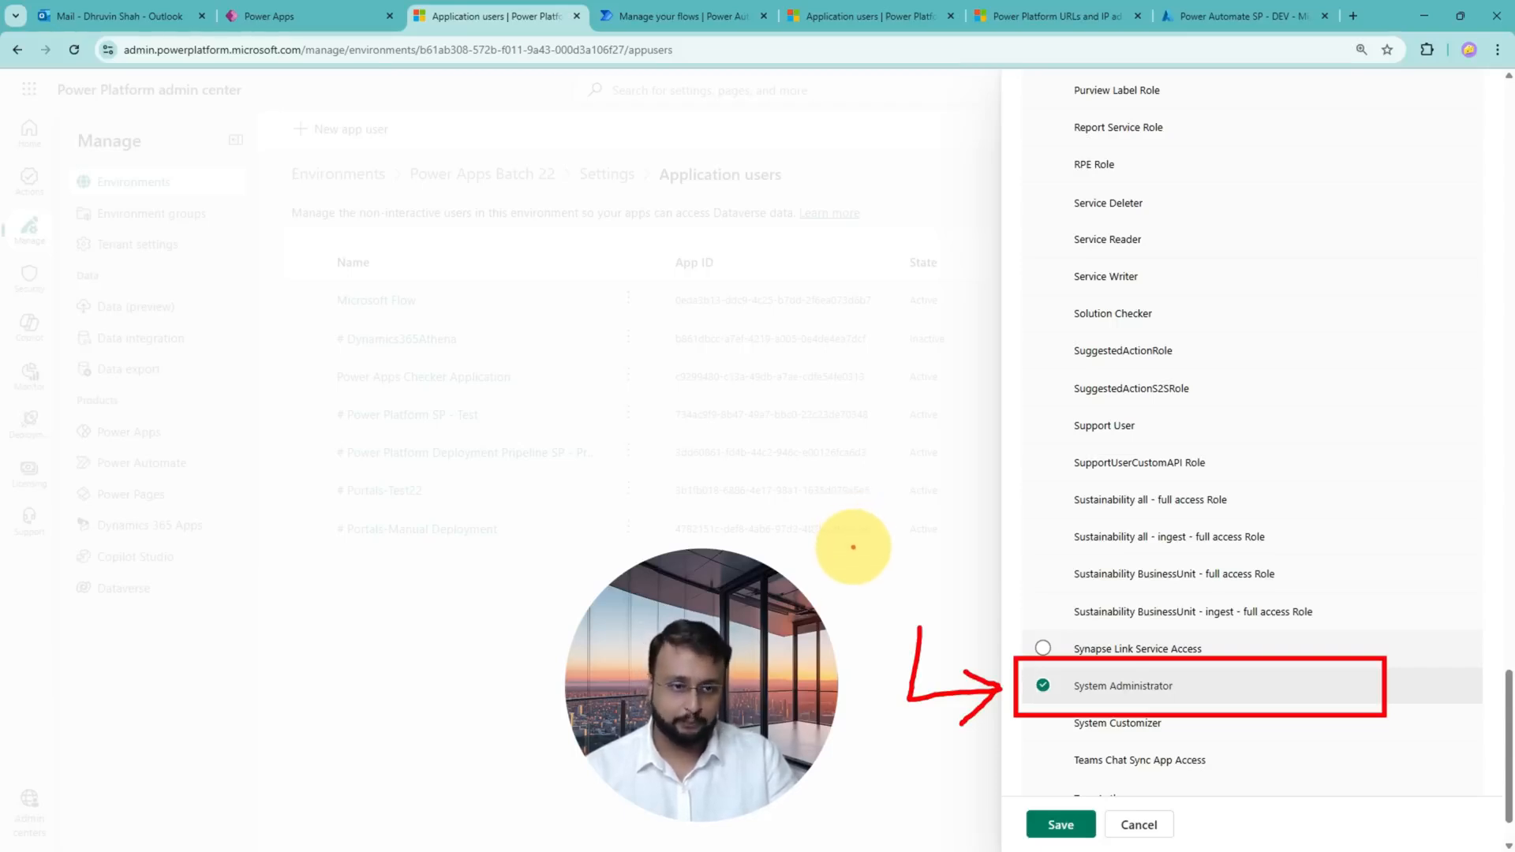
scroll(1183, 733, "up", 15)
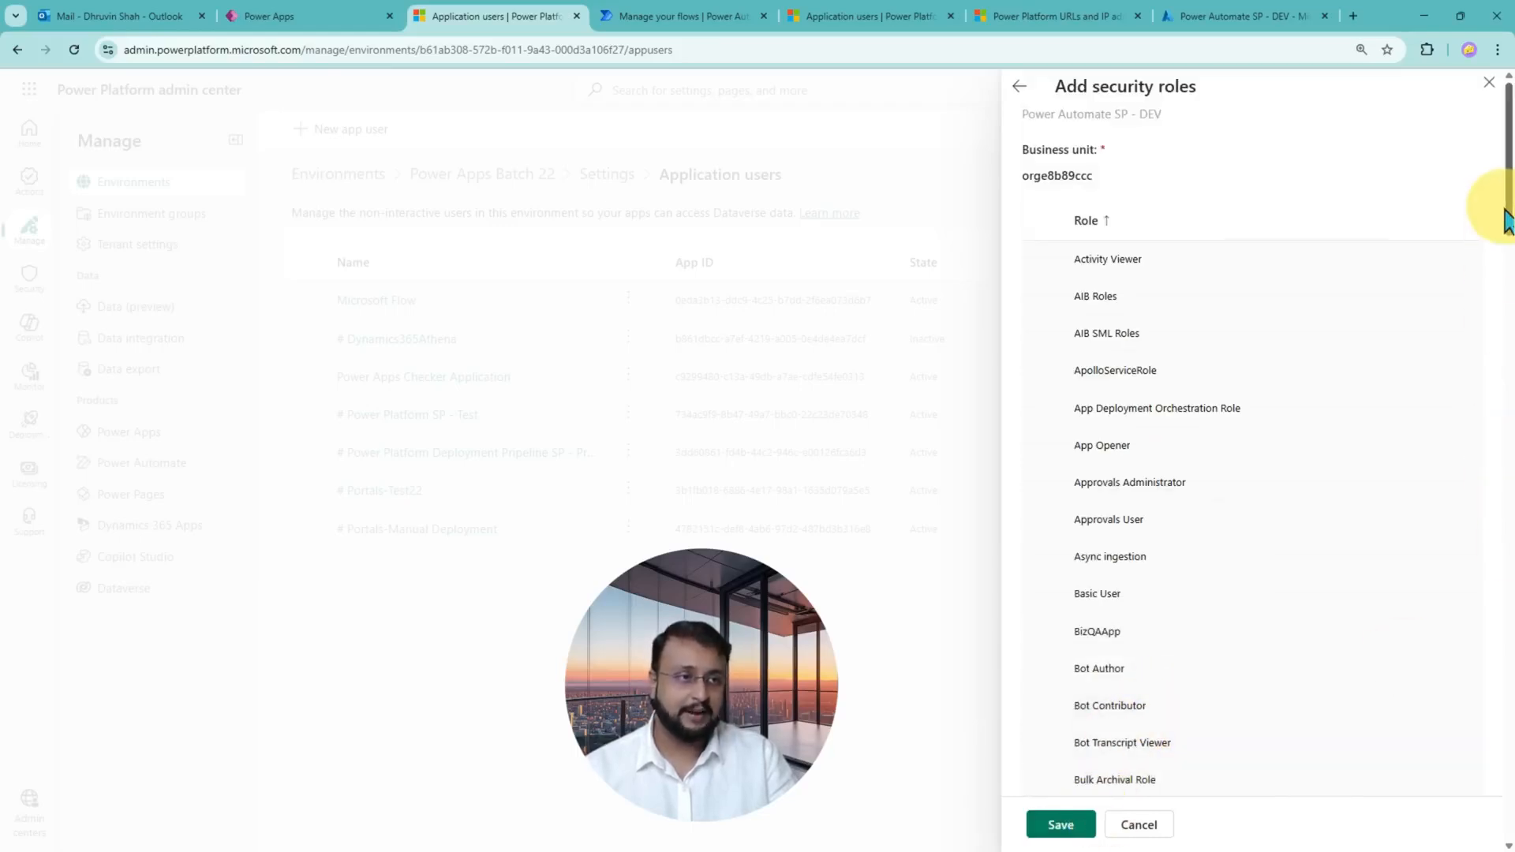
left_click_drag(1505, 202, 1461, 819)
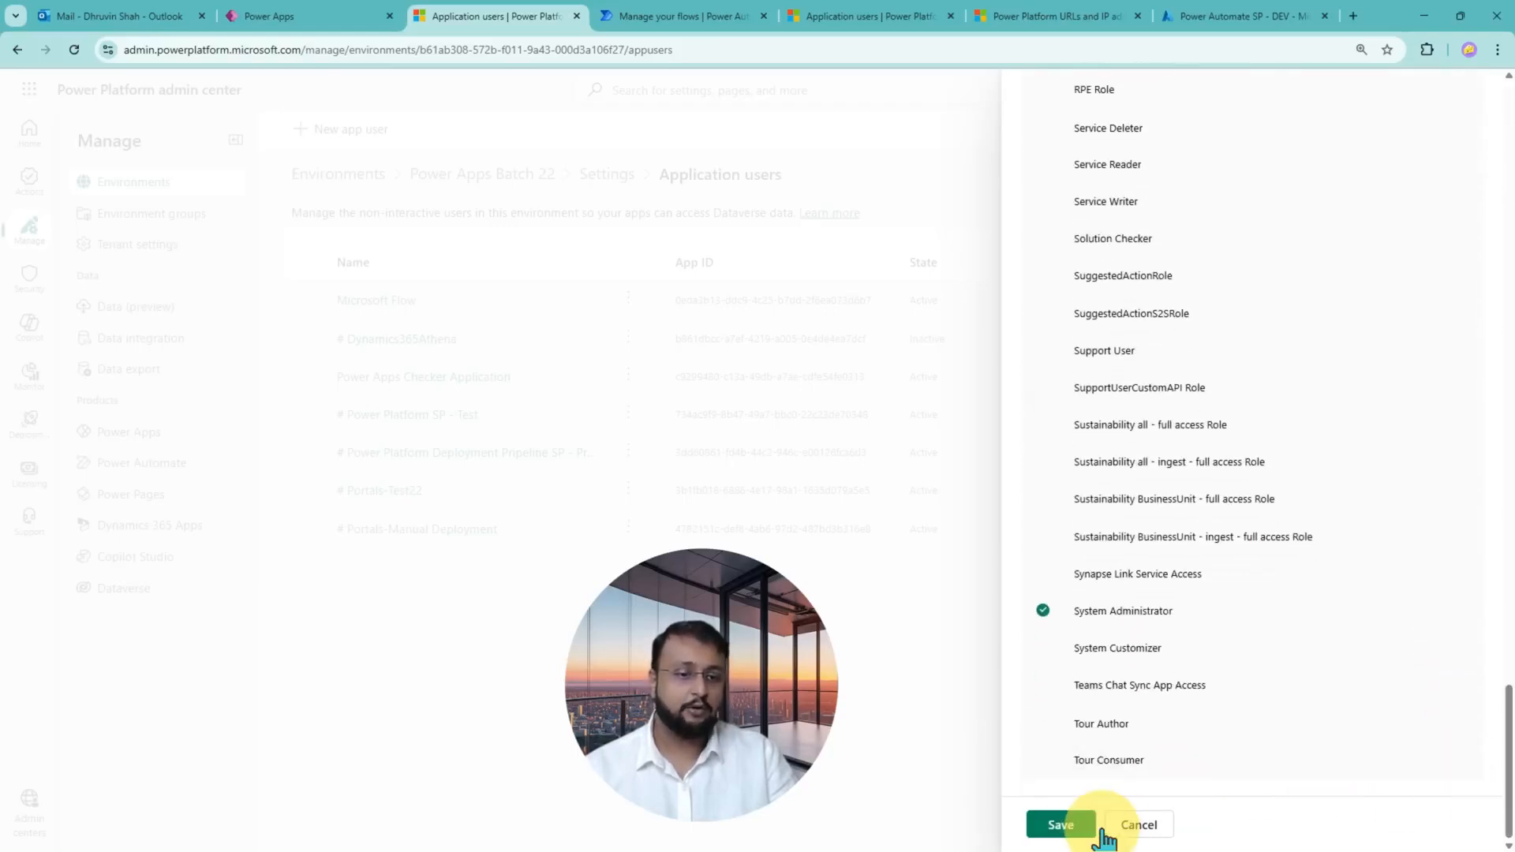
left_click(1067, 825)
left_click(800, 557)
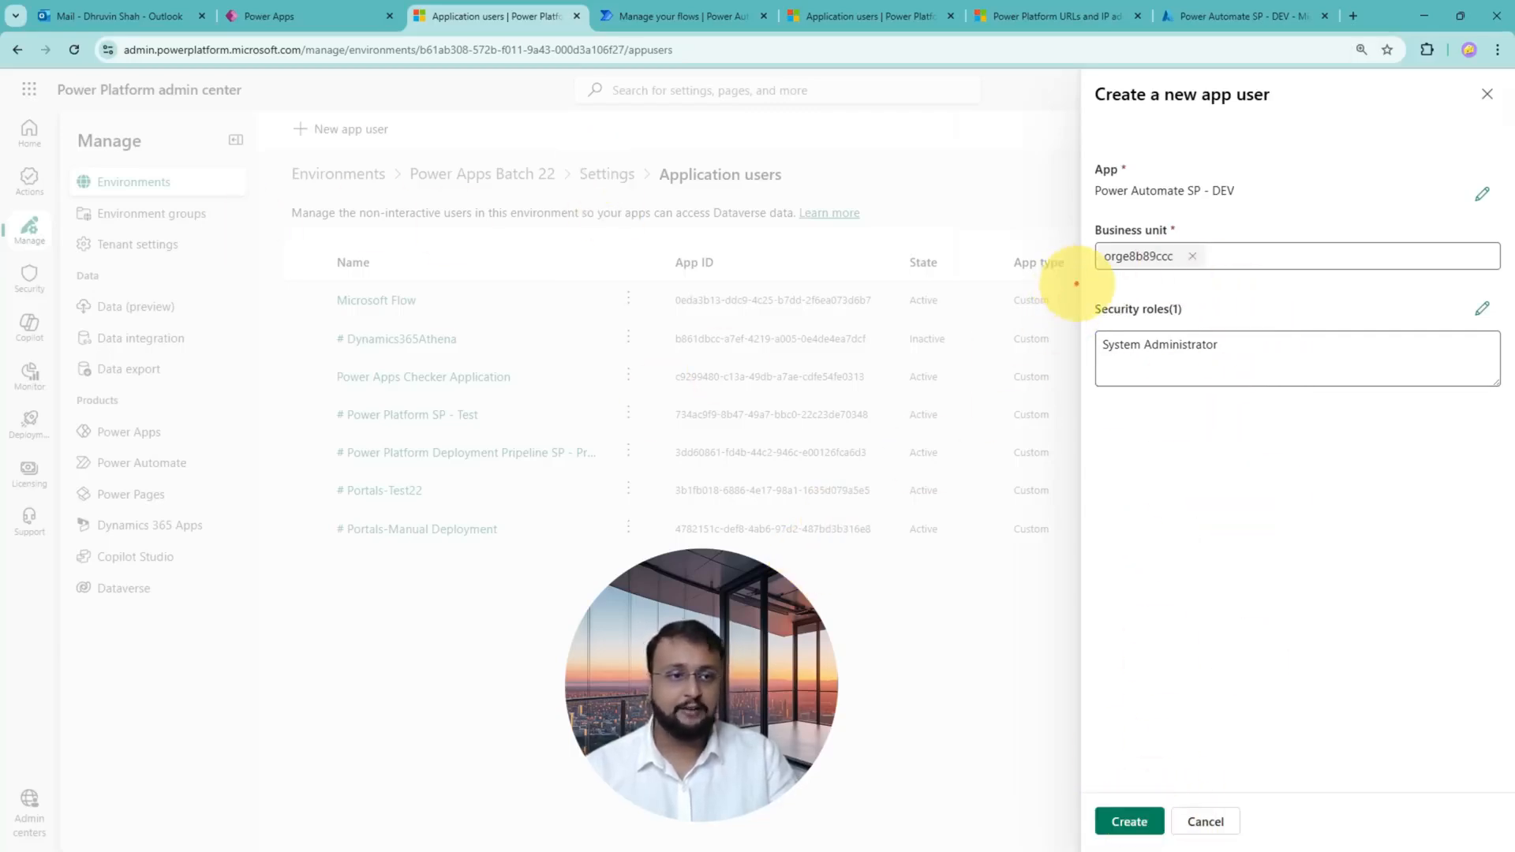
- Create the Power Automate SP - DEV app user in the environment with the chosen business unit and role
left_click_drag(1075, 281, 1511, 443)
mouse_move(1163, 670)
left_mouse_down()
mouse_move(1153, 778)
mouse_move(1171, 766)
left_mouse_up()
key("Escape")
left_click(1129, 823)
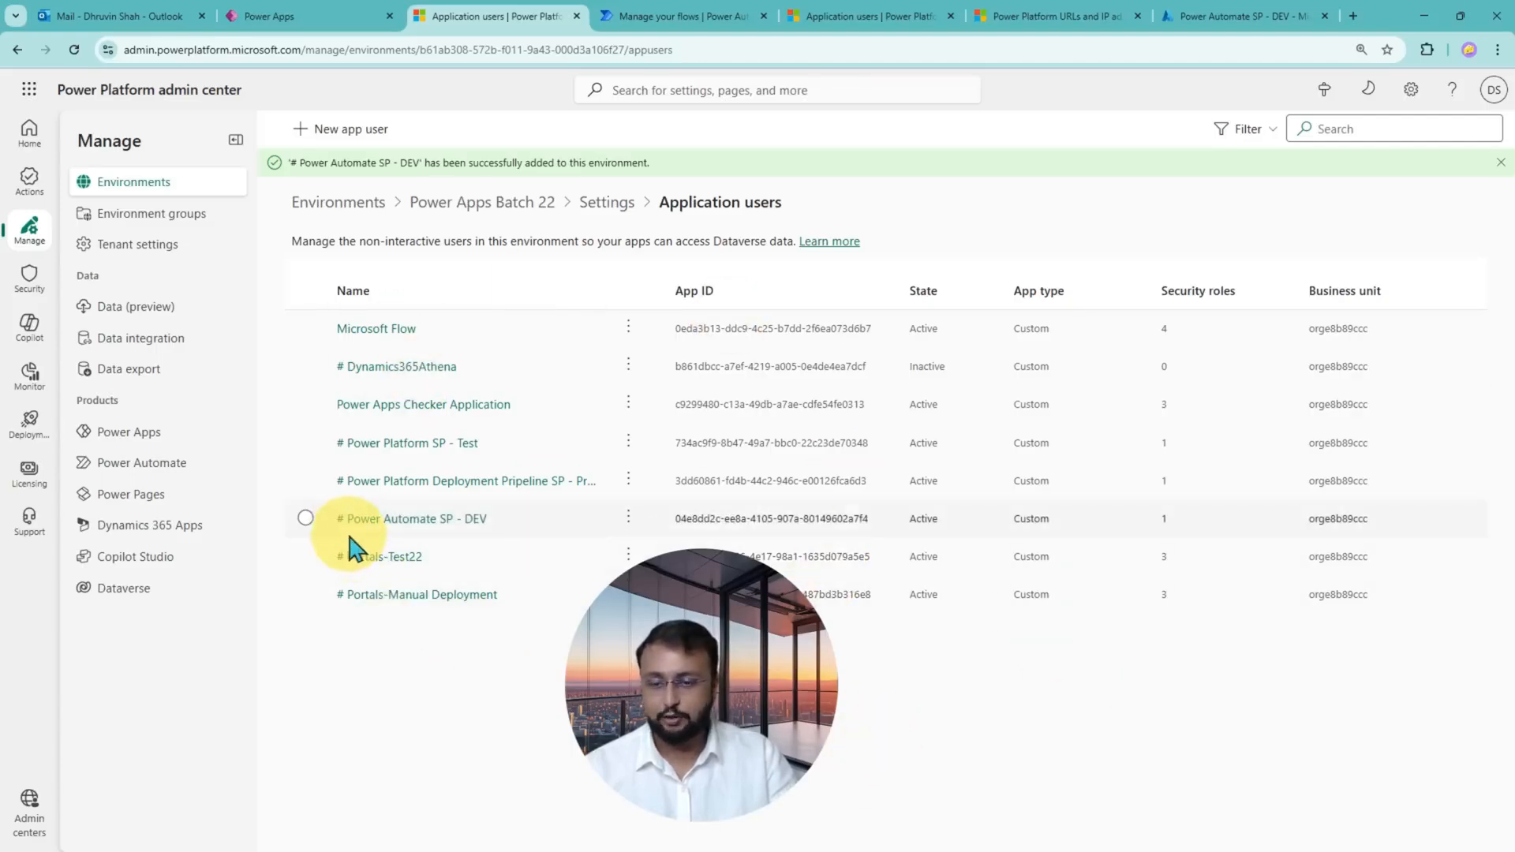
mouse_move(289, 497)
left_mouse_down()
mouse_move(809, 545)
mouse_move(1427, 543)
left_mouse_up()
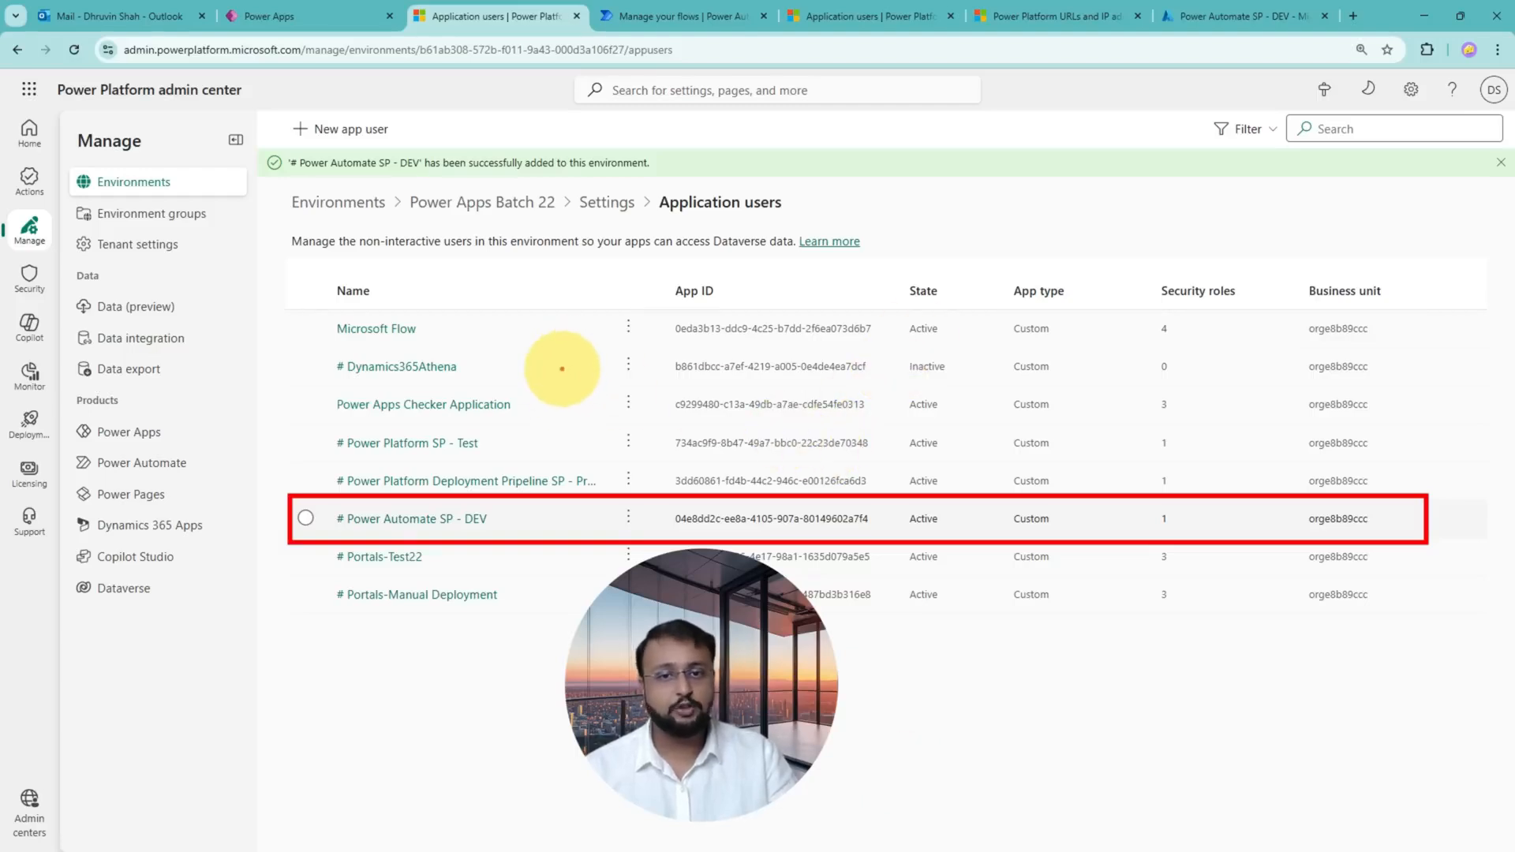
left_click_drag(531, 365, 602, 499)
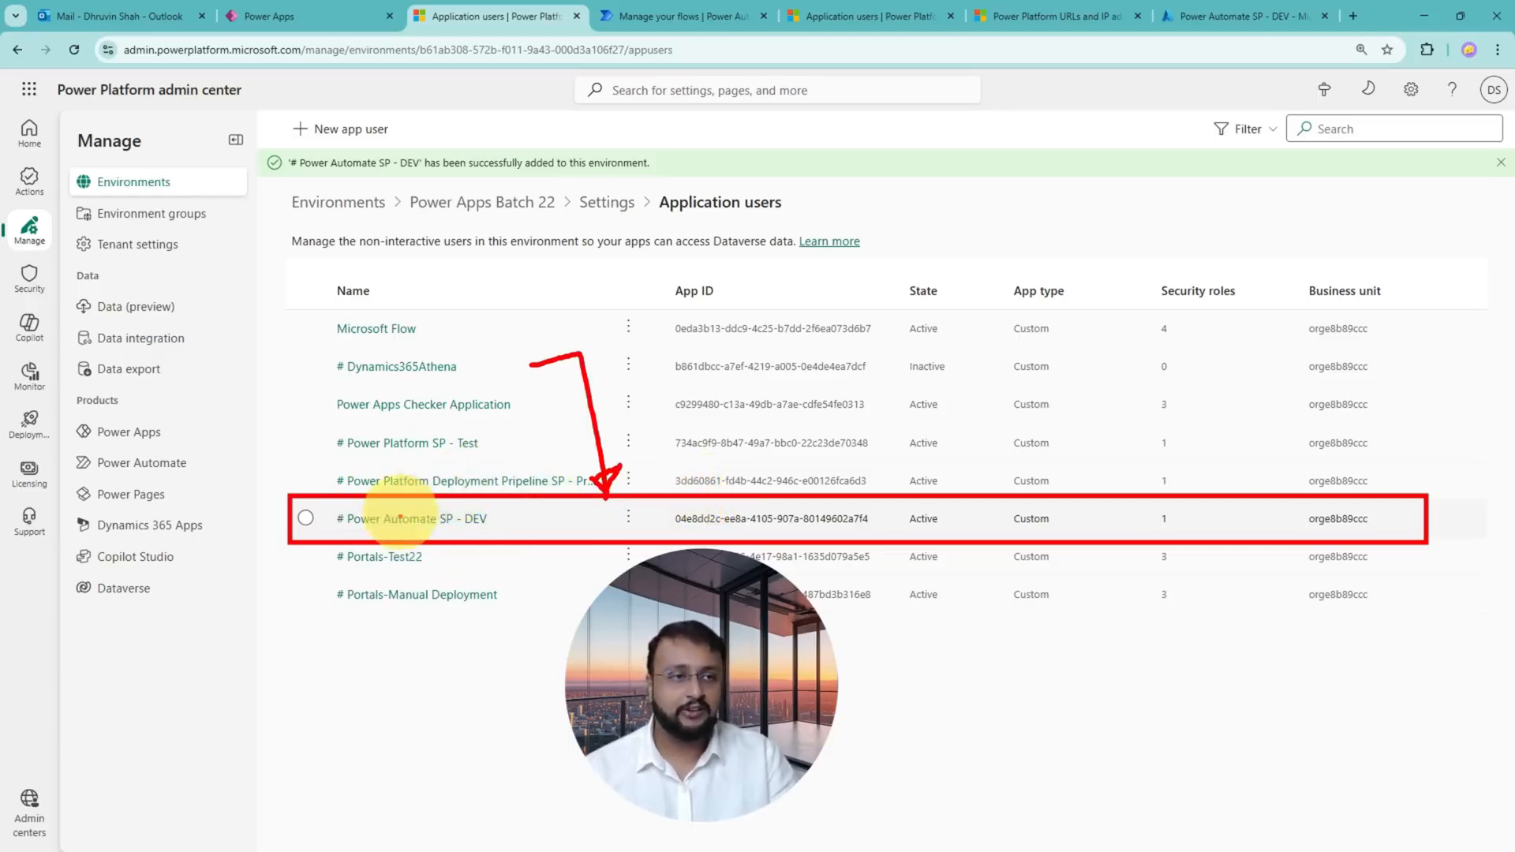
left_click_drag(353, 533, 448, 535)
mouse_move(287, 653)
left_mouse_down()
mouse_move(311, 534)
mouse_move(328, 528)
mouse_move(333, 548)
mouse_move(324, 516)
mouse_move(346, 507)
mouse_move(344, 527)
left_mouse_up()
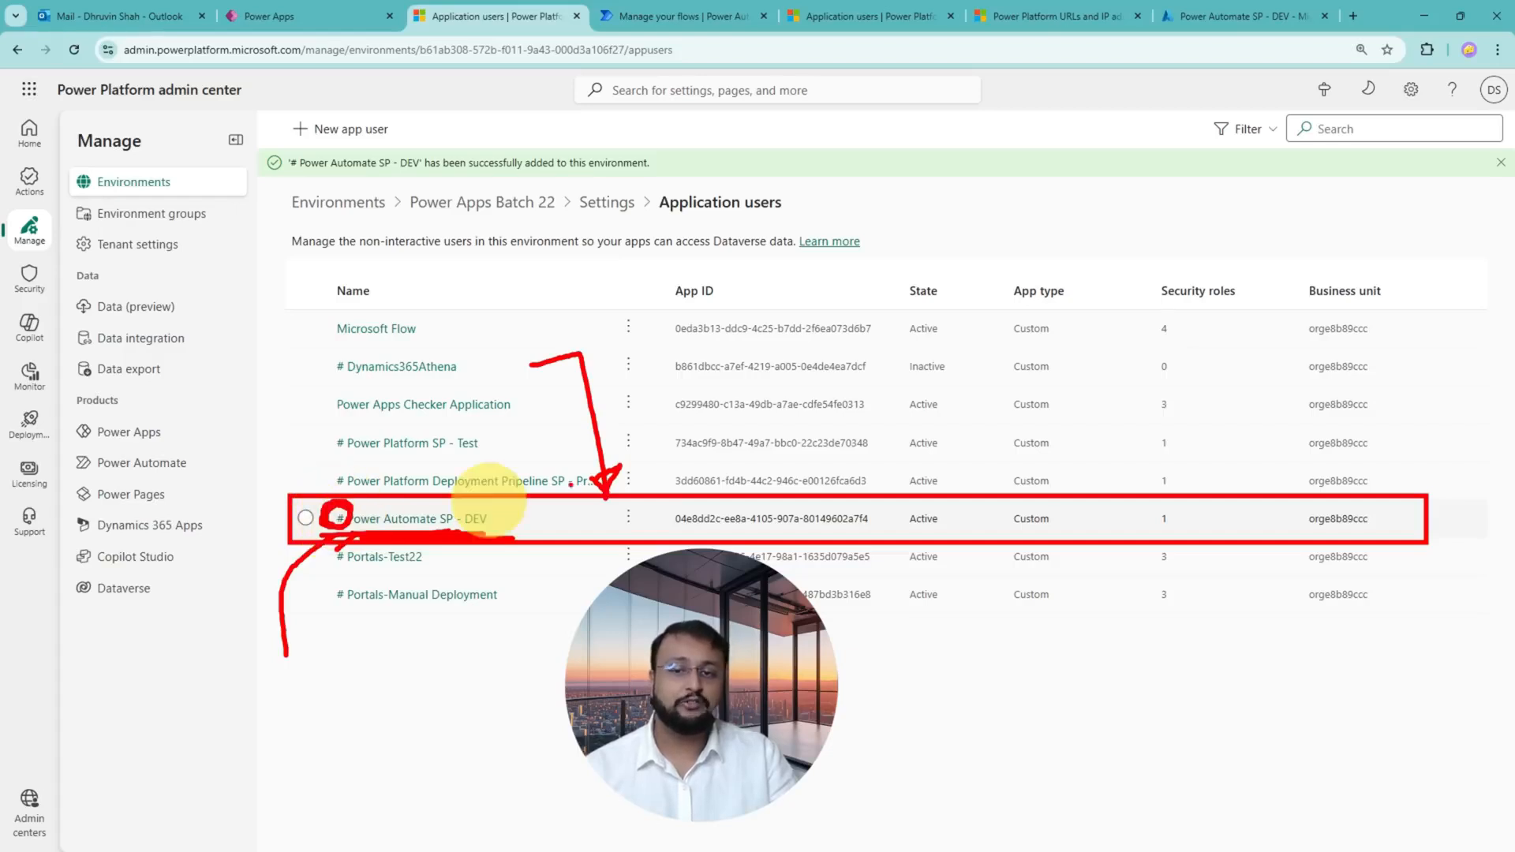
left_click_drag(820, 404, 927, 404)
left_click_drag(797, 430, 903, 424)
left_click_drag(881, 350, 858, 467)
mouse_move(950, 372)
left_mouse_down()
mouse_move(939, 448)
mouse_move(1129, 465)
mouse_move(947, 450)
left_mouse_up()
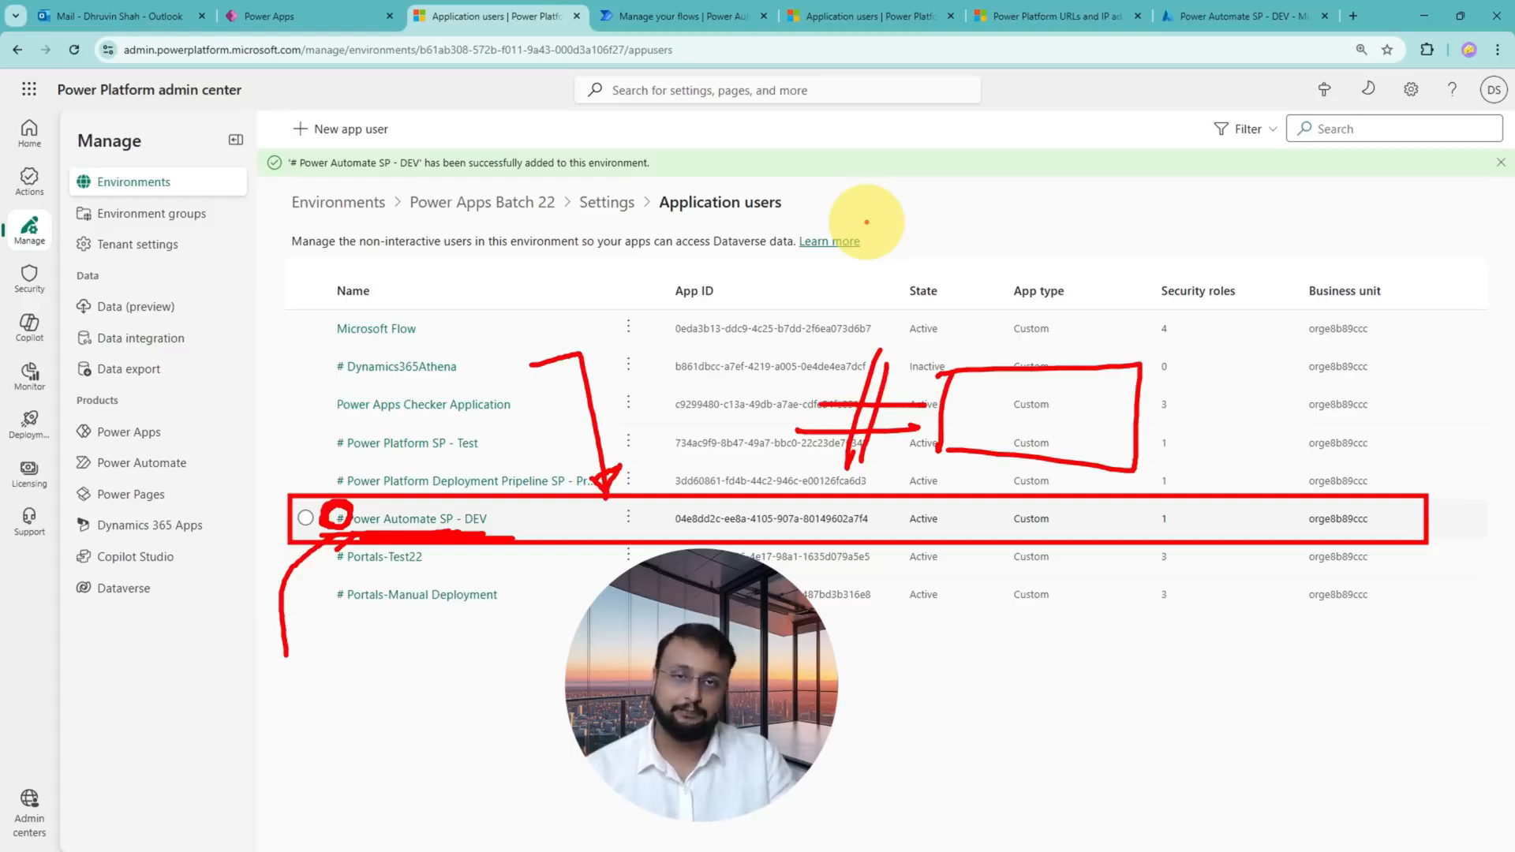
key("Escape")
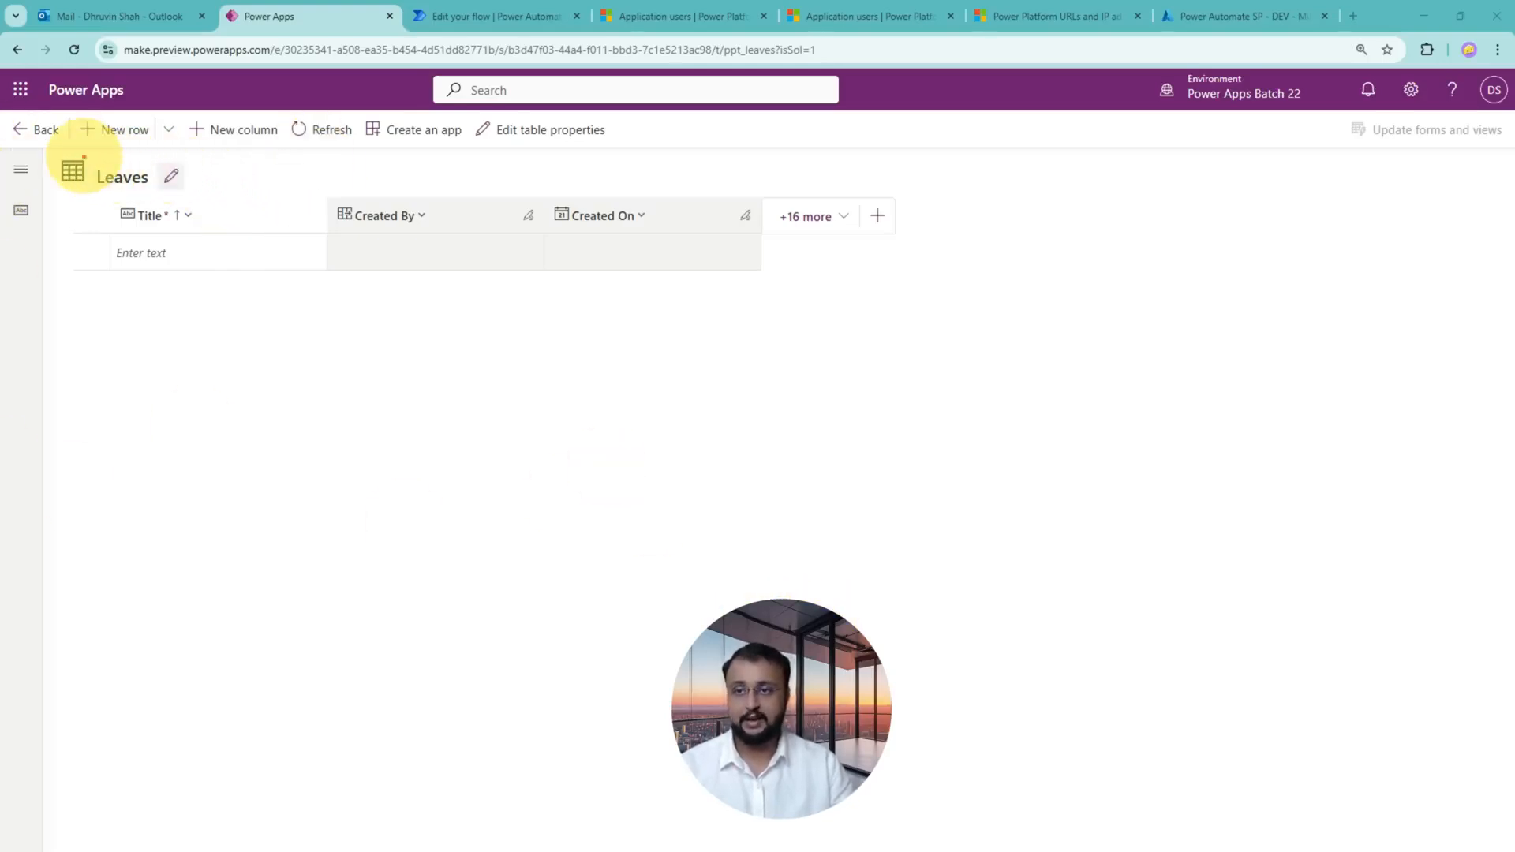
mouse_move(79, 152)
left_mouse_down()
mouse_move(800, 338)
mouse_move(824, 387)
left_mouse_up()
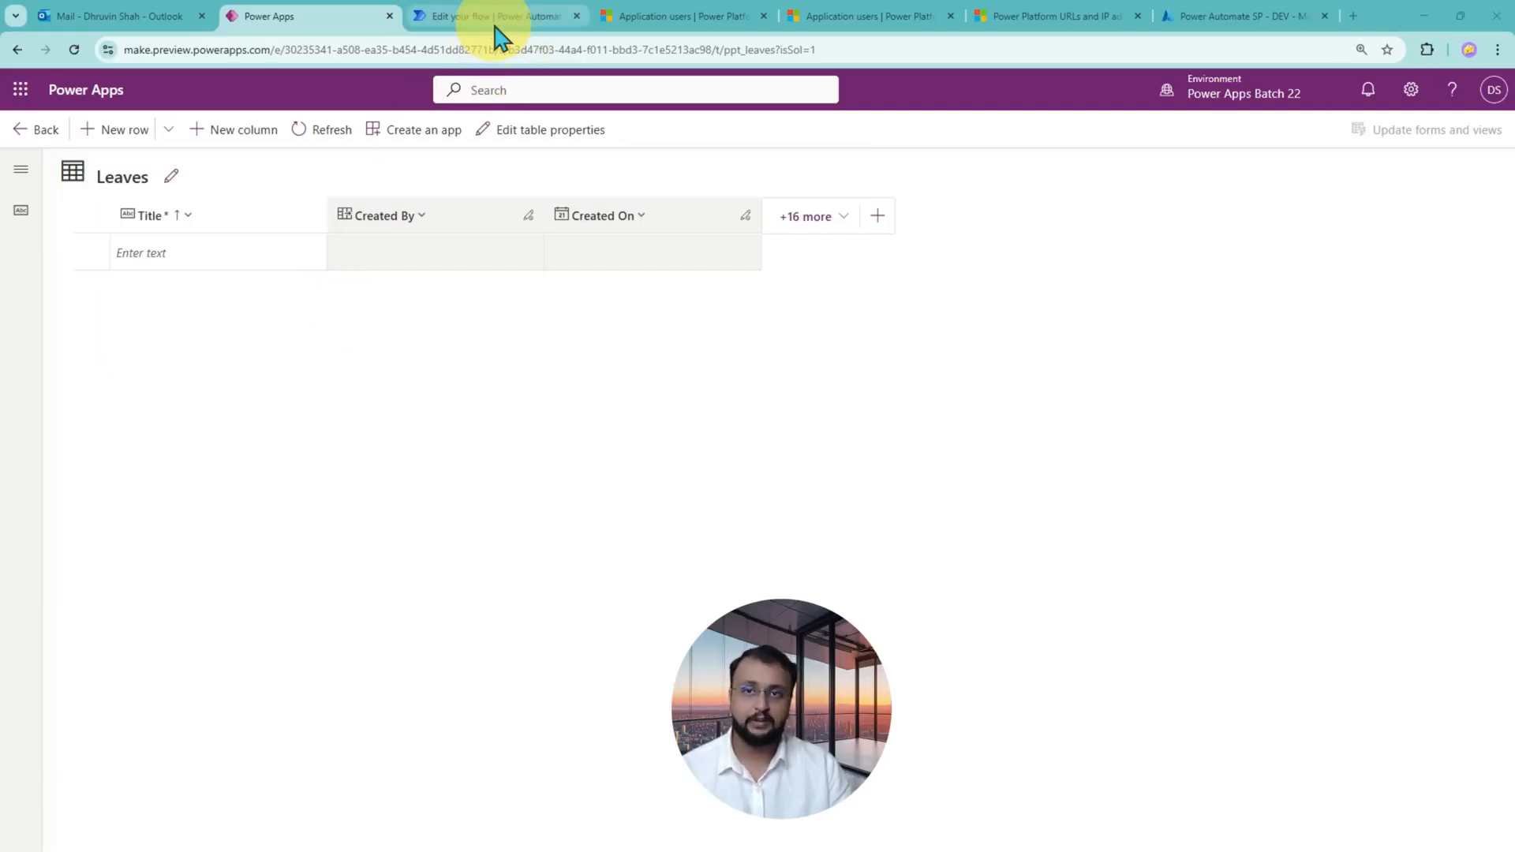
- Switch to the Add Leaves flow in Power Automate and add a Microsoft Dataverse Add a new row action after Compose
left_click(496, 23)
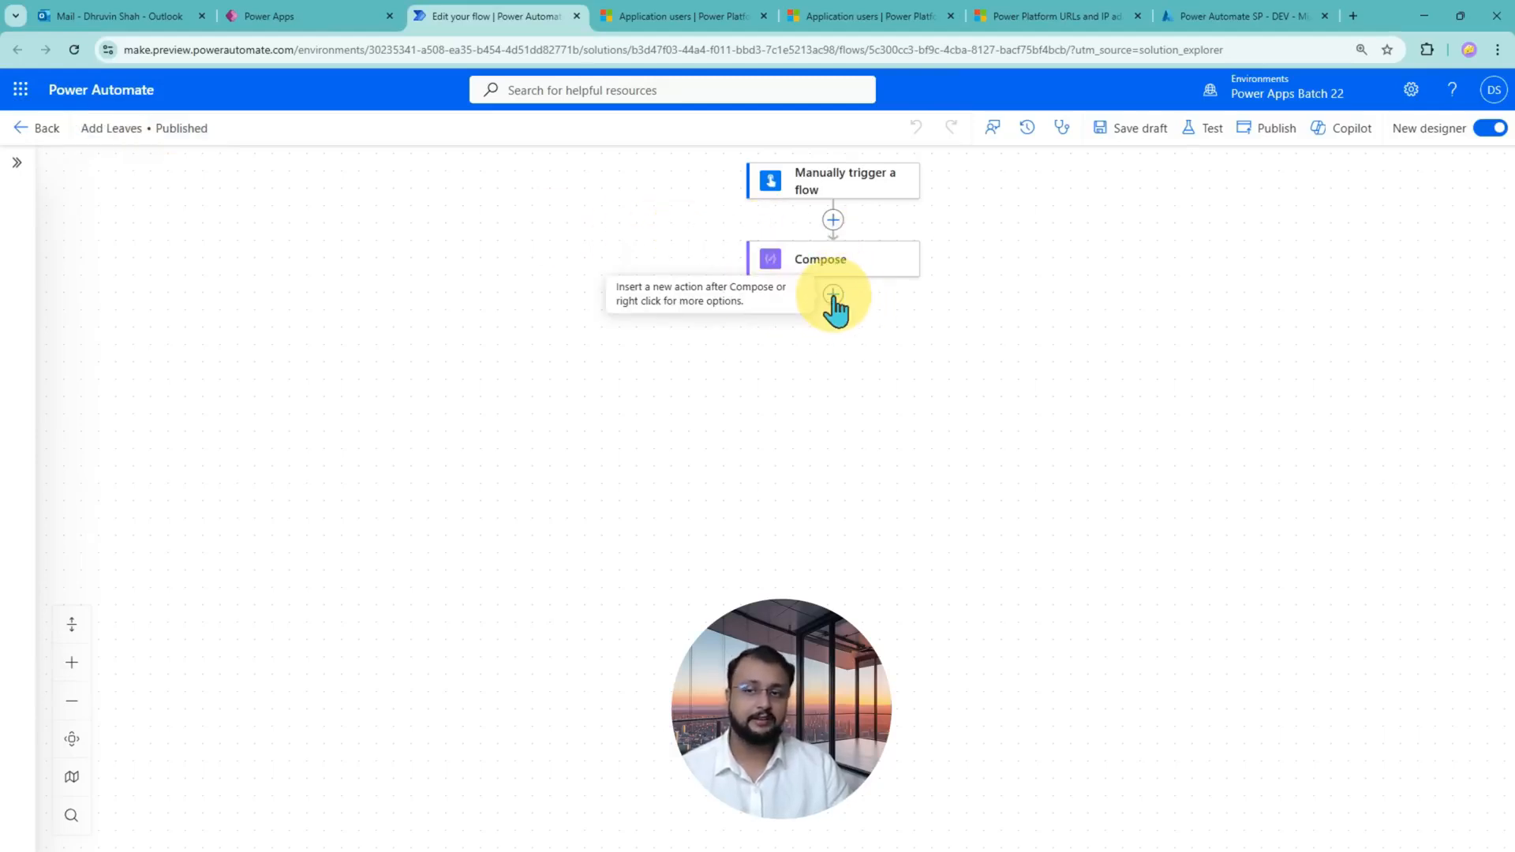
left_click(833, 294)
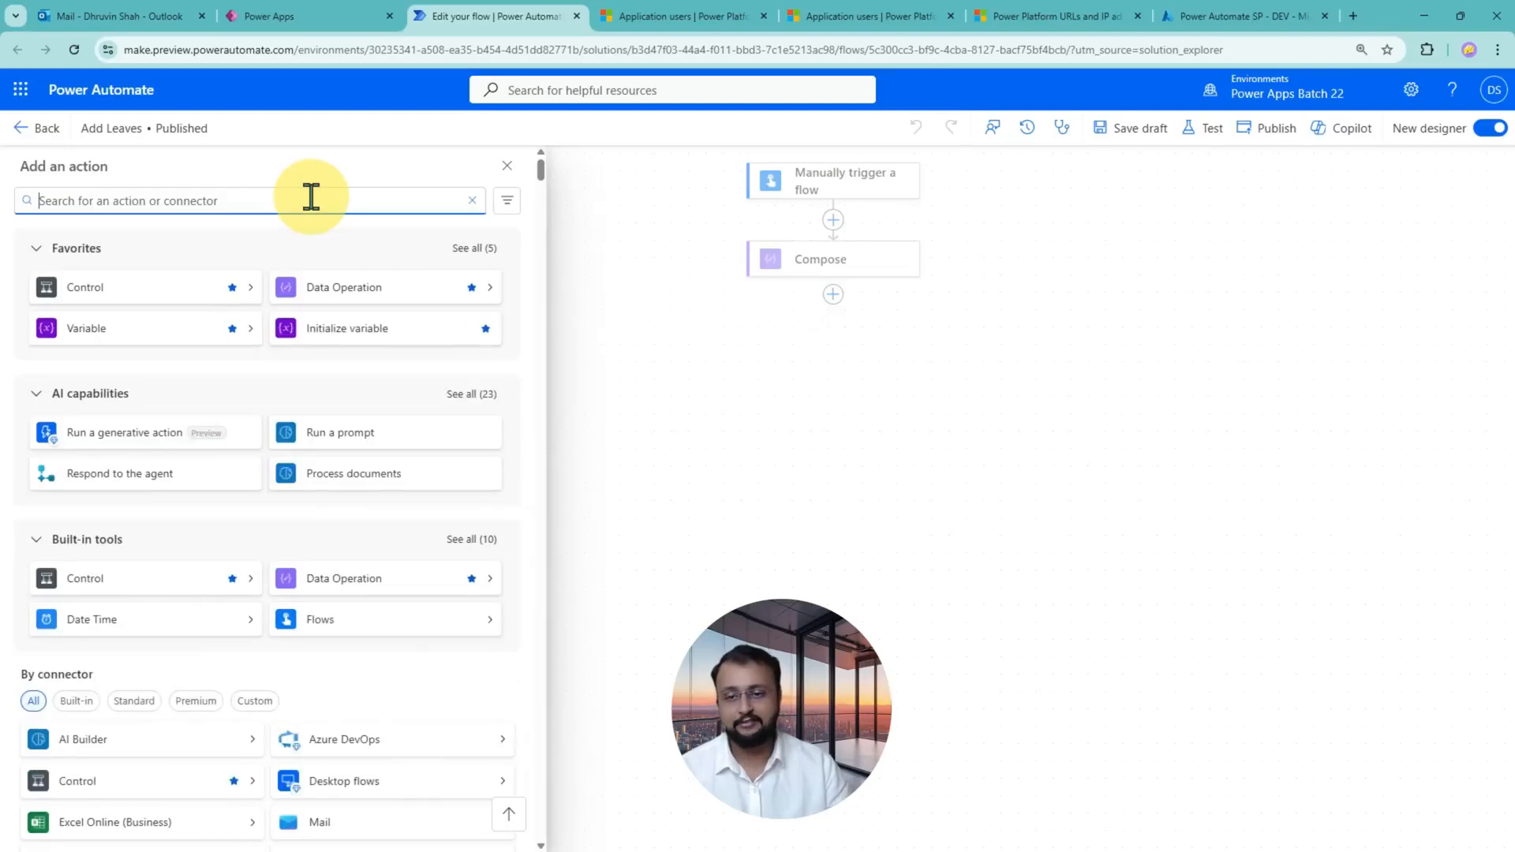
type("dataver")
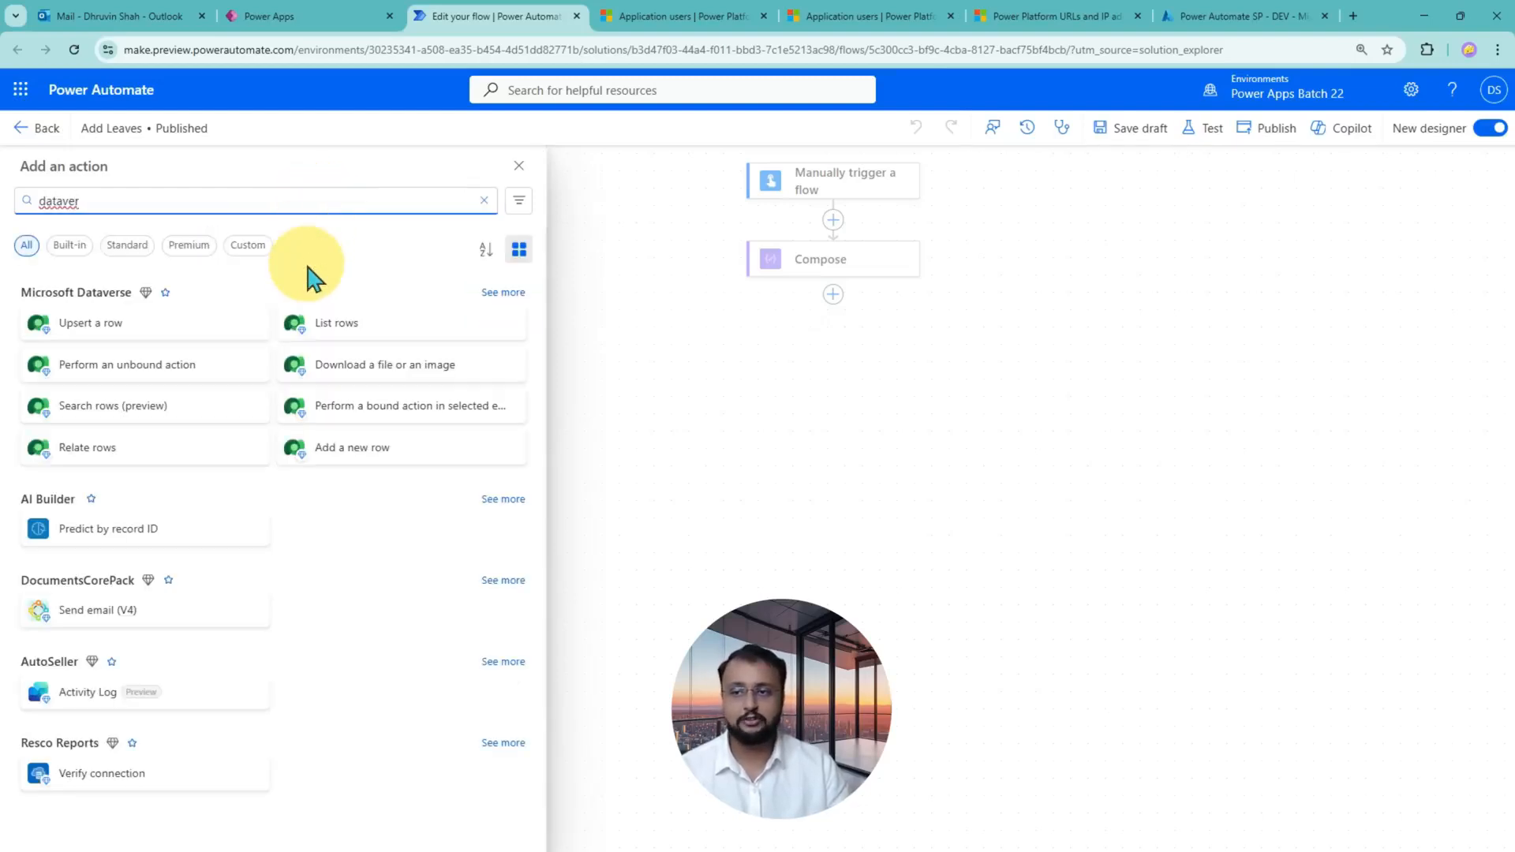
left_click(509, 293)
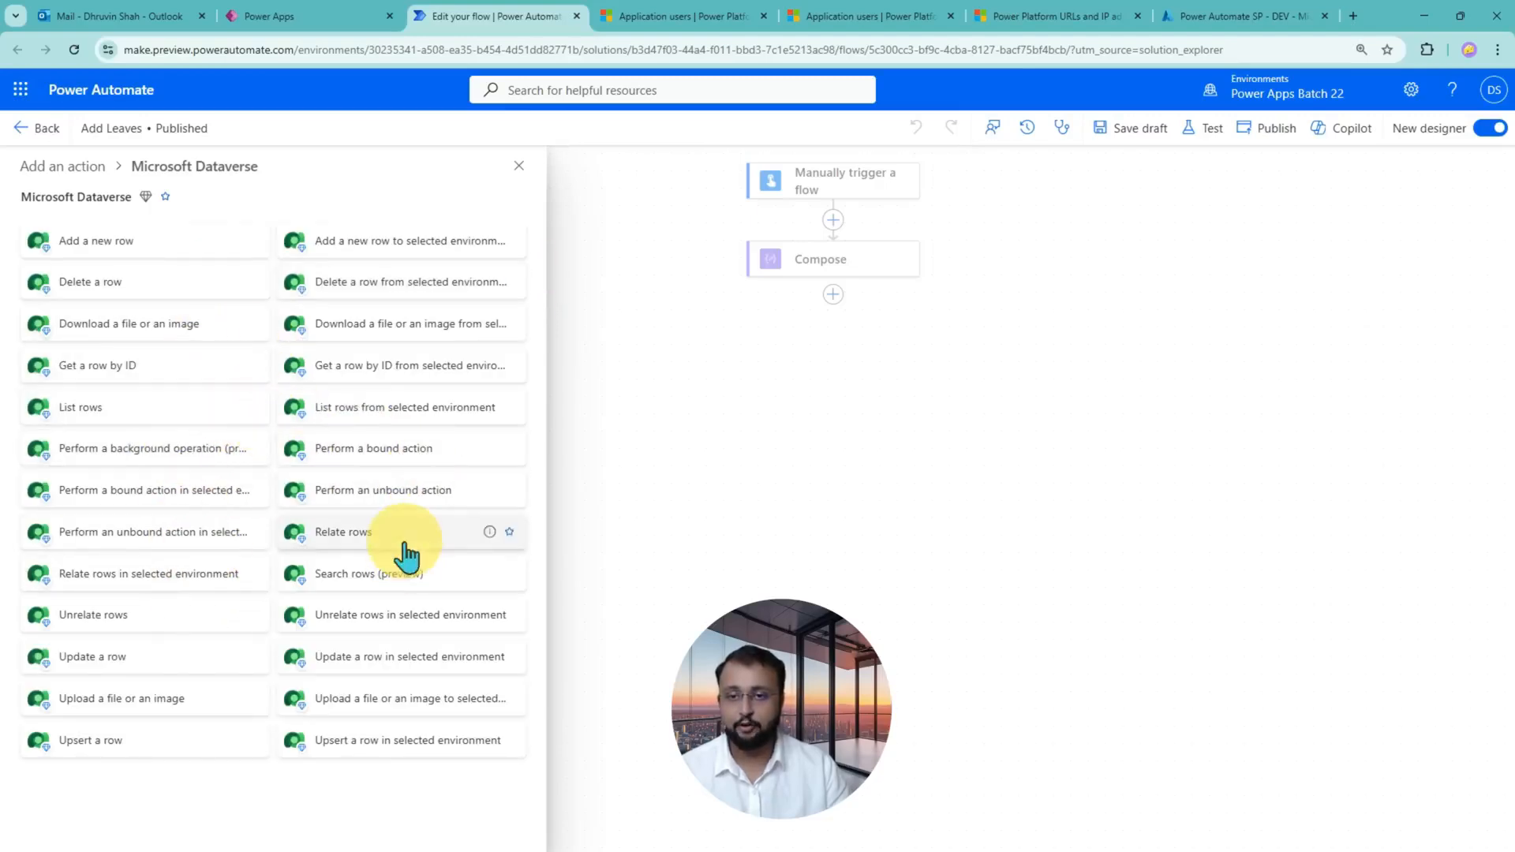
left_click(183, 250)
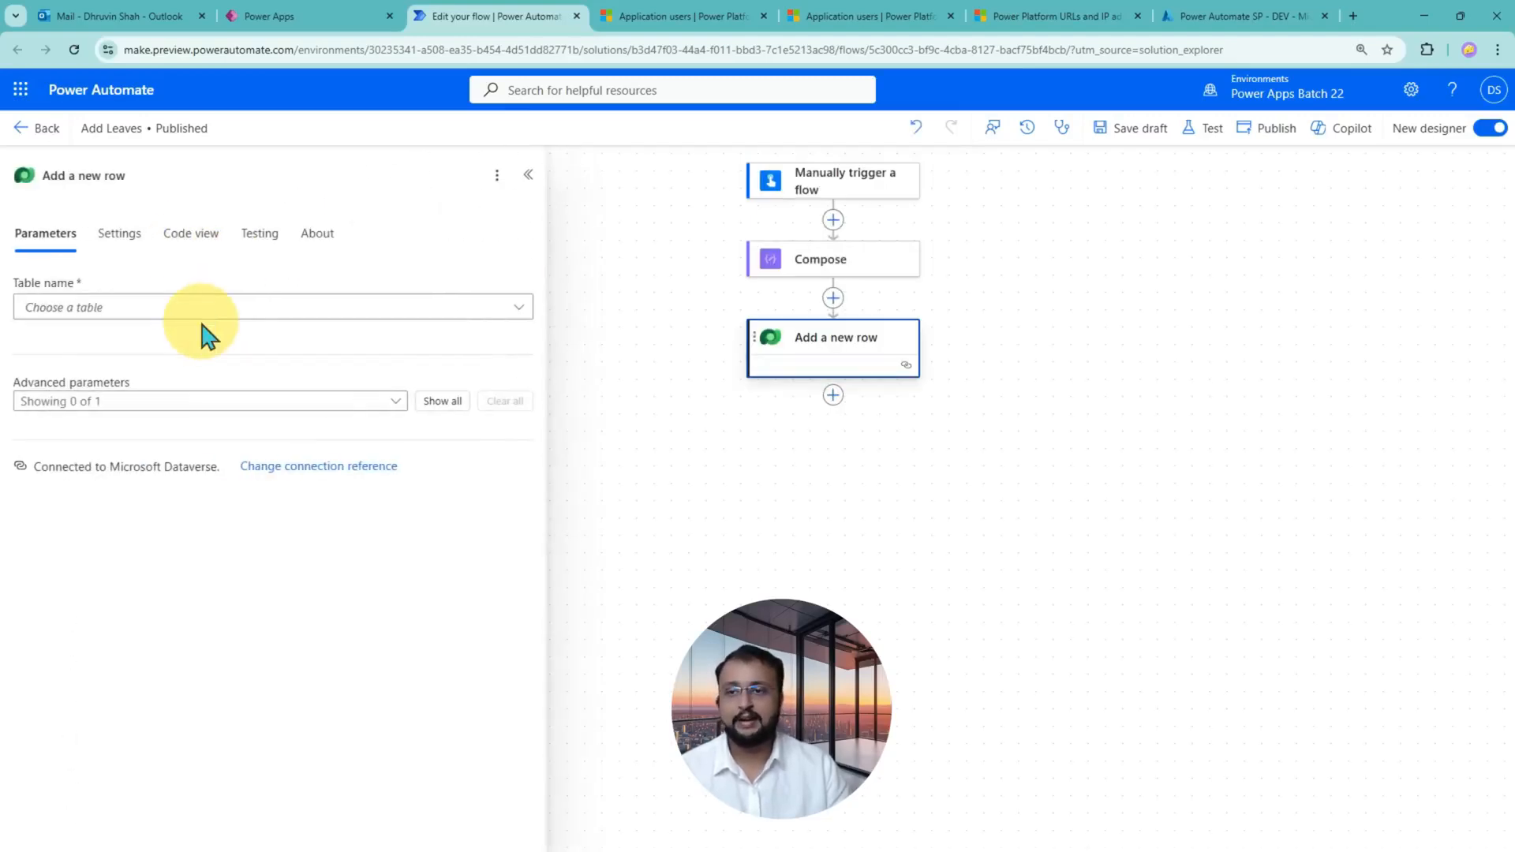
- Set the Add a new row action's table to Leaves and its Title to "Title 1", and open its connection reference options
left_click(204, 312)
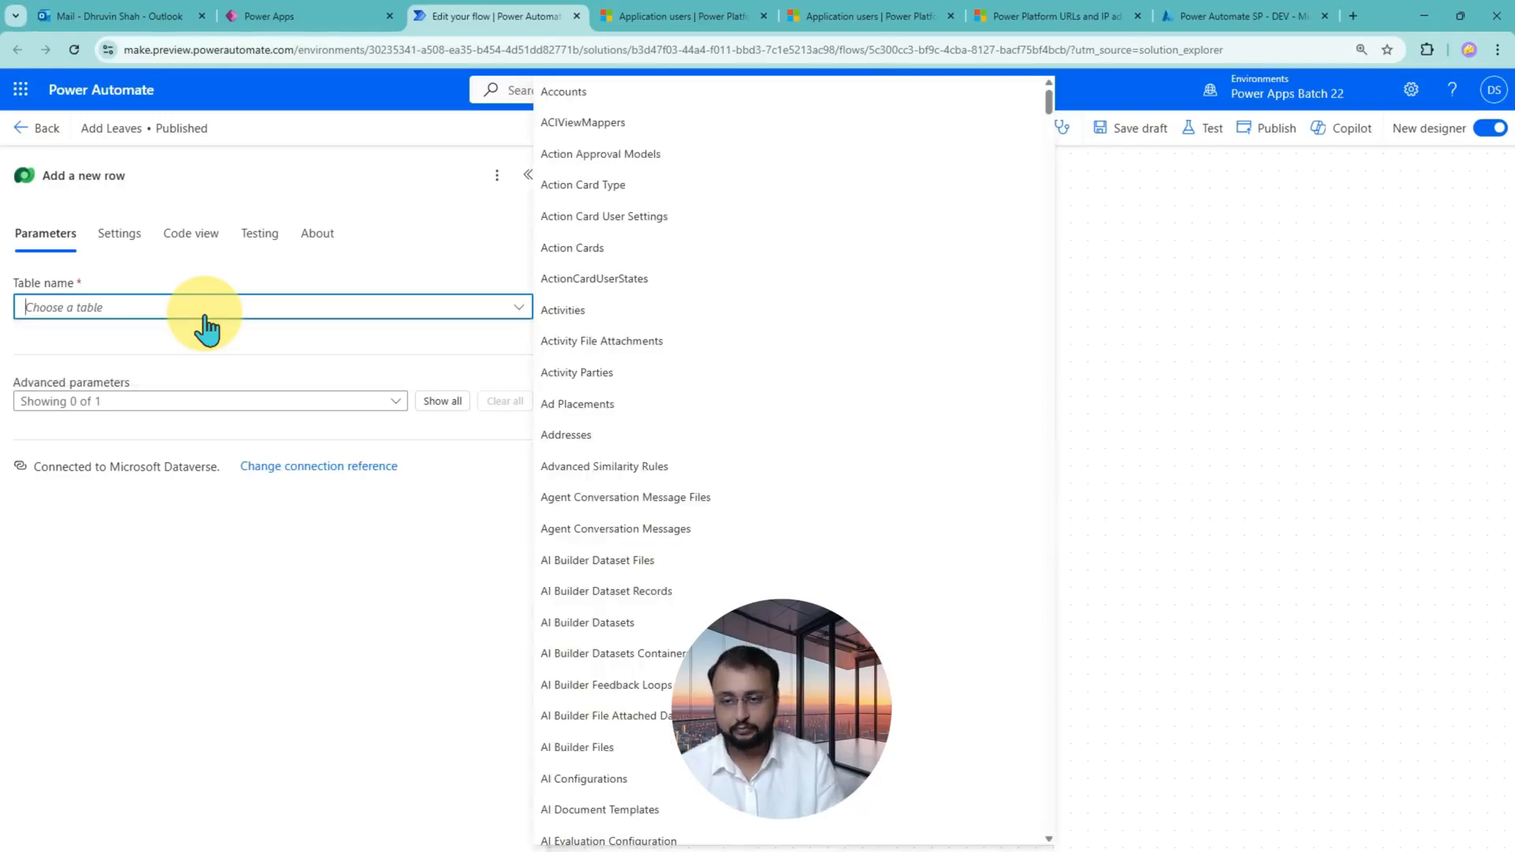
type("leav")
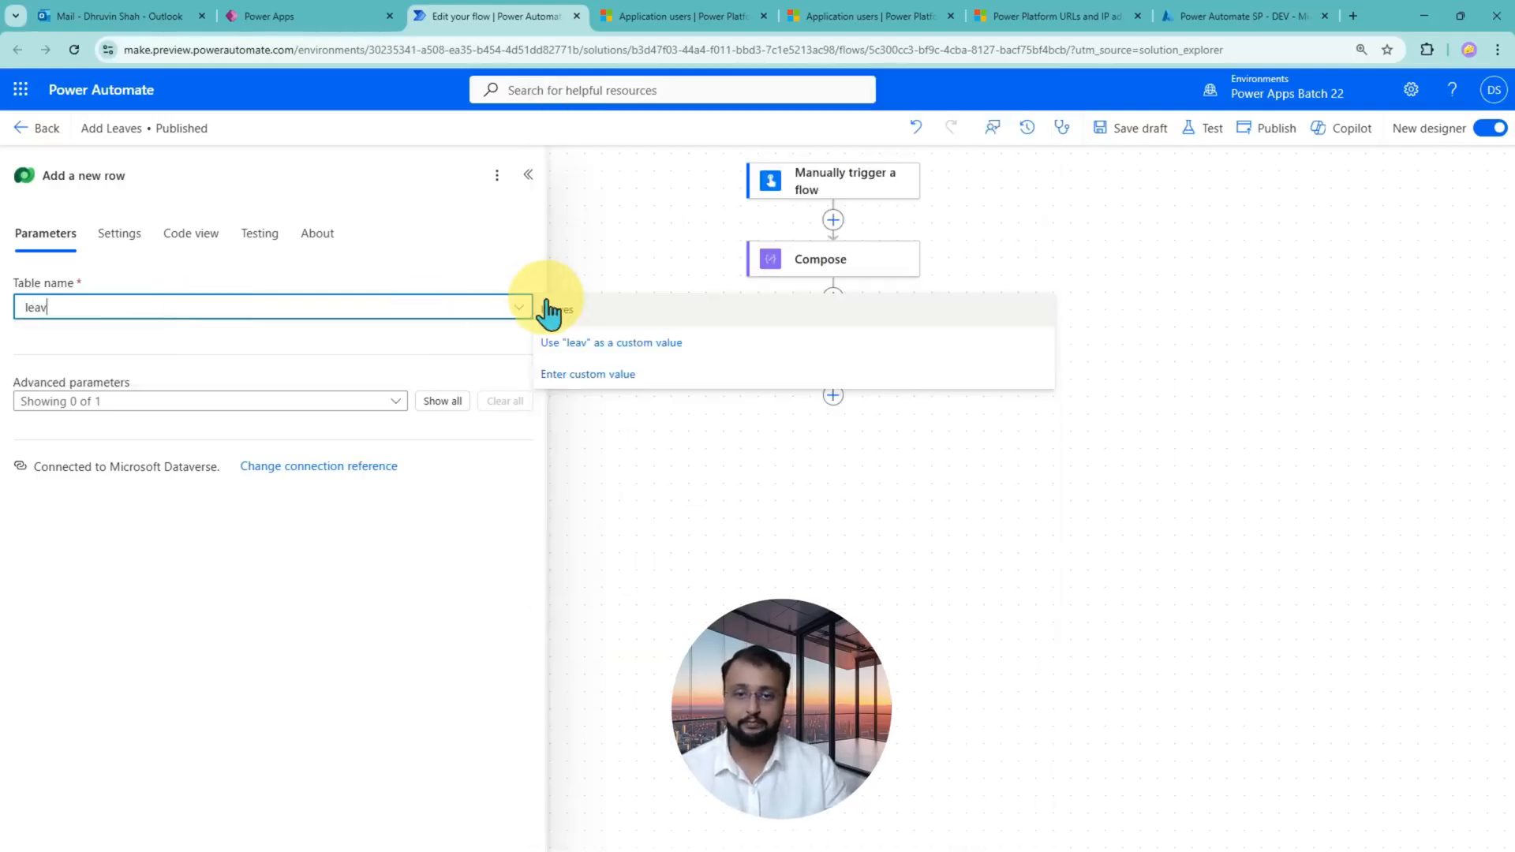
left_click(550, 310)
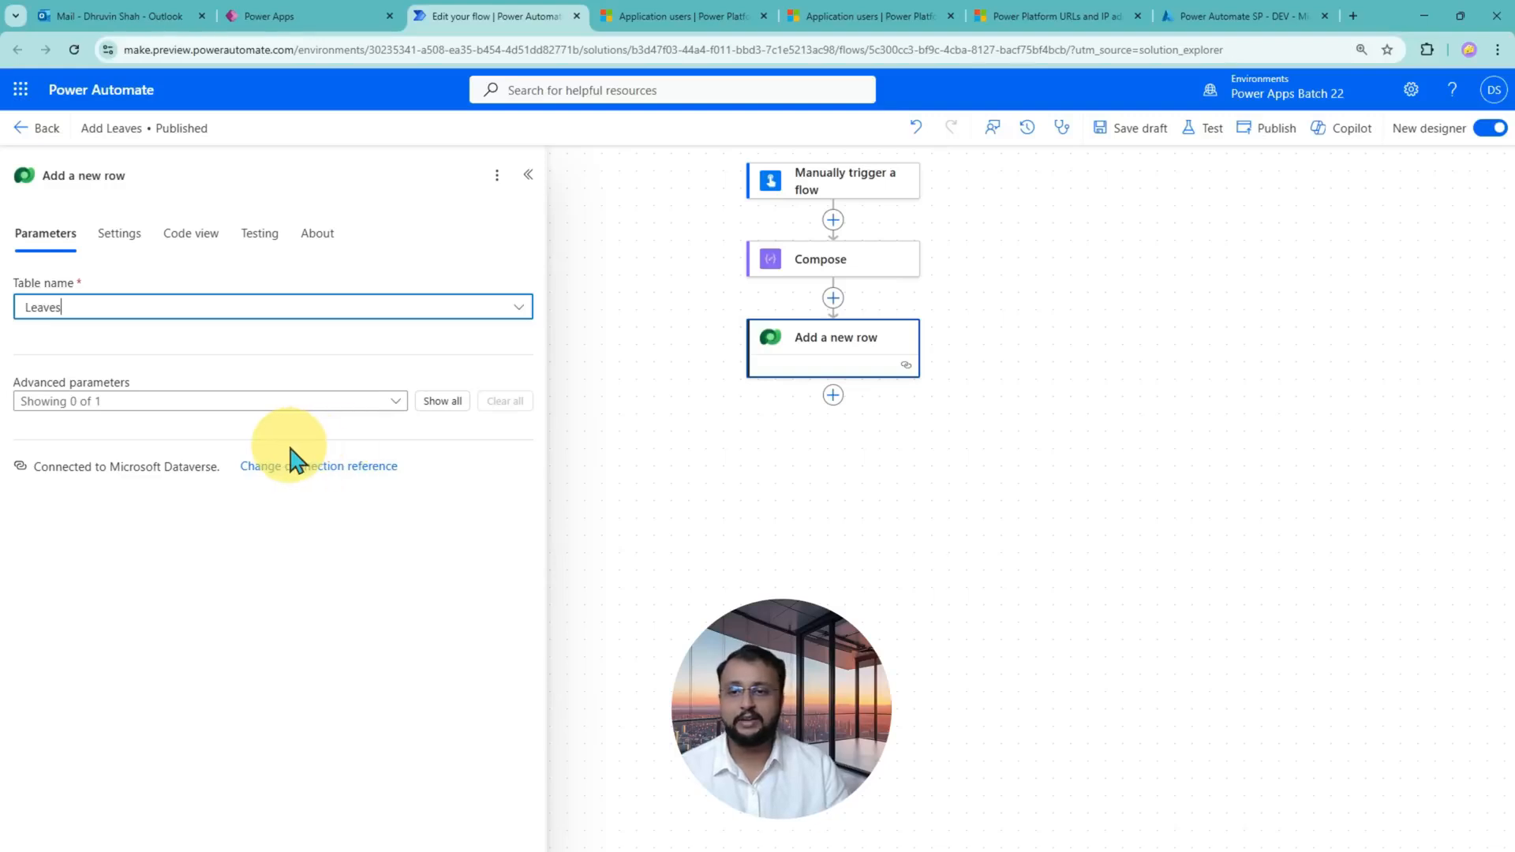
left_click(154, 363)
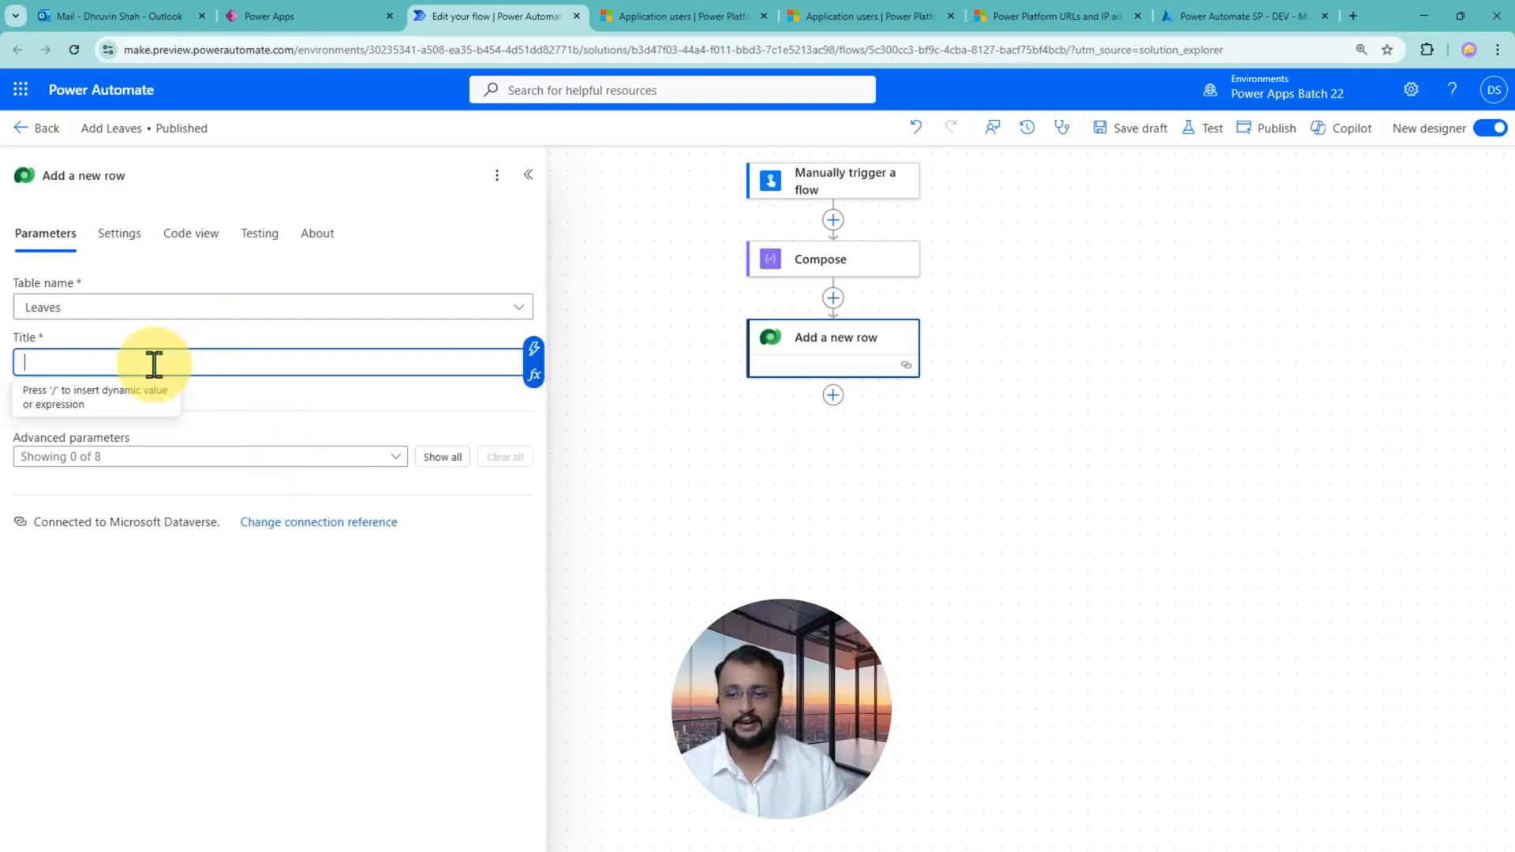
type("Title 1")
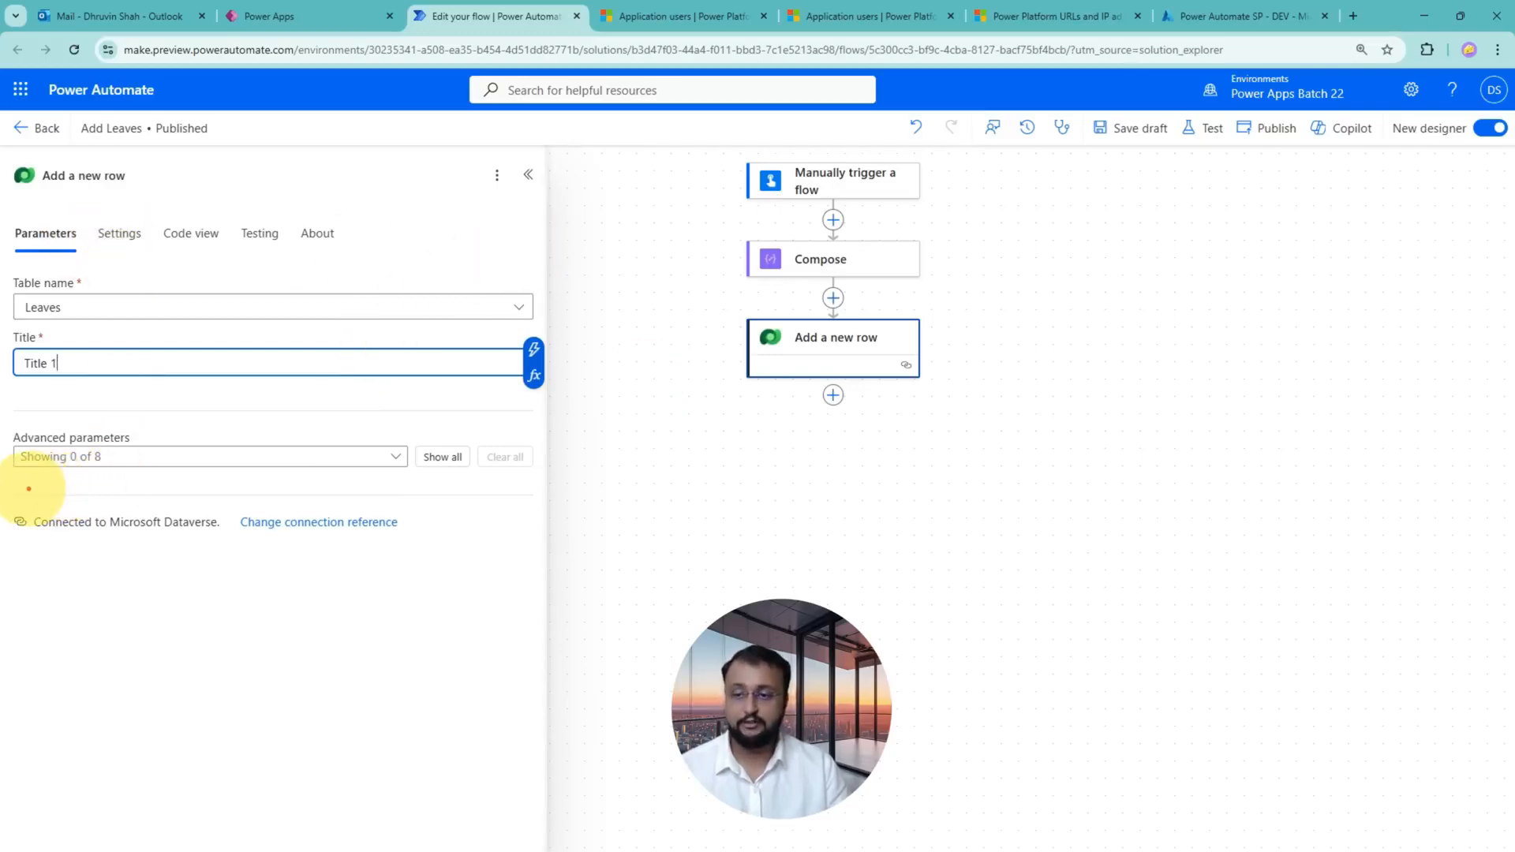
left_click(312, 523)
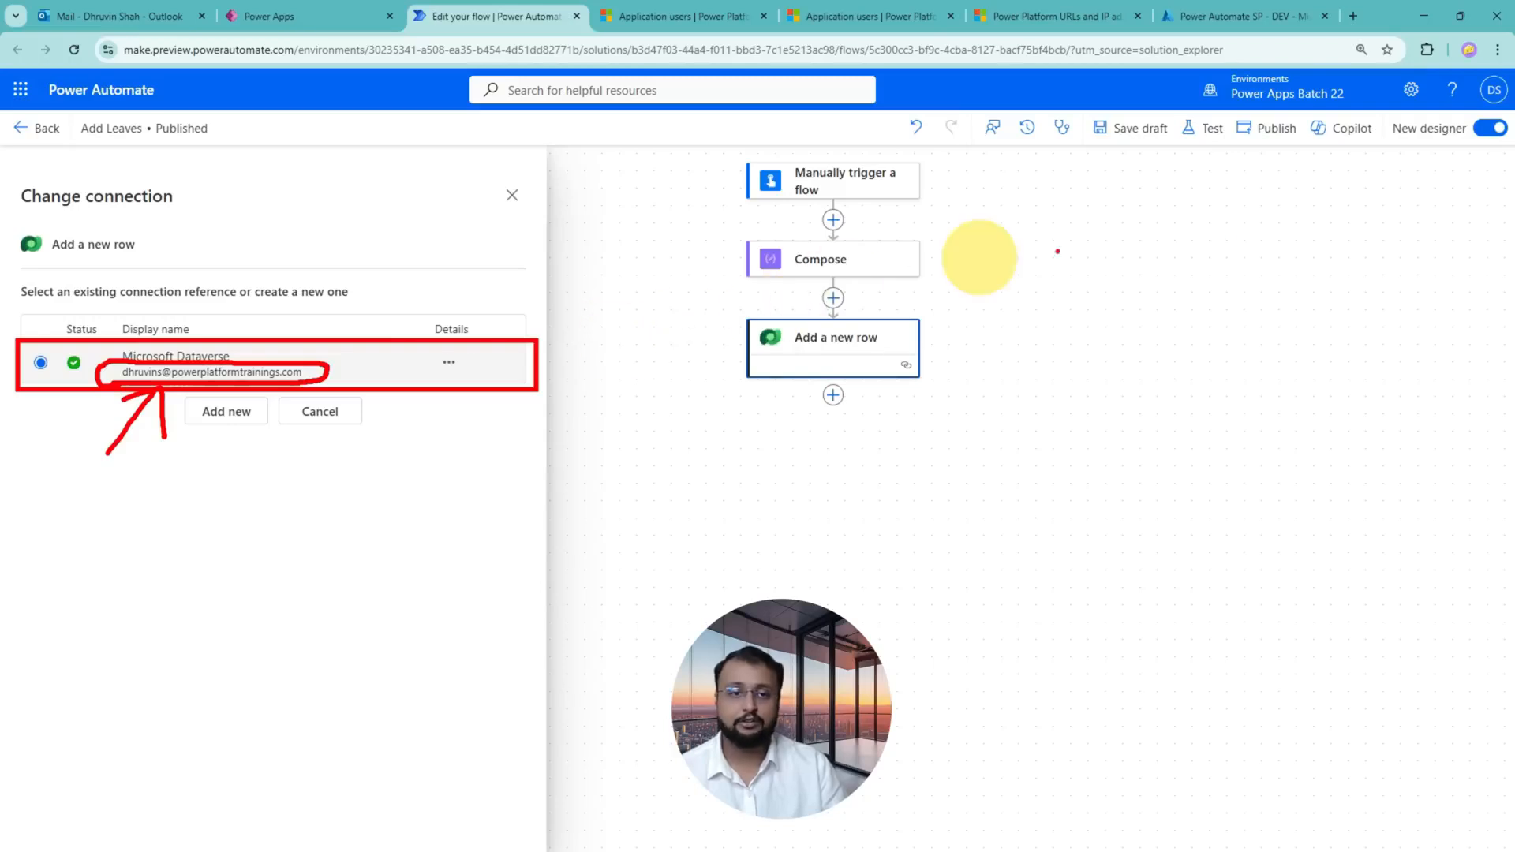
- Publish the Add Leaves flow and run it as a manual test
left_click(1229, 139)
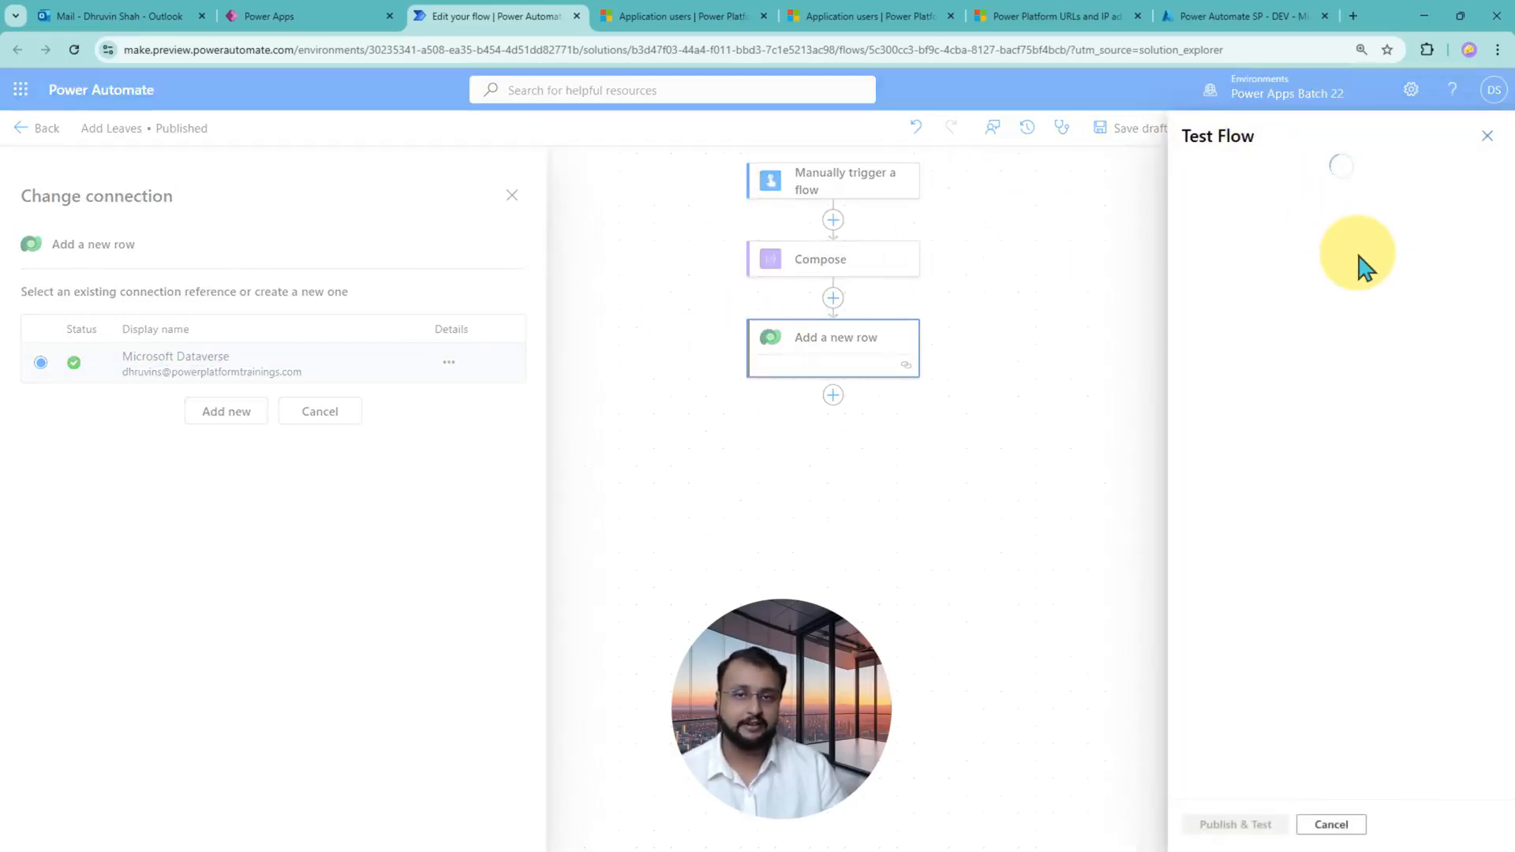
left_click(1224, 176)
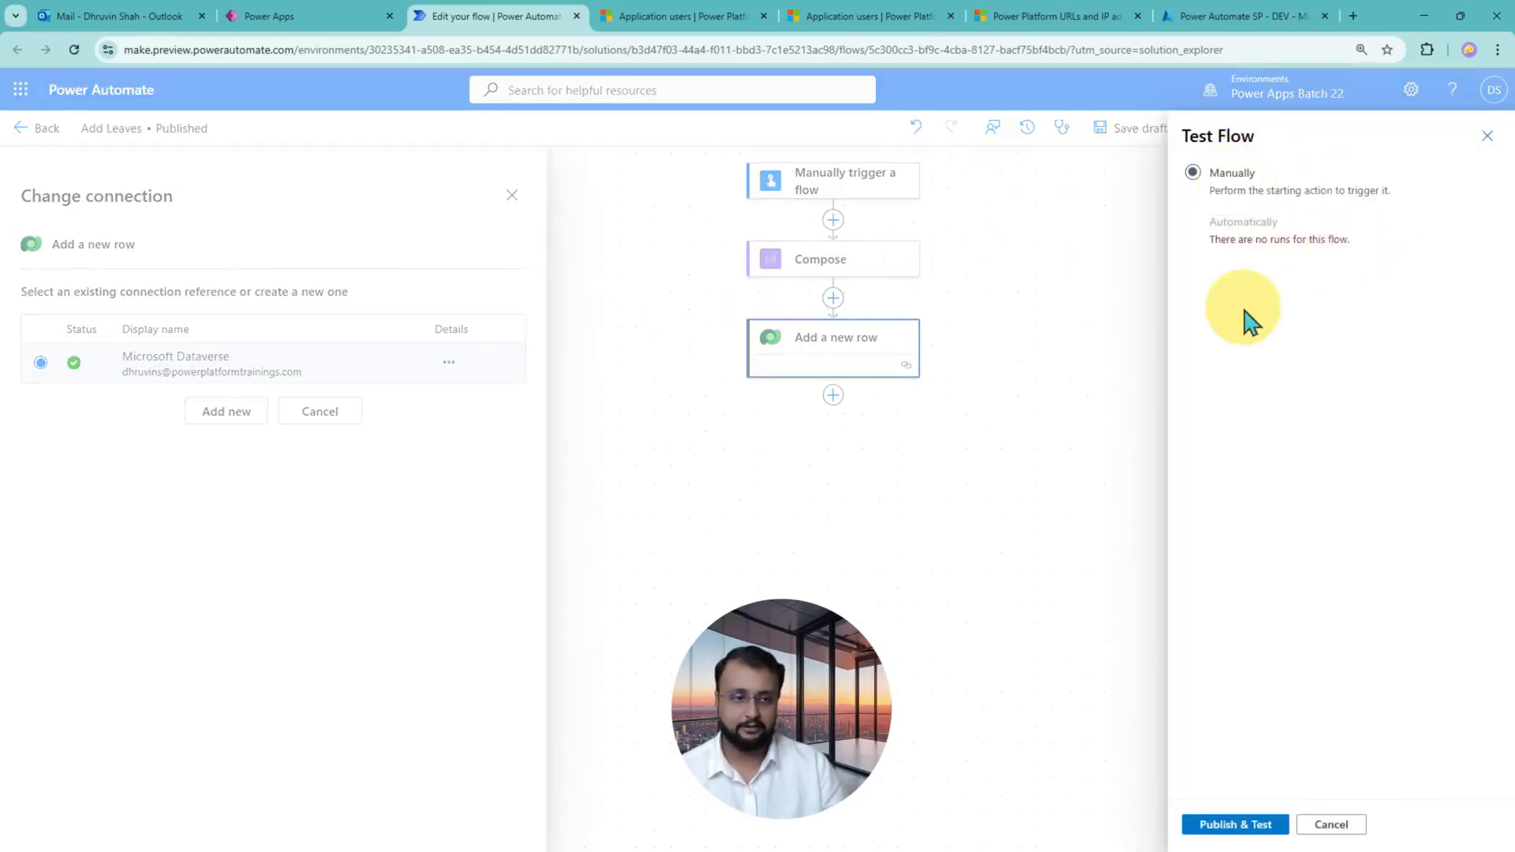
left_click(1234, 825)
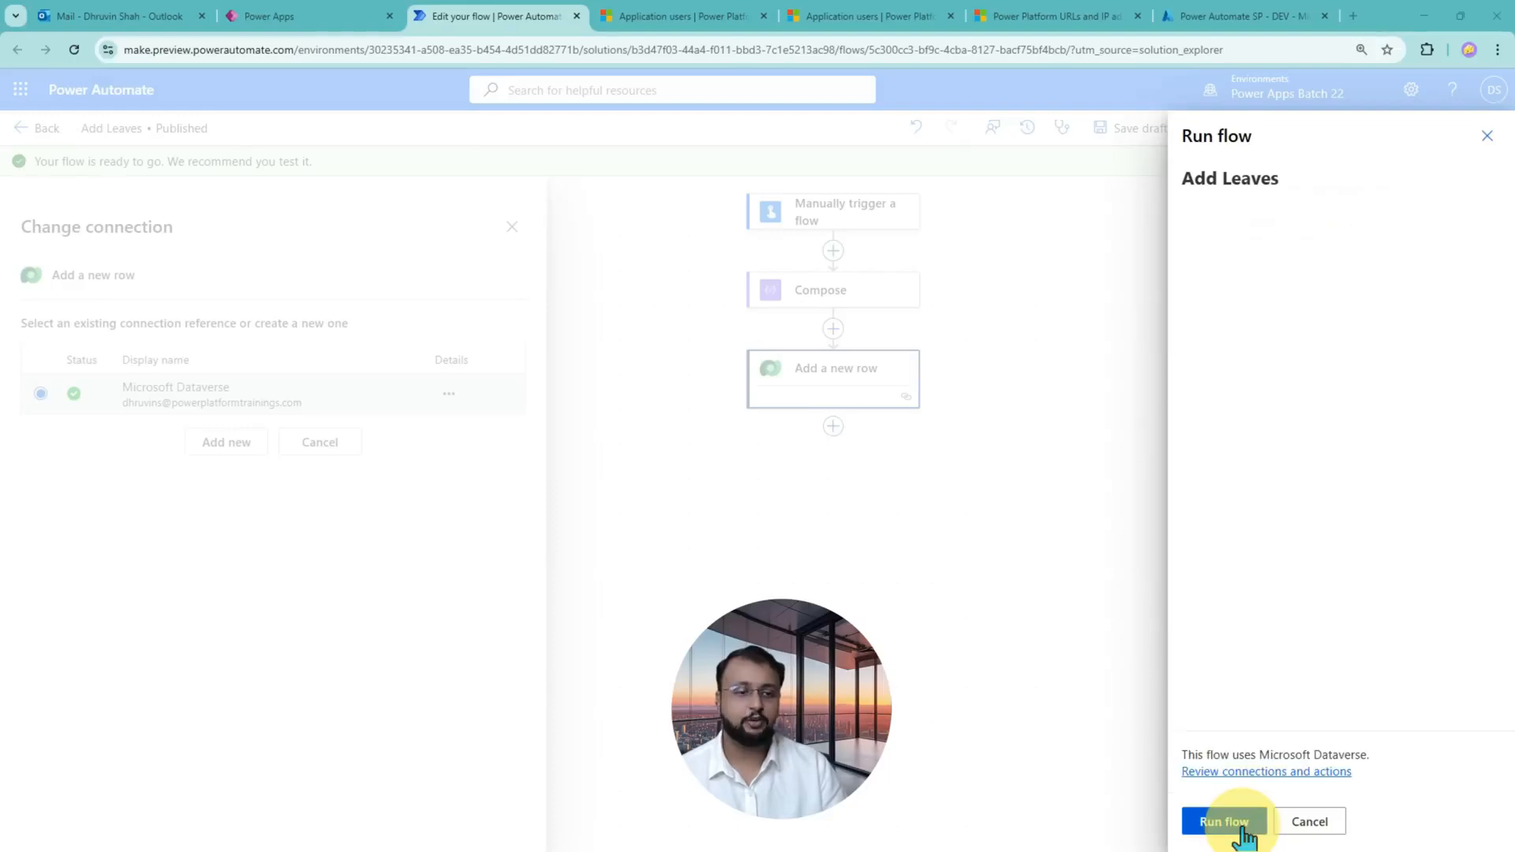
left_click(1244, 829)
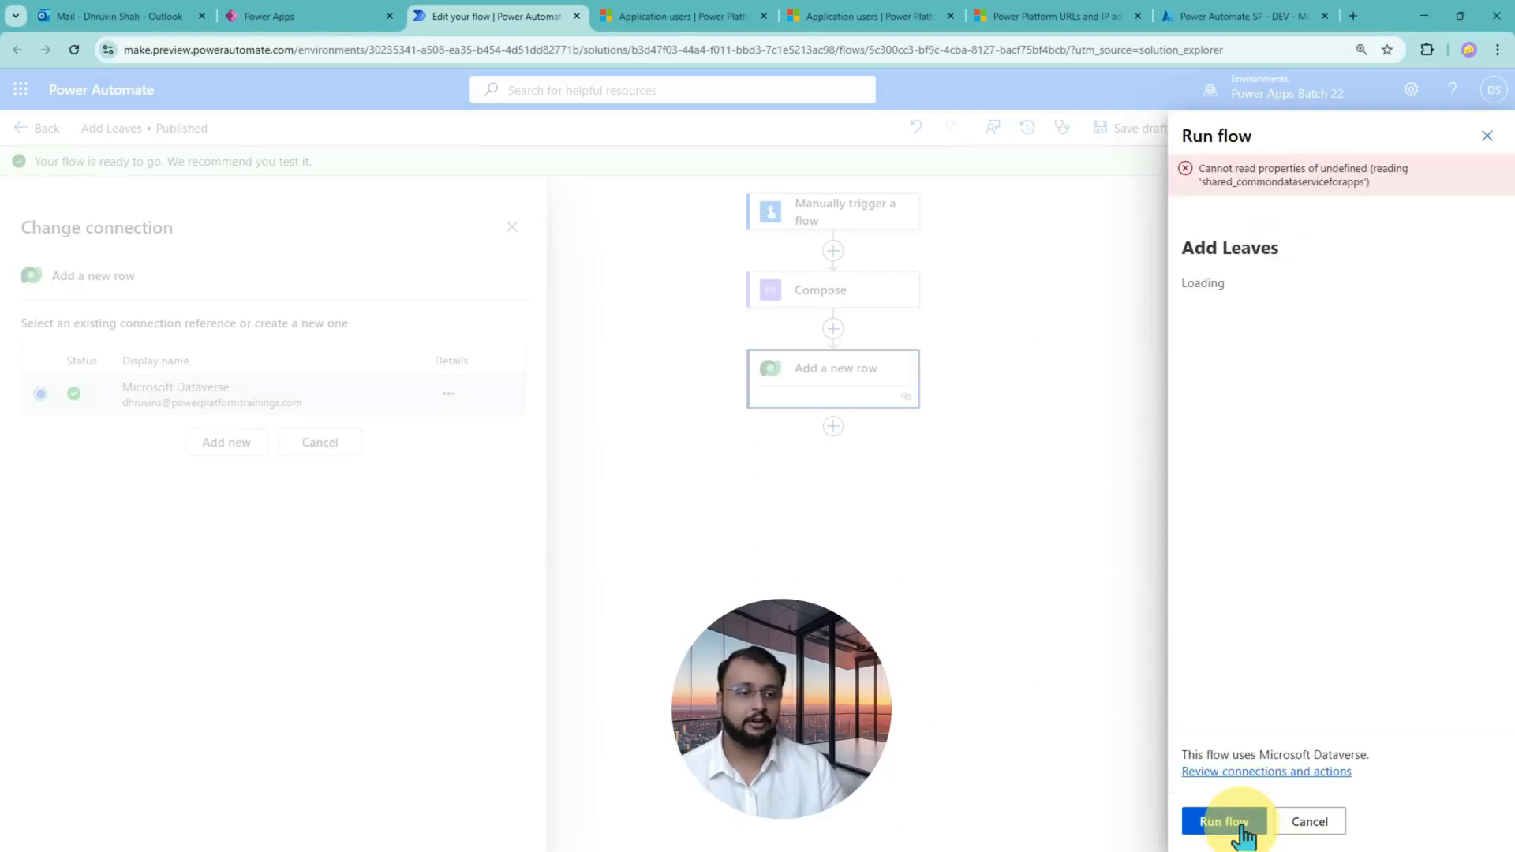
left_click(1487, 137)
left_click(1219, 825)
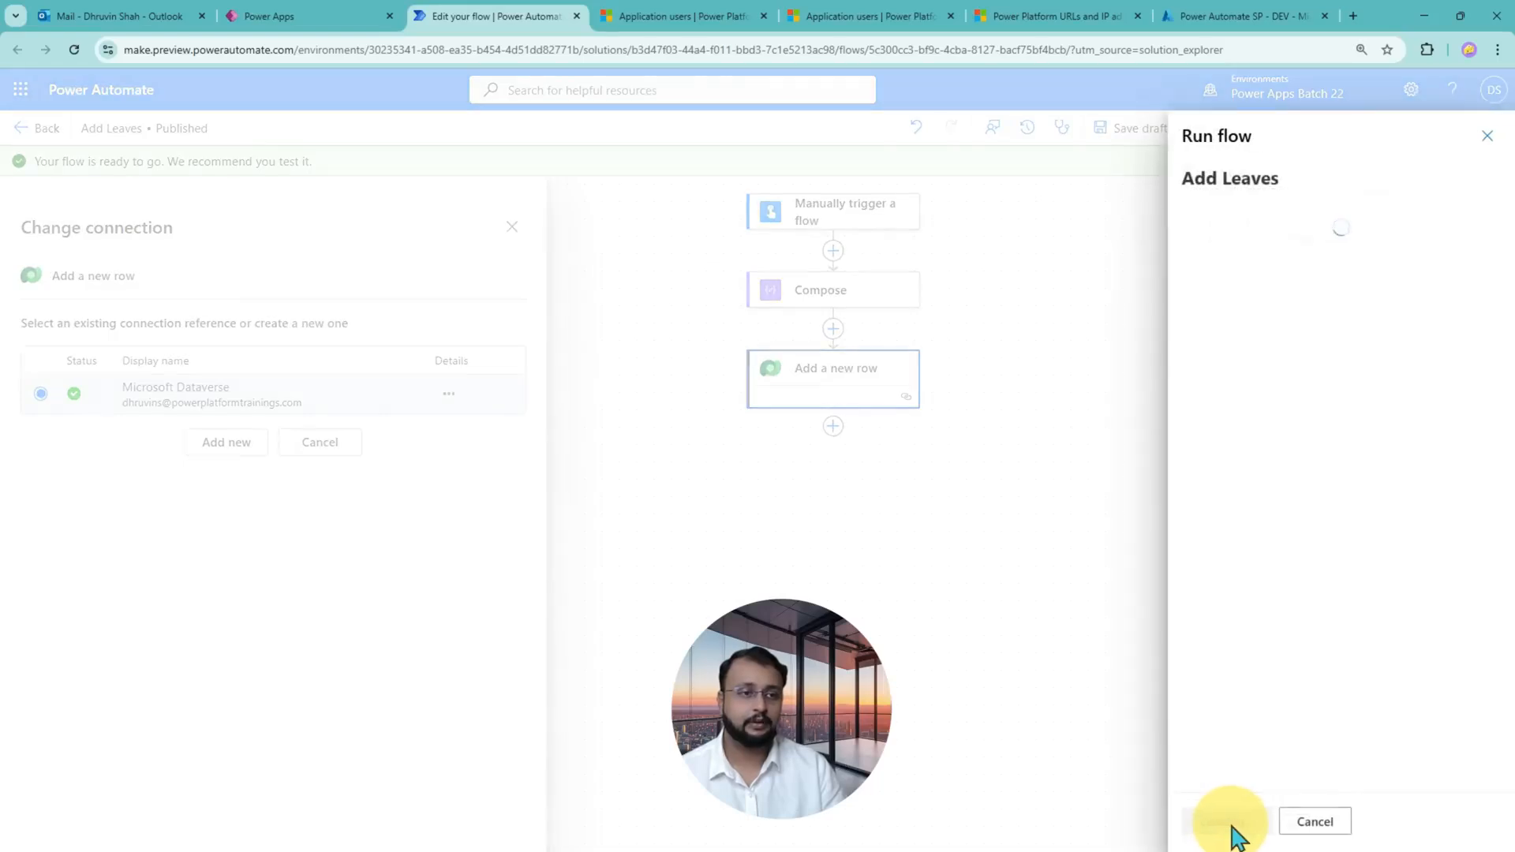
left_click(1234, 827)
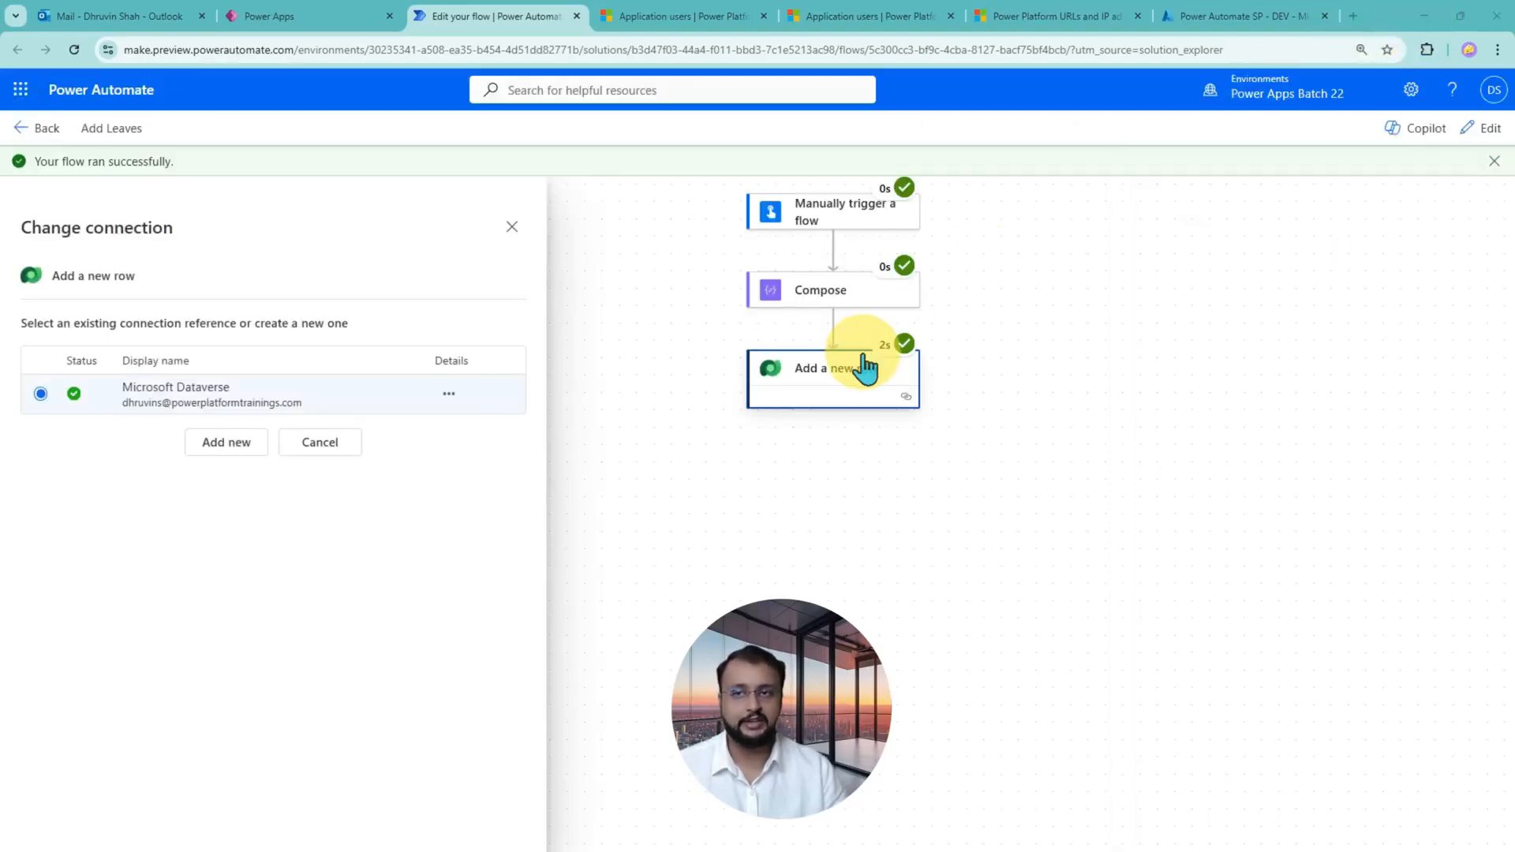
- Switch to the Leaves table in Power Apps, refresh it, and check the new row's Created By and Created On values
left_click(278, 26)
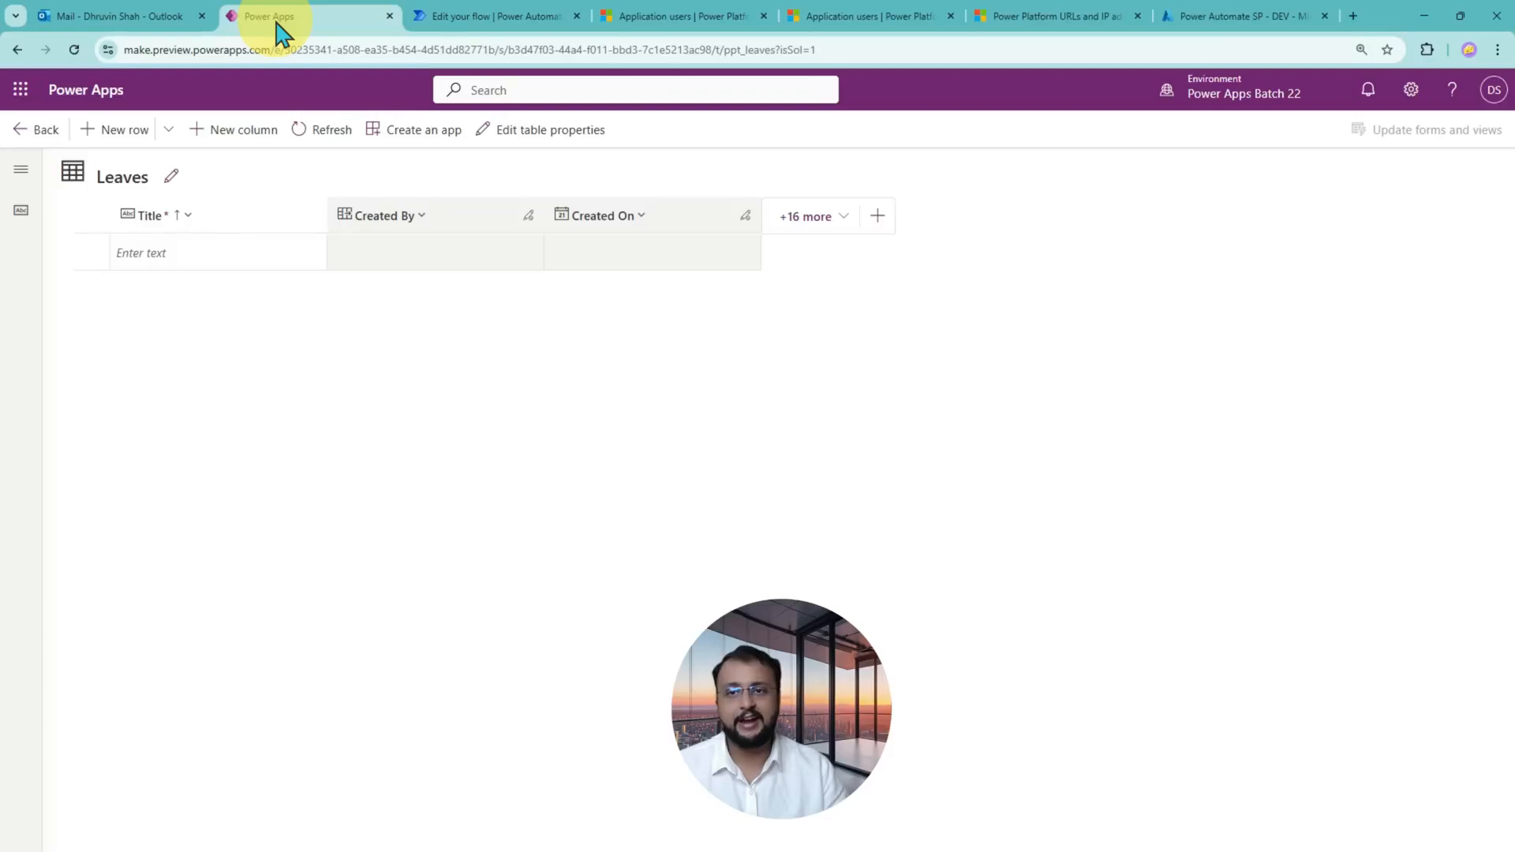
left_click(270, 229)
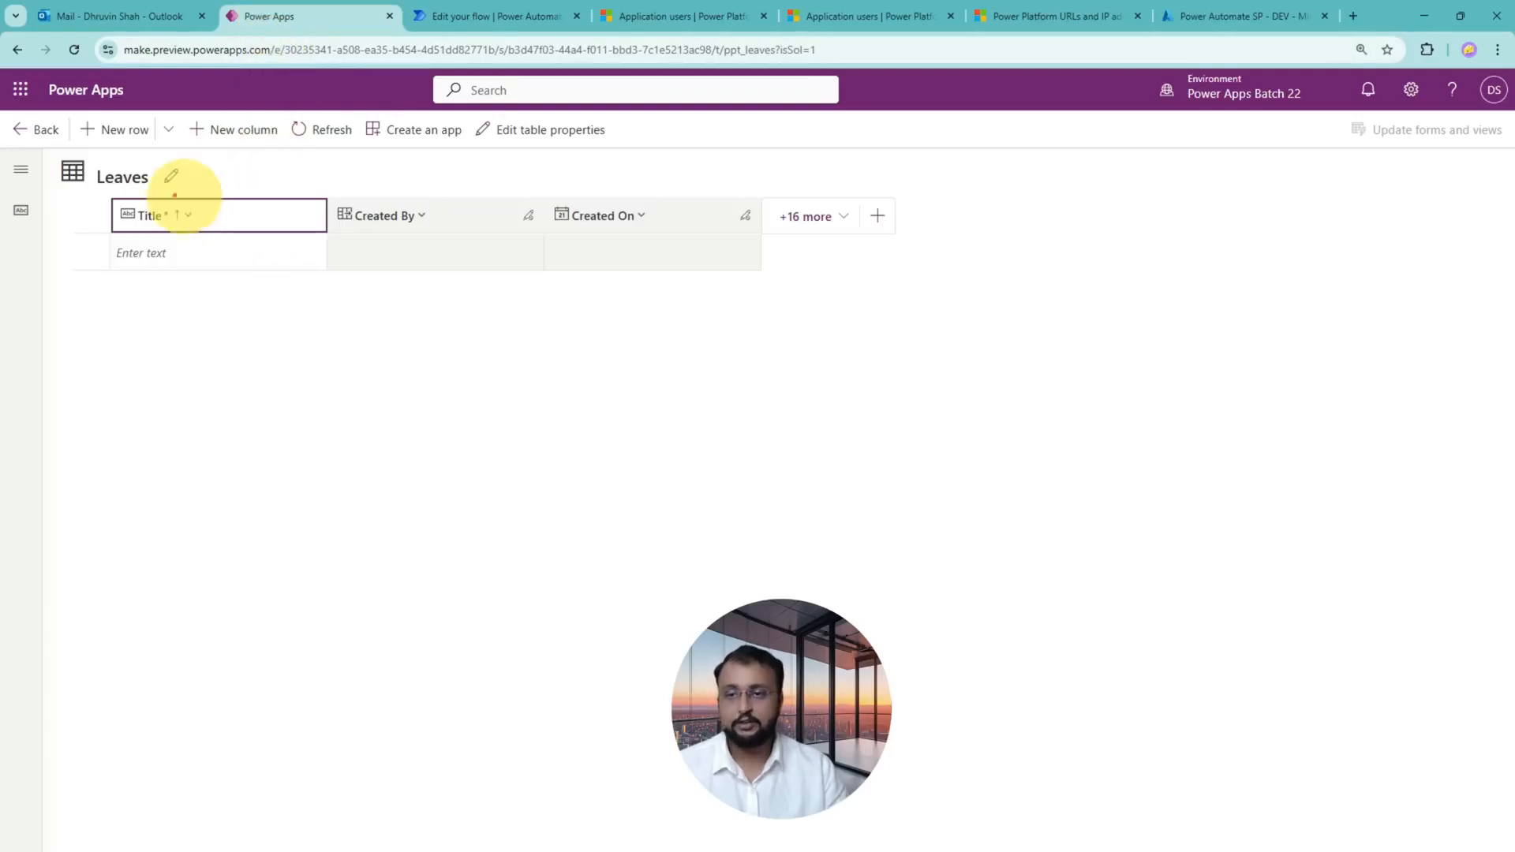
left_click_drag(45, 144, 826, 378)
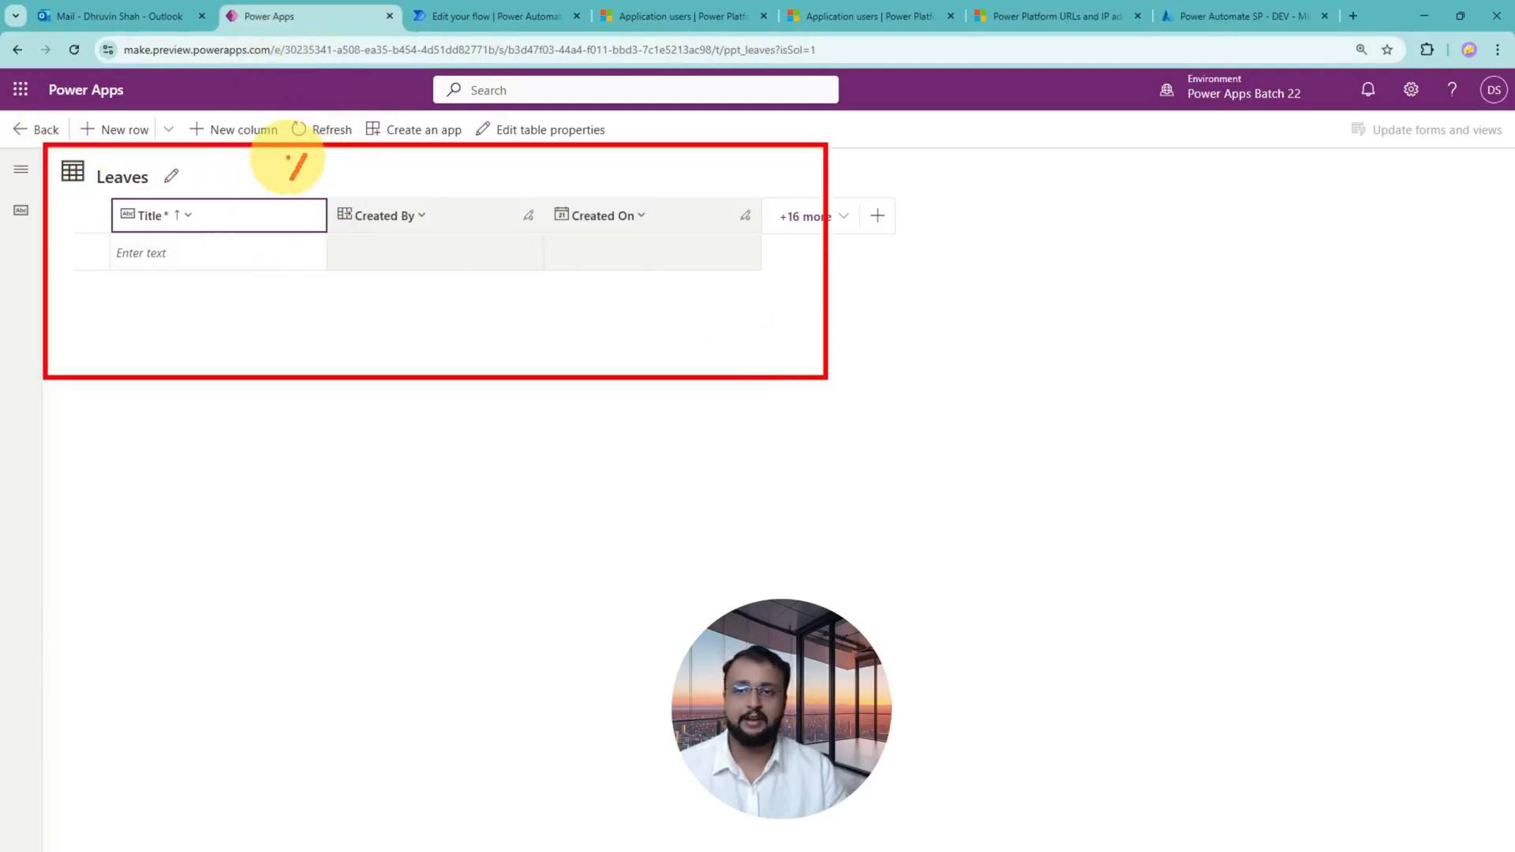
left_click(318, 129)
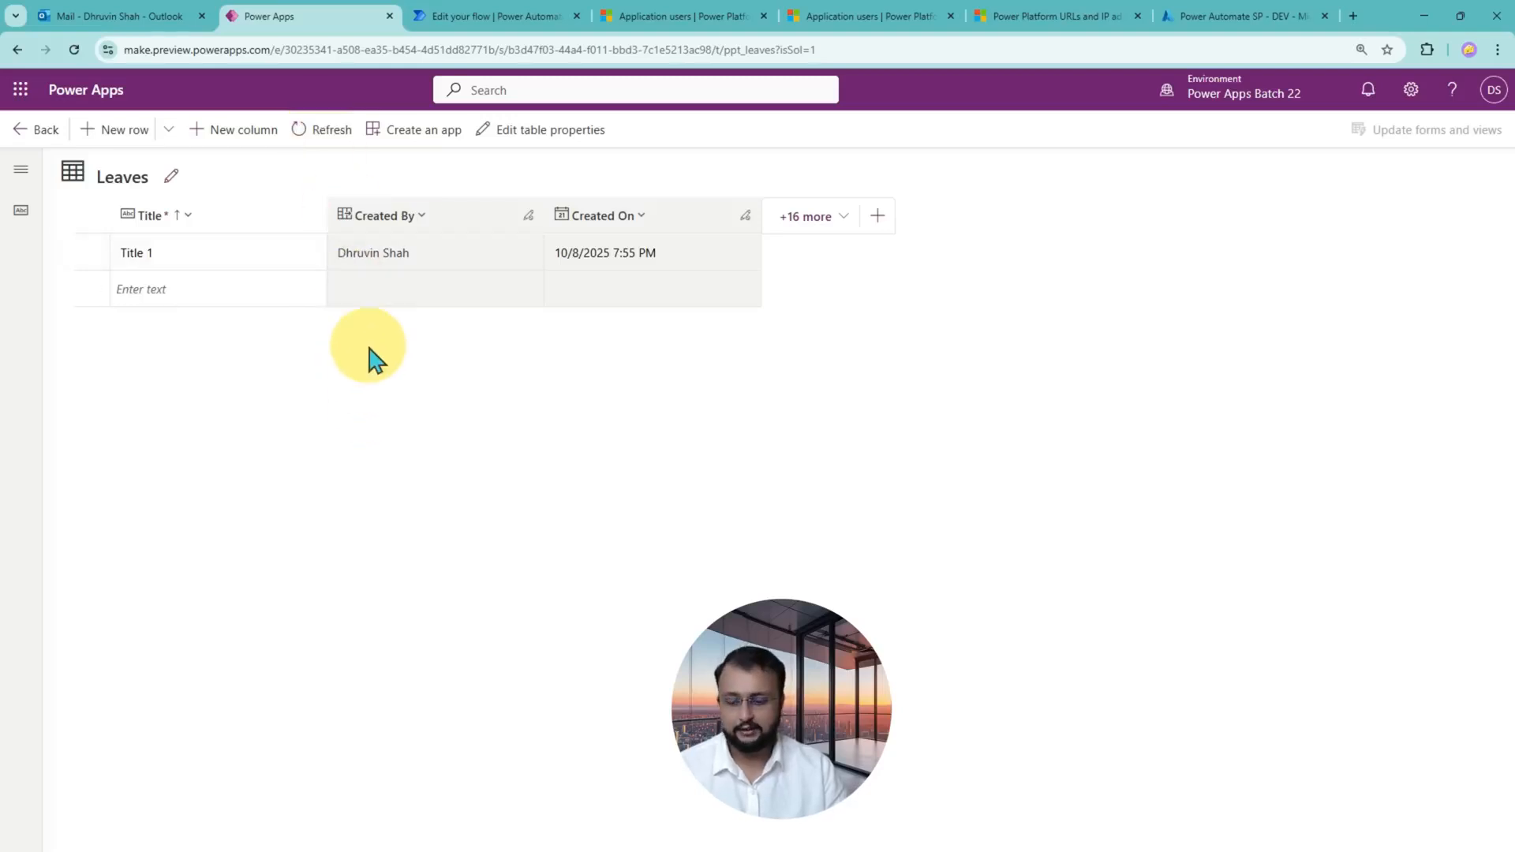
mouse_move(328, 198)
left_mouse_down()
mouse_move(495, 281)
mouse_move(670, 276)
left_mouse_up()
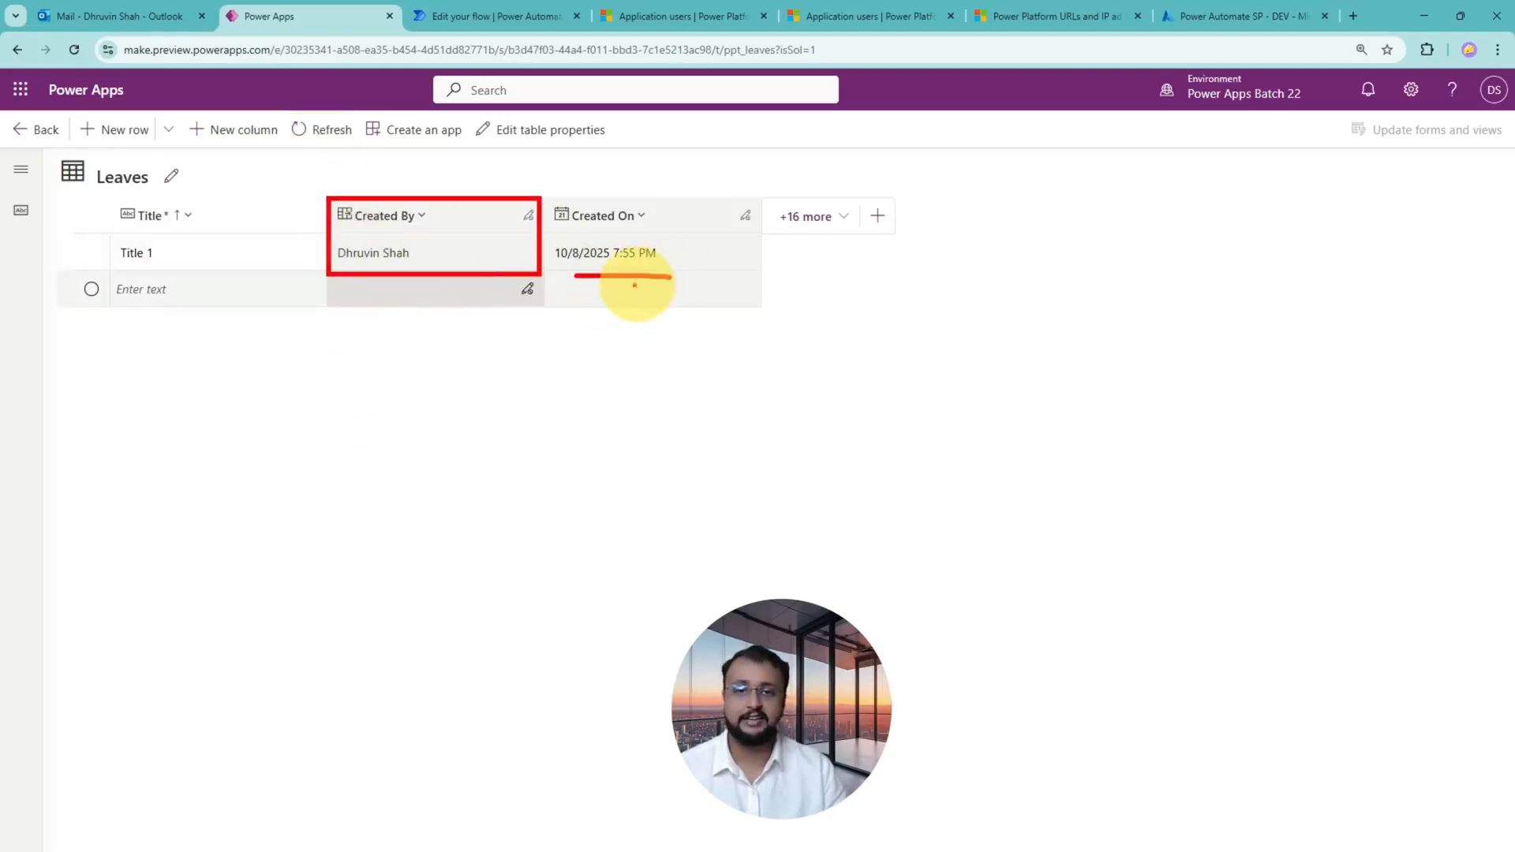
- Switch back to the Add Leaves flow in Power Automate, edit it, and start adding a new connection for the Add a new row action
left_click(485, 16)
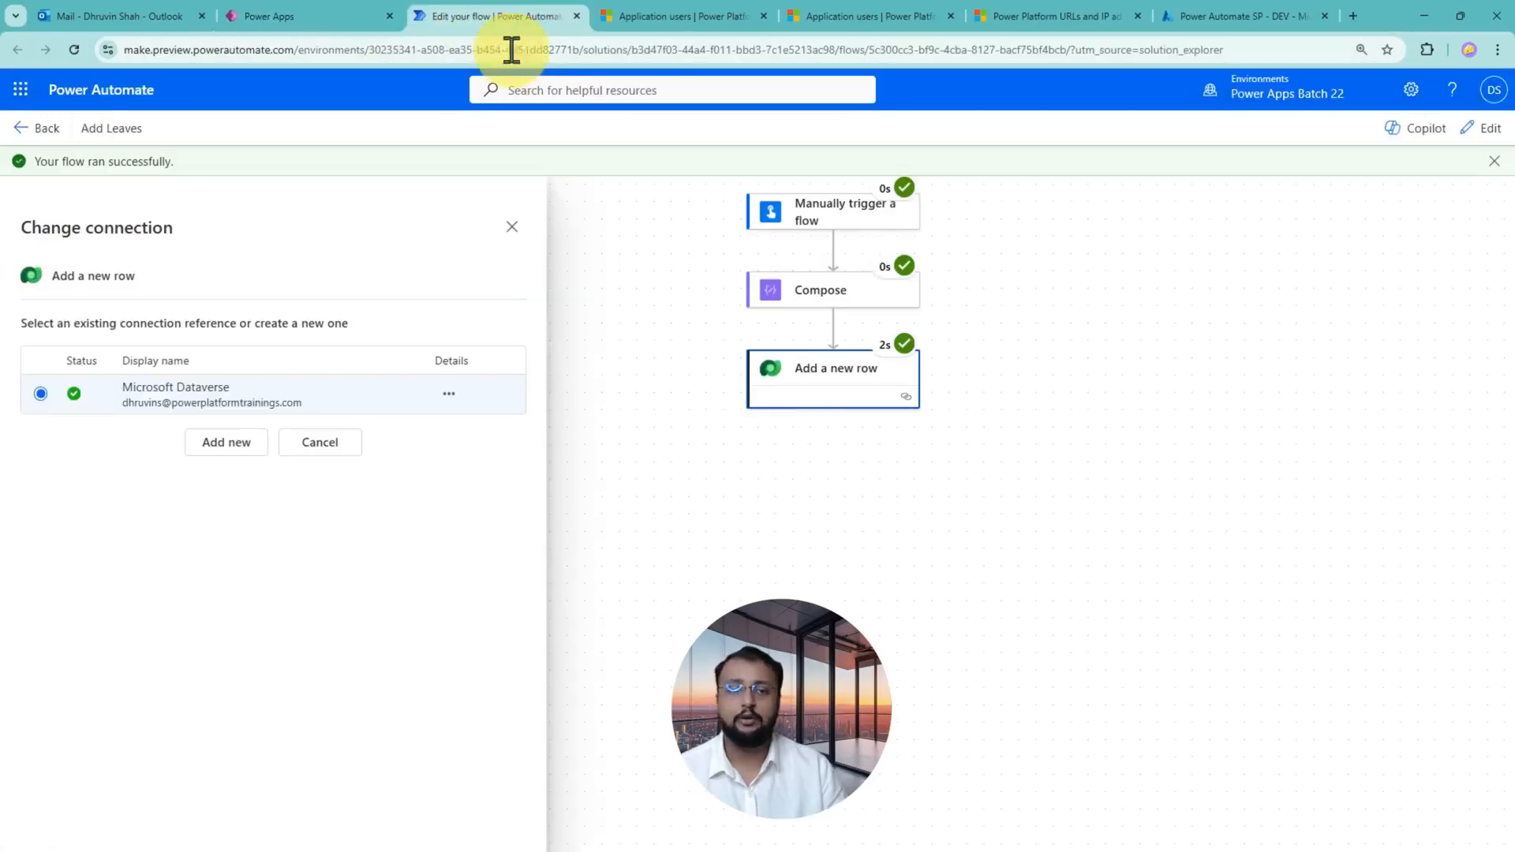
left_click(1480, 133)
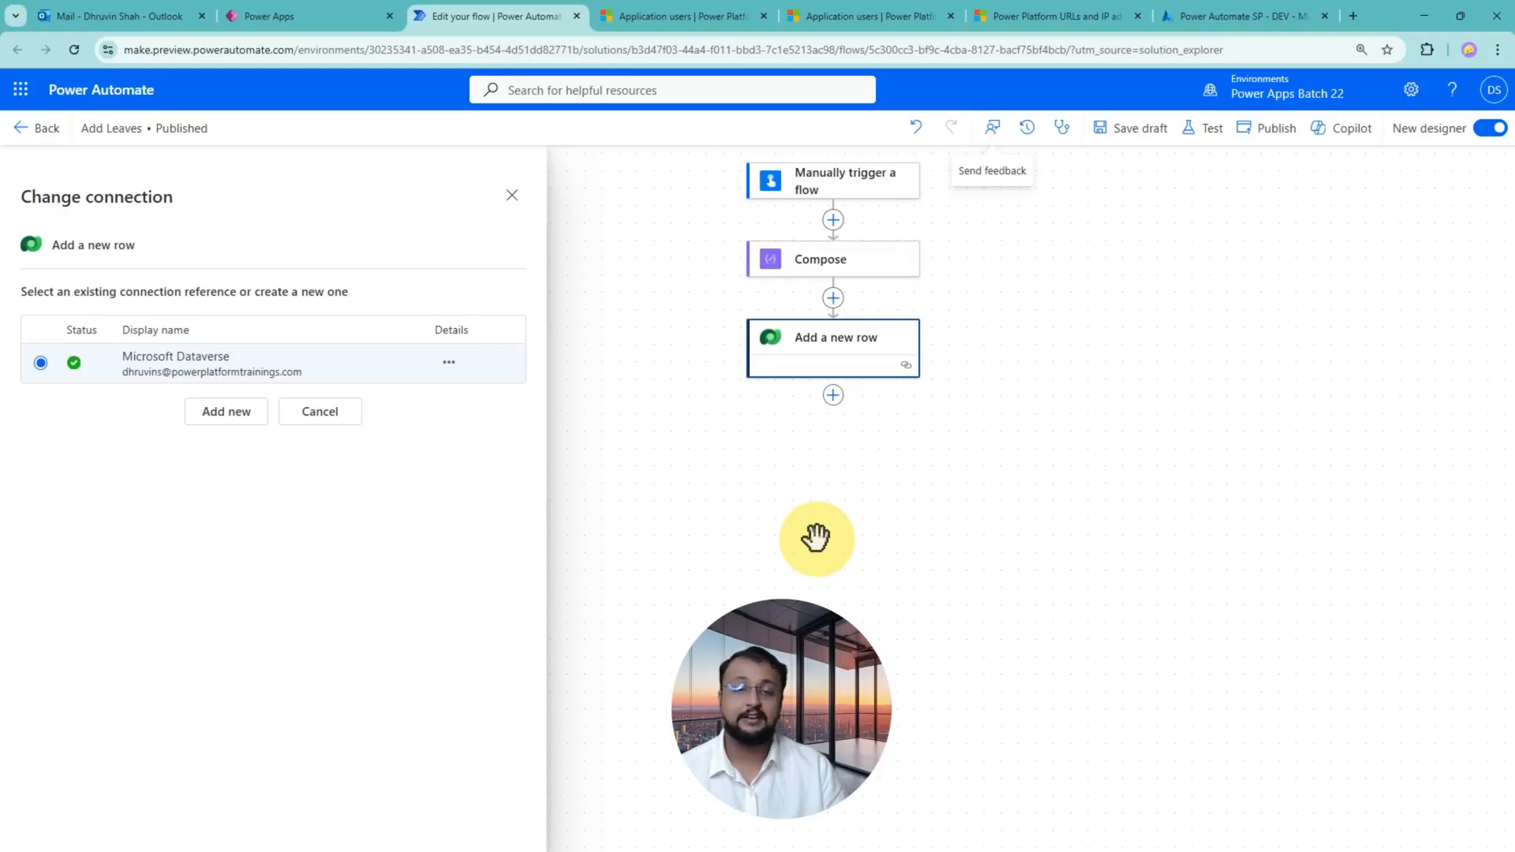
left_click(512, 196)
left_click(843, 352)
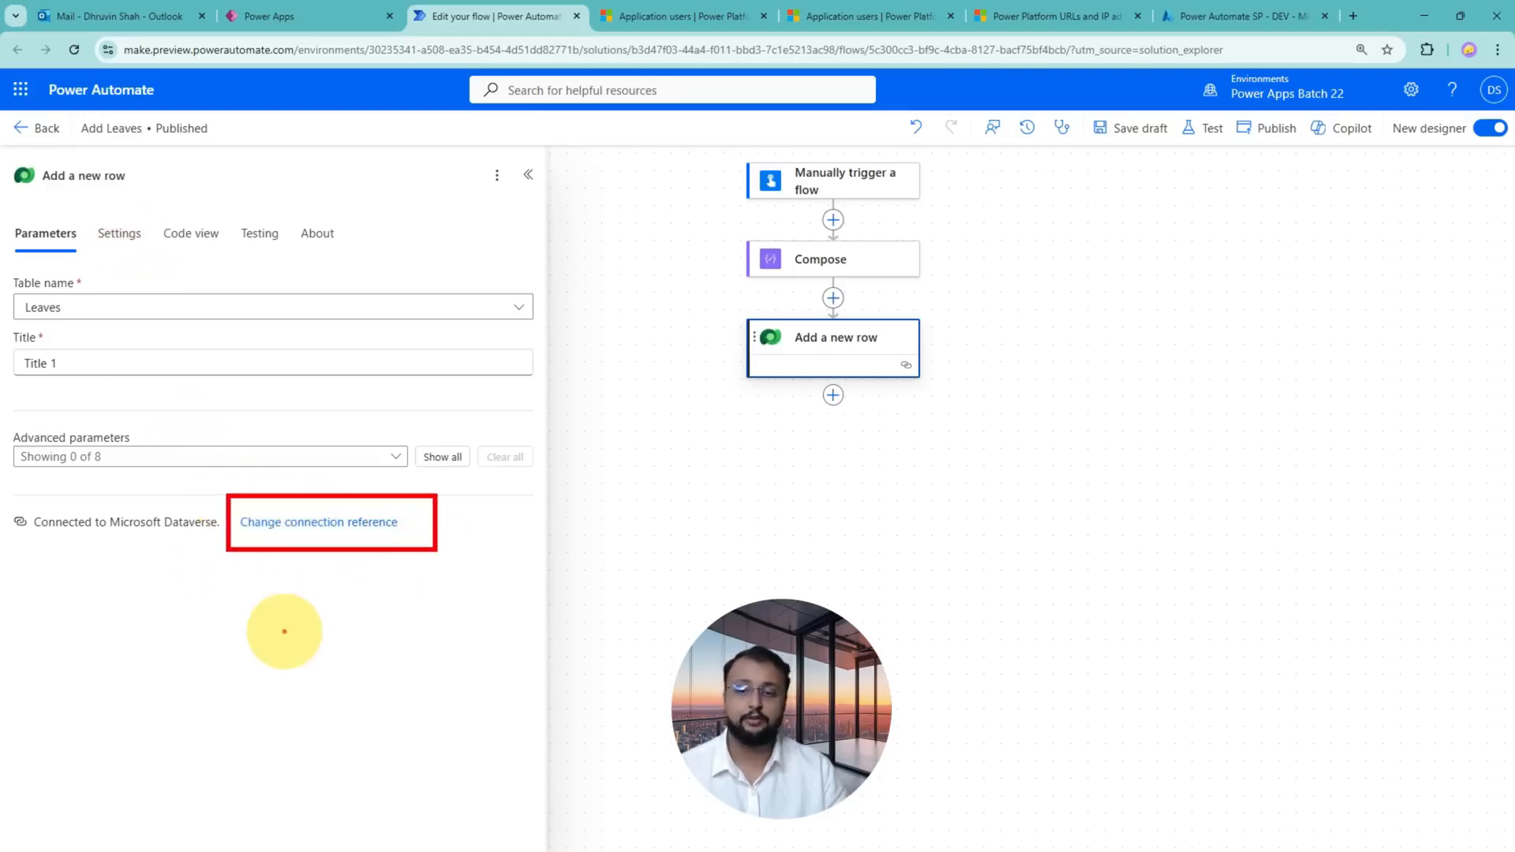
left_click_drag(287, 629, 325, 566)
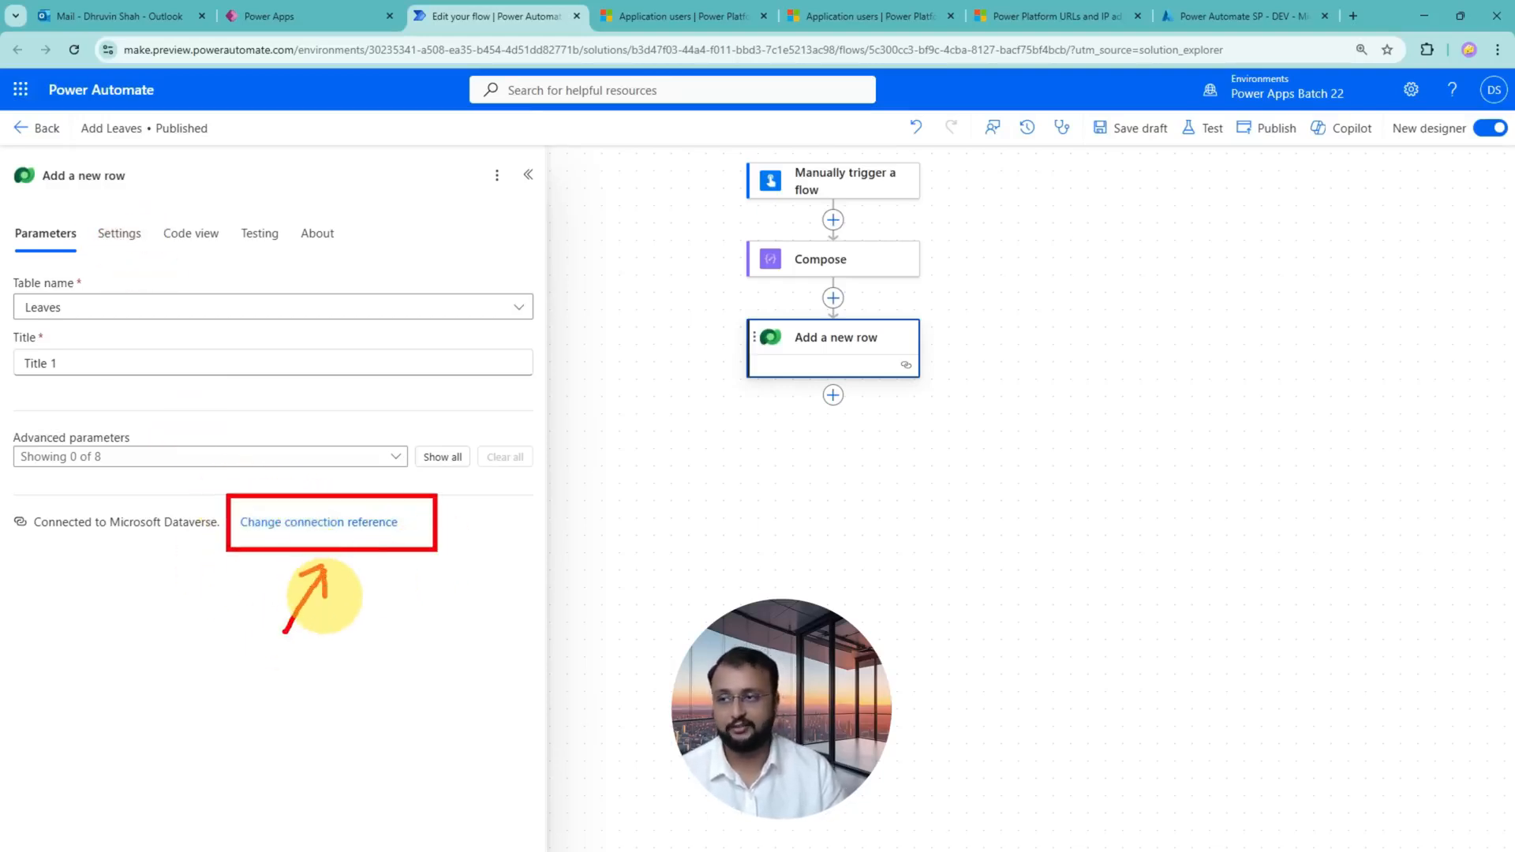
mouse_move(940, 312)
left_mouse_down()
mouse_move(913, 306)
mouse_move(966, 318)
mouse_move(936, 305)
left_mouse_up()
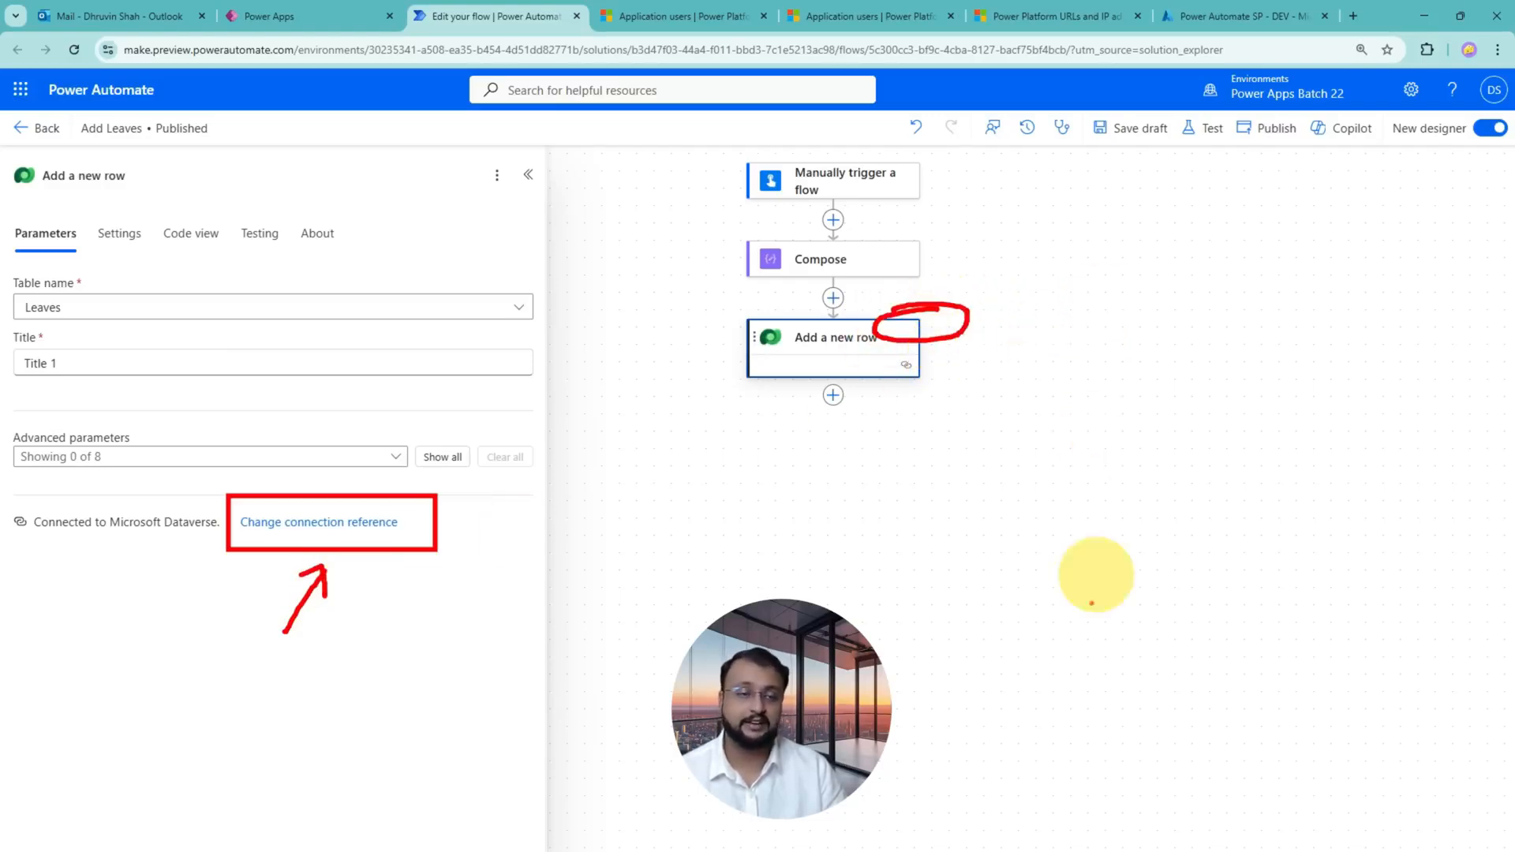
left_click(319, 523)
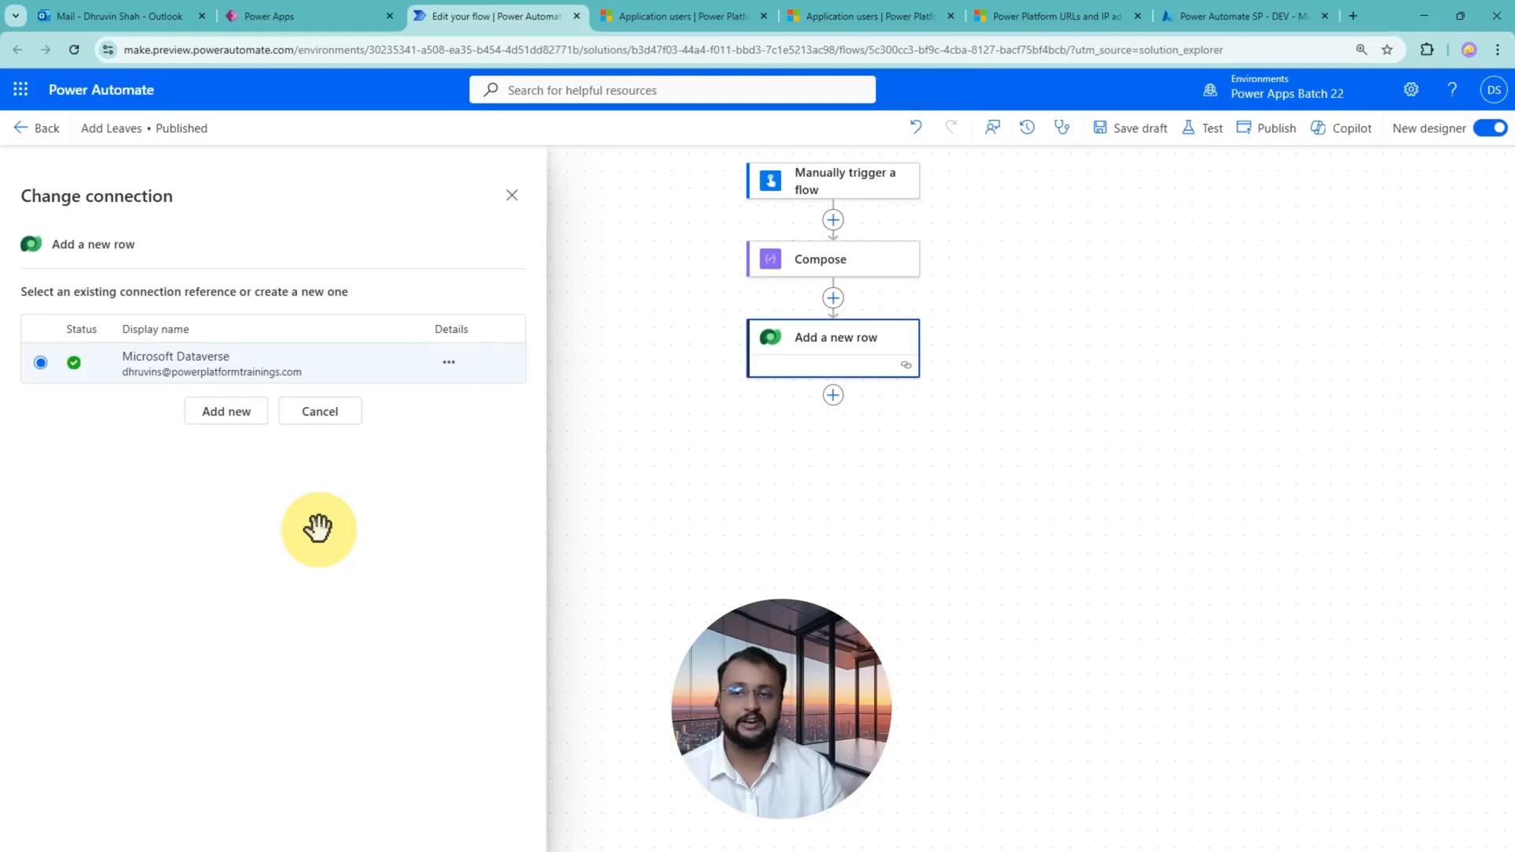
left_click(220, 413)
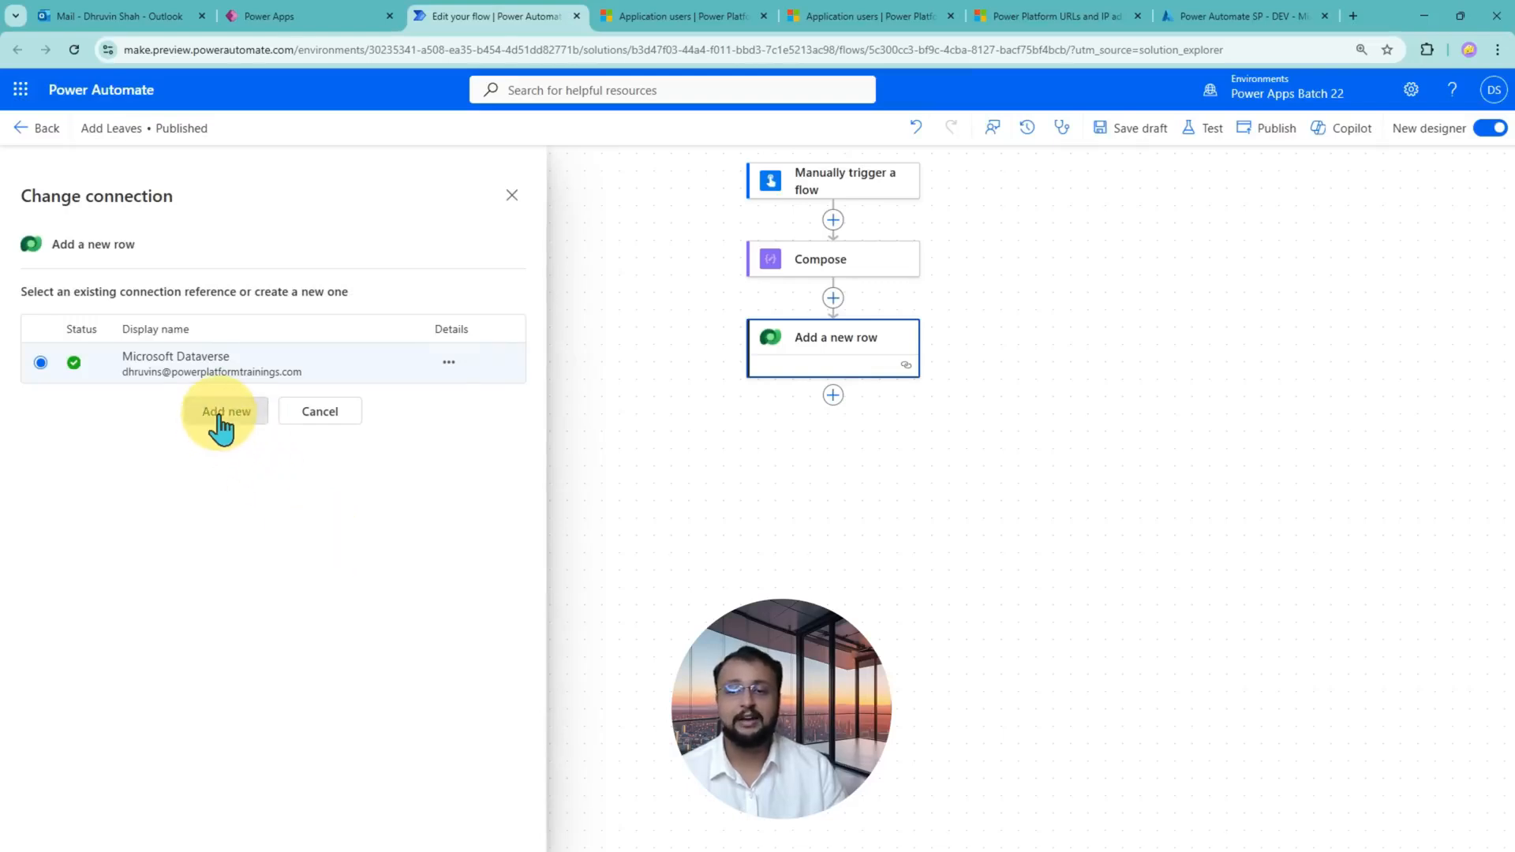
- Name the new Dataverse connection "DV SP" and set its authentication type to Service Principal
left_click(297, 340)
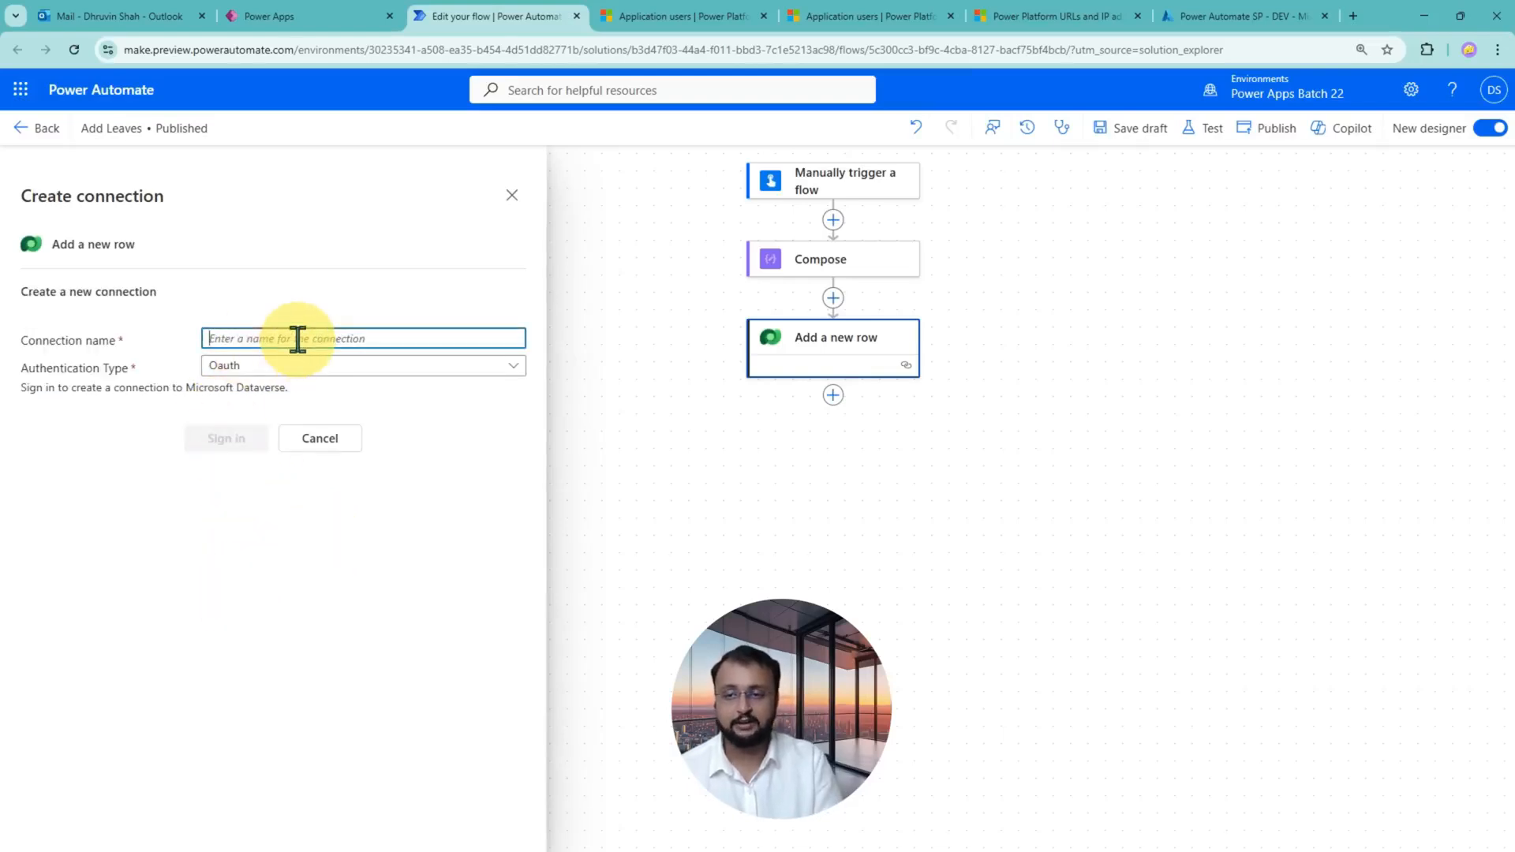
type("DV SP")
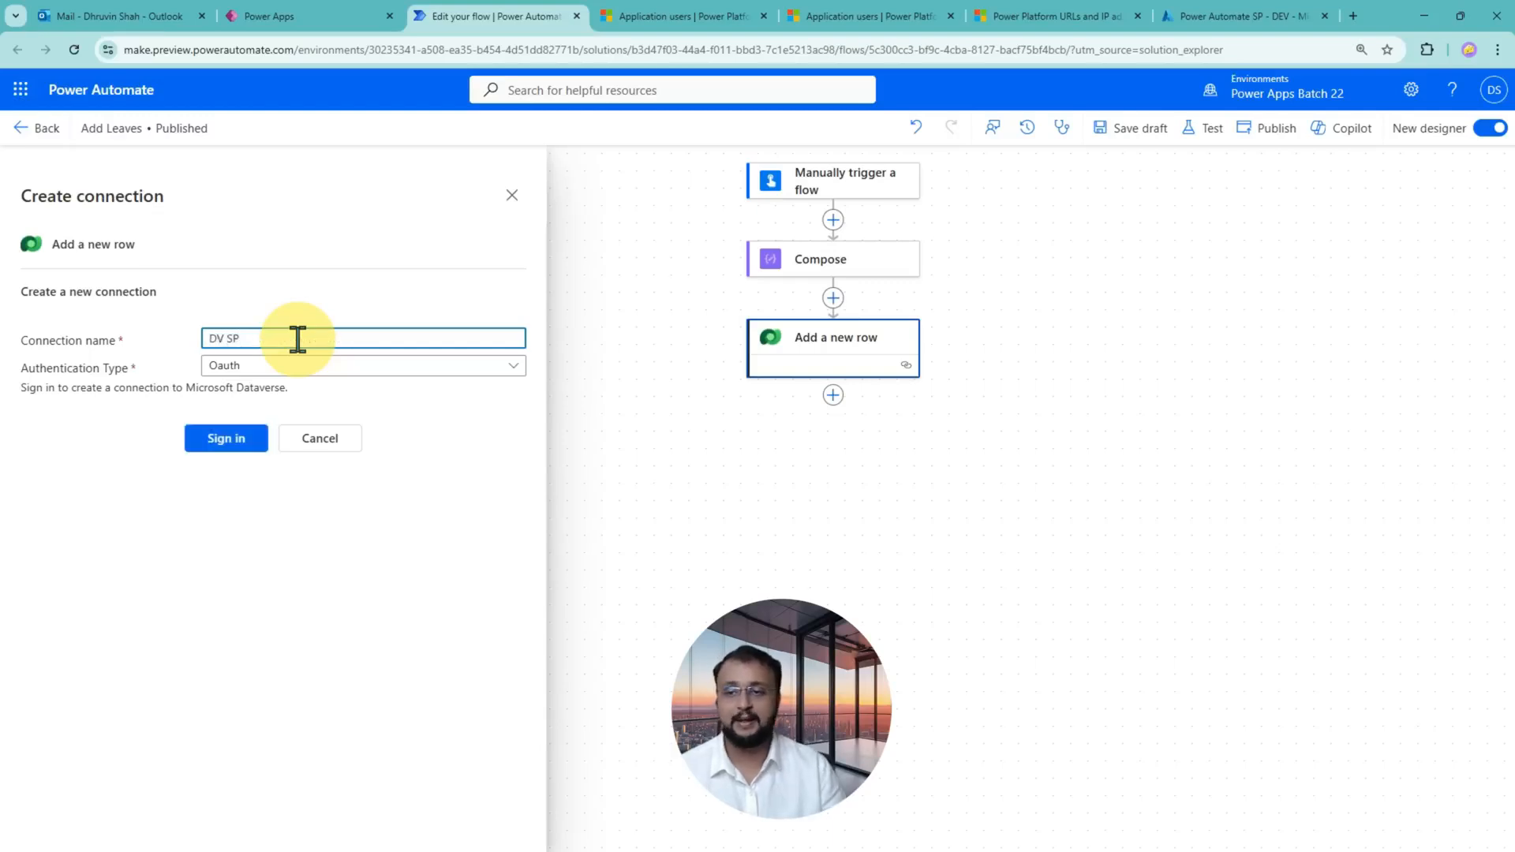
left_click(300, 367)
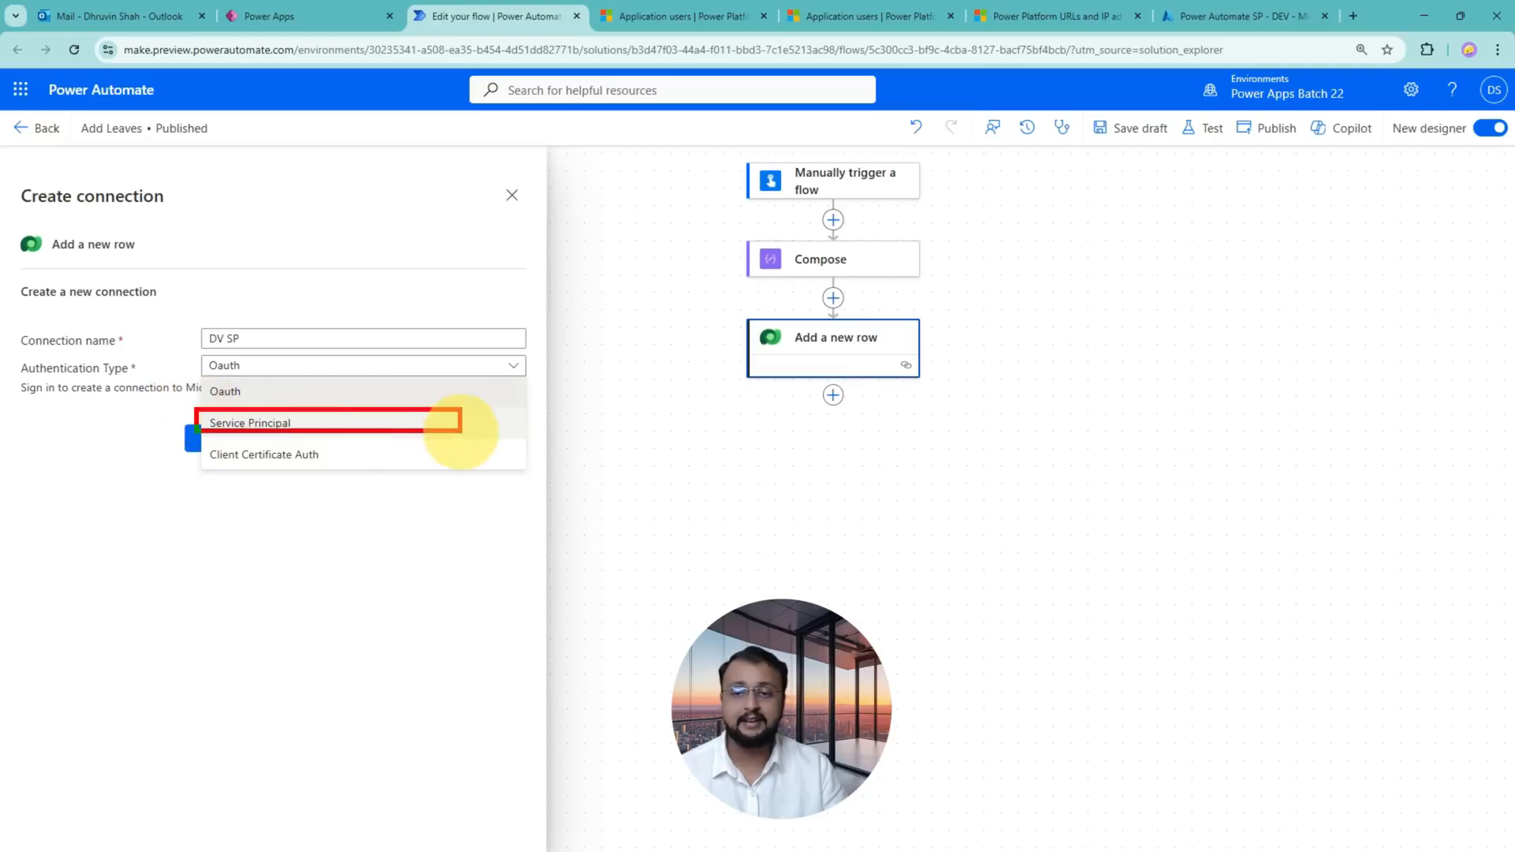
left_click(389, 425)
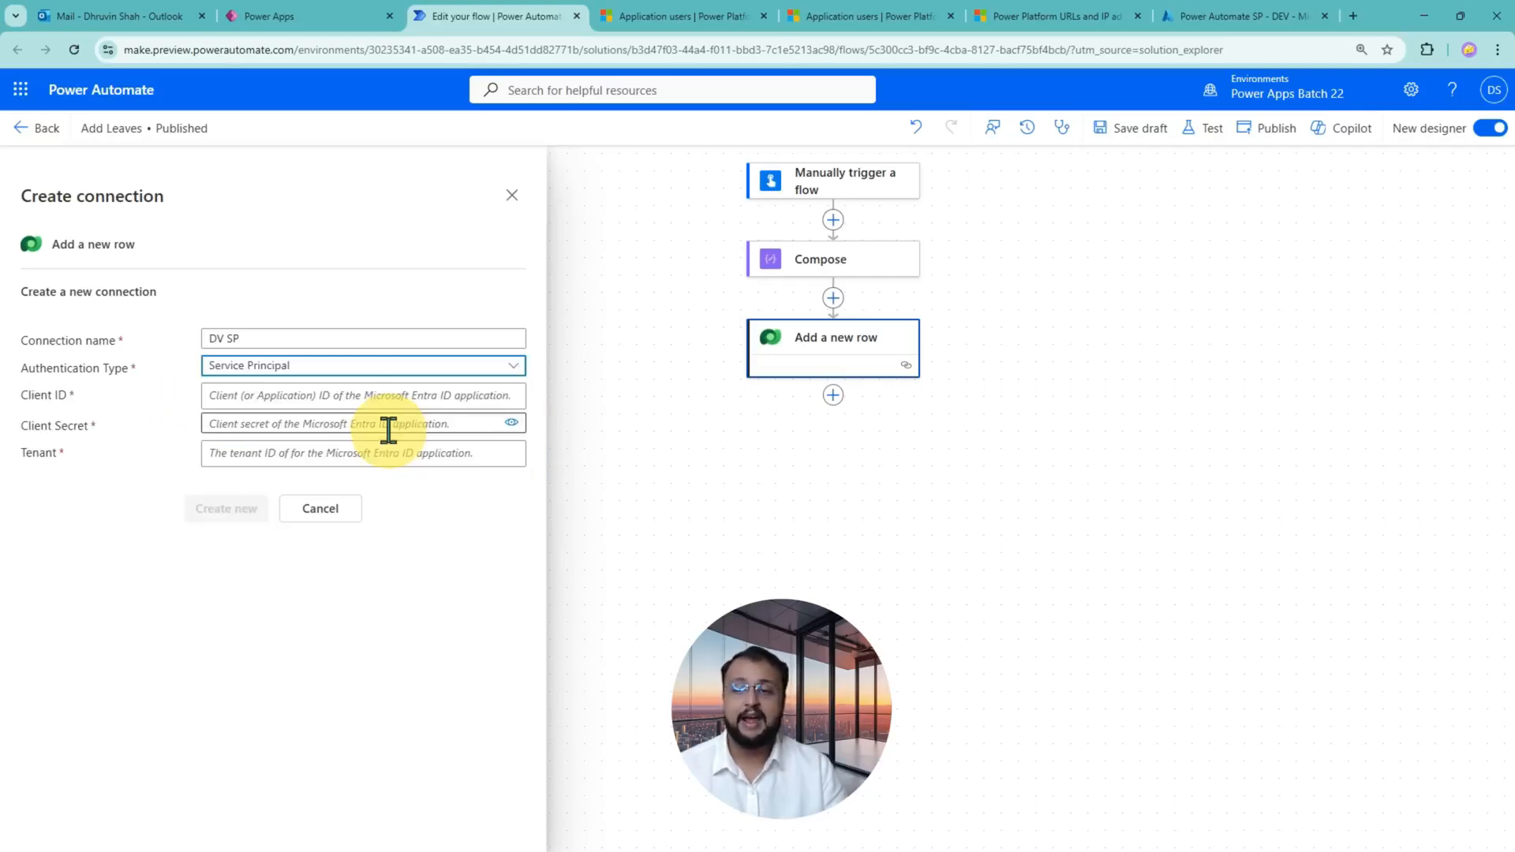
- Copy the application's client ID from the Notepad notes into the new connection's Client ID
left_click(284, 395)
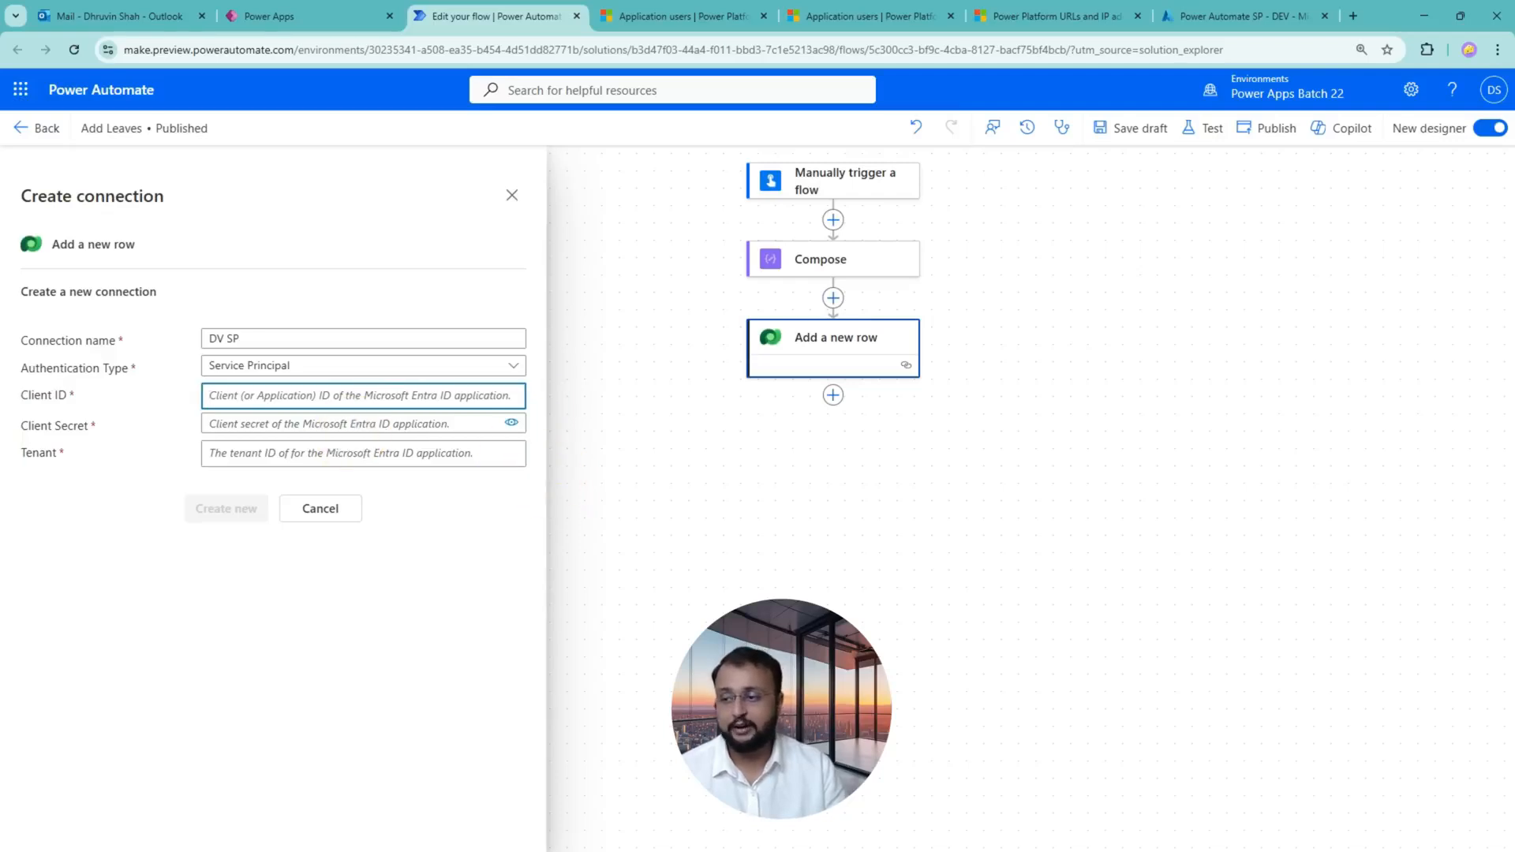
key("alt+Tab")
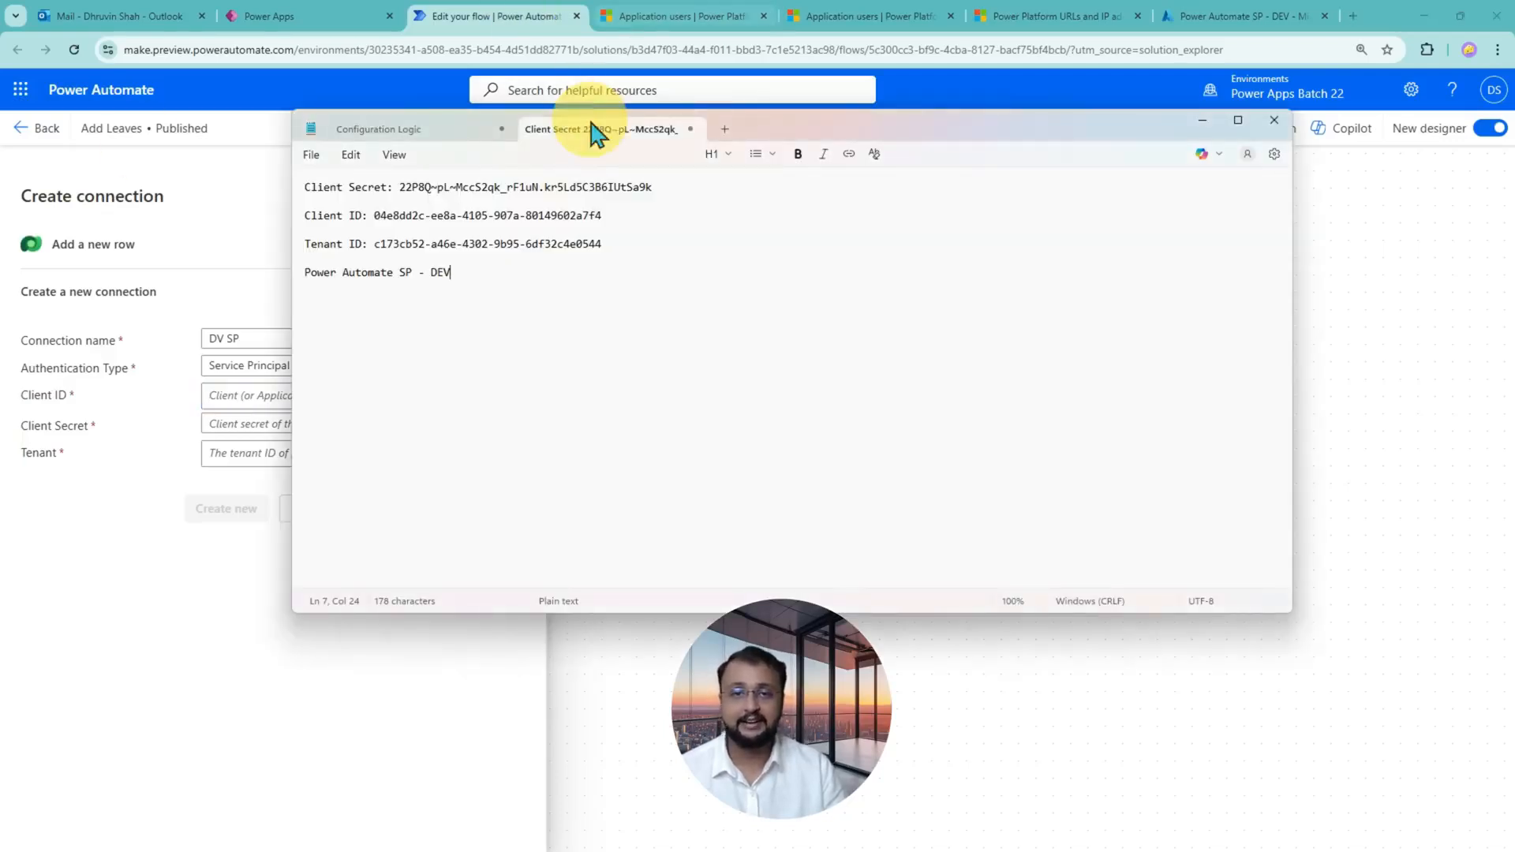
left_click_drag(887, 134, 1129, 158)
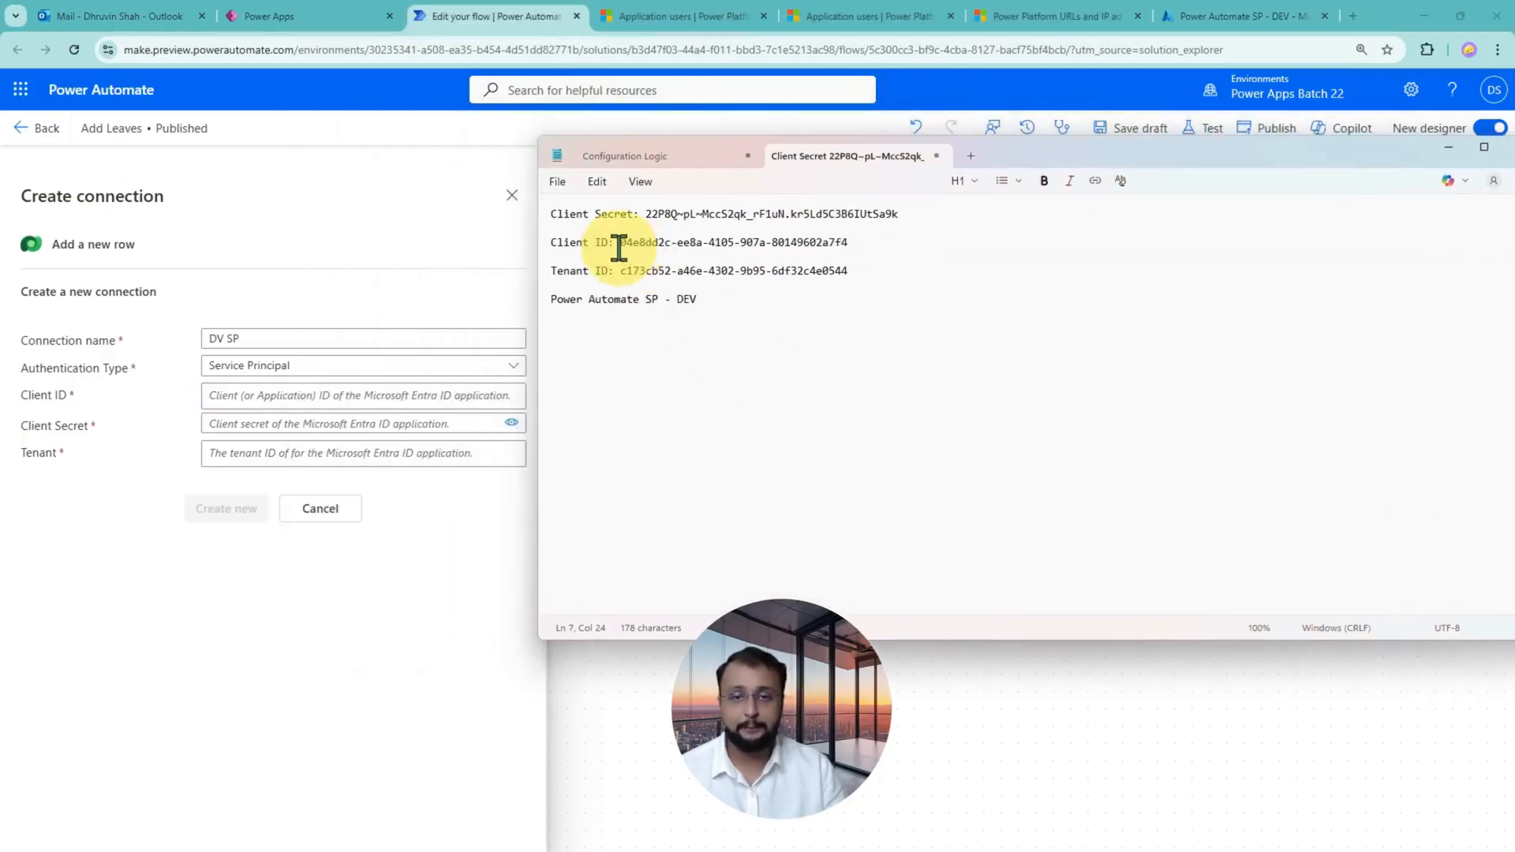
left_click_drag(620, 242, 846, 243)
key("ctrl+c")
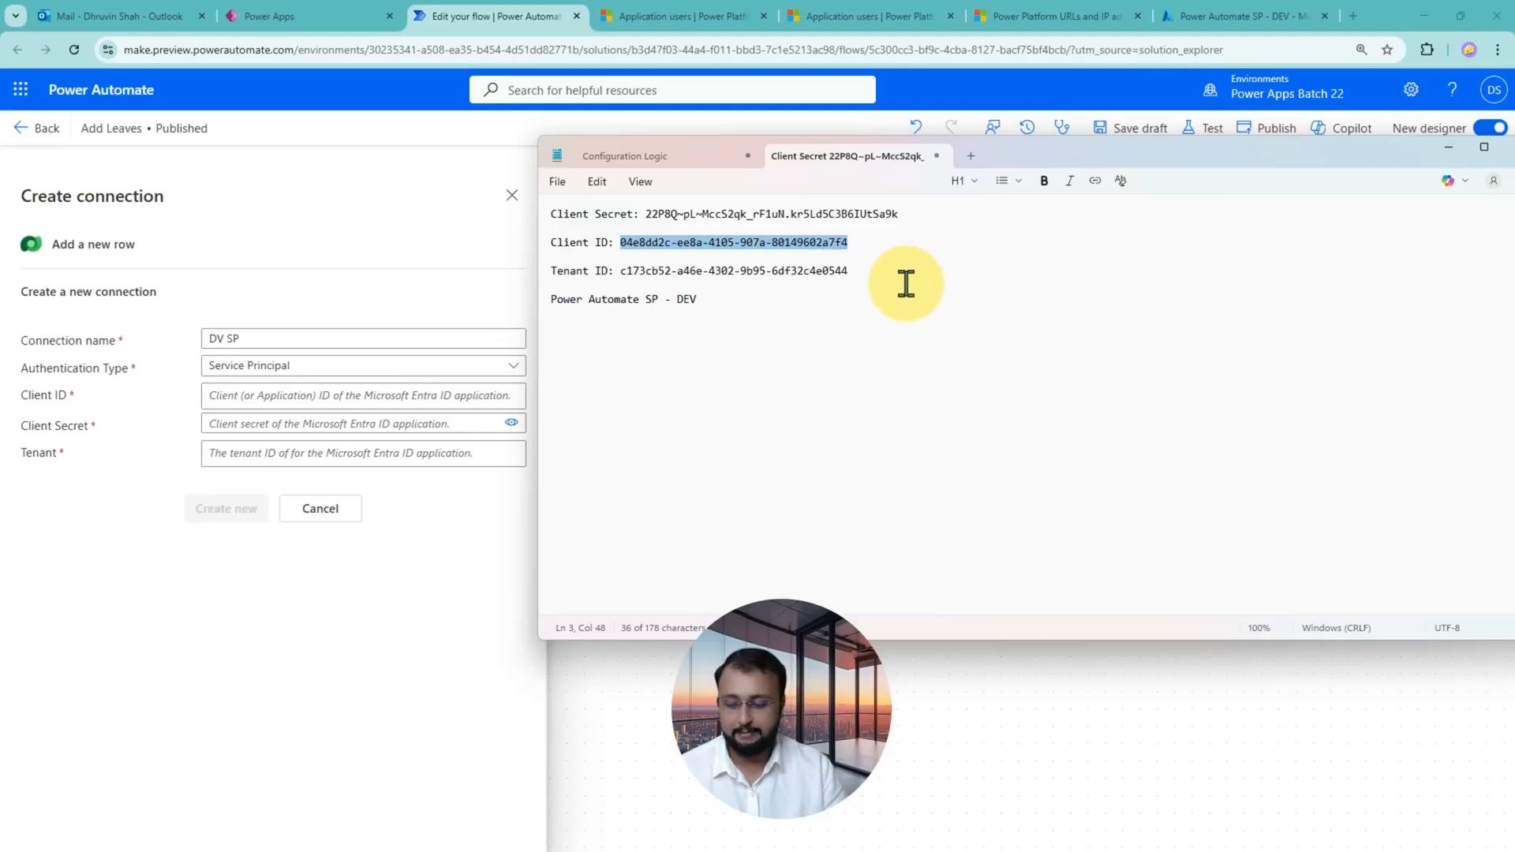
left_click(237, 395)
key("ctrl+v")
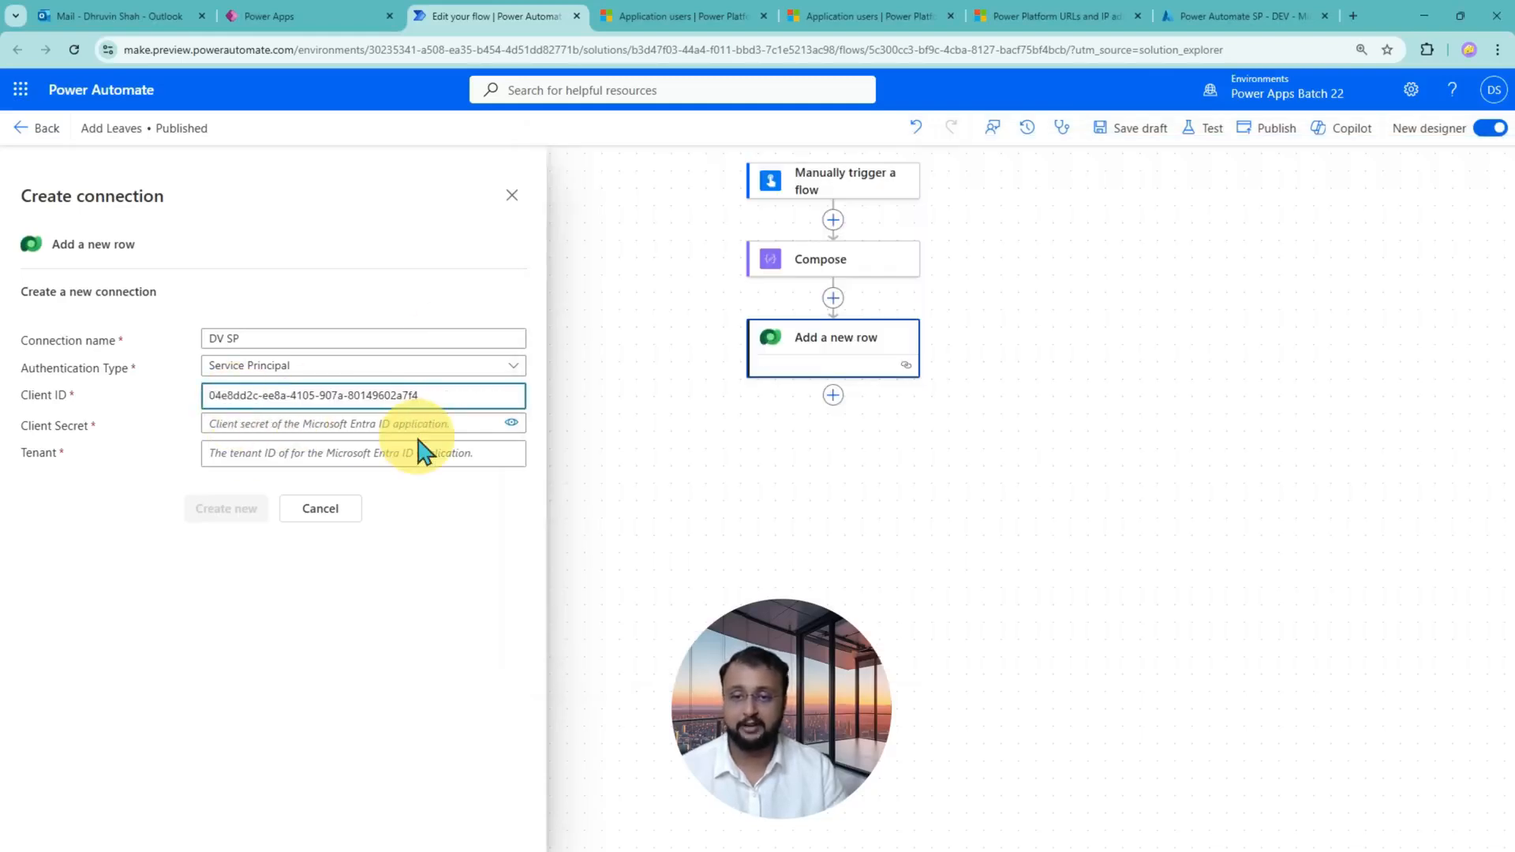
- Copy the client secret from the Notepad notes into the connection's Client Secret and reveal the entered value
key("alt+Tab")
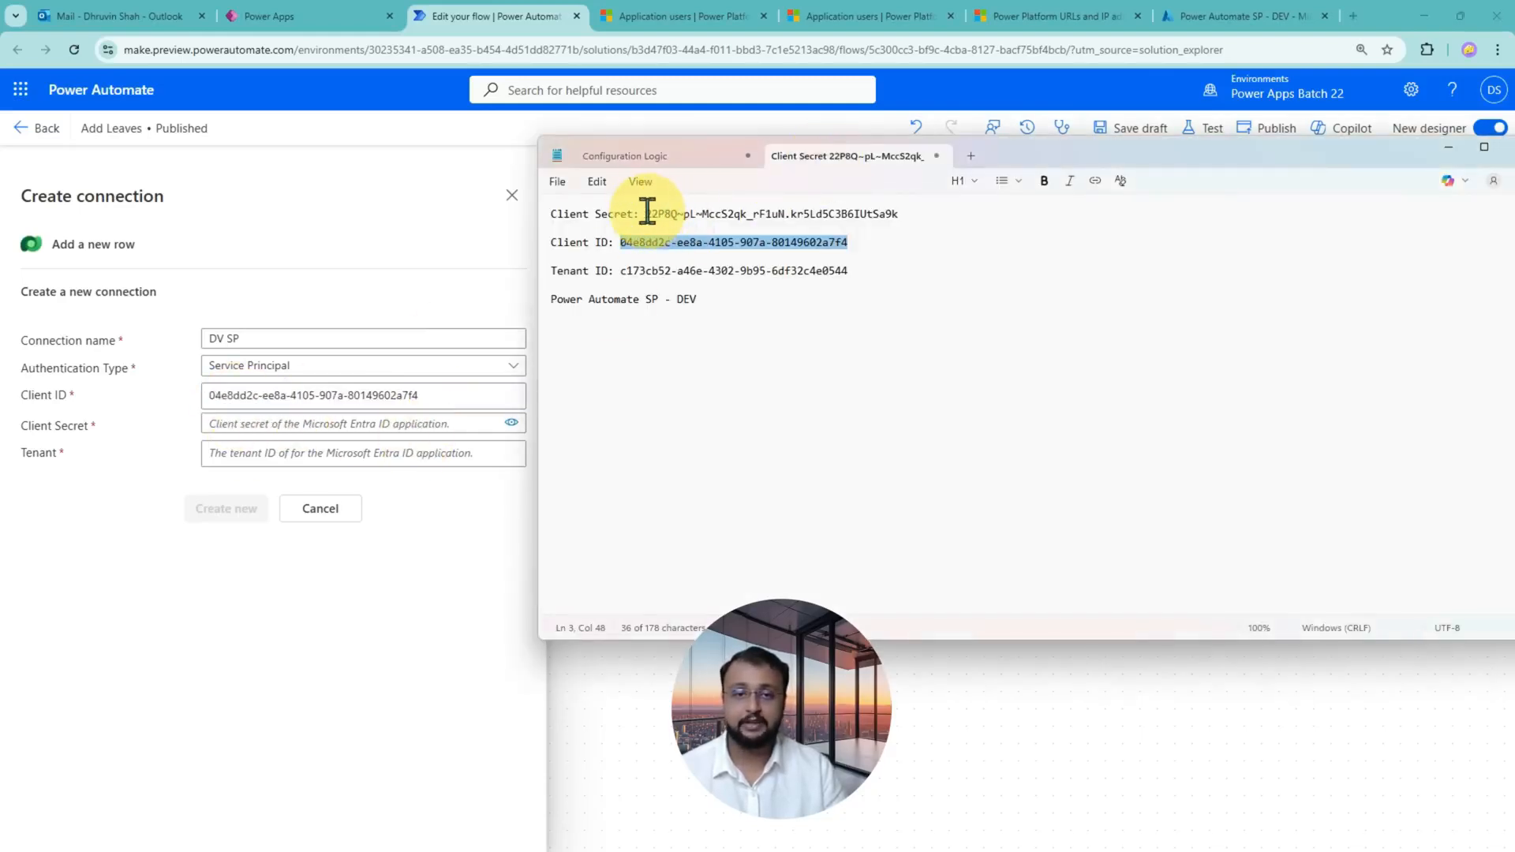
left_click_drag(647, 213, 914, 214)
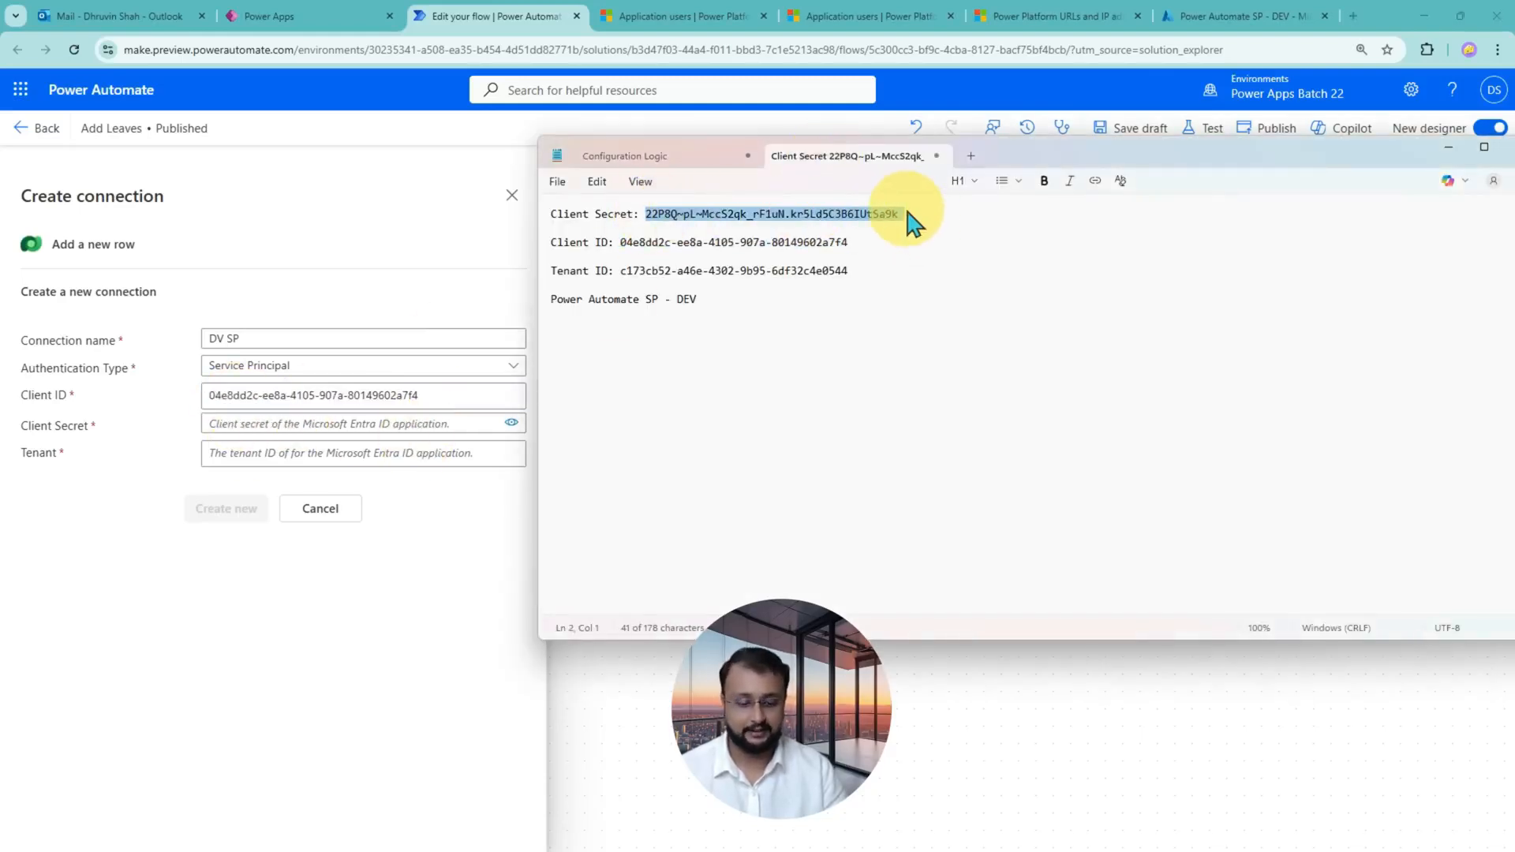
left_click(253, 426)
key("ctrl+v")
left_click(512, 423)
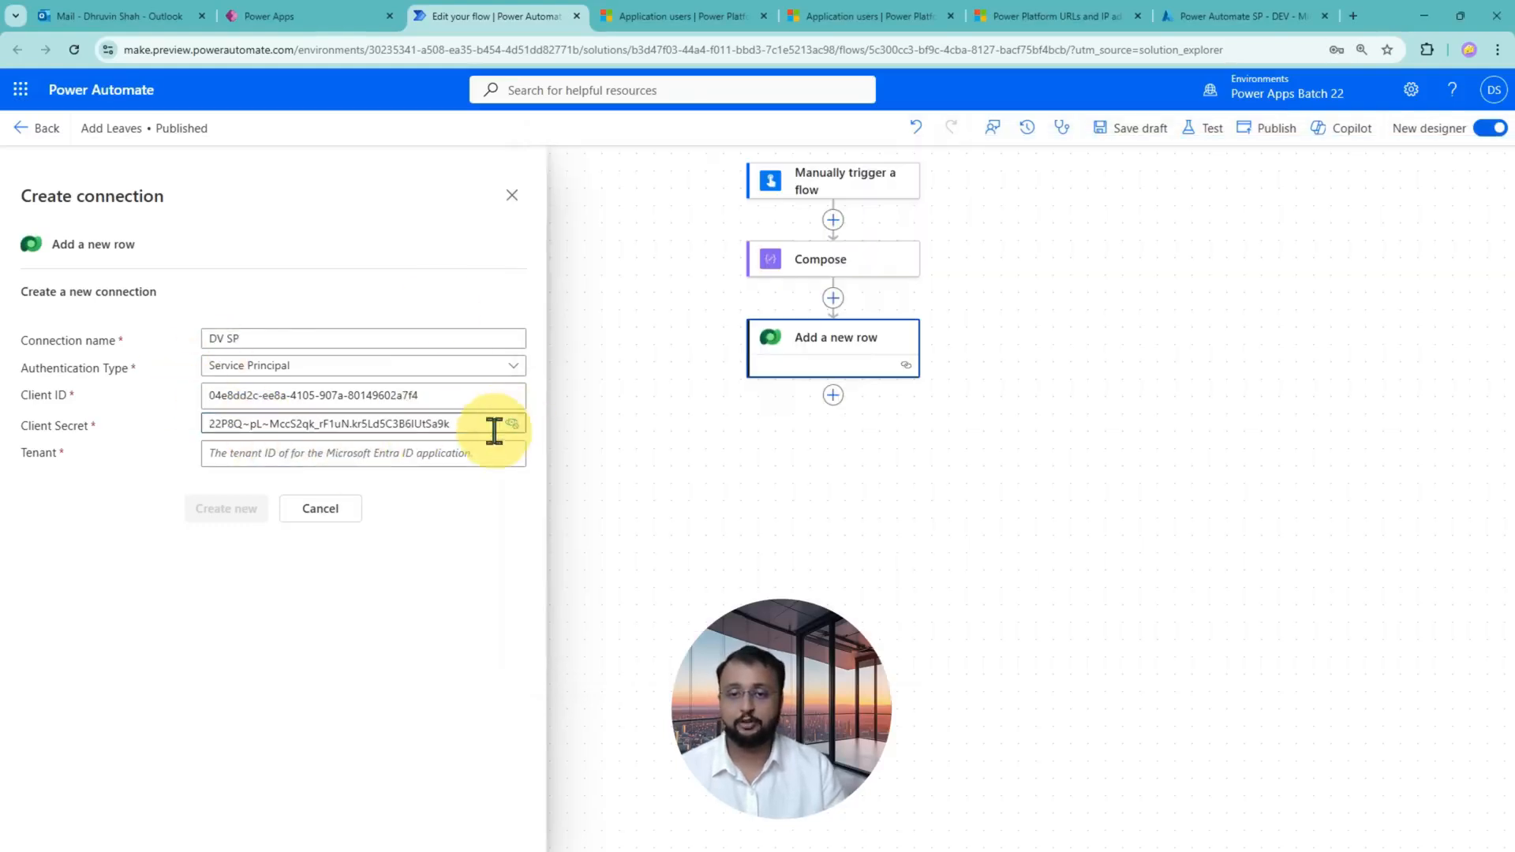
- Copy the tenant ID from the Notepad notes into Tenant, create the connection, and dismiss the browser's offer to save the password
left_click(312, 453)
key("alt+Tab")
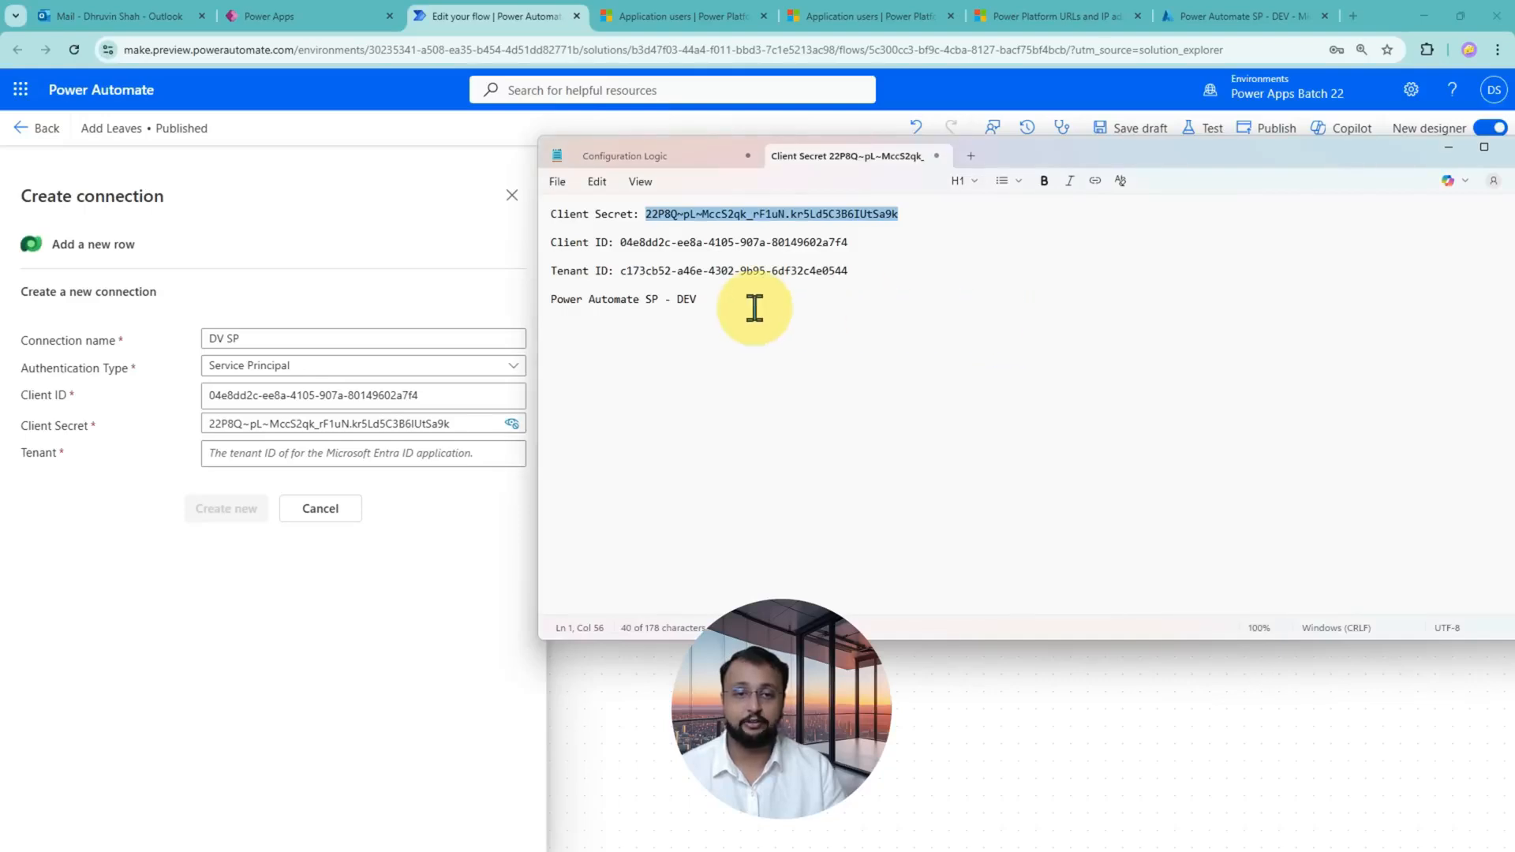
left_click_drag(620, 272, 850, 271)
key("ctrl+c")
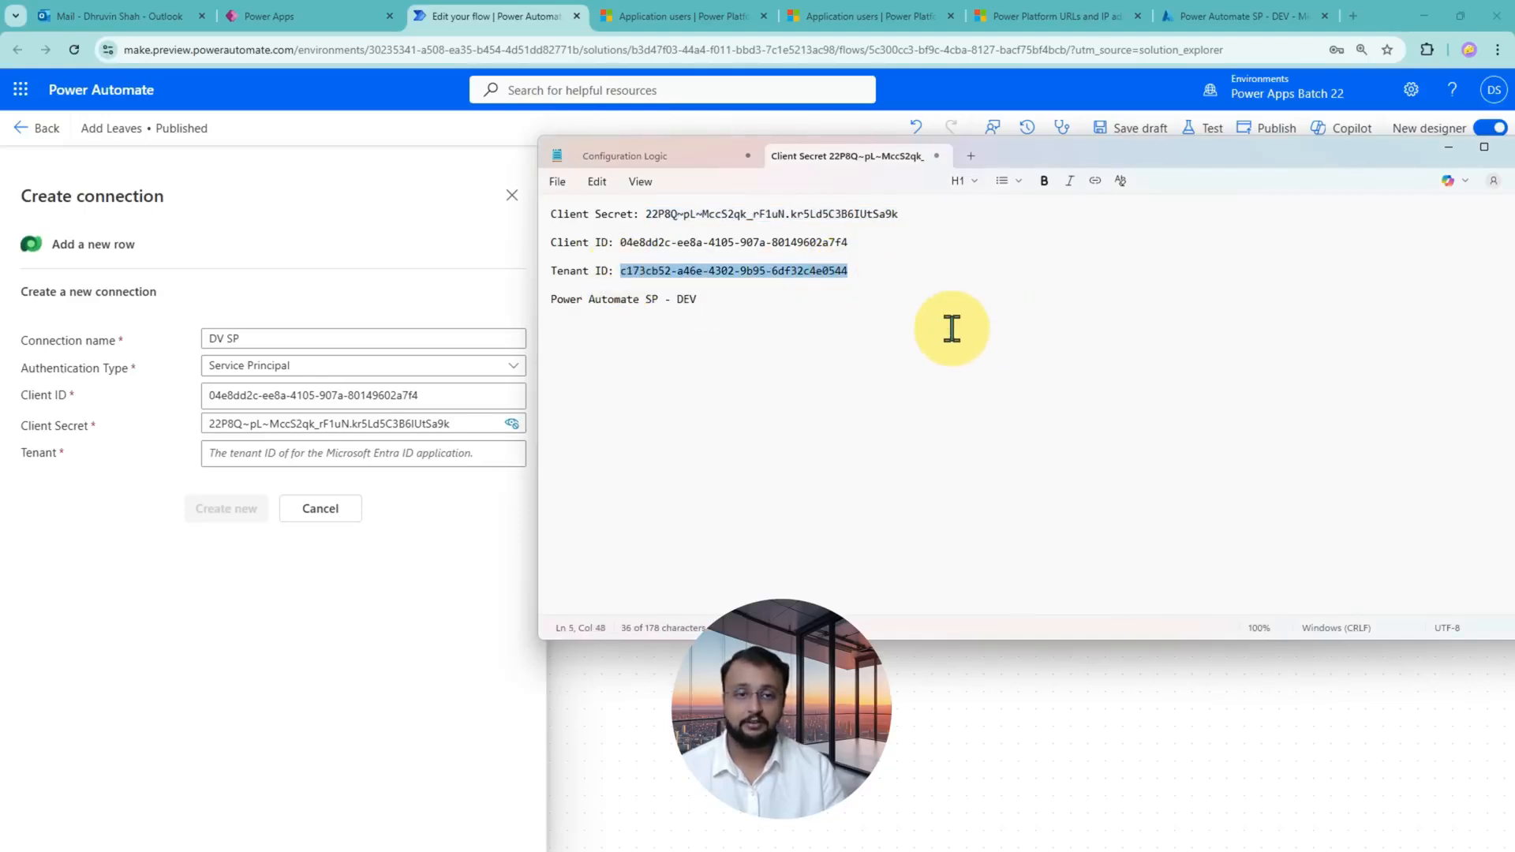
left_click(249, 456)
key("ctrl+v")
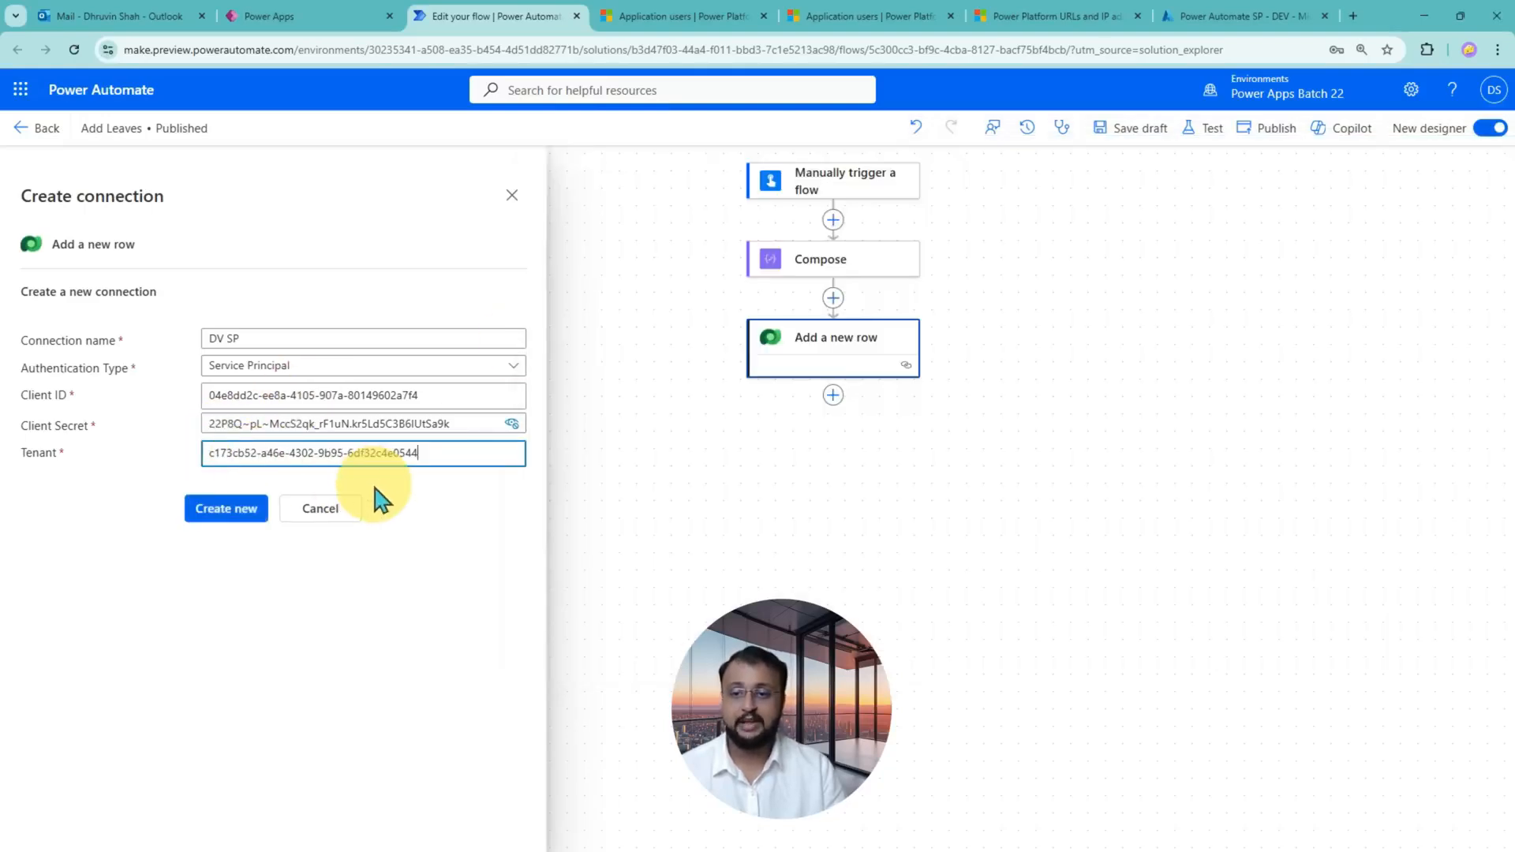
left_click(245, 511)
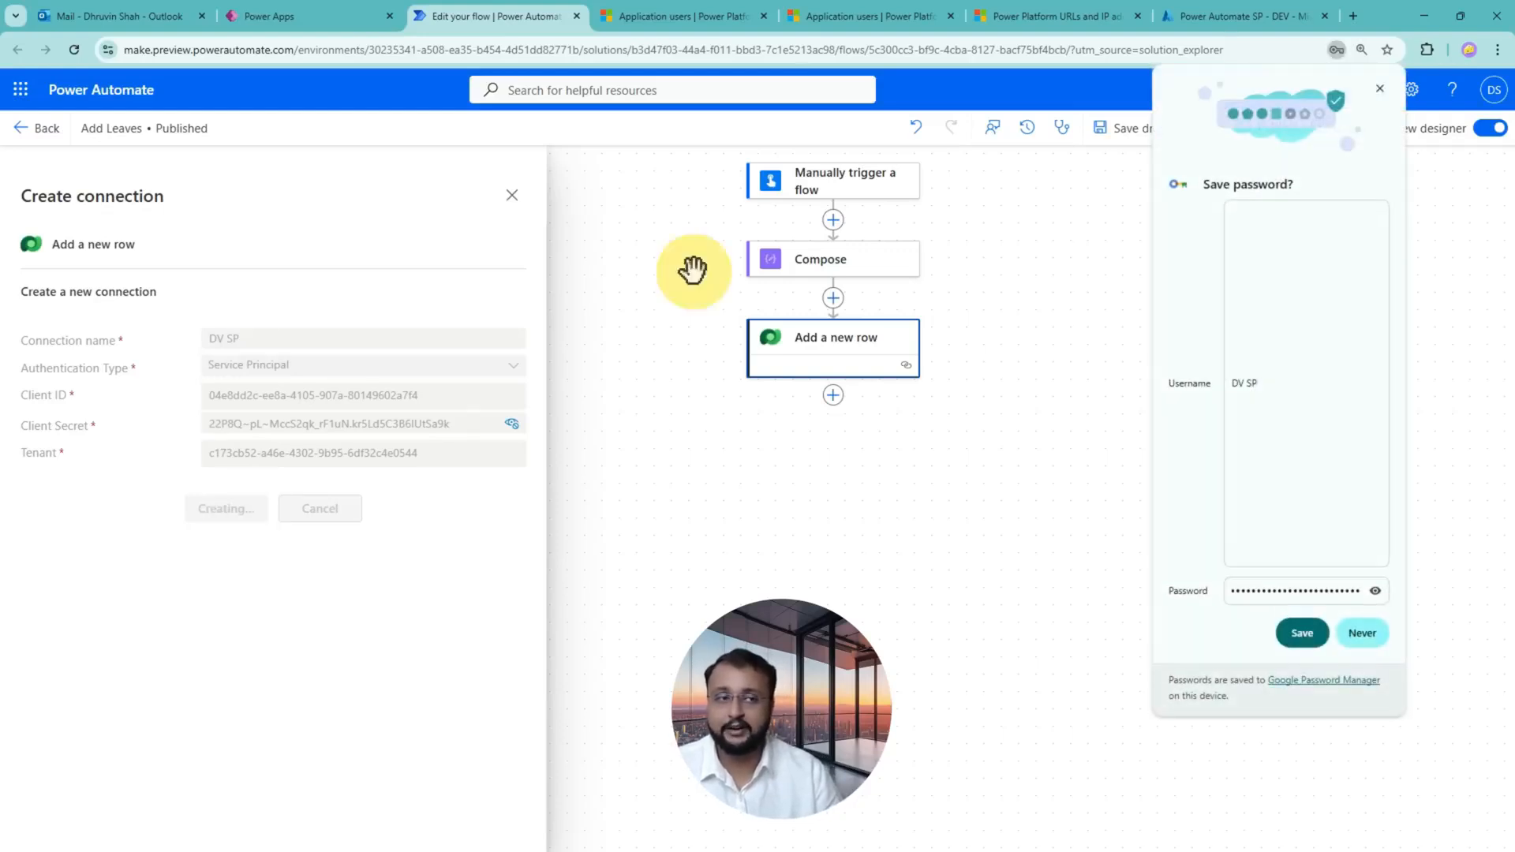
left_click(1380, 87)
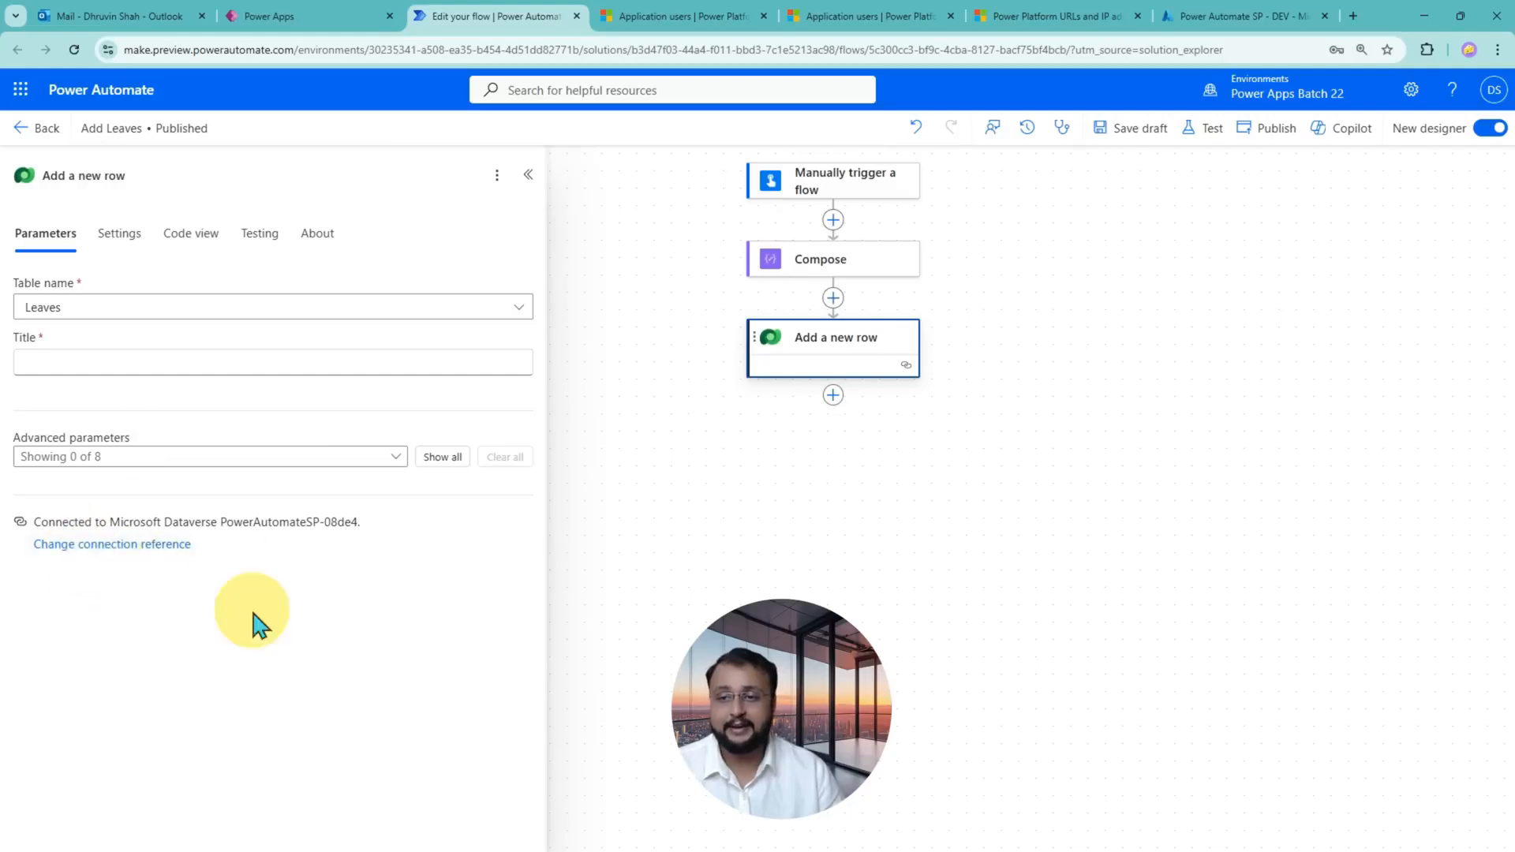
- Set the Add a new row action's Title to "TEST SP" and publish the flow
left_click(232, 359)
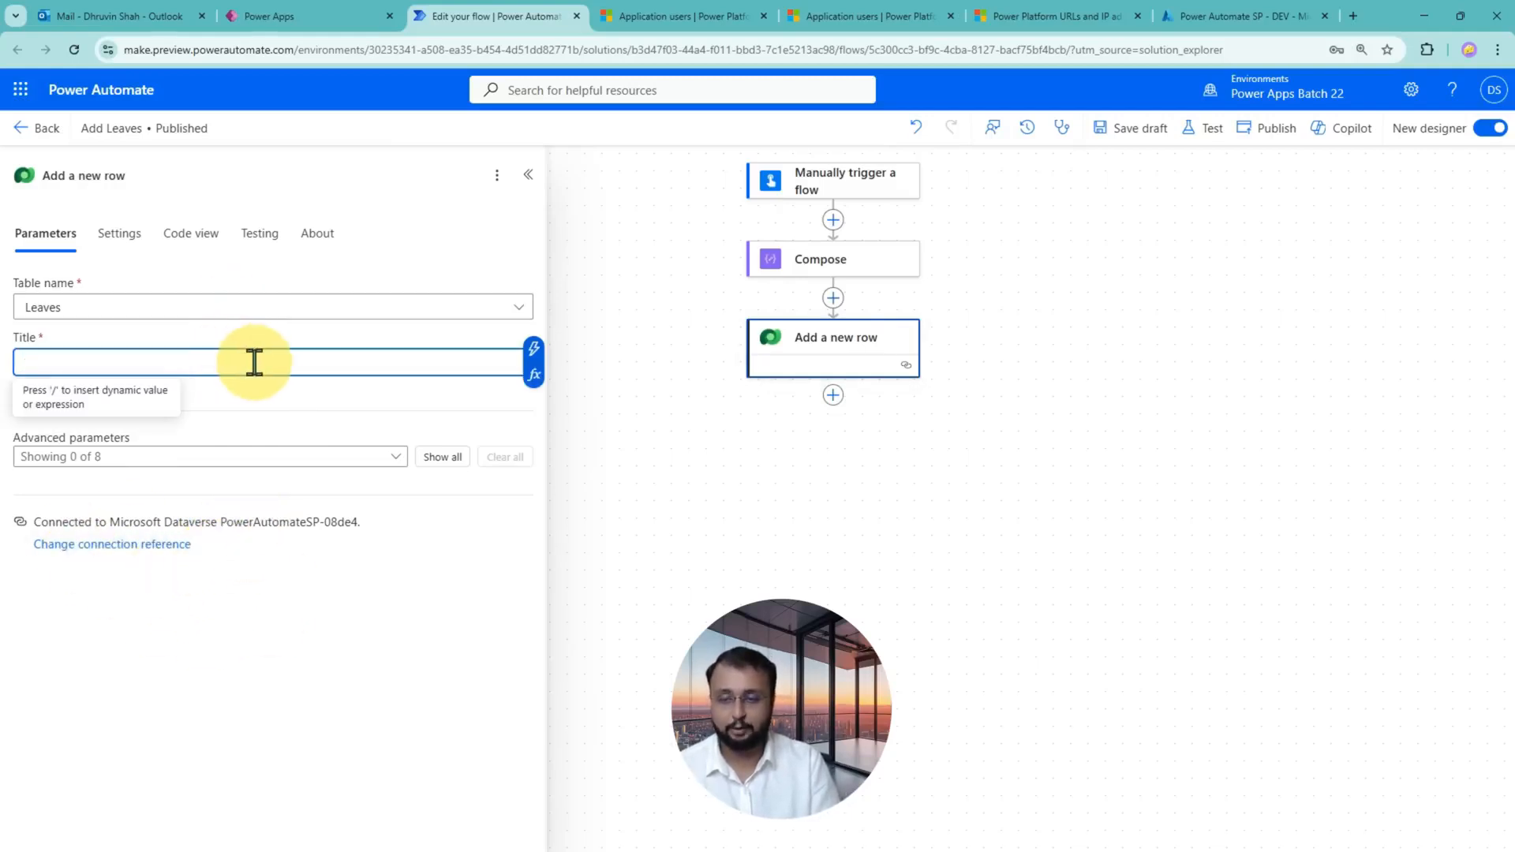
type("TEST SP")
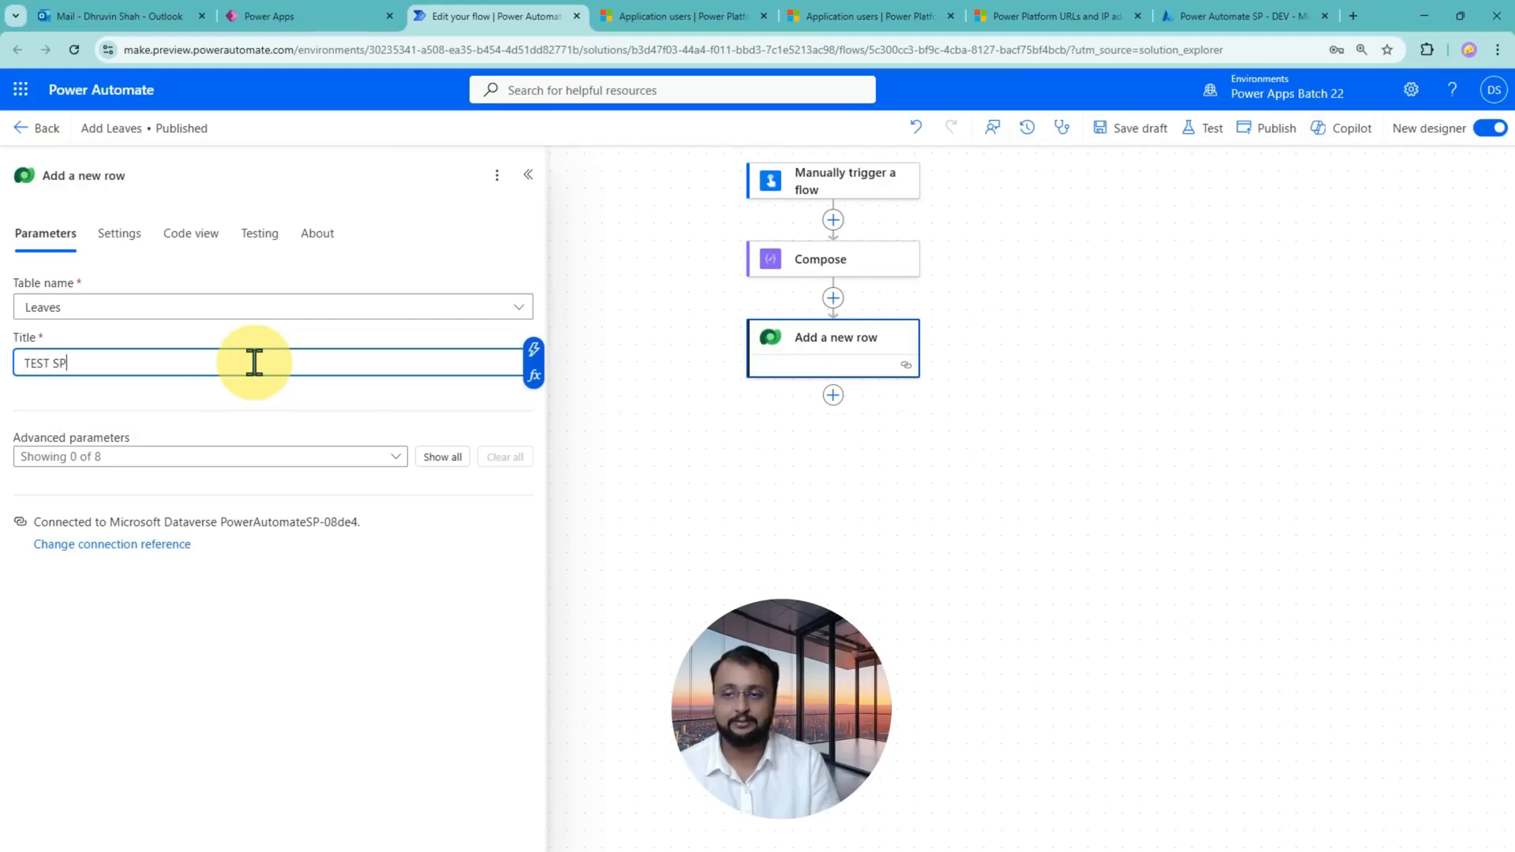
left_click(1267, 135)
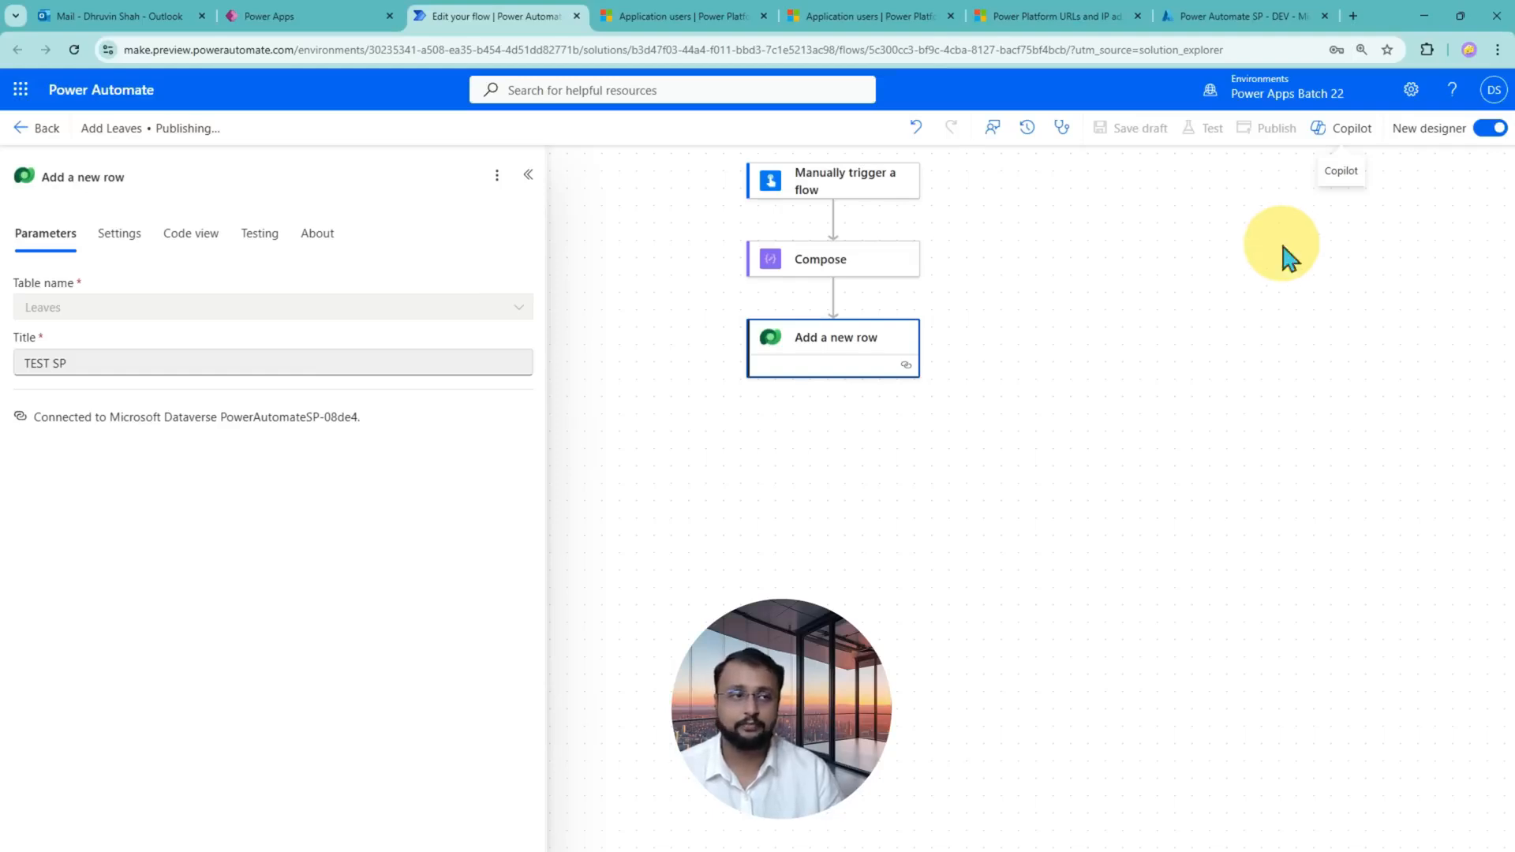
- Try twice to run the Add Leaves flow as a manual test, and close the test pane
left_click(1193, 172)
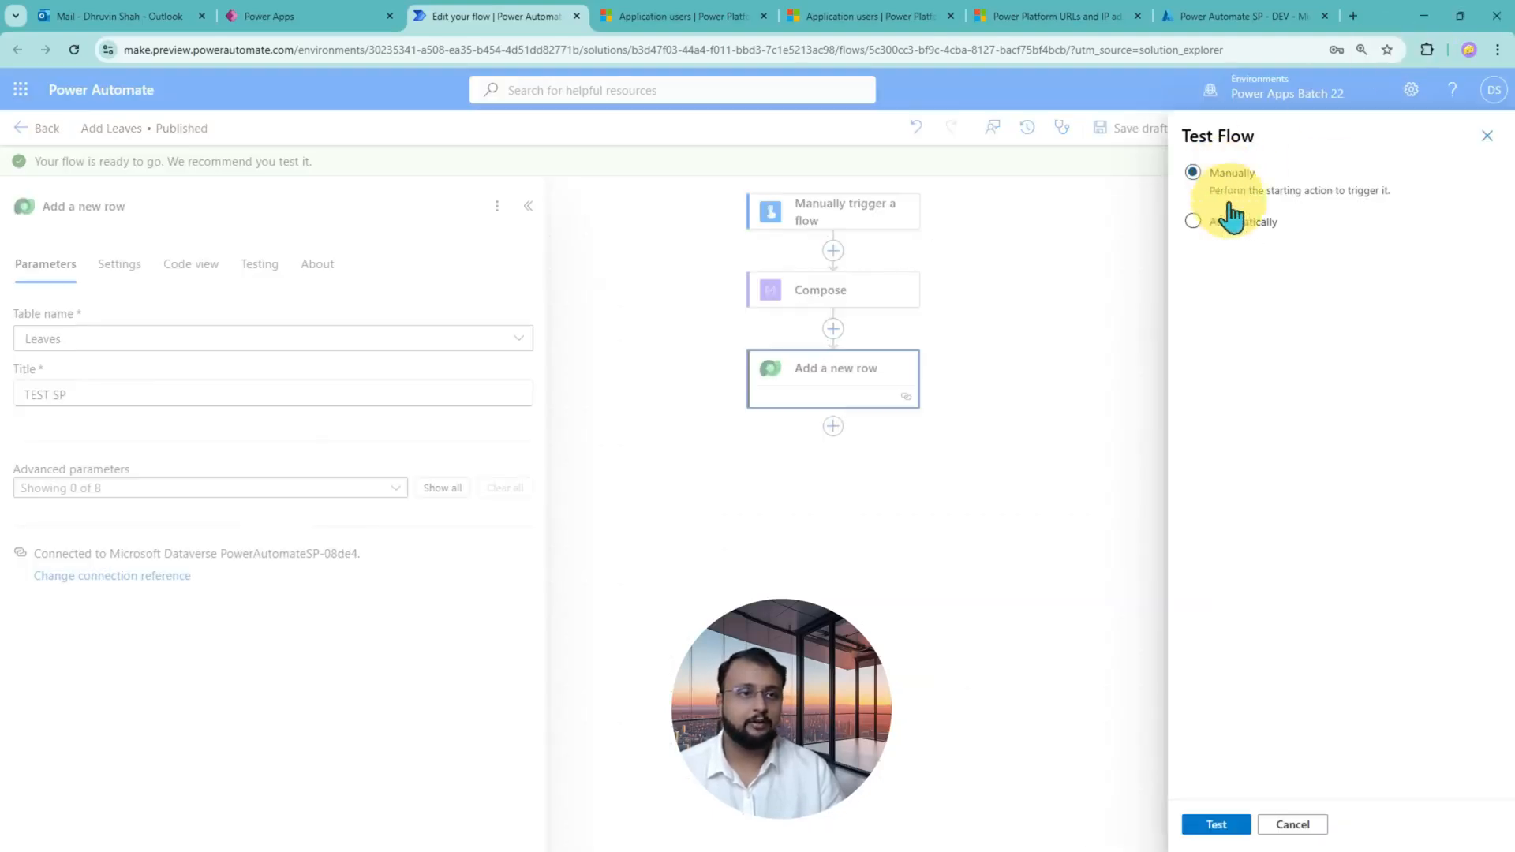
left_click(1222, 825)
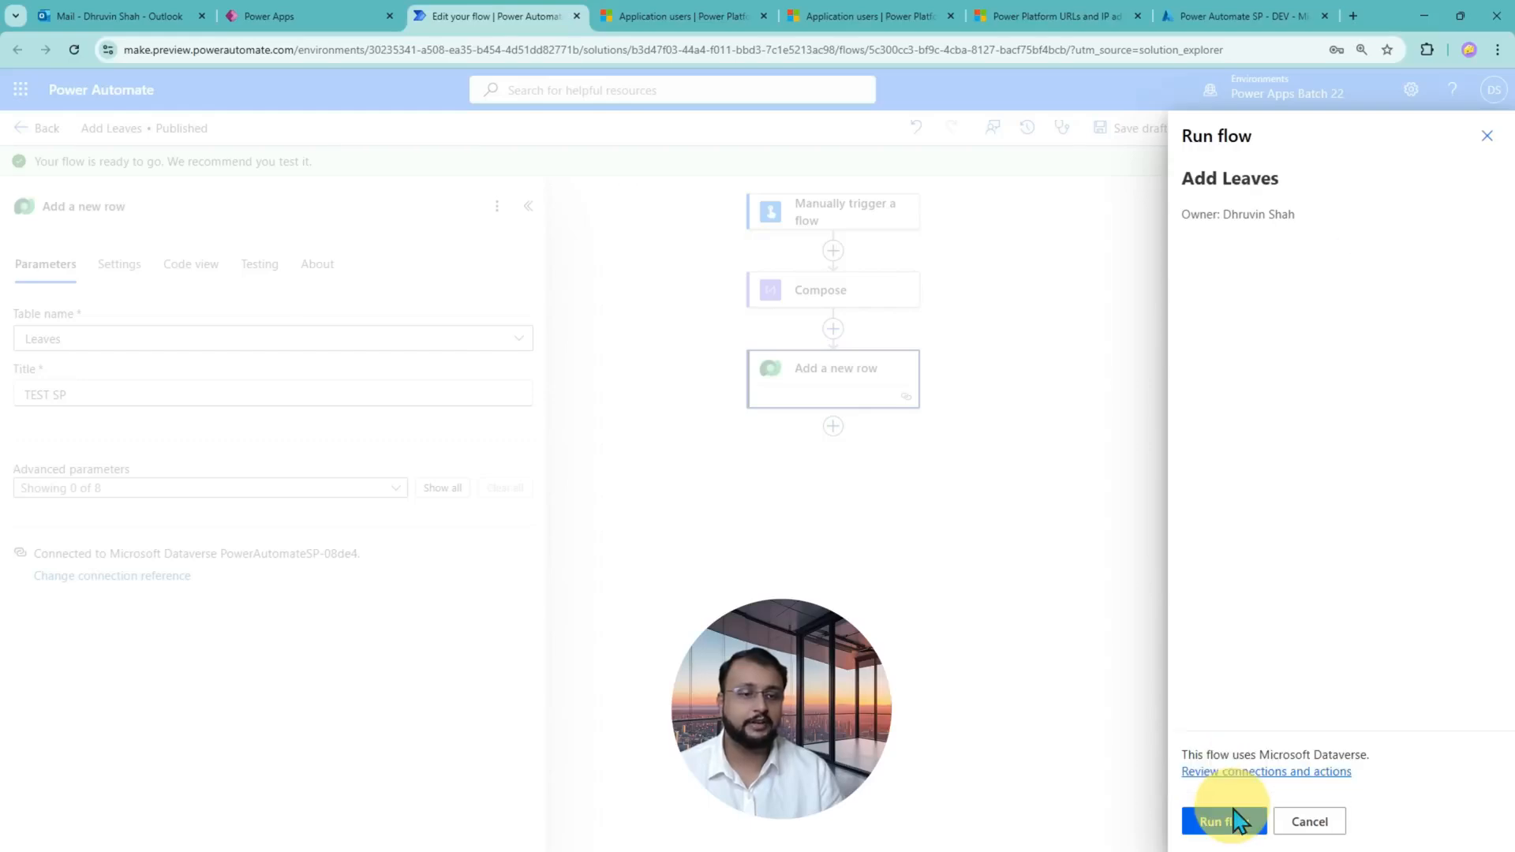
left_click(1231, 824)
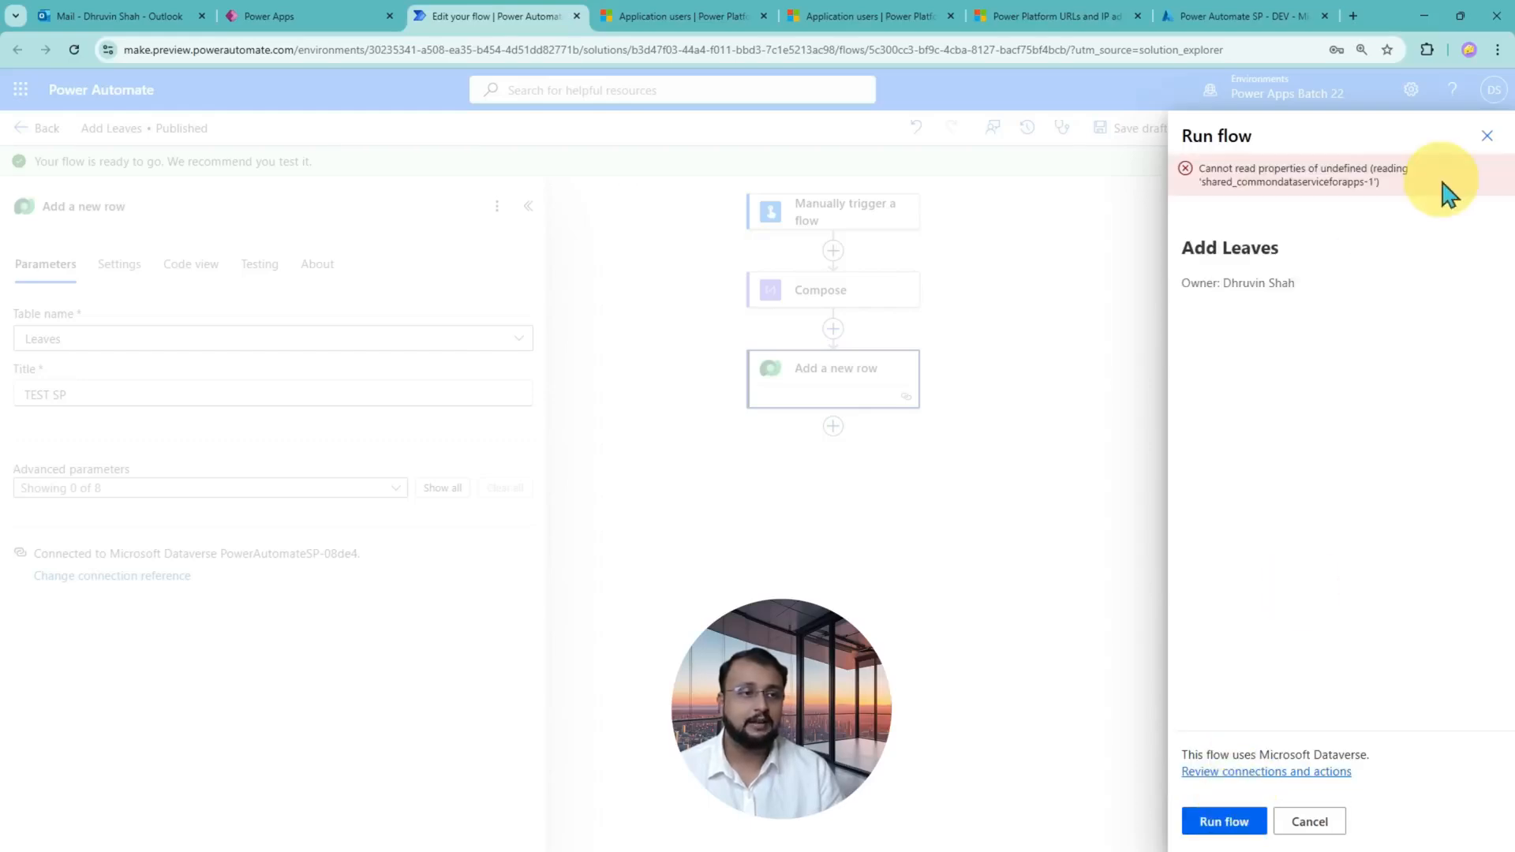
left_click(1486, 136)
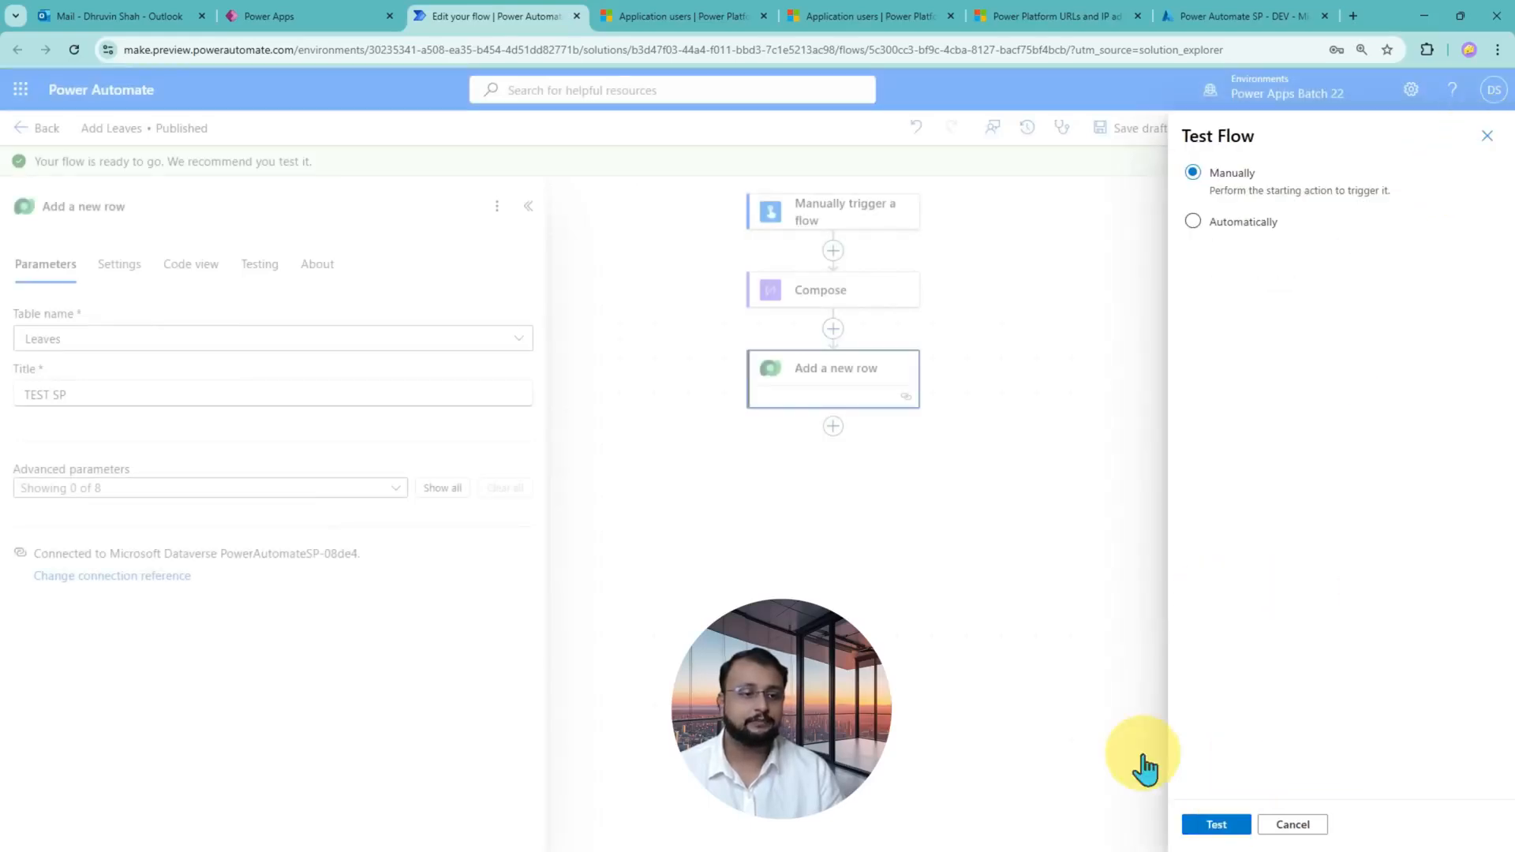
left_click(1216, 825)
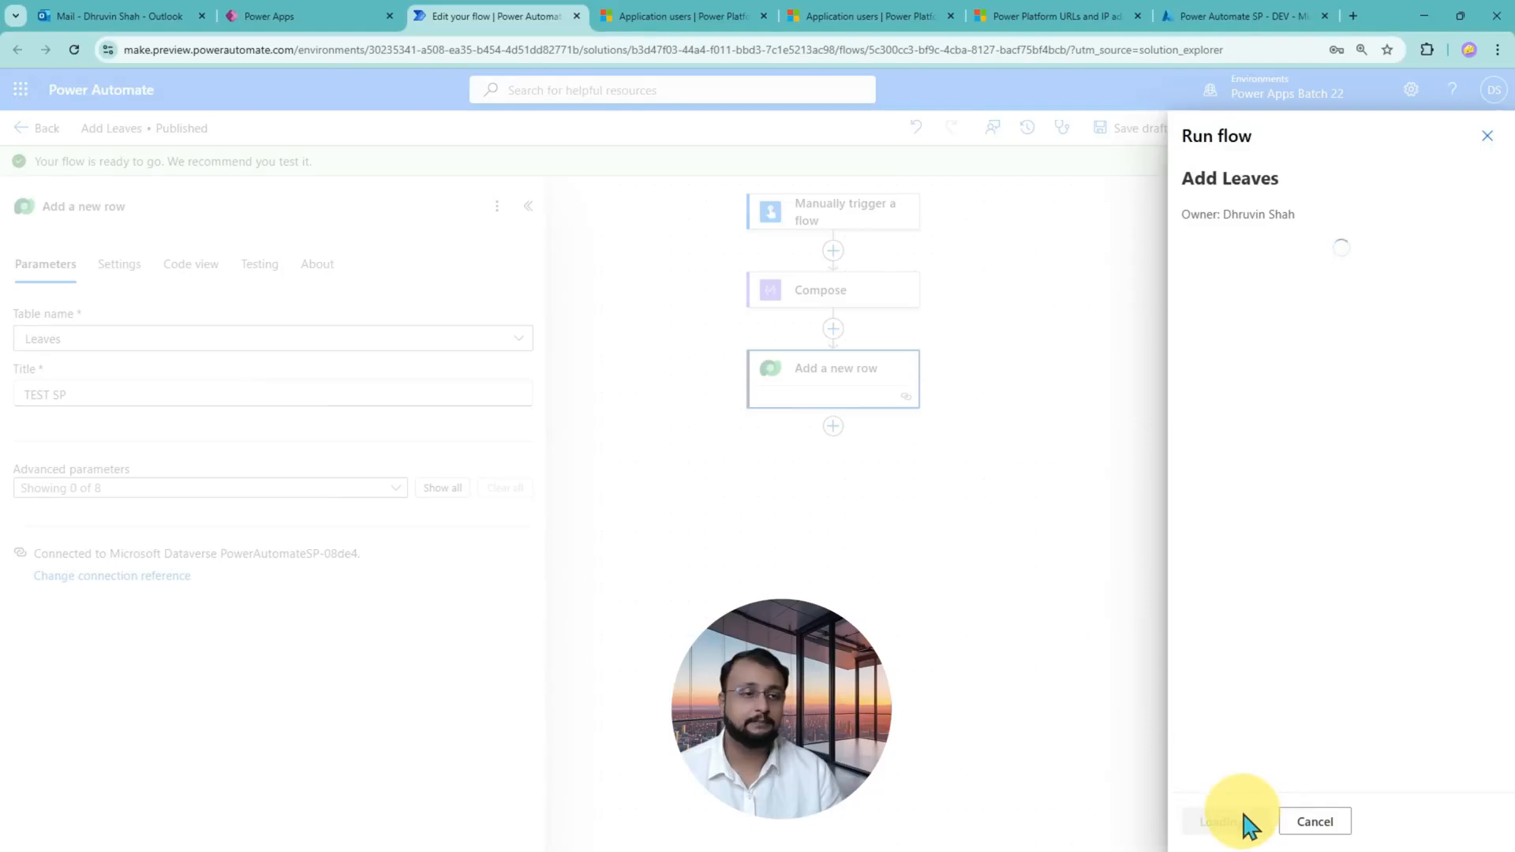
left_click(1243, 824)
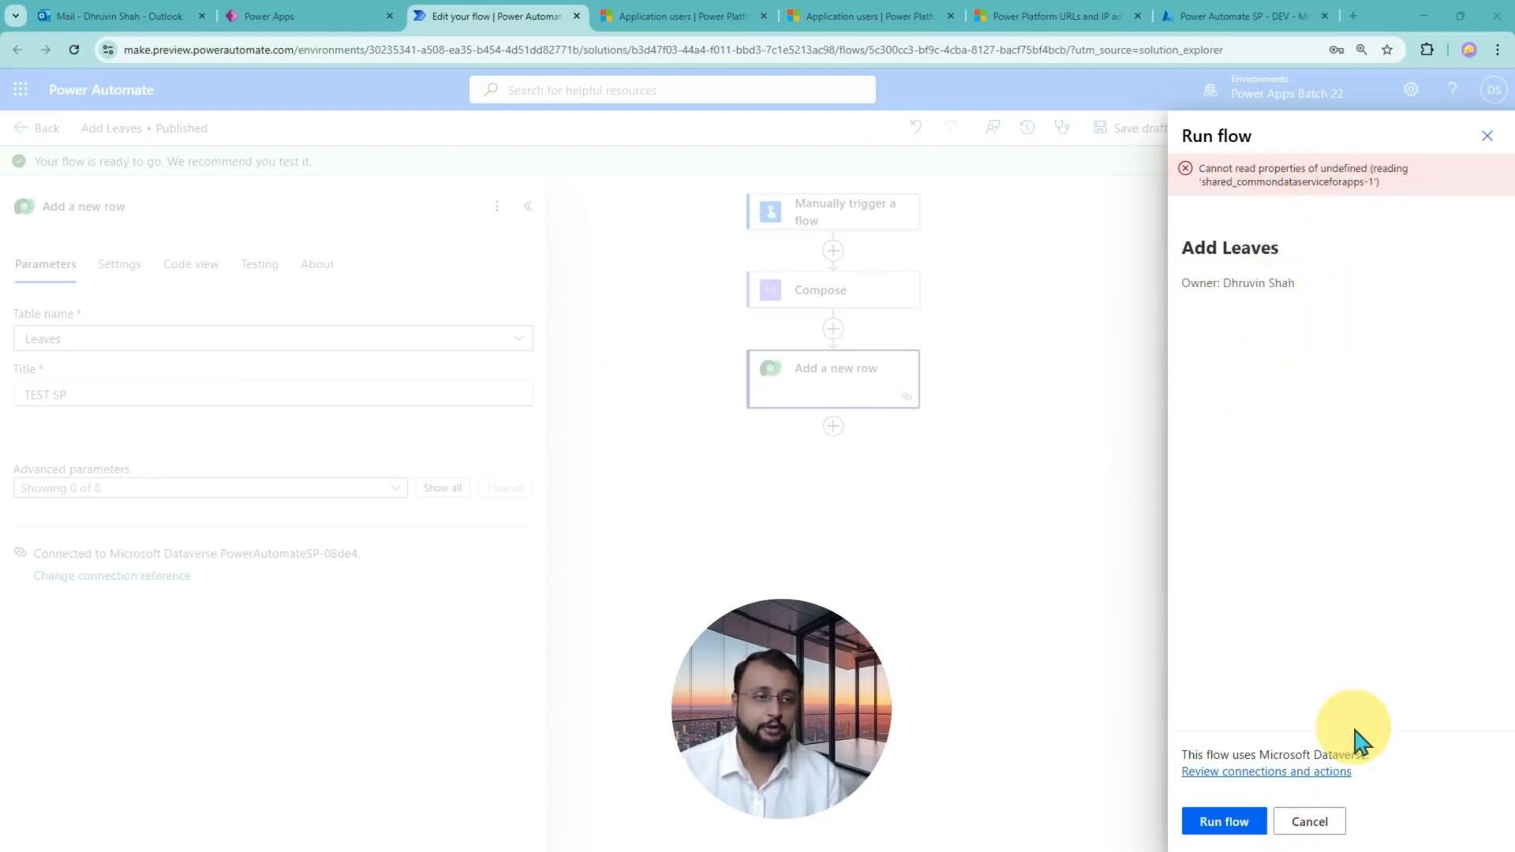
left_click(1325, 834)
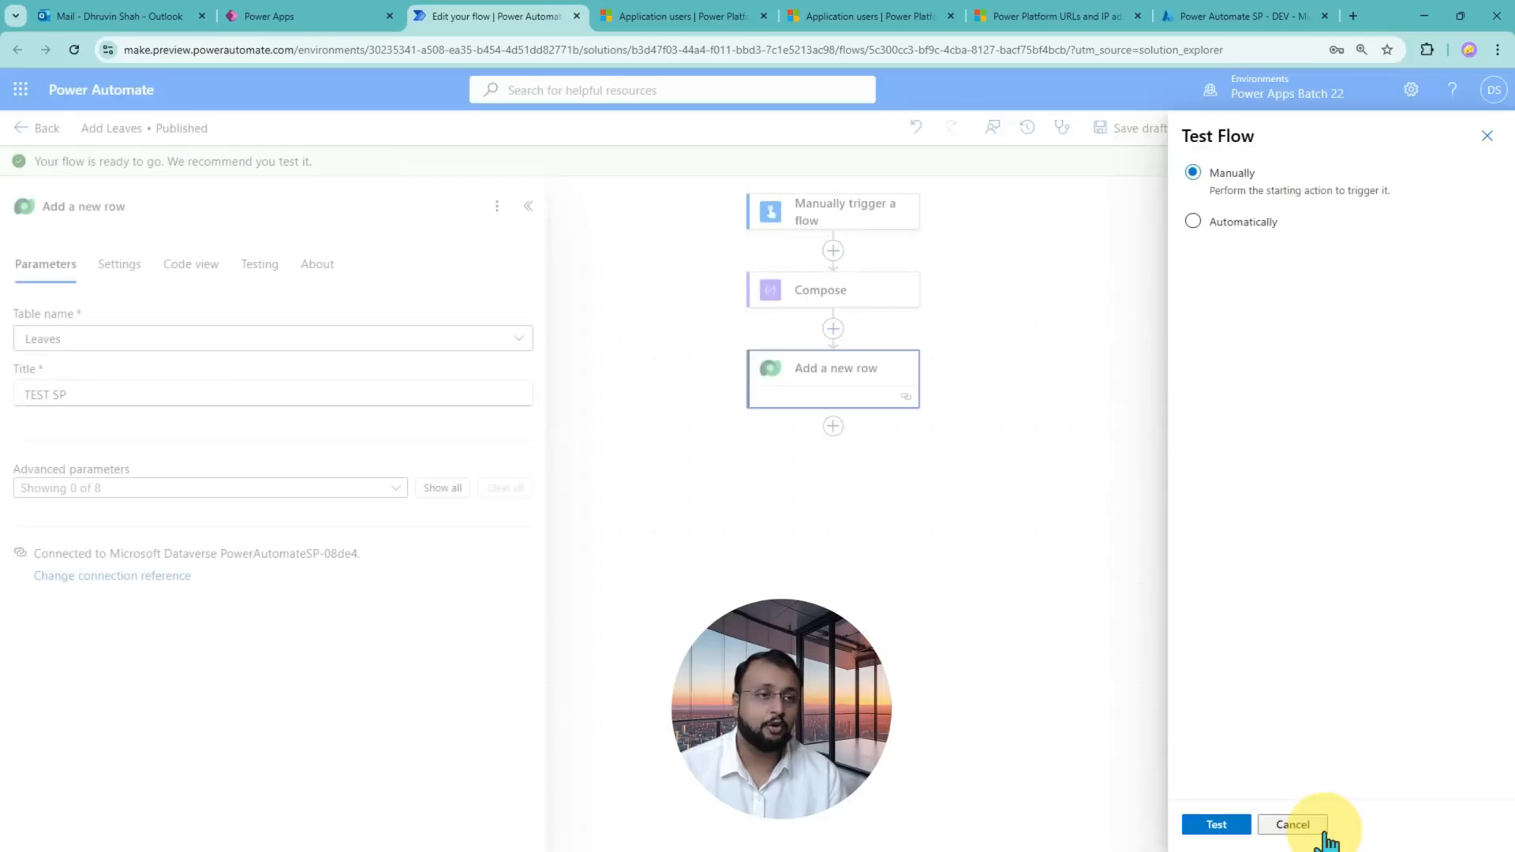
left_click(1488, 136)
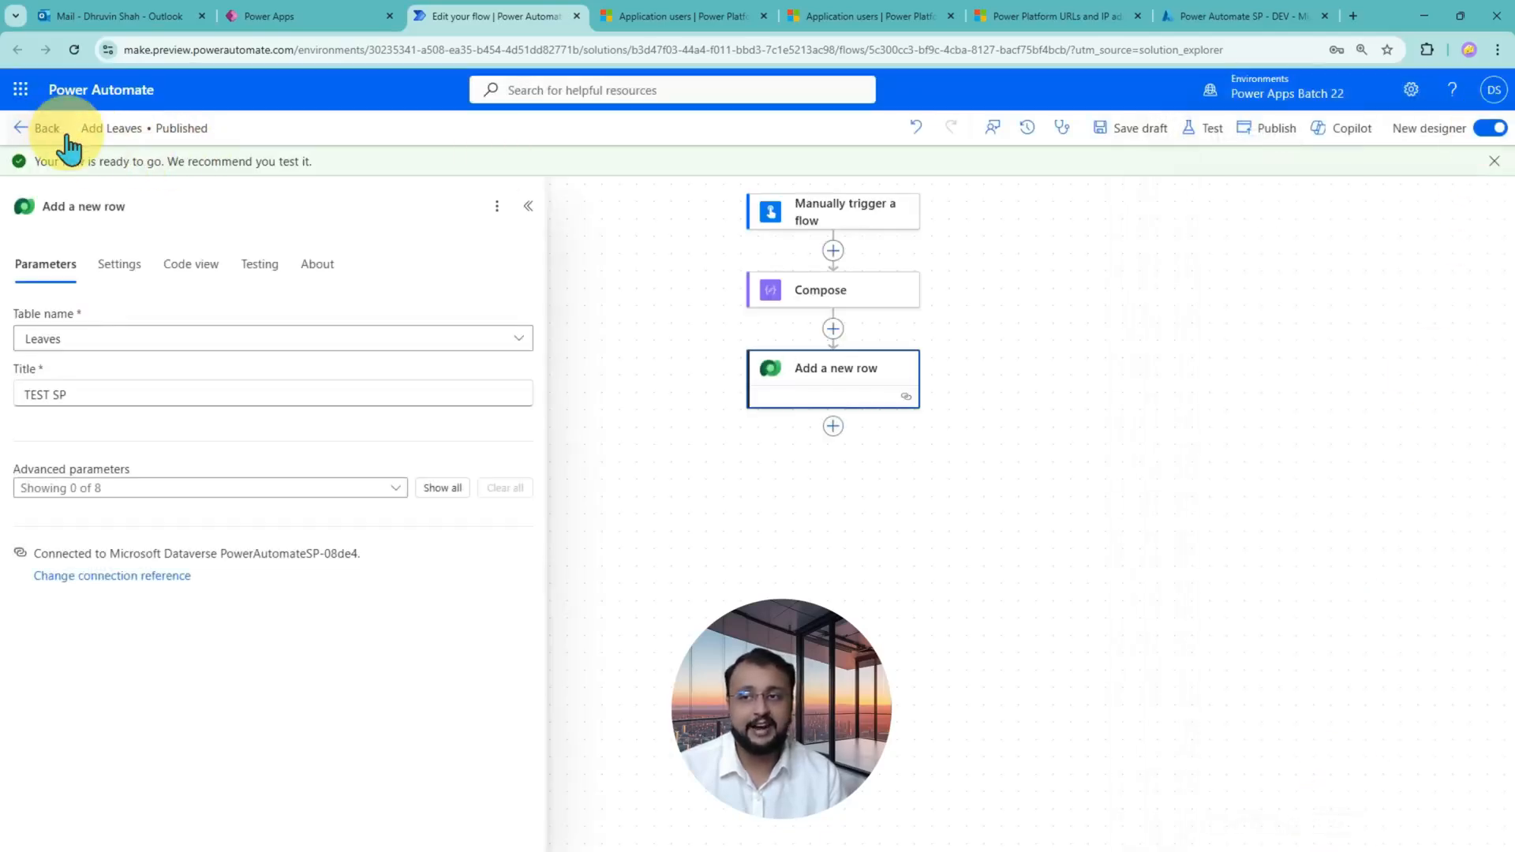
- Return to the Add Leaves flow's details page and look through its run history, connection references, co-owner and run-only user sections
left_click(41, 131)
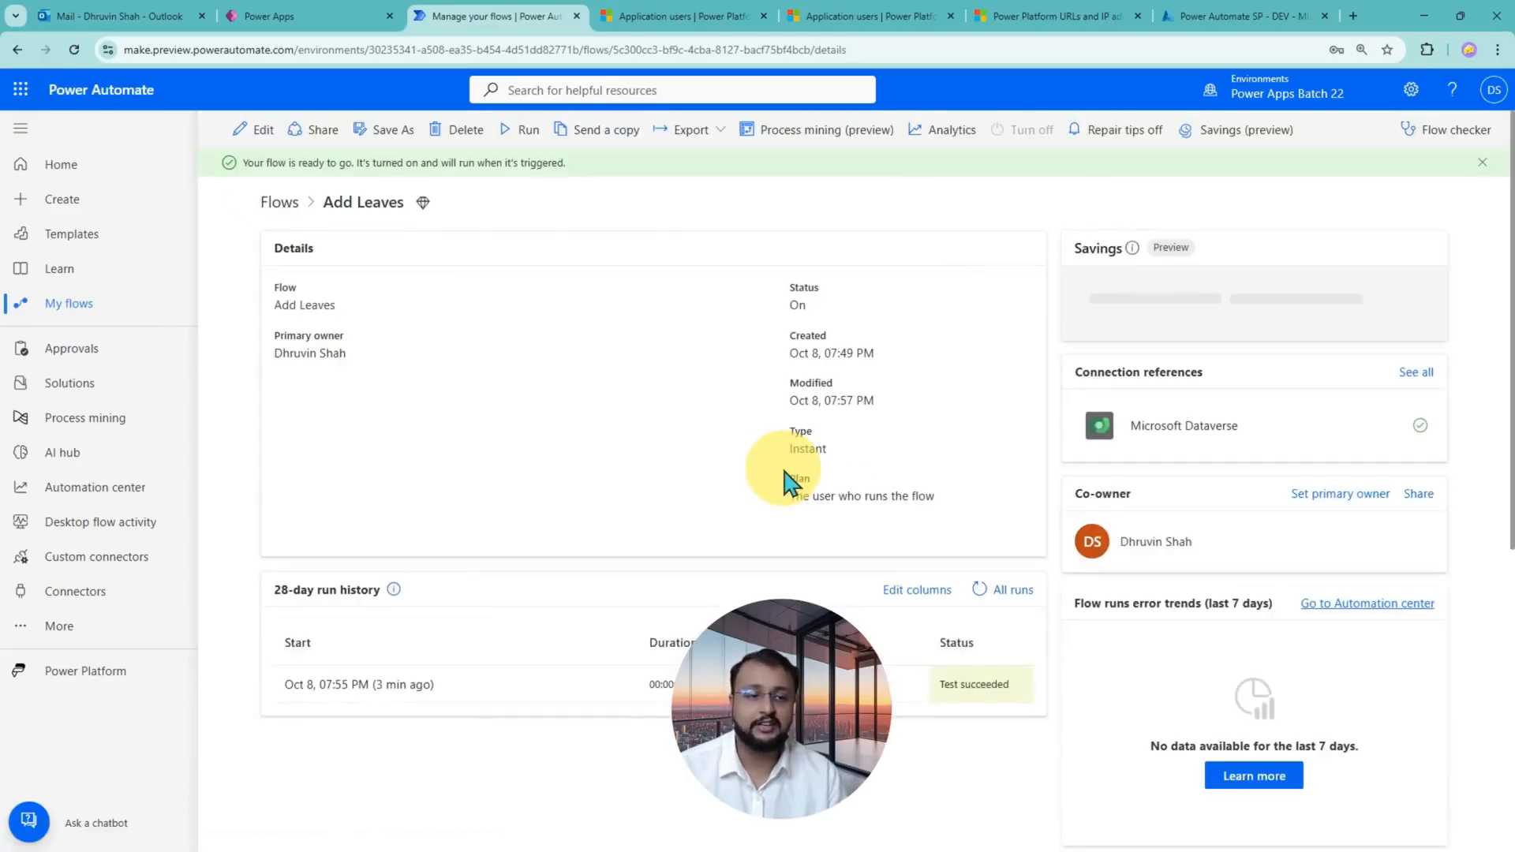
scroll(786, 472, "down", 6)
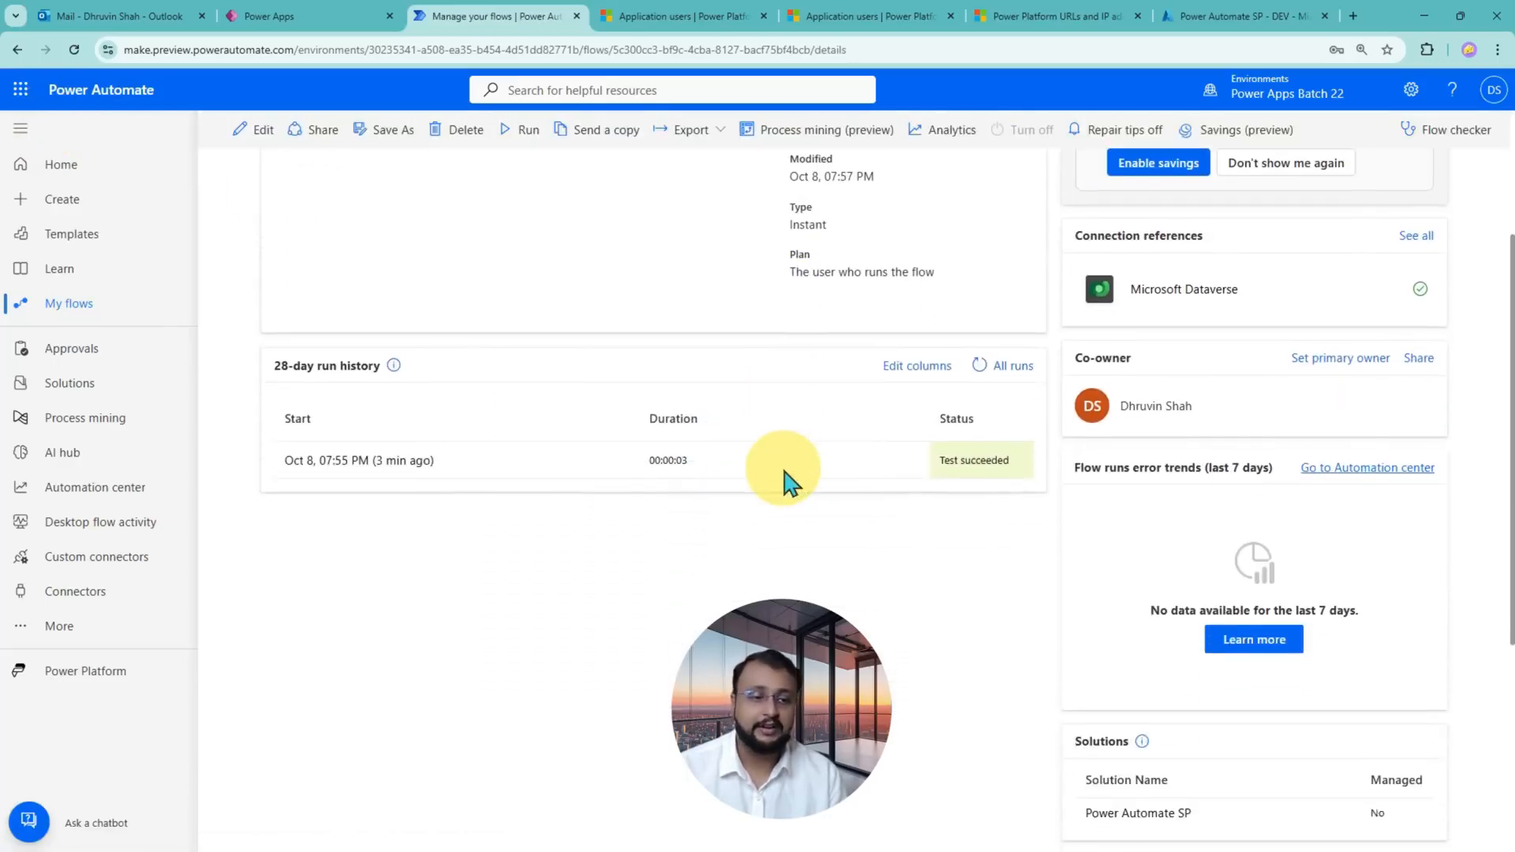
scroll(787, 467, "down", 2)
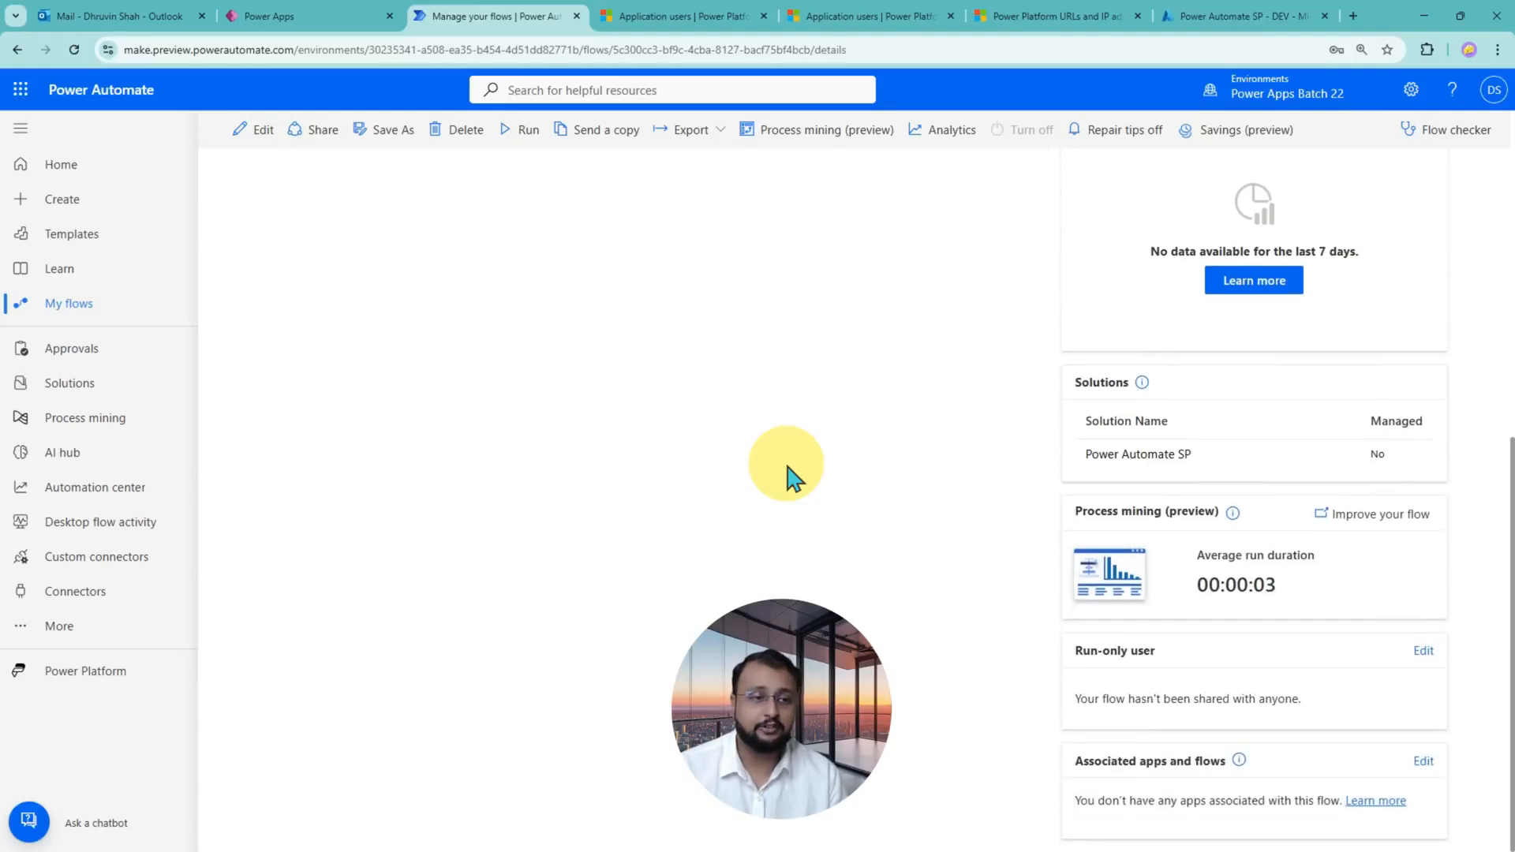
scroll(786, 469, "up", 3)
scroll(785, 459, "up", 3)
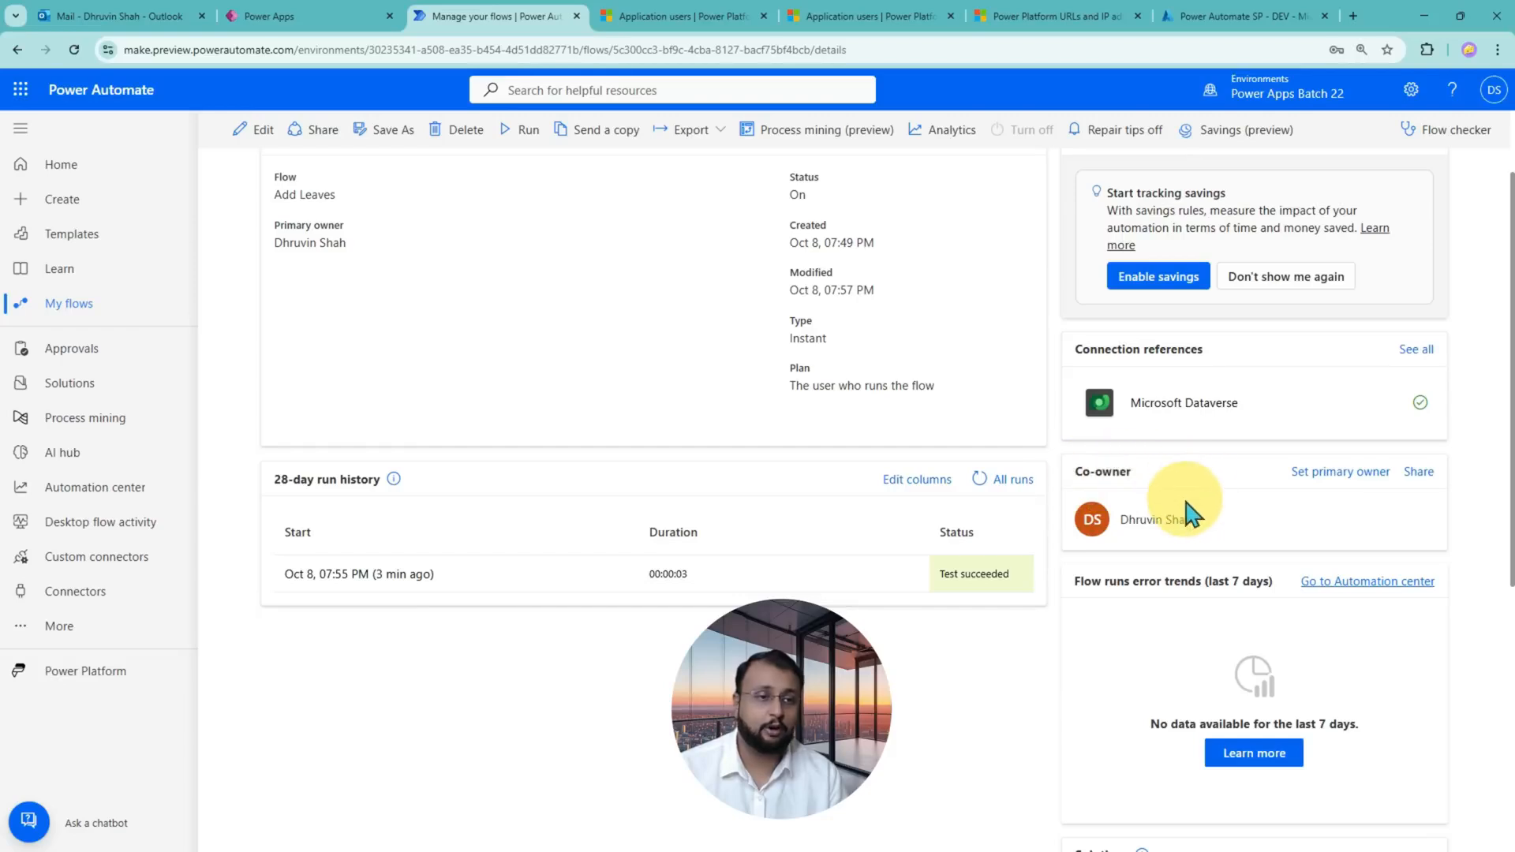
scroll(1181, 533, "up", 1)
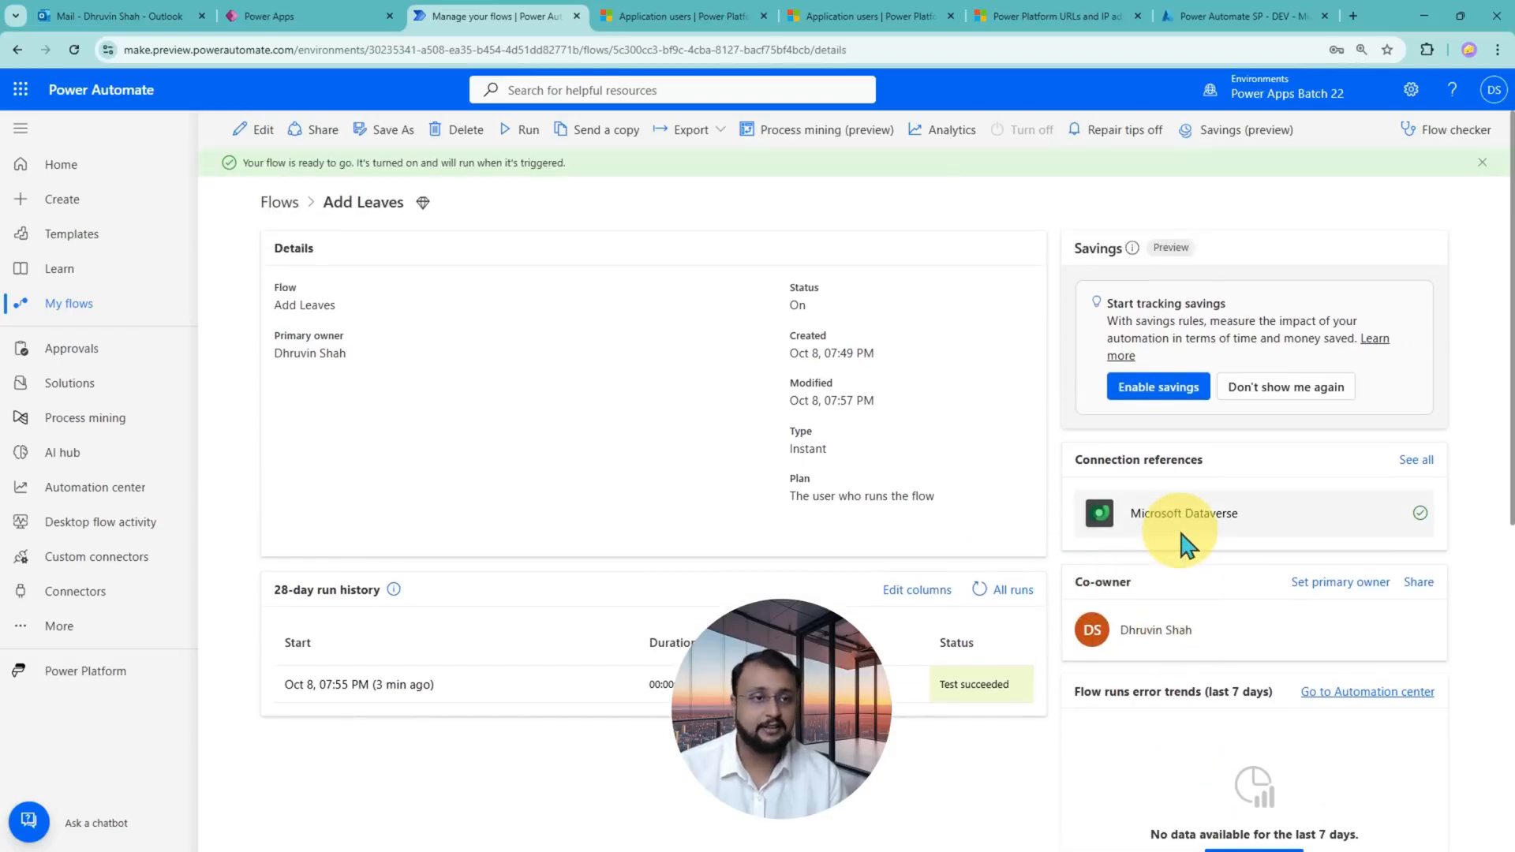
scroll(1181, 512, "down", 7)
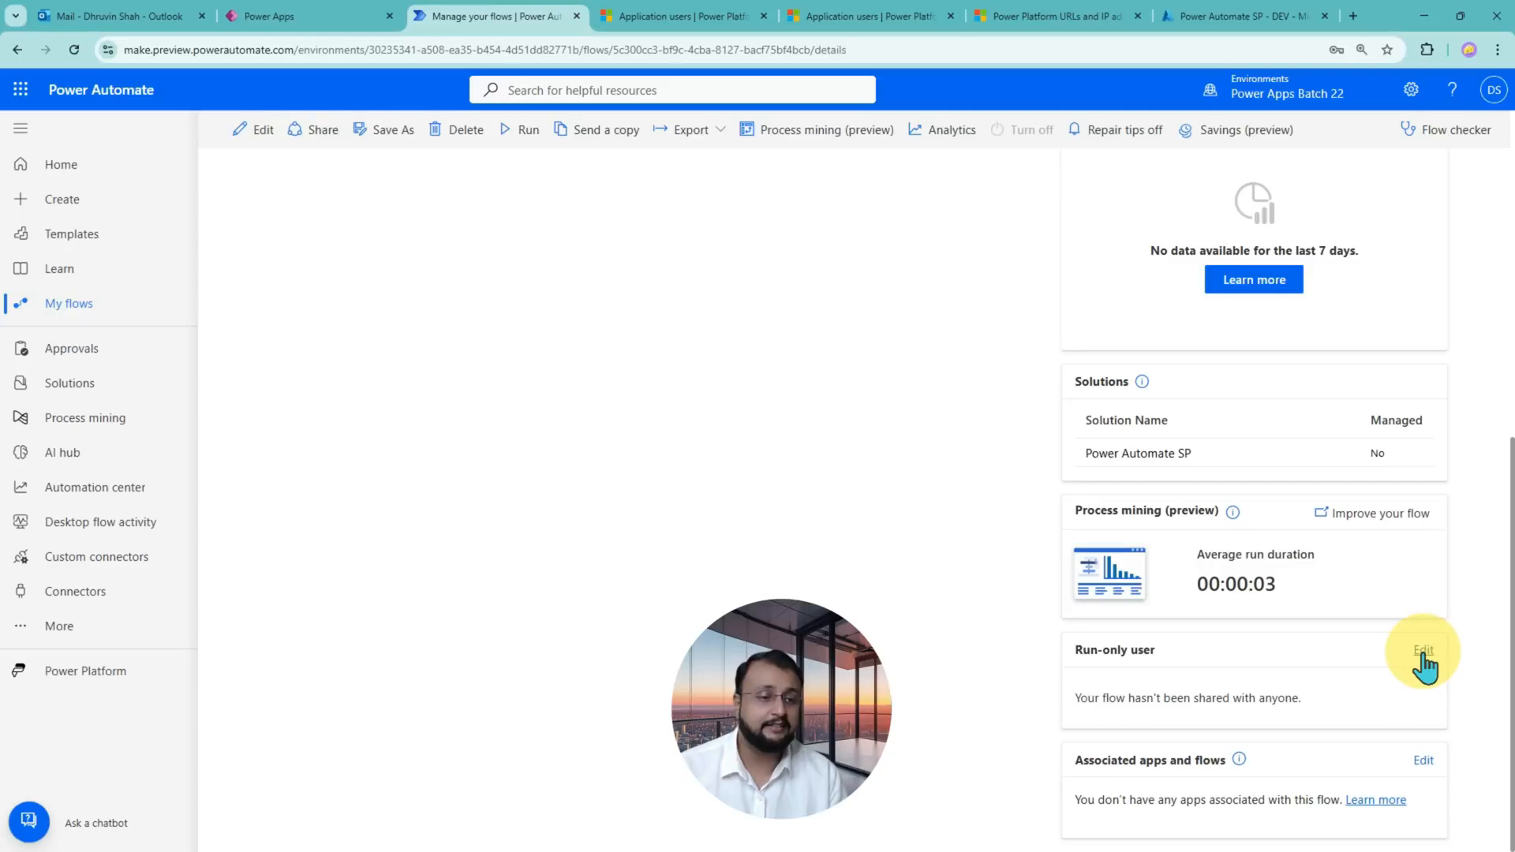
scroll(1423, 653, "up", 1)
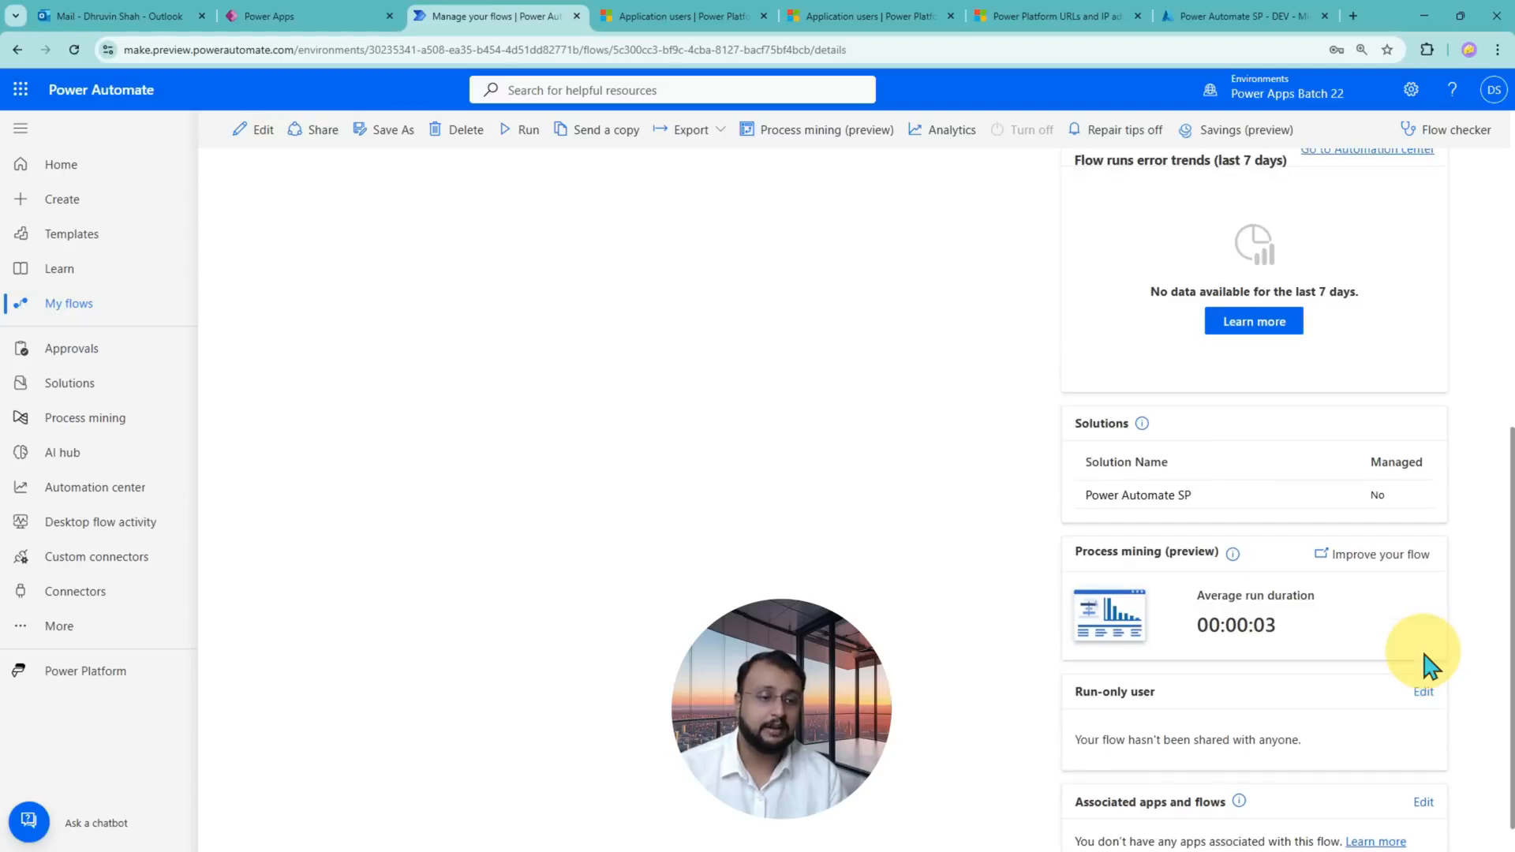
- Check the Microsoft Dataverse connection choices in the flow's run-only permissions, leave "Use this connection (DV SP)" selected, and cancel
left_click(1447, 693)
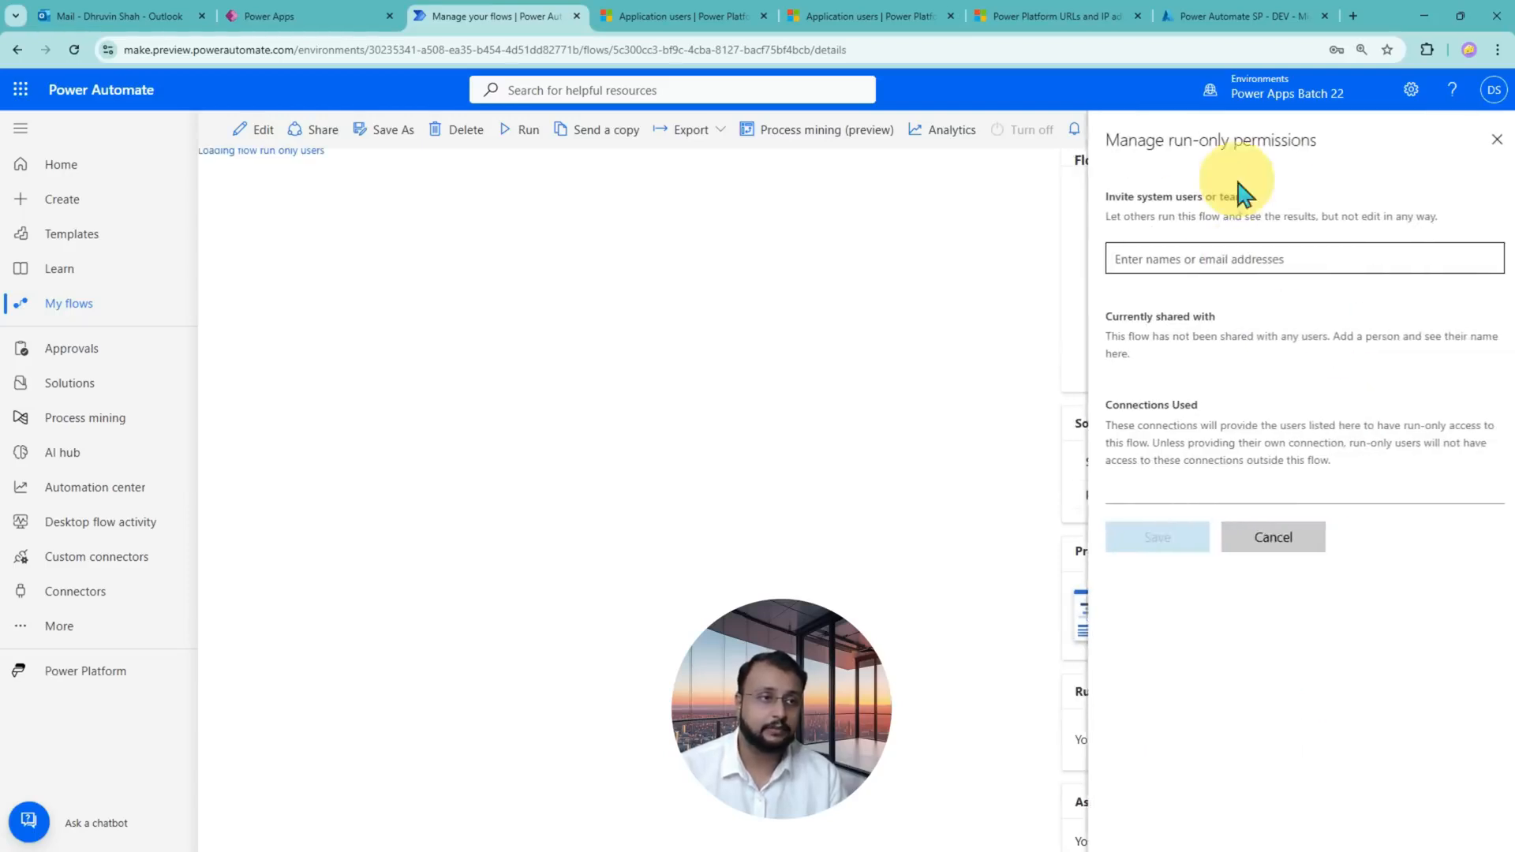
left_click(1261, 565)
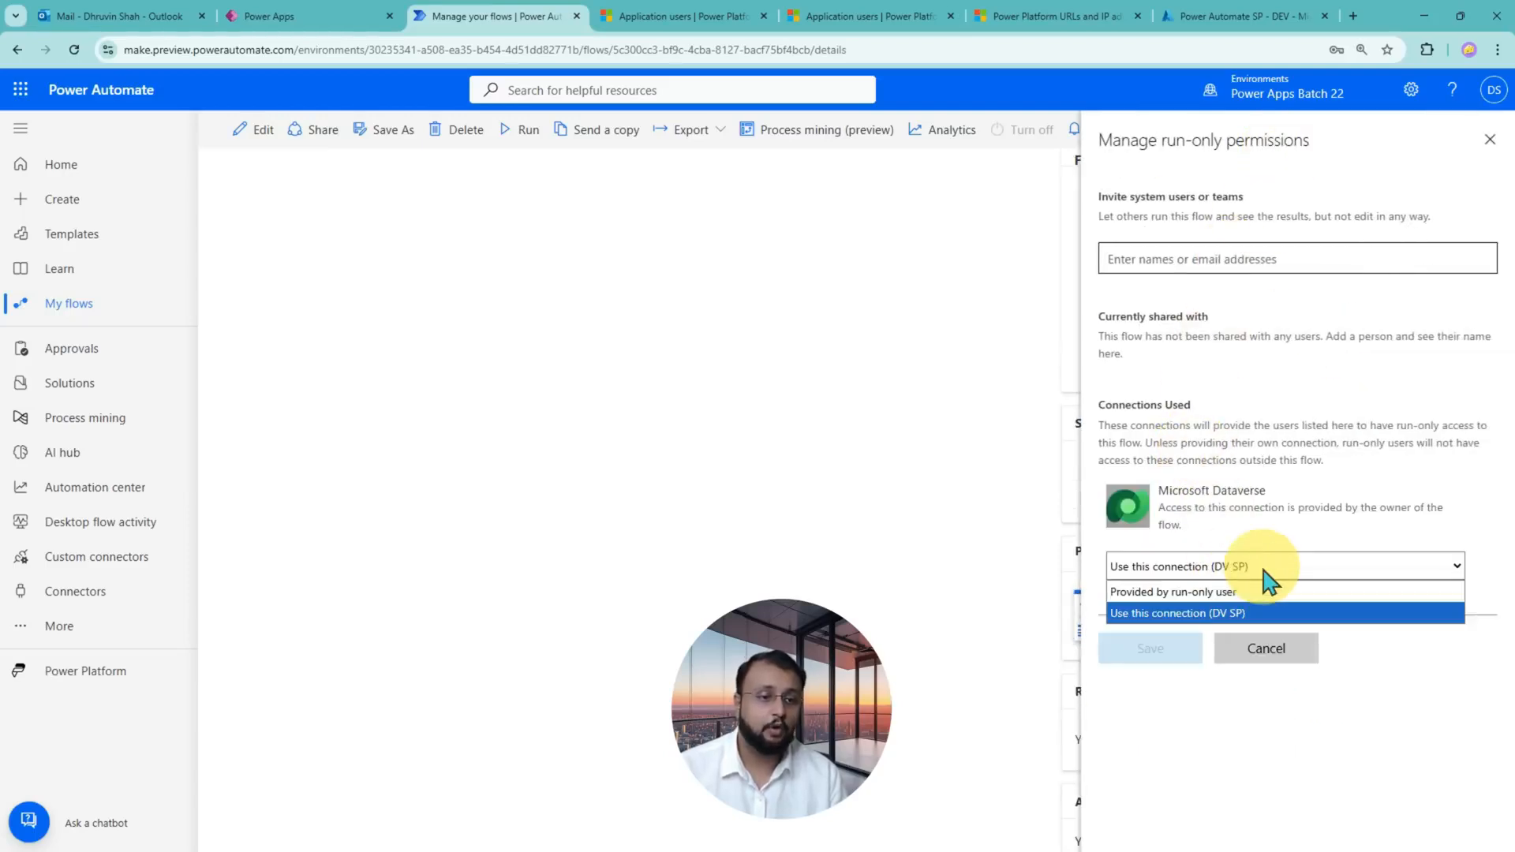
left_click(1267, 624)
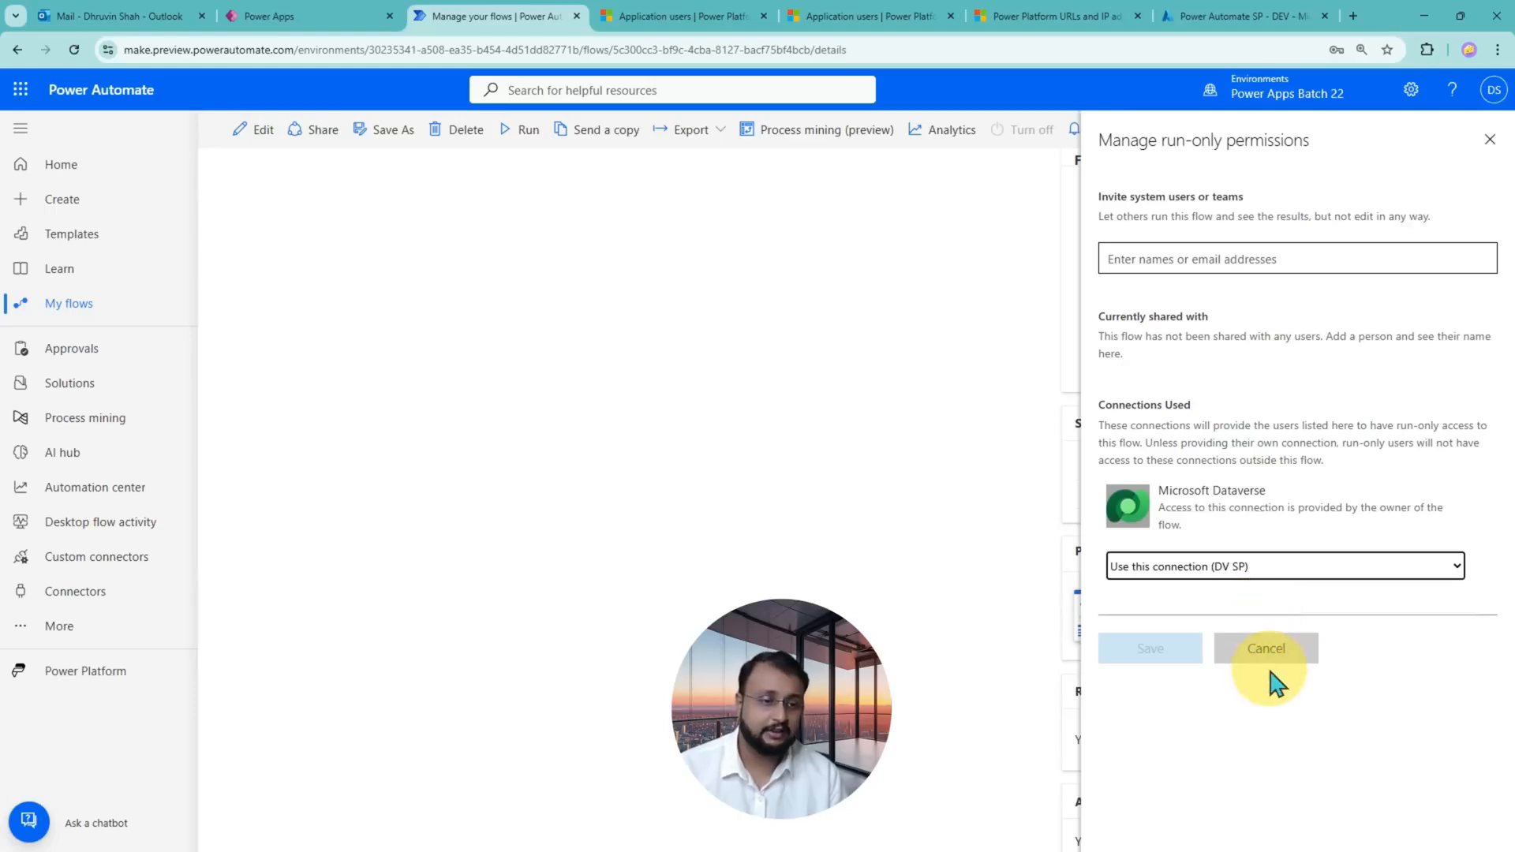
left_click(1266, 649)
scroll(1207, 640, "down", 1)
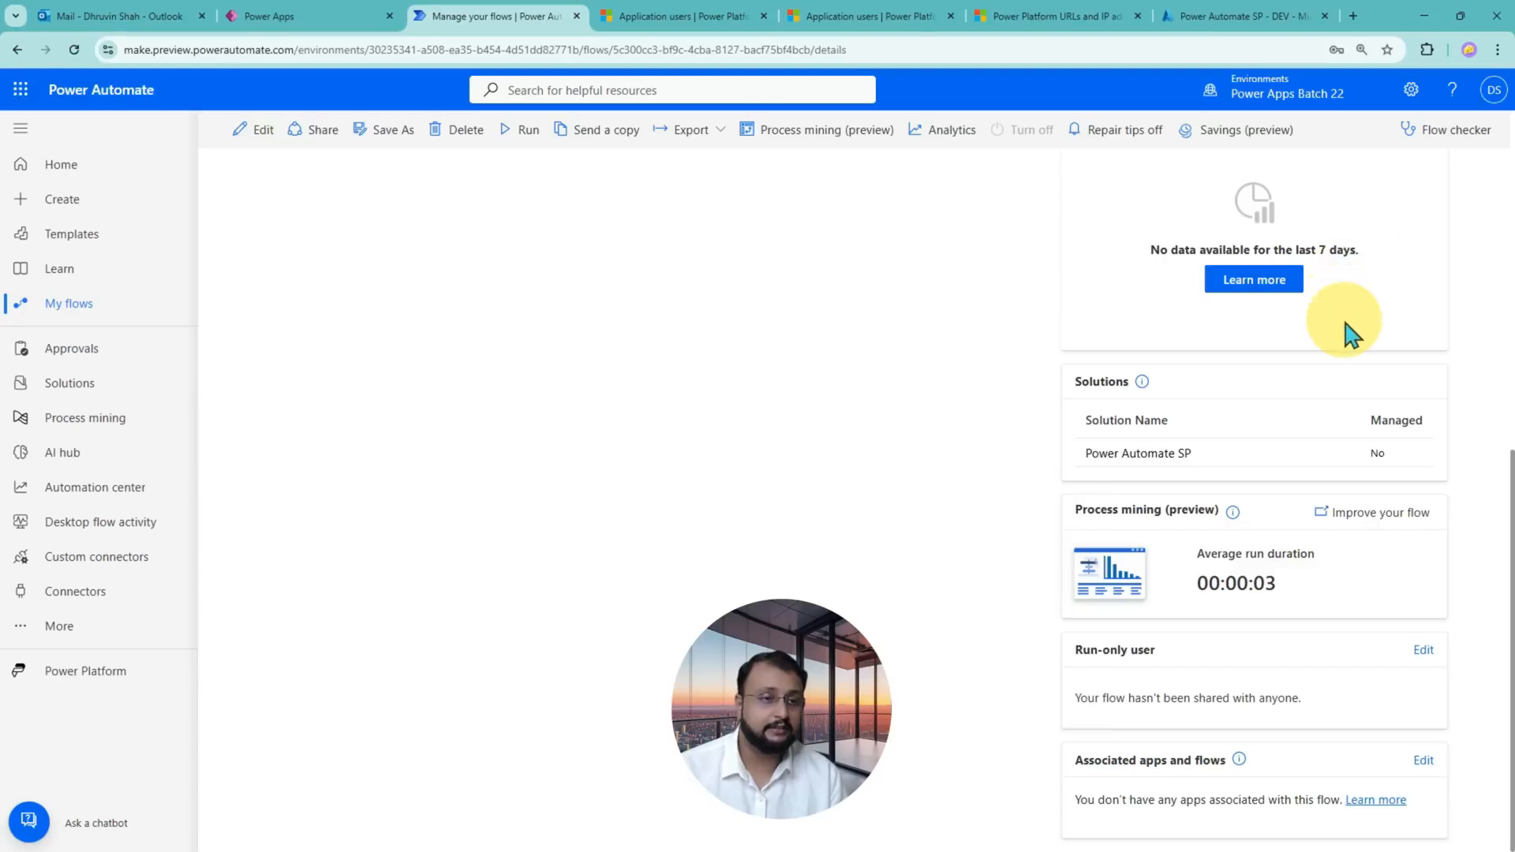
- Open the primary owner setting from the co-owner section of the Add Leaves flow's details page
scroll(1343, 316, "up", 6)
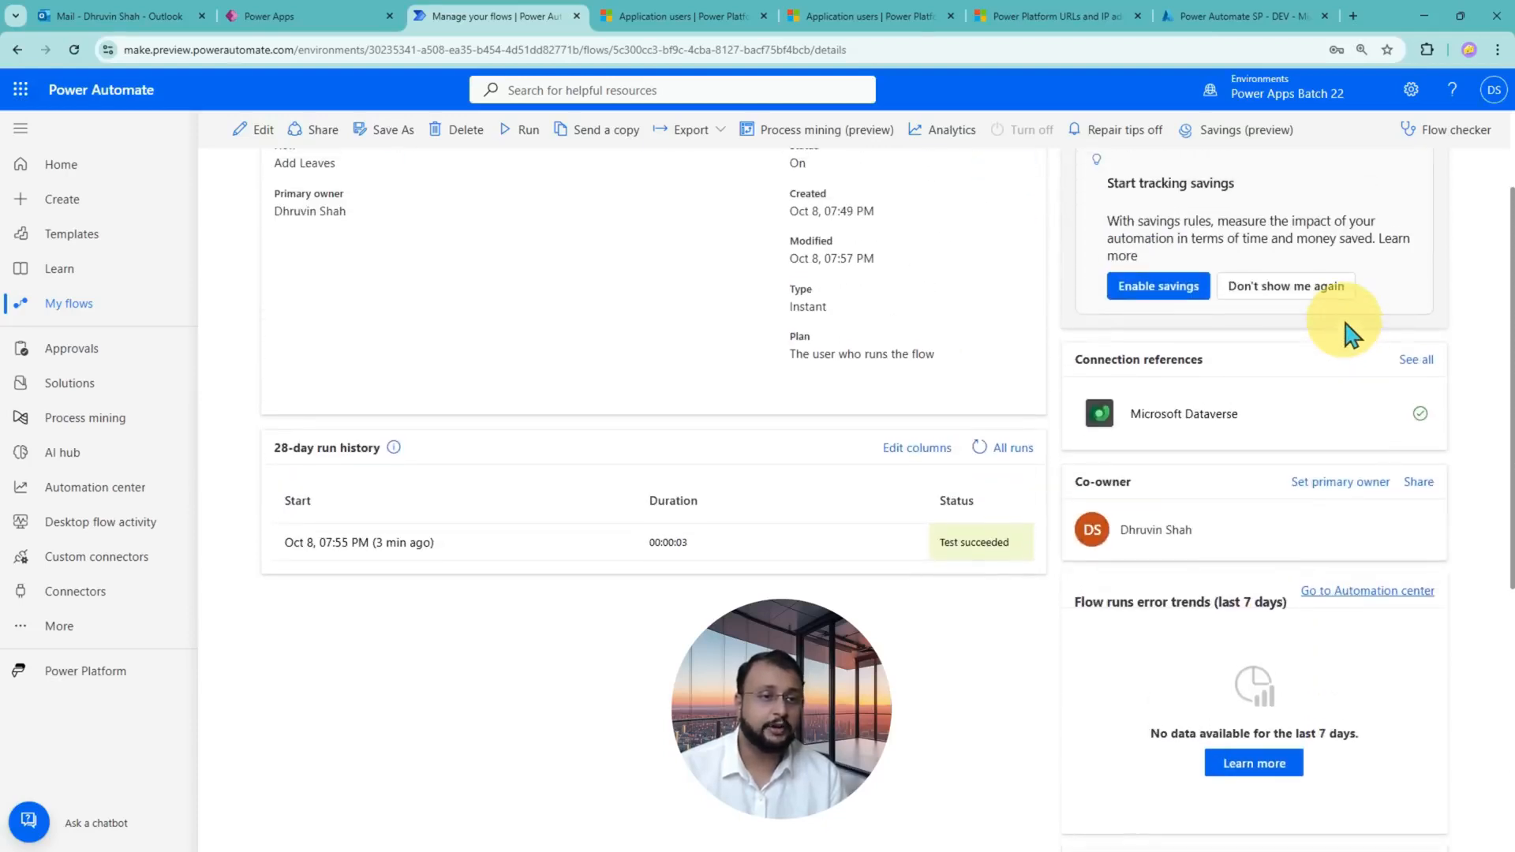
scroll(1343, 316, "up", 2)
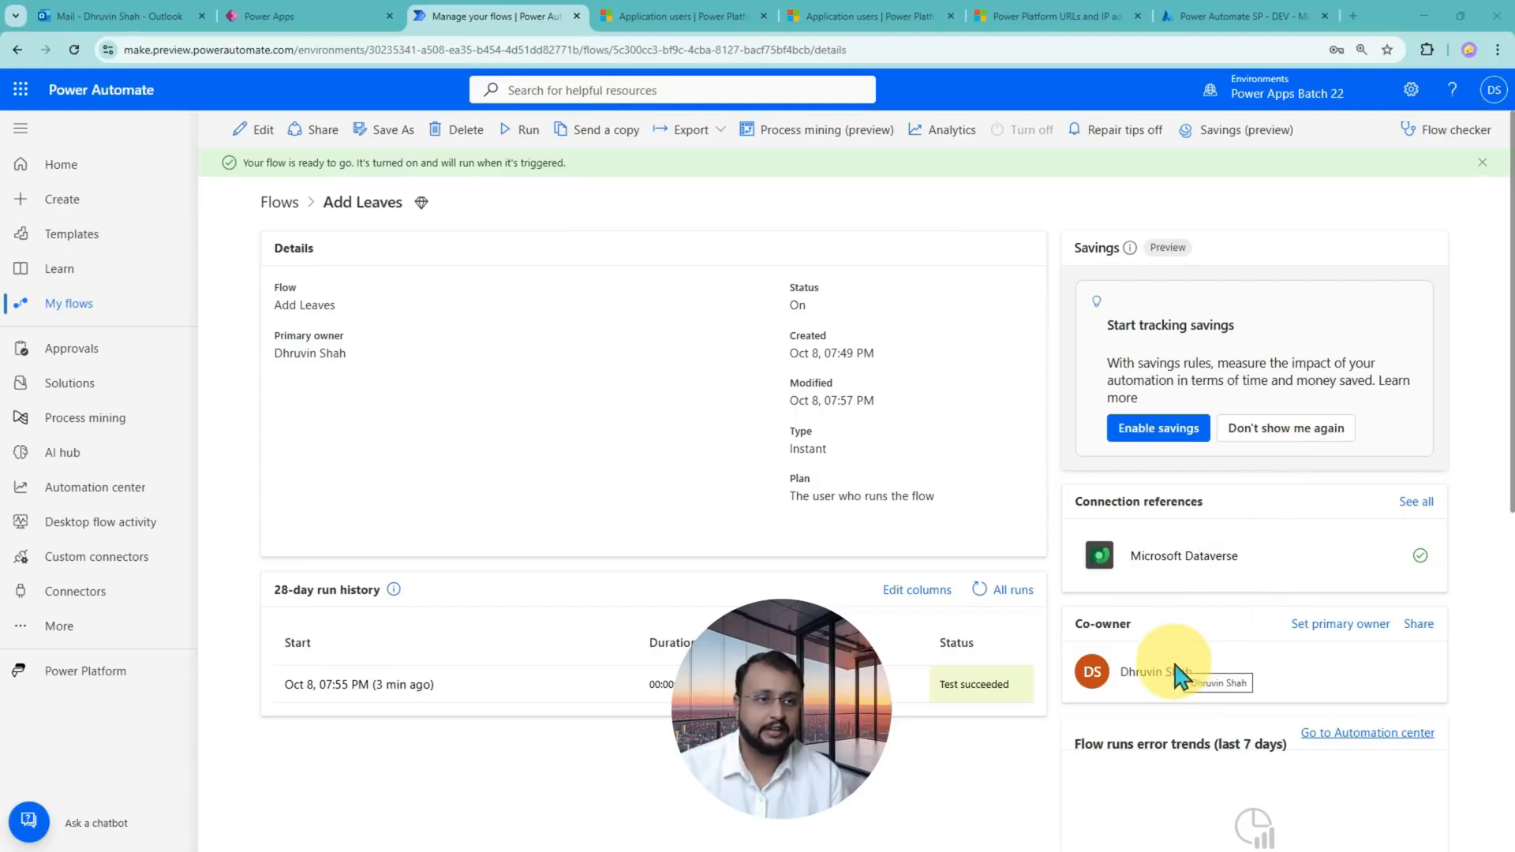
left_click_drag(1064, 598, 1483, 720)
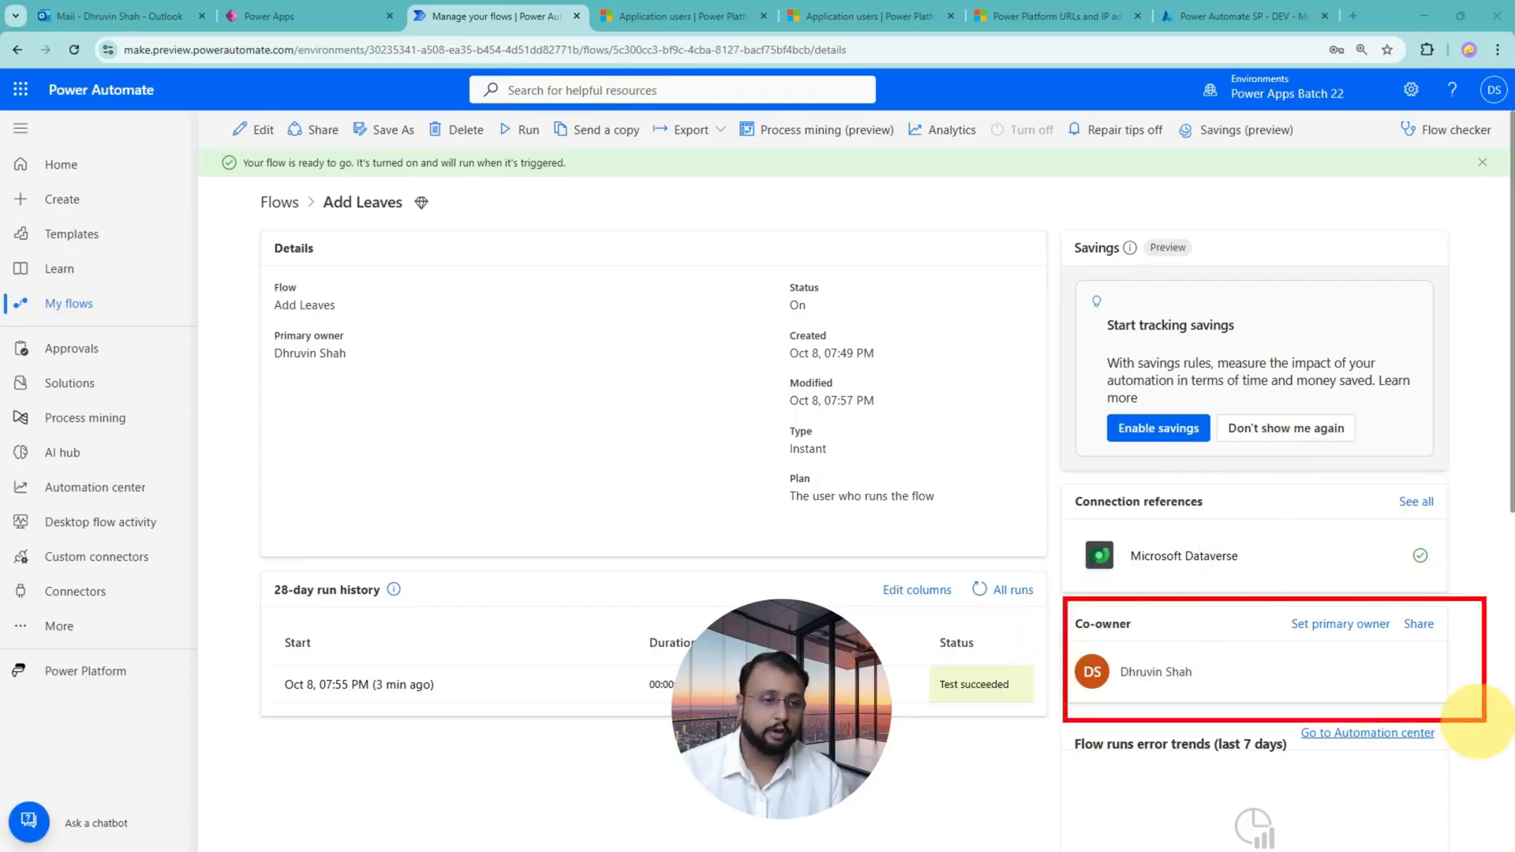
mouse_move(1288, 638)
left_mouse_down()
mouse_move(1396, 643)
mouse_move(1280, 616)
mouse_move(1364, 667)
left_mouse_up()
key("Escape")
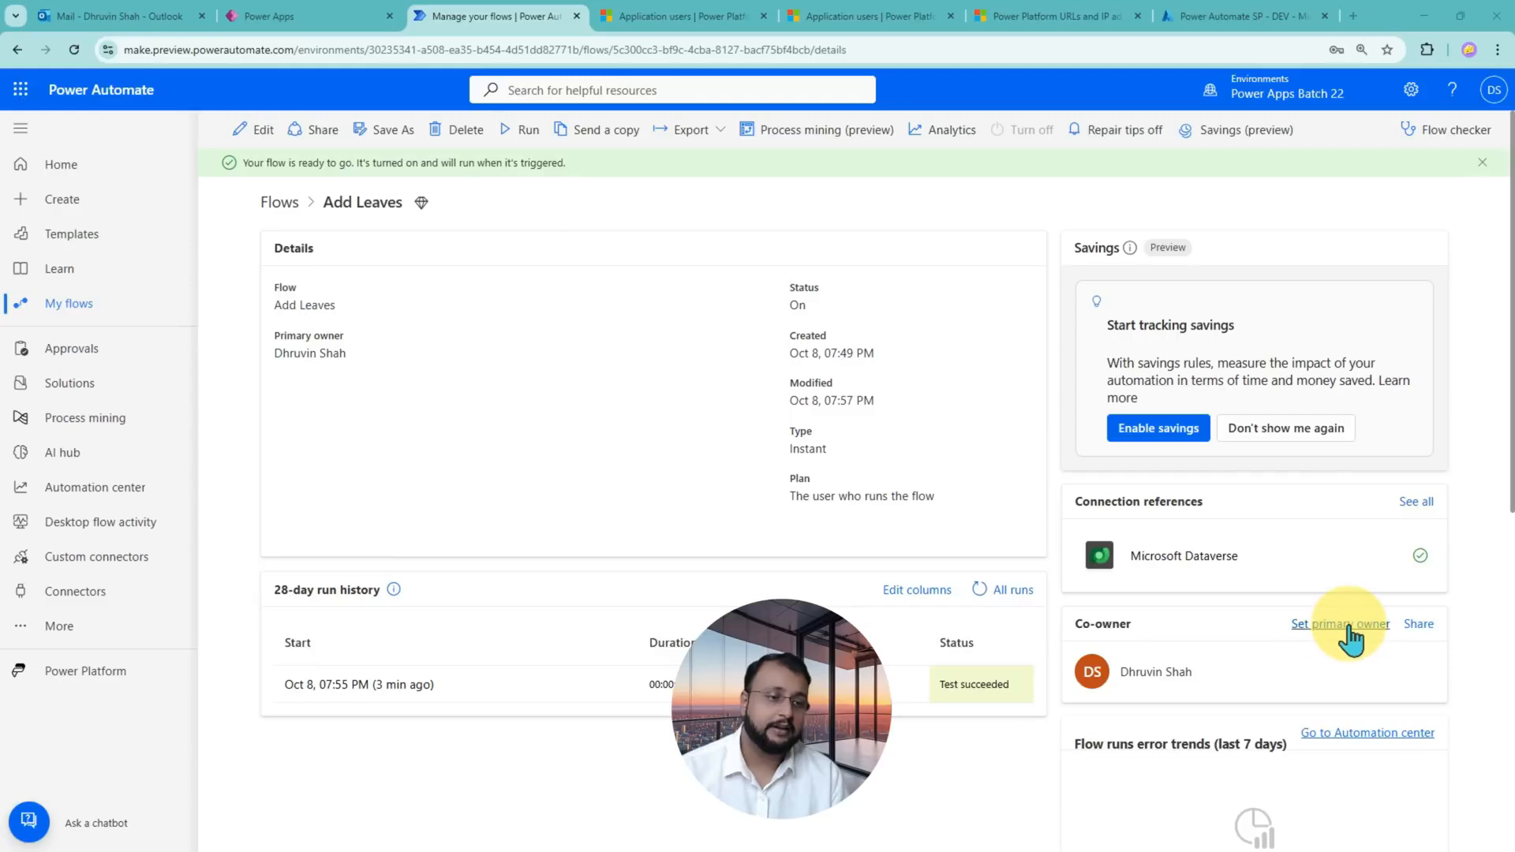
left_click(1351, 635)
left_click(1354, 208)
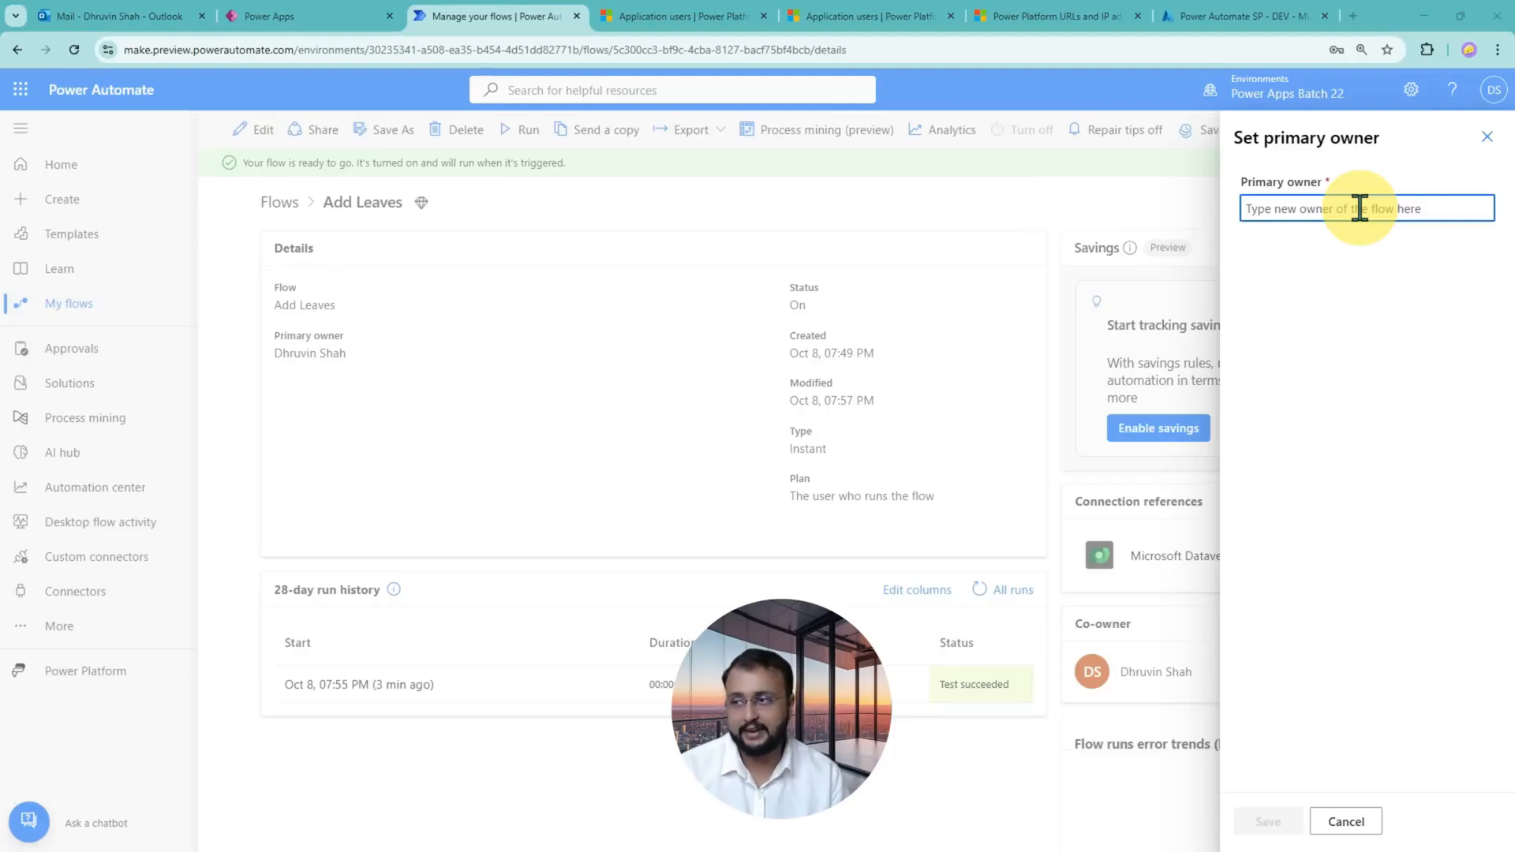
- Copy "Power Automate SP - DEV" from the Notepad notes and choose the matching application user as the flow's primary owner
key("alt+Tab")
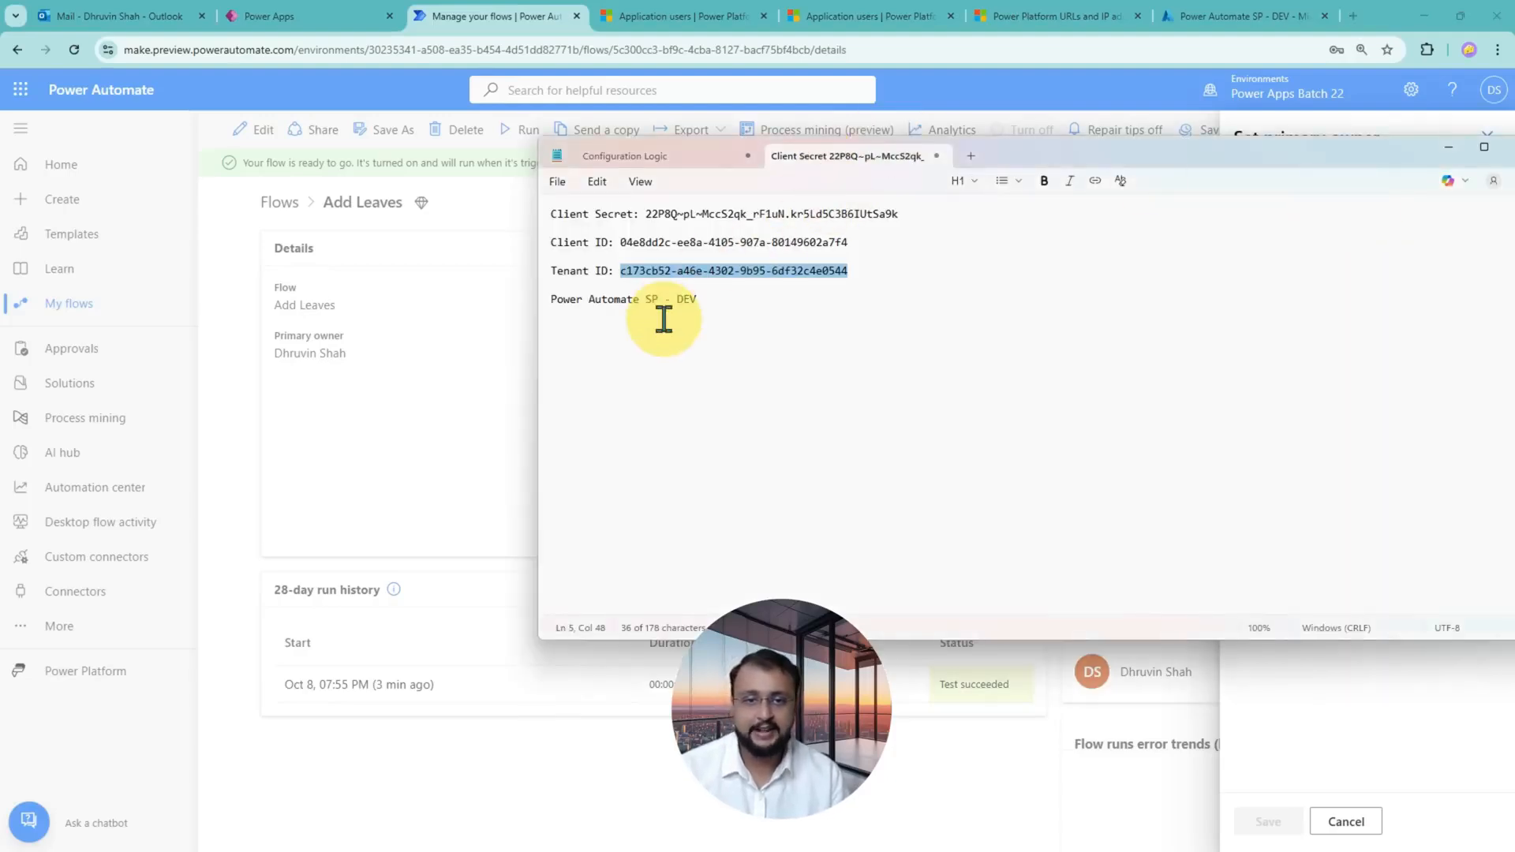
left_click_drag(699, 299, 534, 308)
key("ctrl+c")
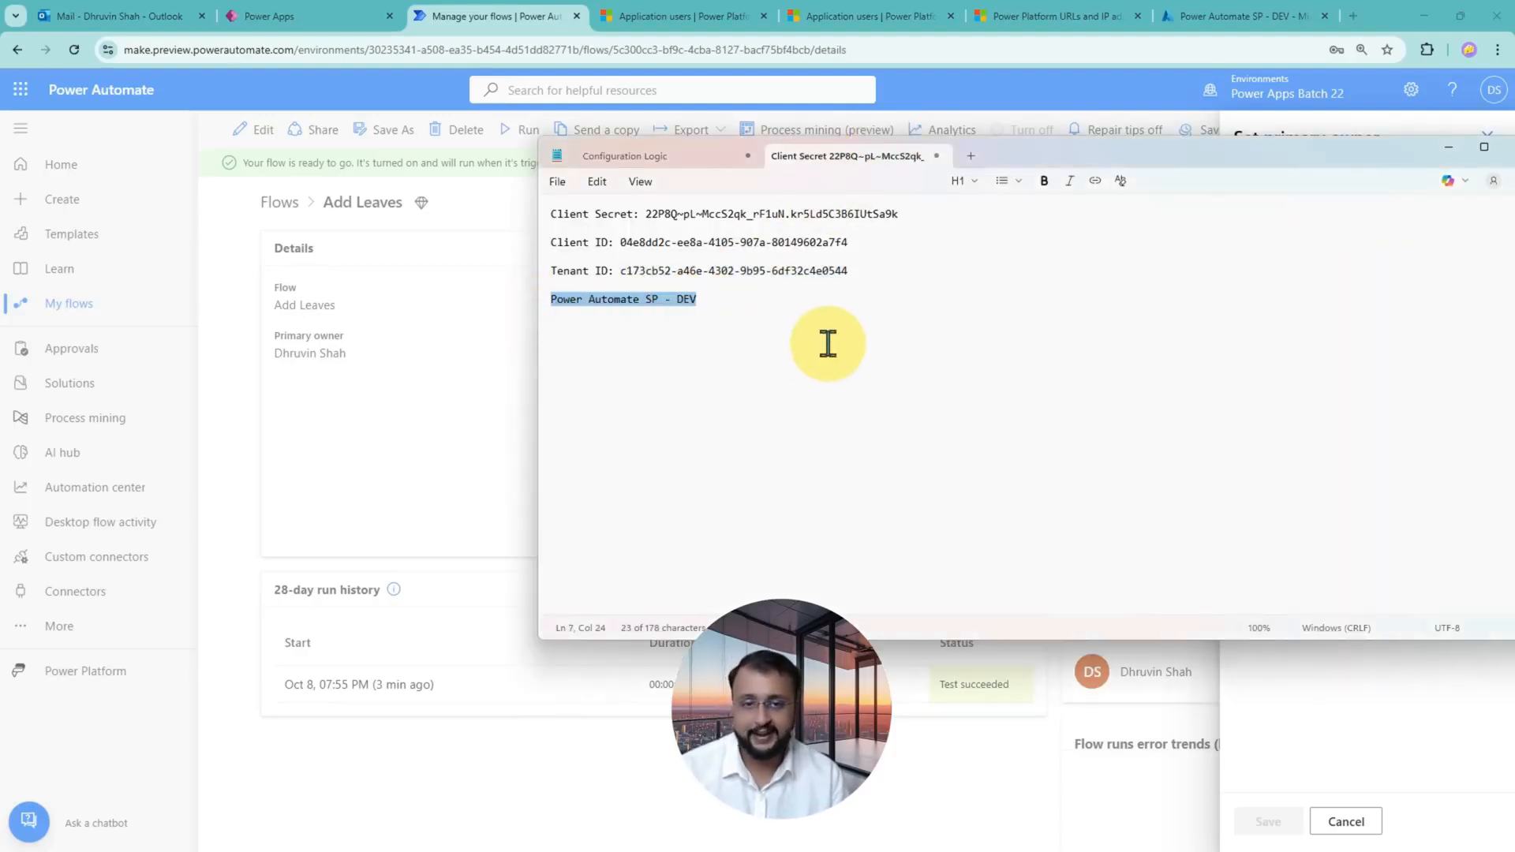
key("alt+Tab")
left_click(1332, 219)
key("ctrl+v")
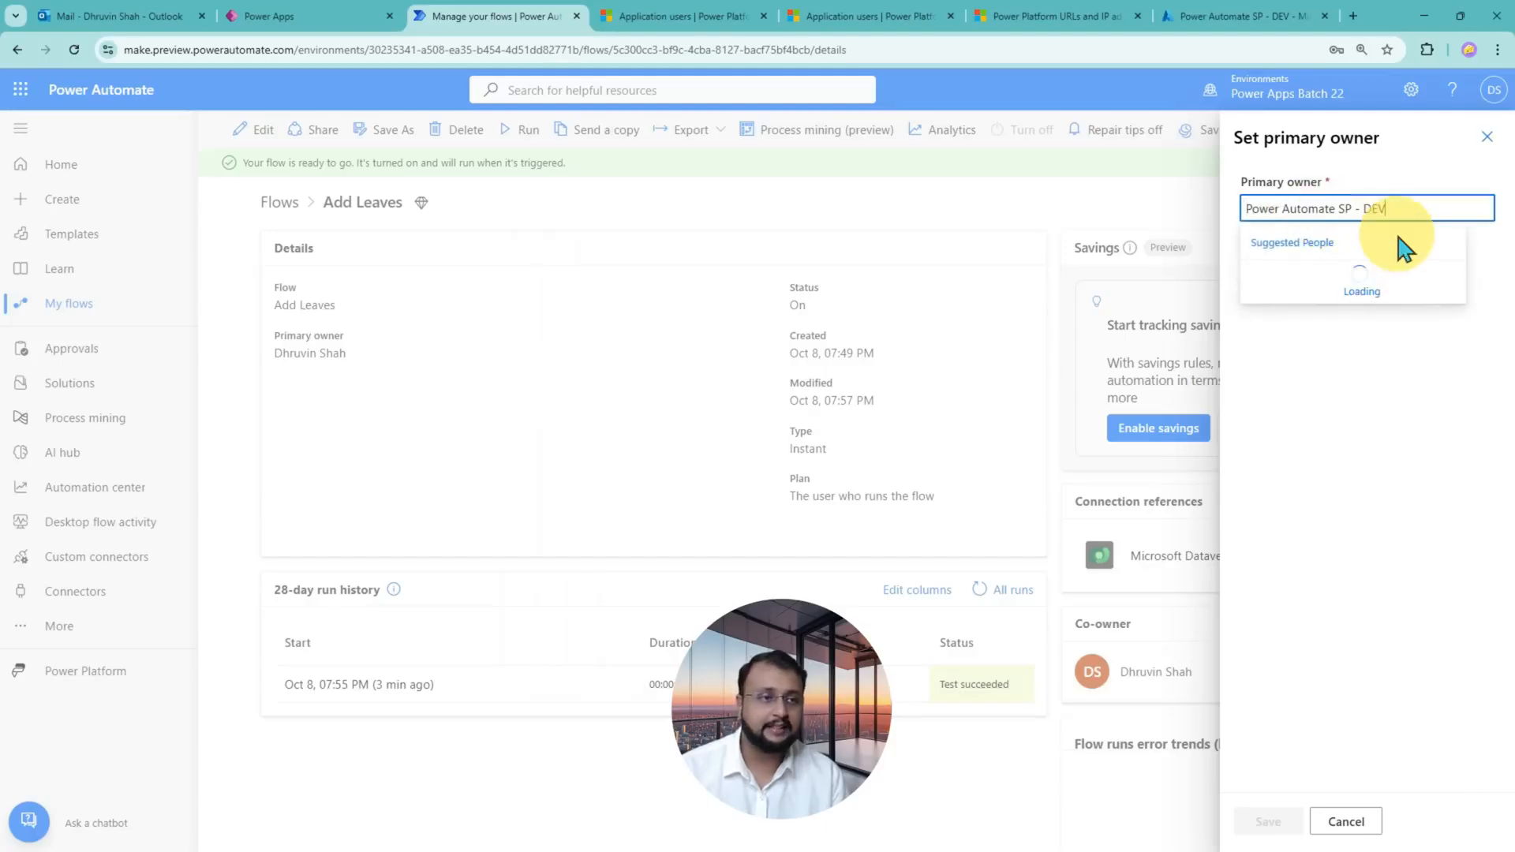
left_click(1397, 270)
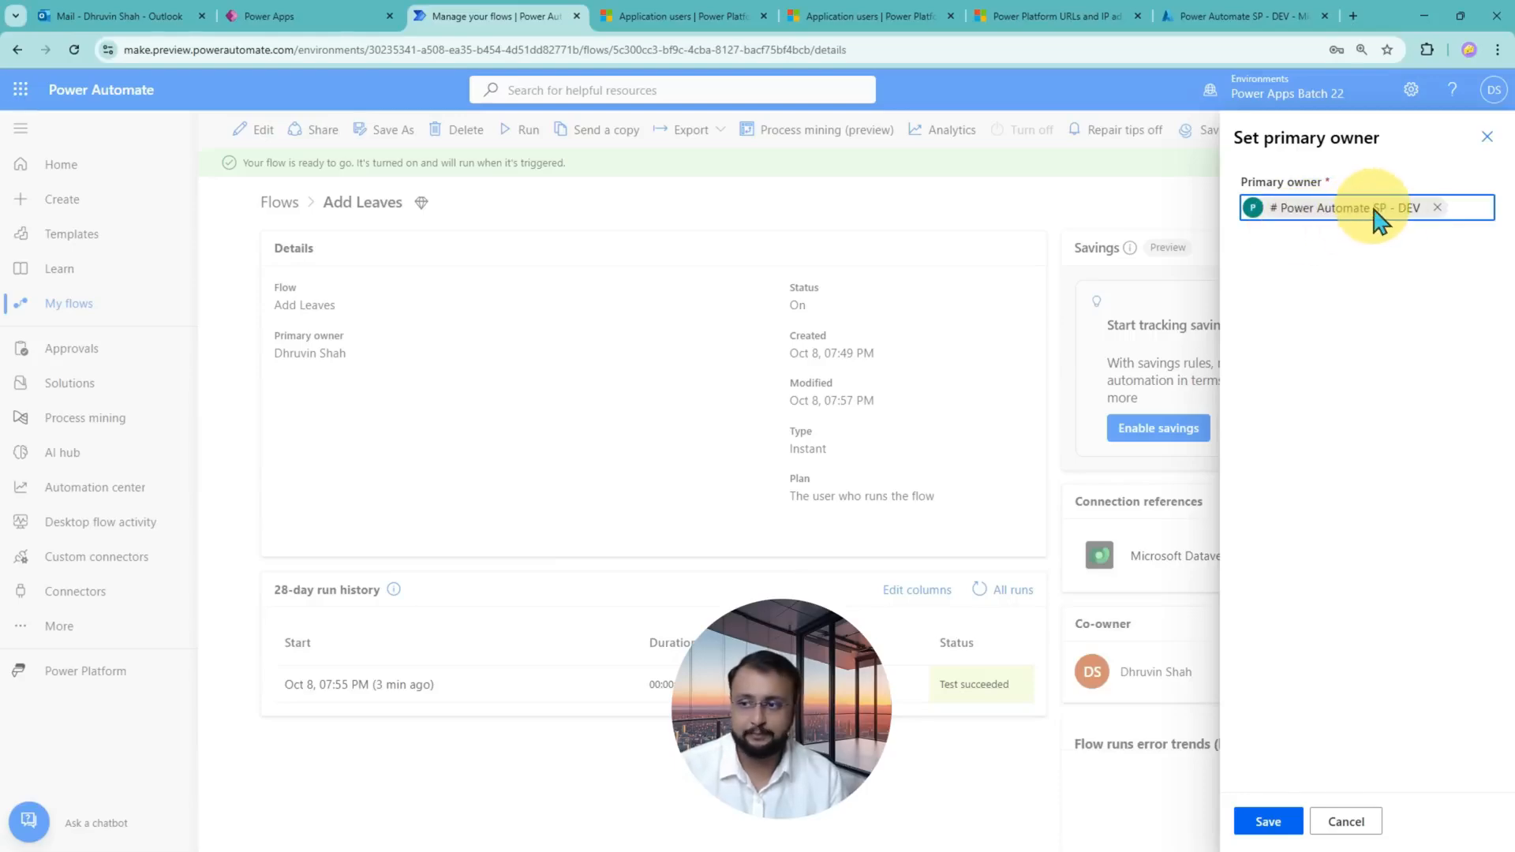
- Save and confirm the primary owner change, close the owner pane, and reload the flow's details page
left_click(1276, 832)
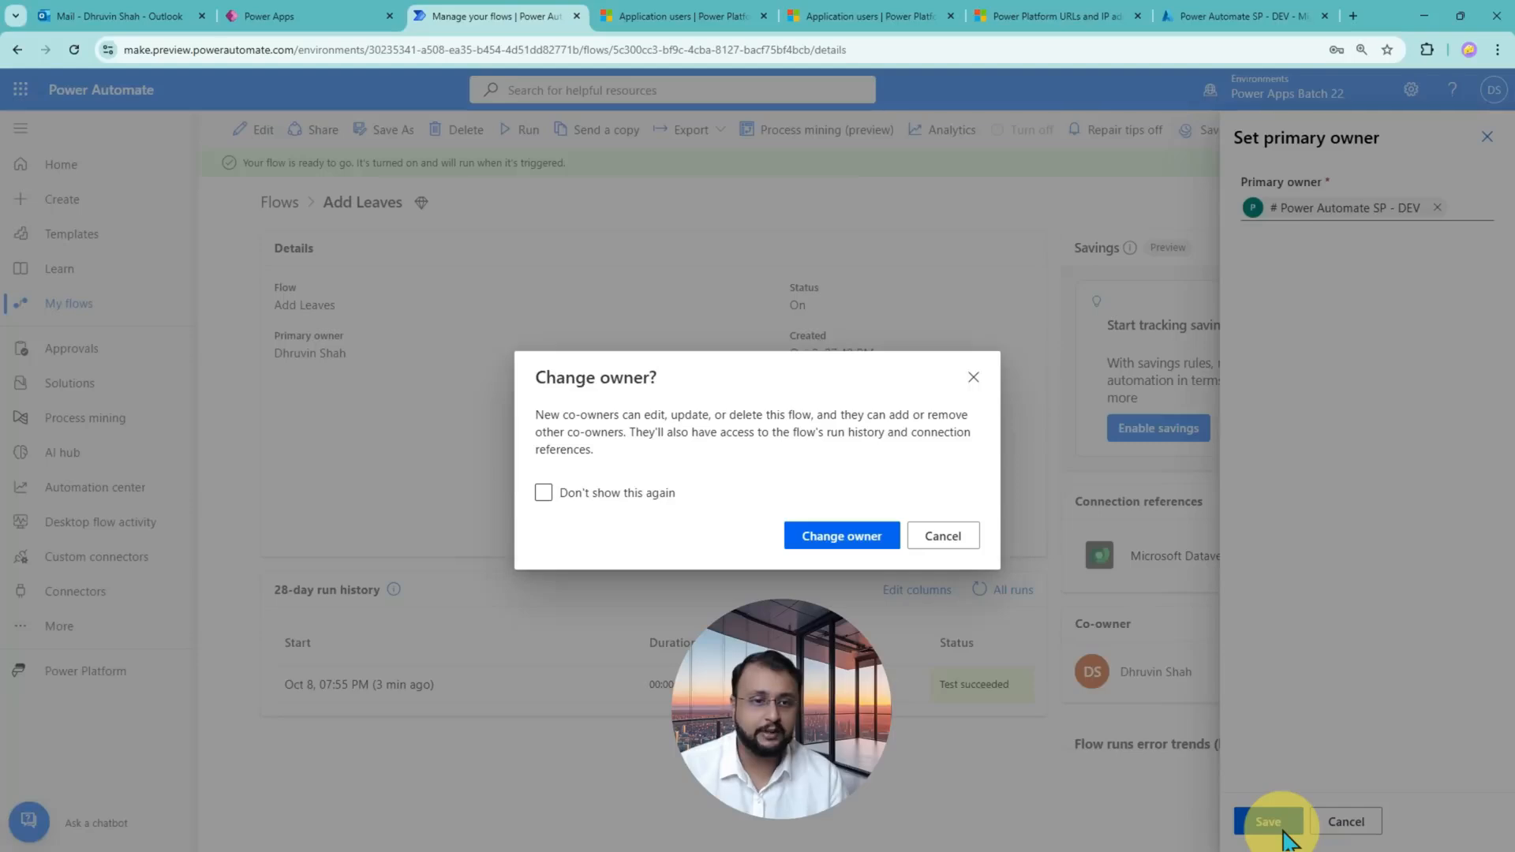
left_click(837, 545)
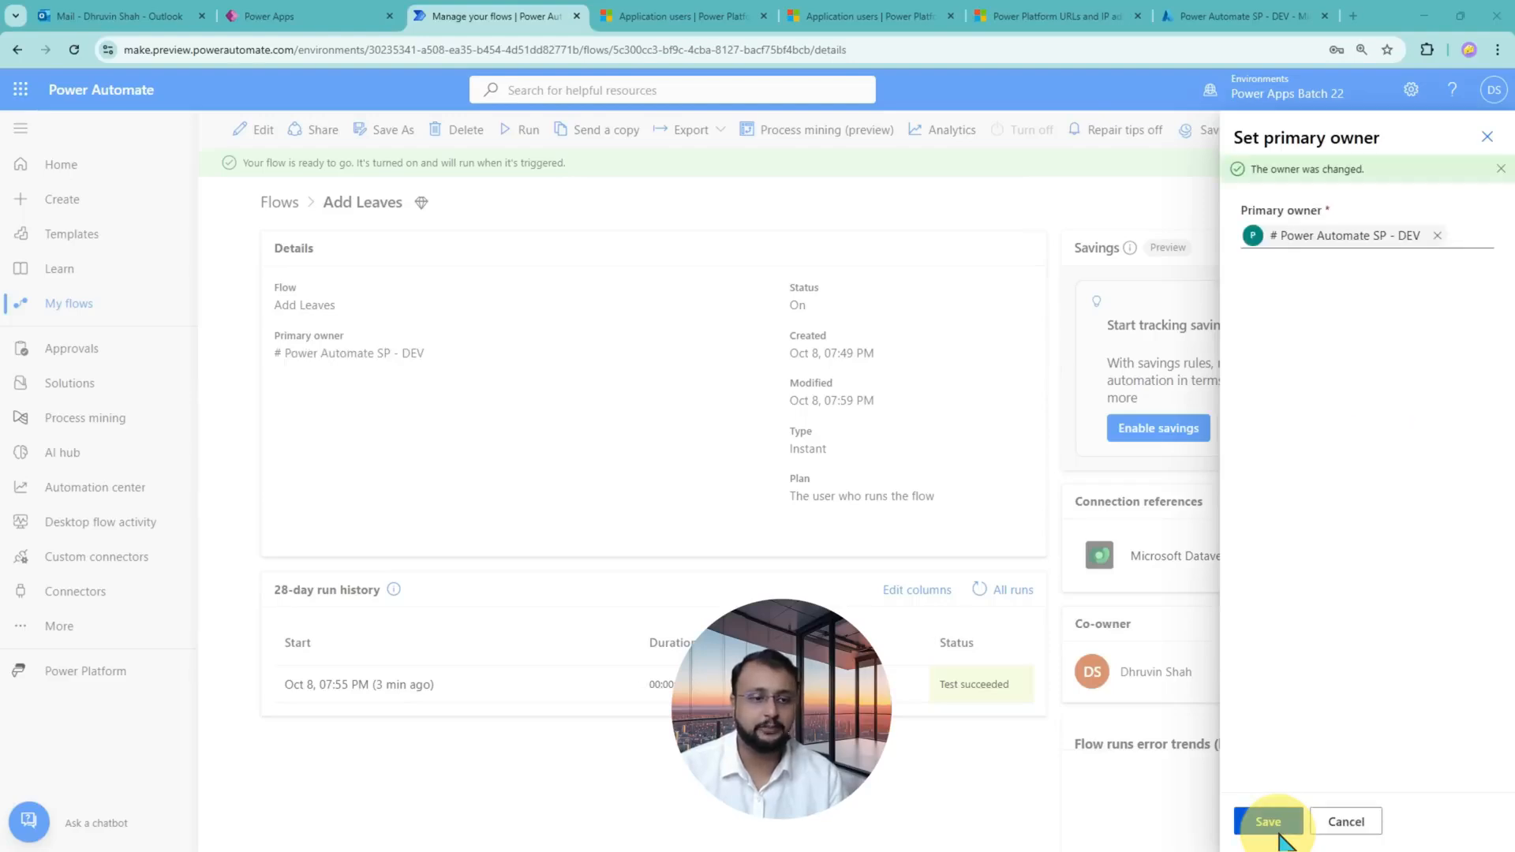
left_click(1488, 138)
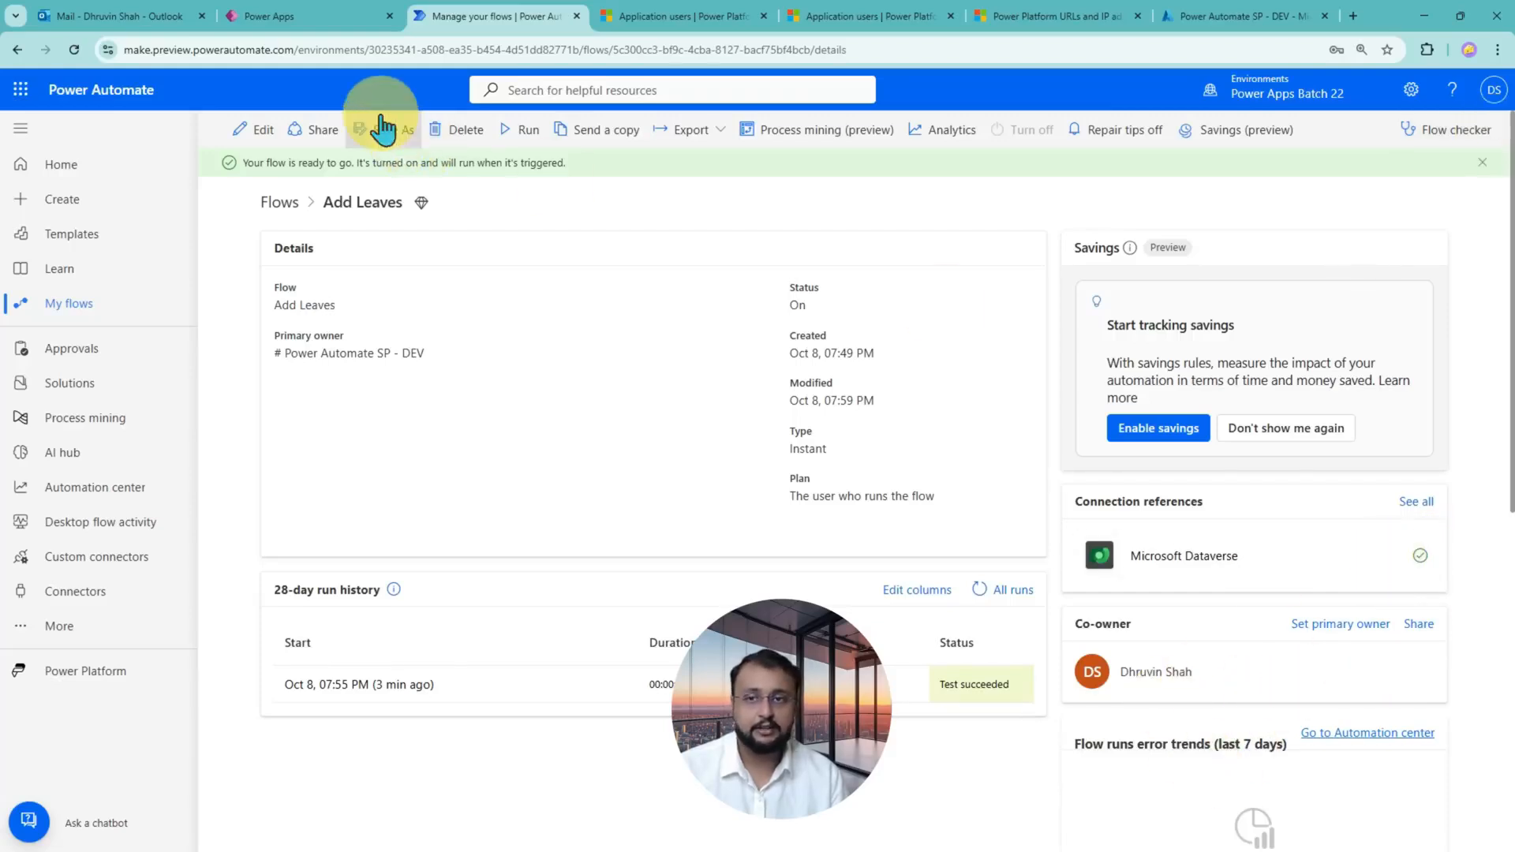
left_click(73, 49)
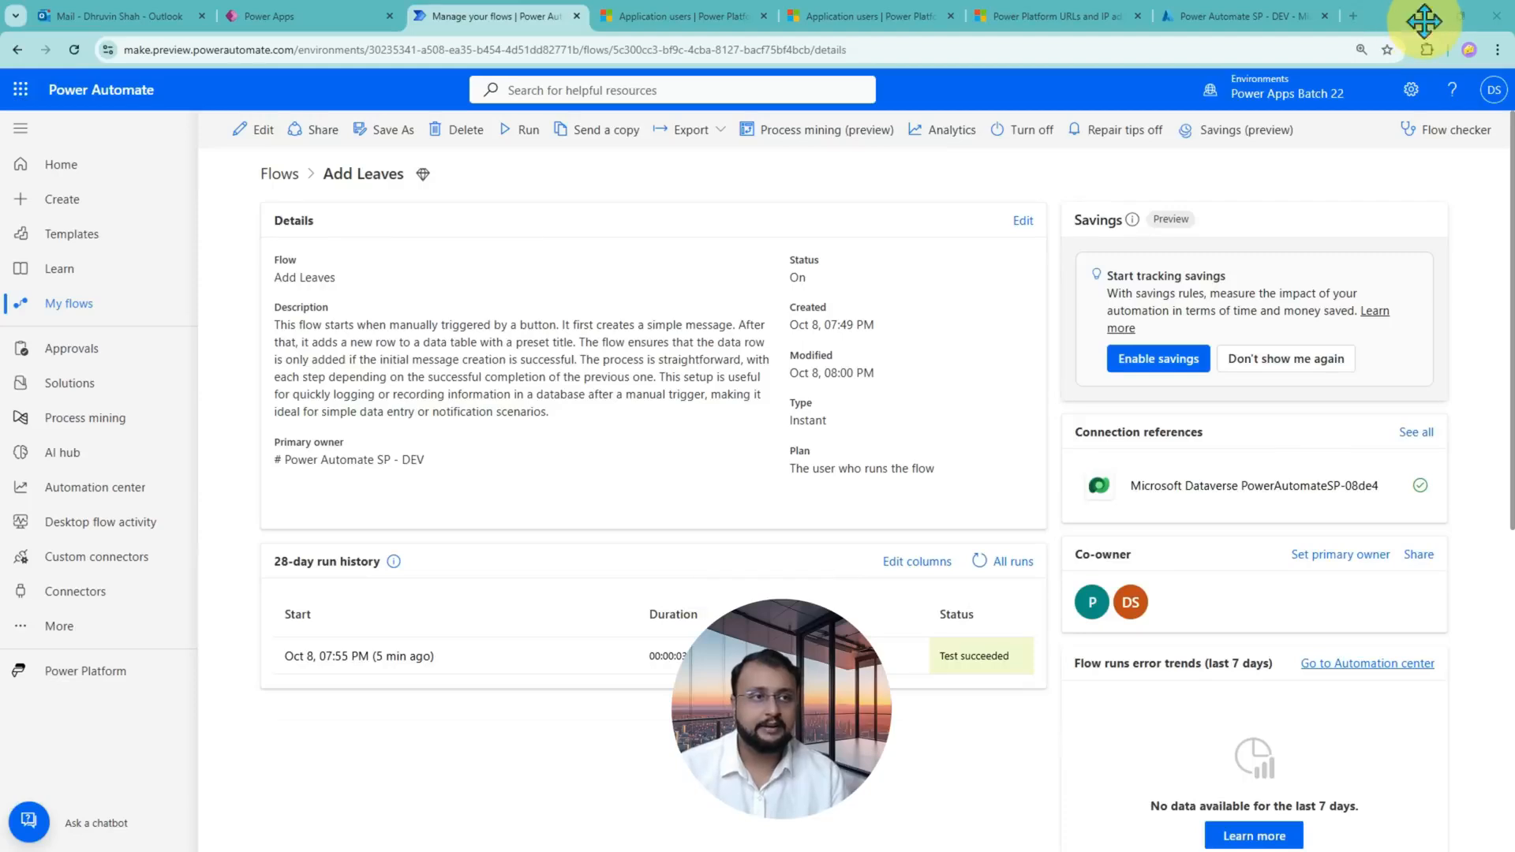
- Open the Add Leaves flow for editing and run it as a manual test
left_click(259, 134)
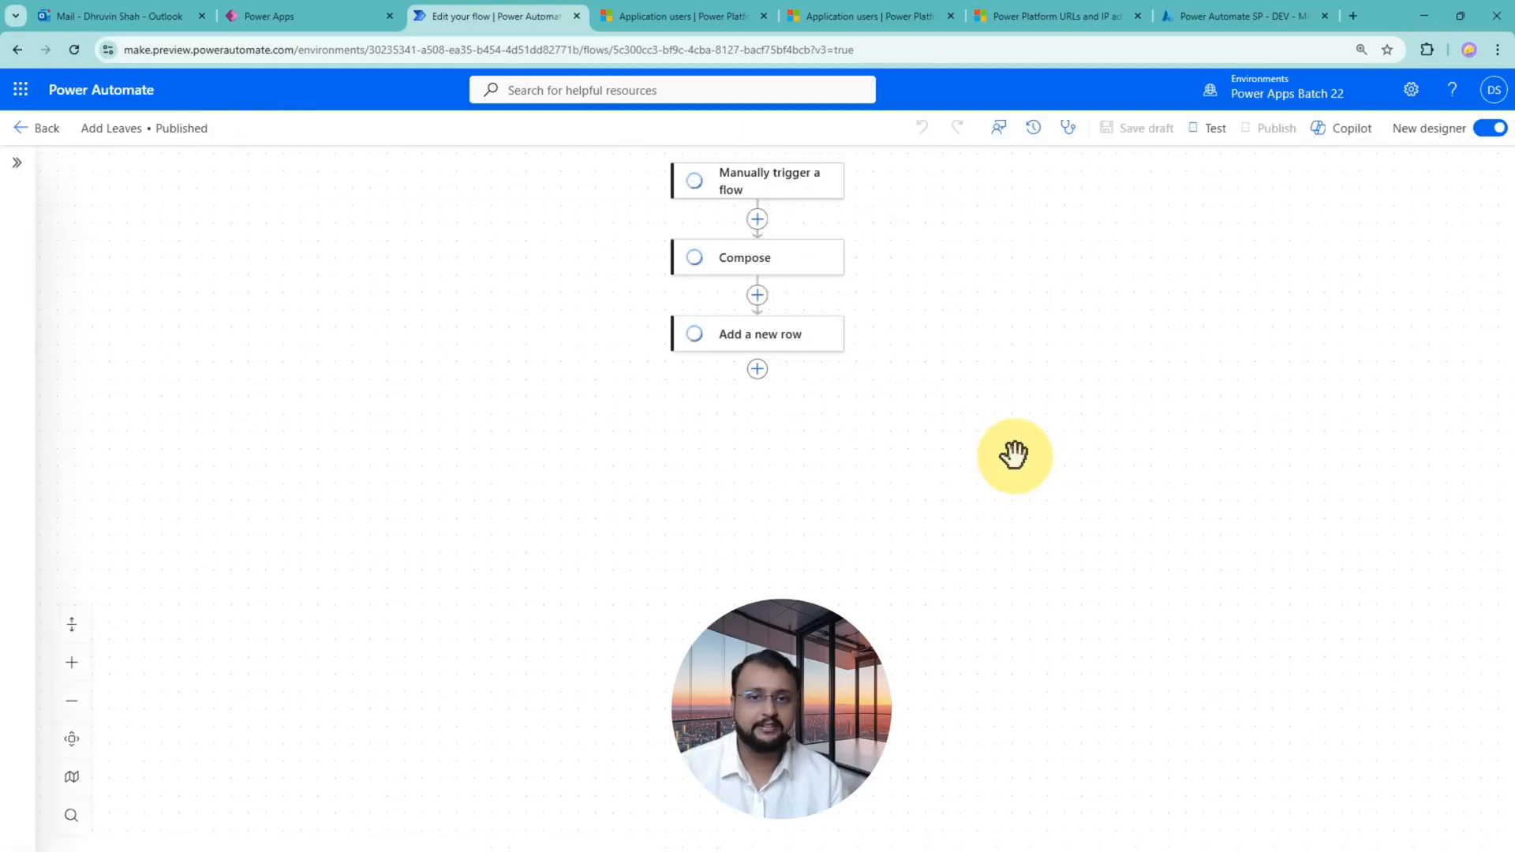
left_click(1211, 145)
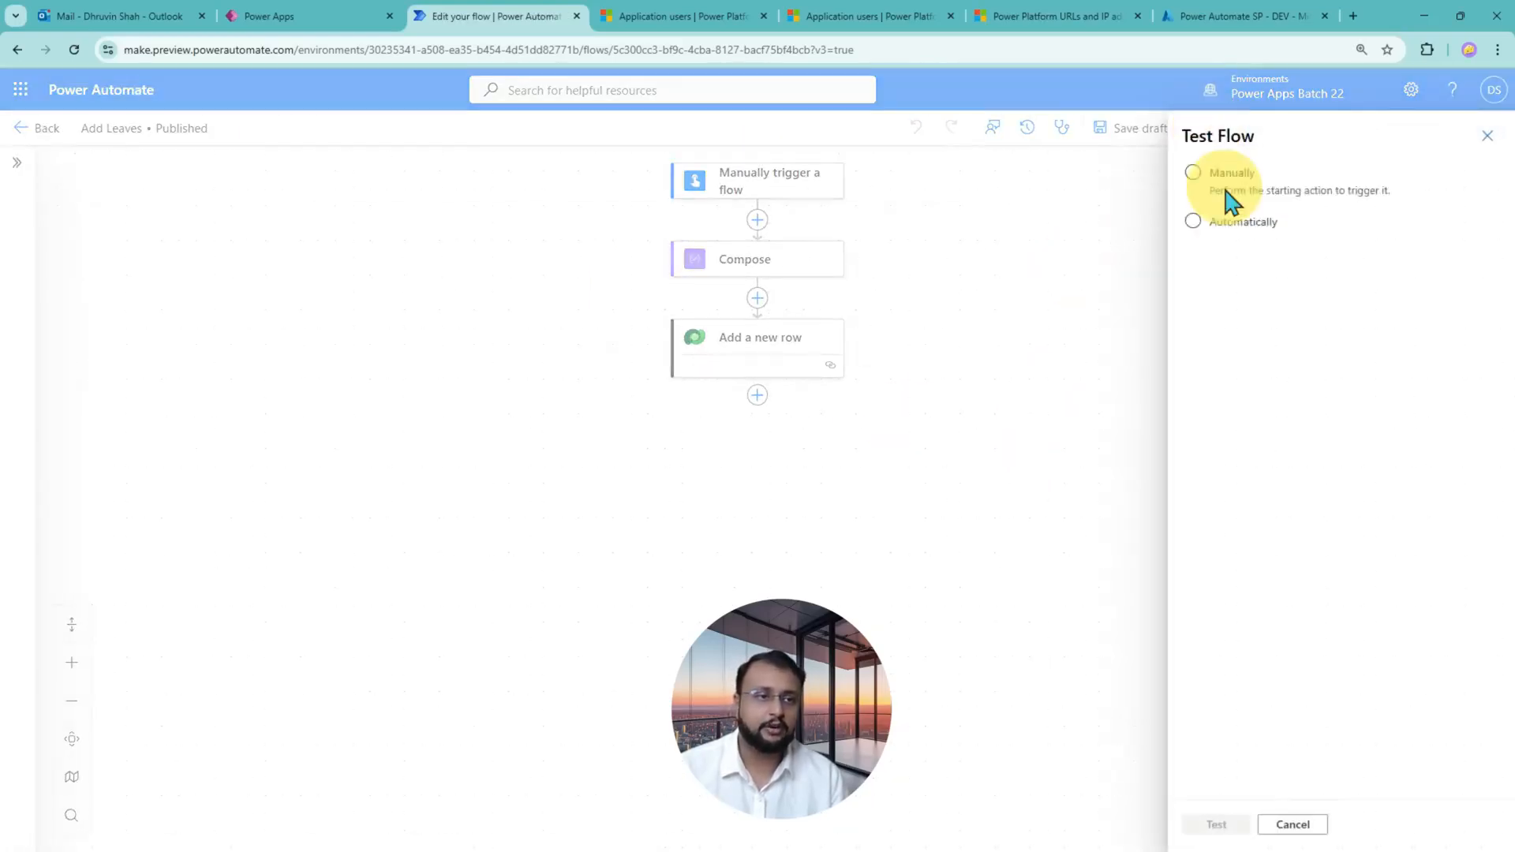
left_click(1249, 196)
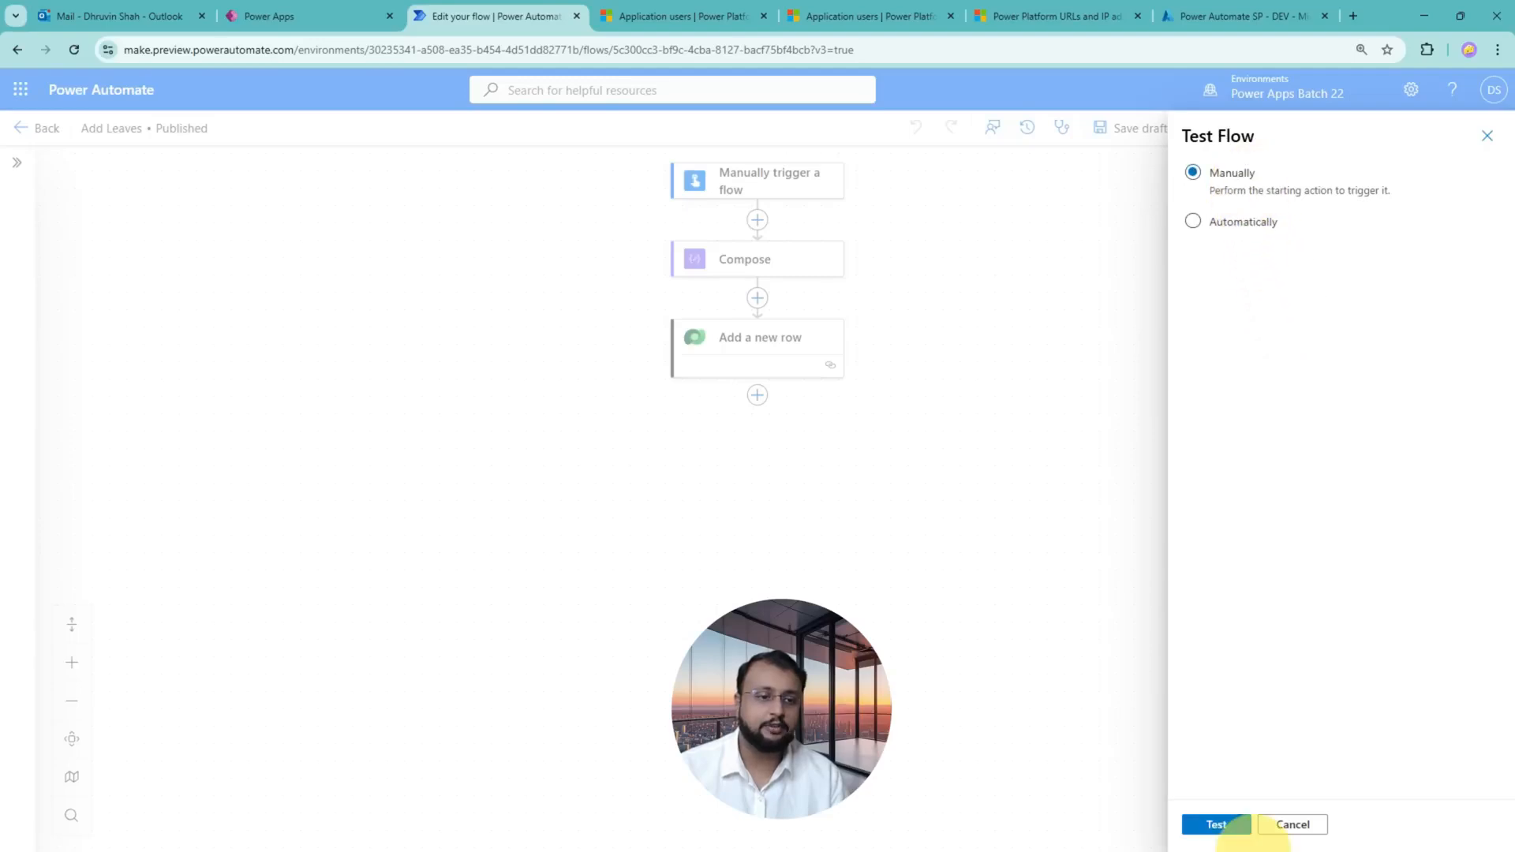
left_click(1216, 824)
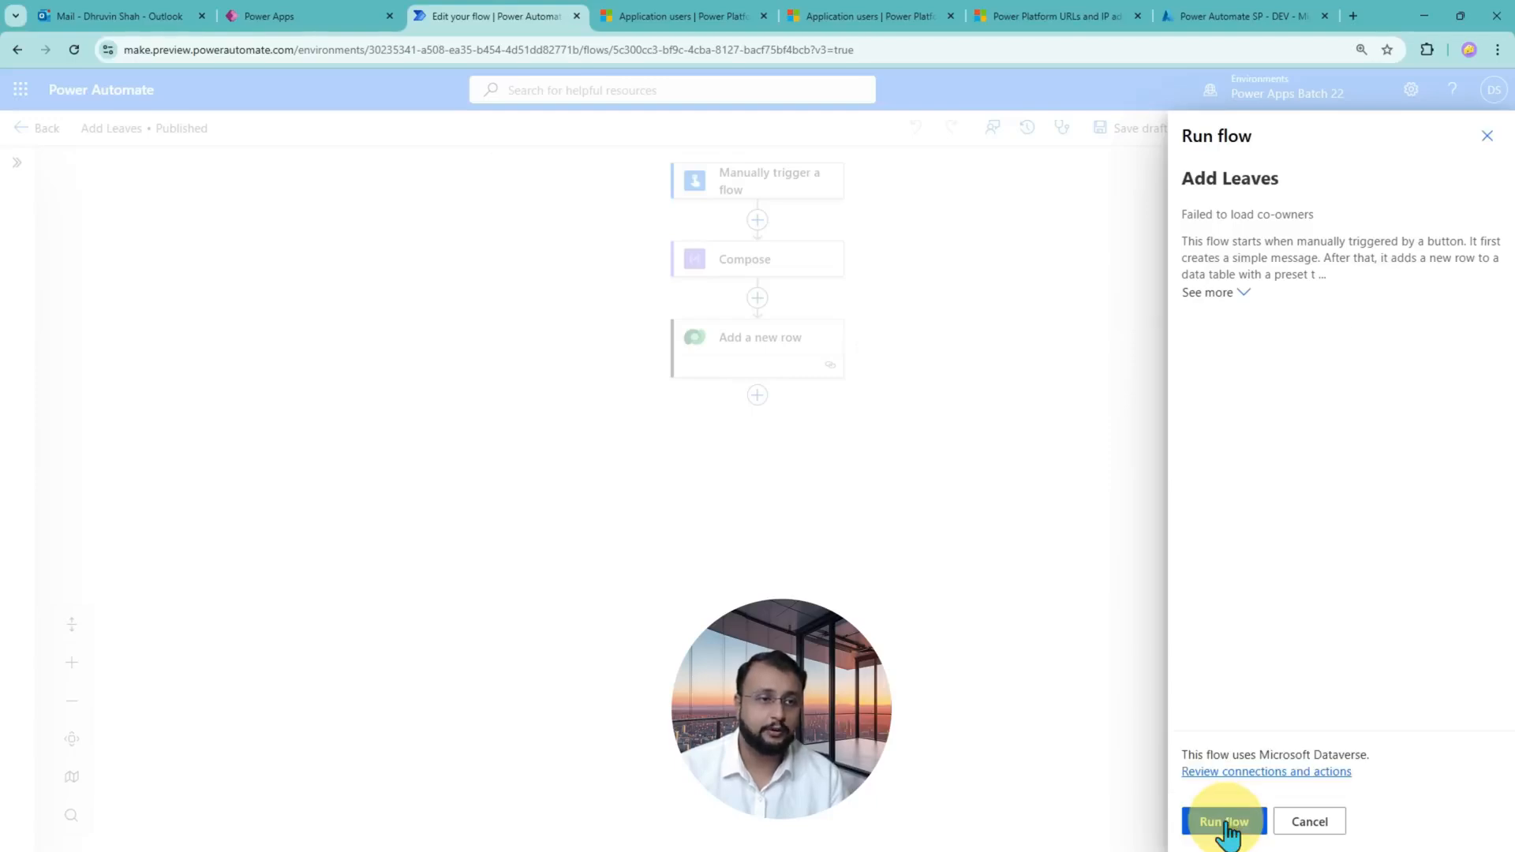
left_click(1226, 823)
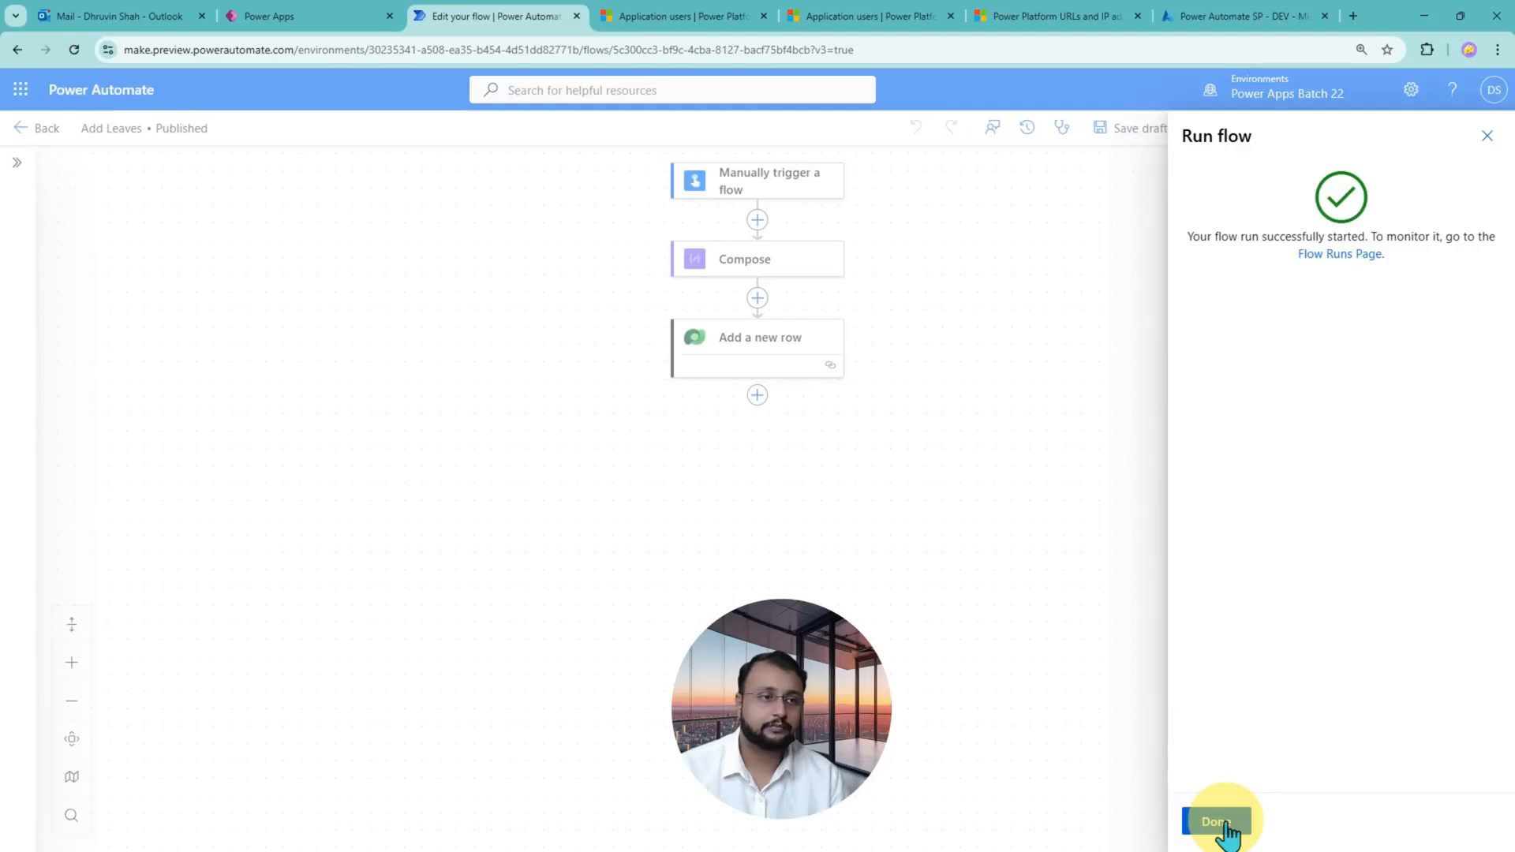
left_click(1215, 822)
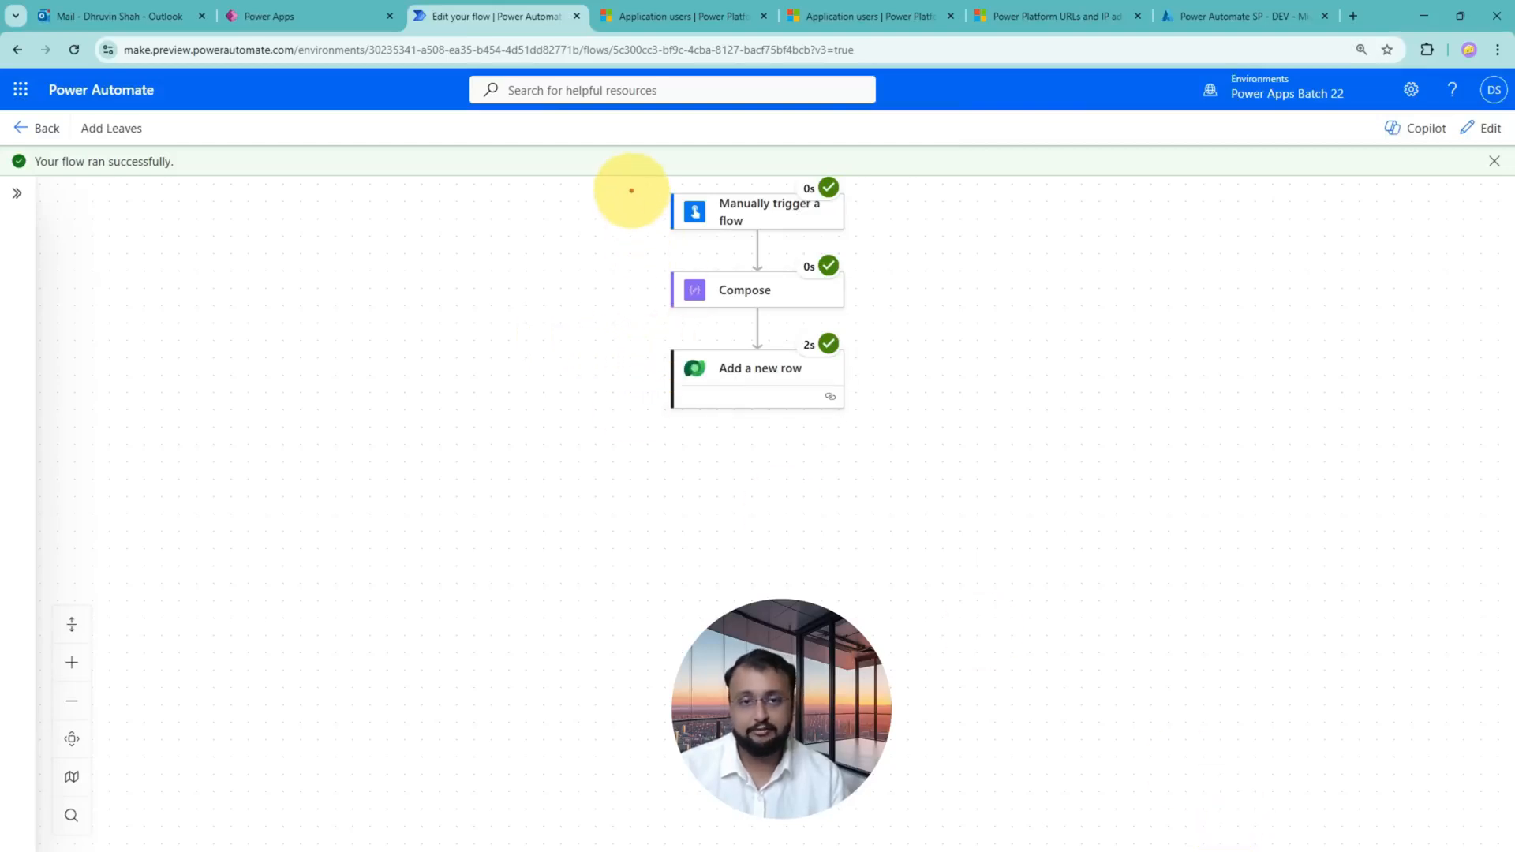
left_click_drag(631, 190, 955, 462)
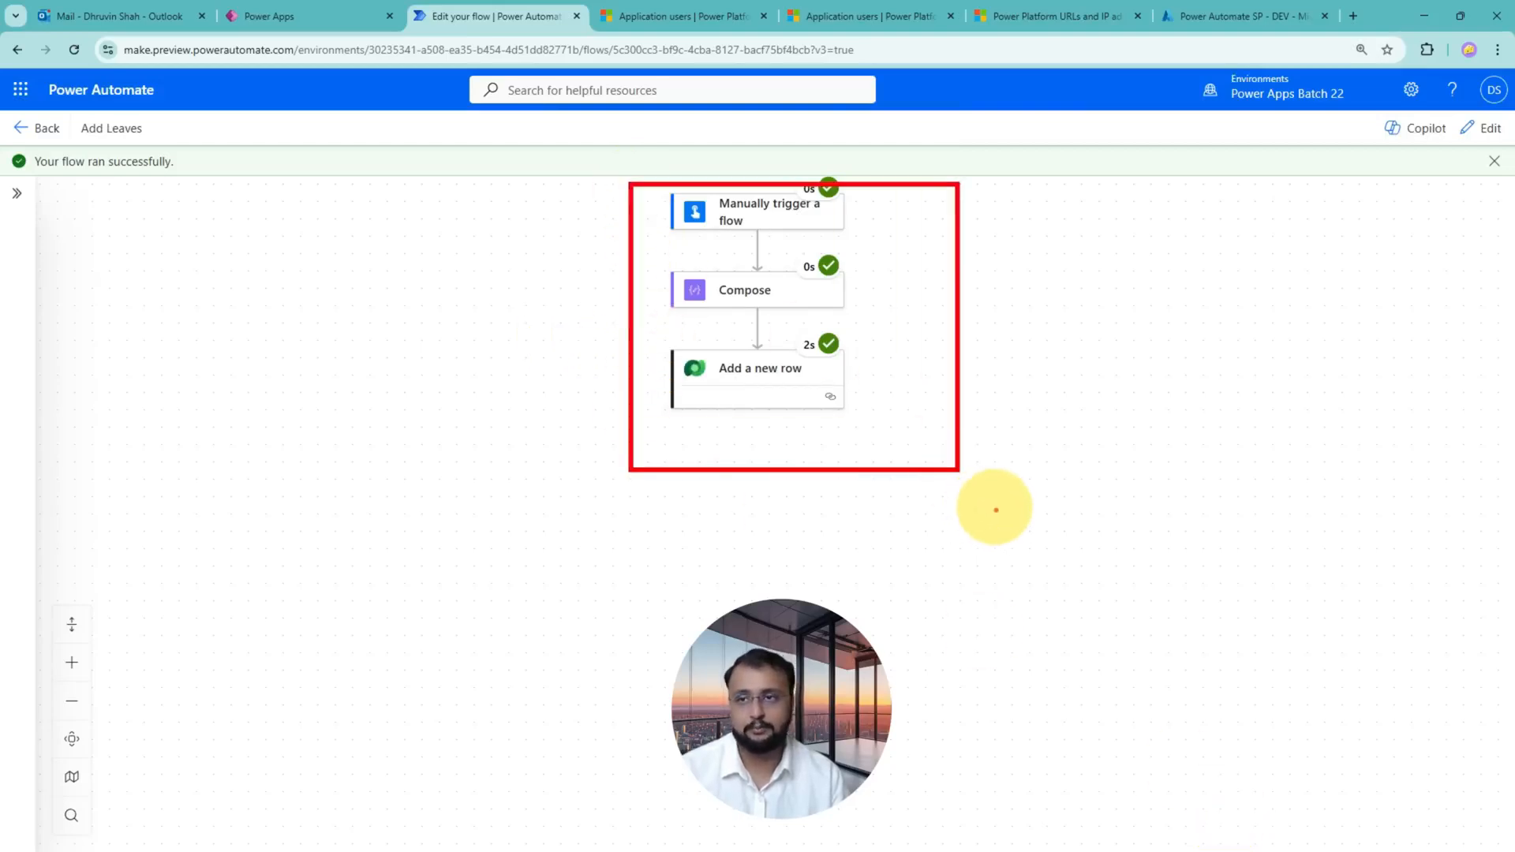
- Switch to Power Apps, refresh the Leaves table, and check the Created By value of the TEST SP row
left_click(279, 23)
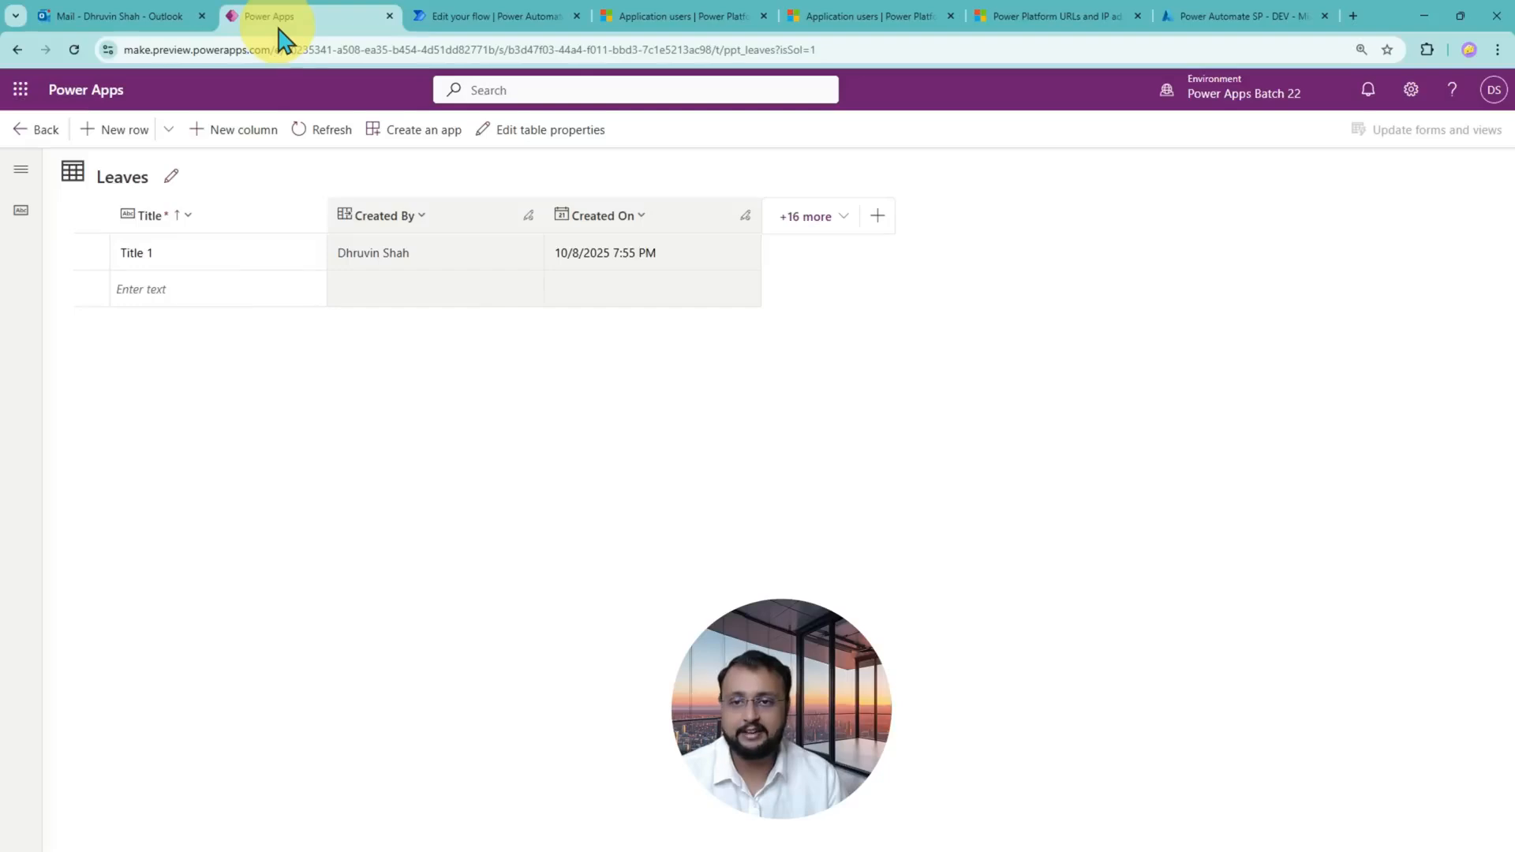
left_click(324, 136)
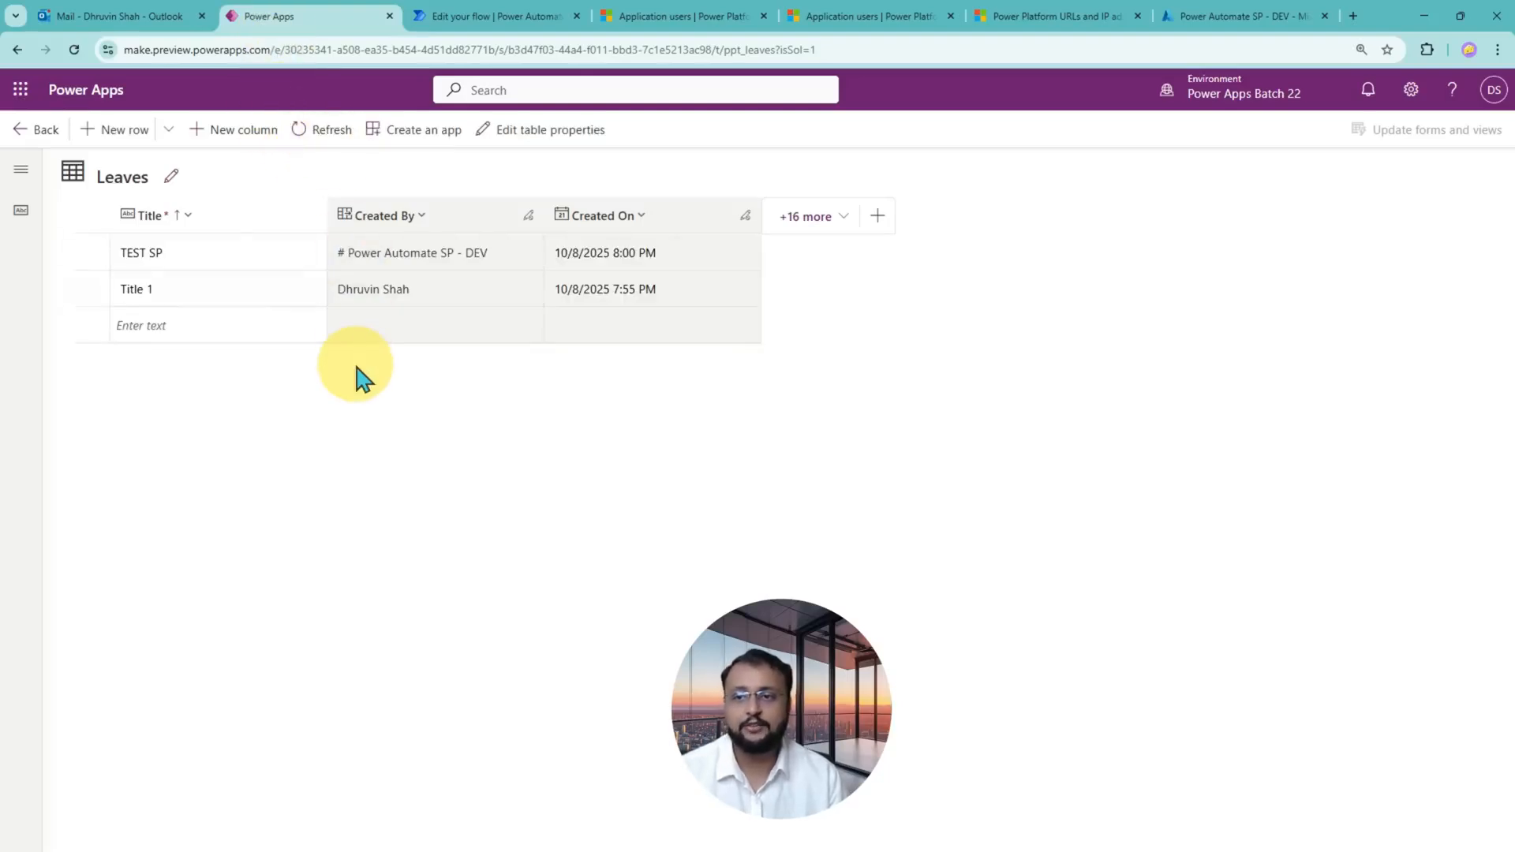
mouse_move(104, 234)
left_mouse_down()
mouse_move(162, 262)
mouse_move(559, 271)
left_mouse_up()
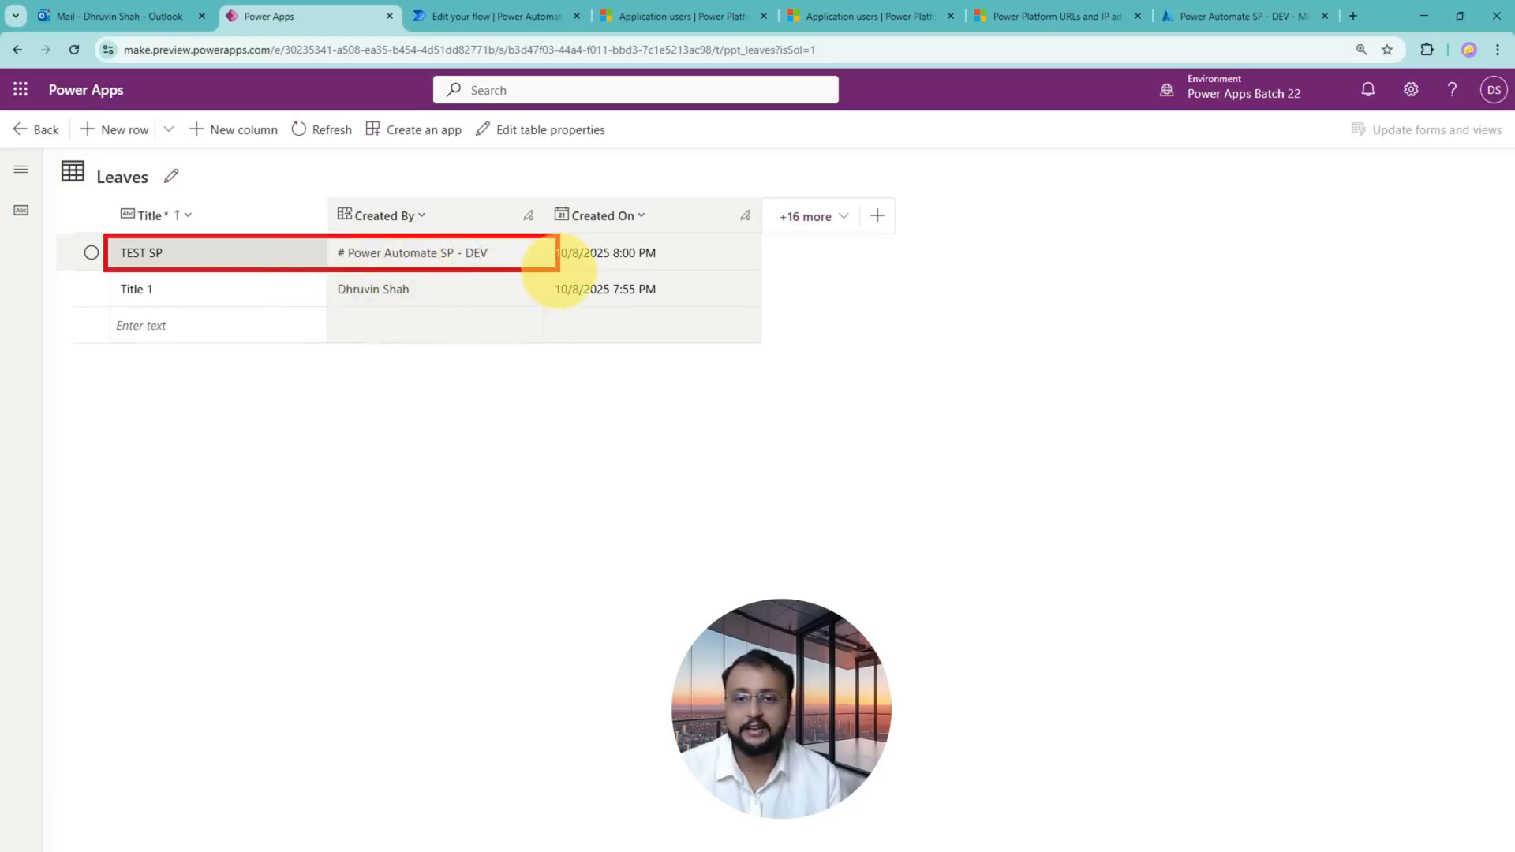
left_click_drag(407, 387, 451, 277)
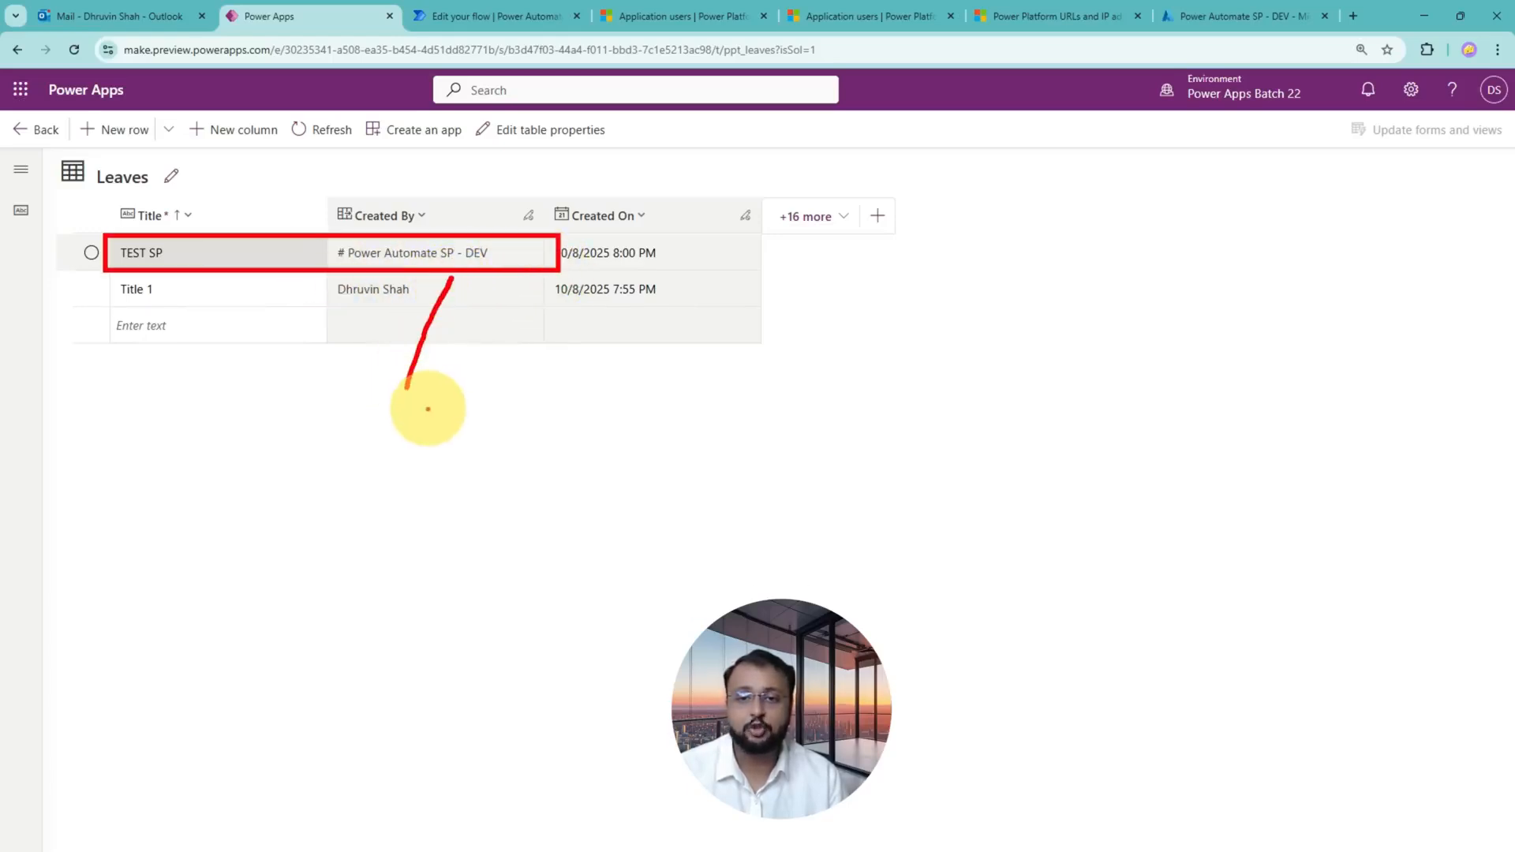
mouse_move(426, 409)
left_mouse_down()
mouse_move(472, 276)
mouse_move(481, 315)
mouse_move(399, 303)
left_mouse_up()
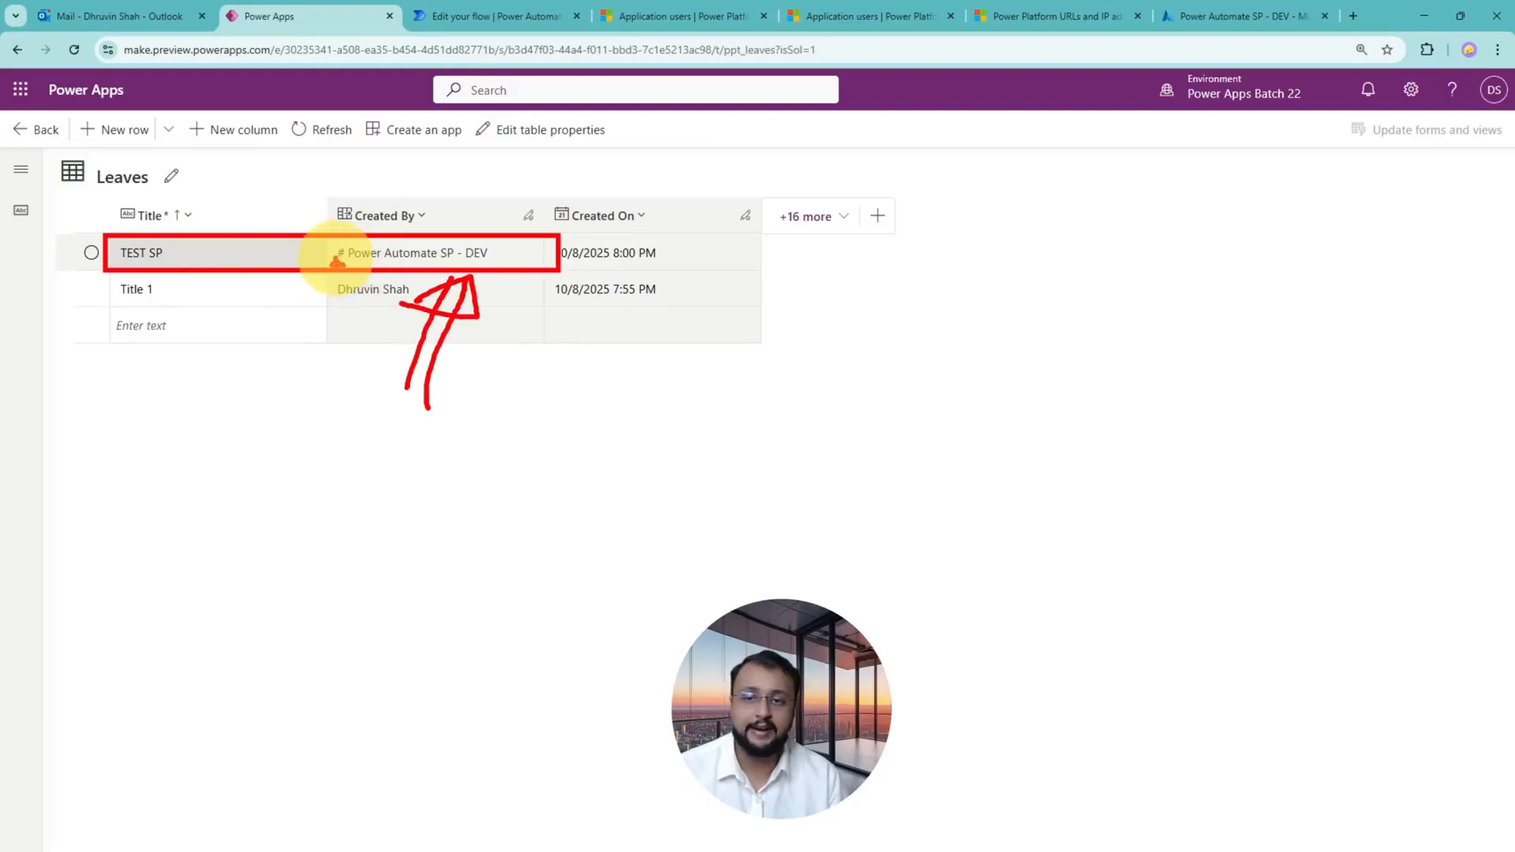
mouse_move(301, 328)
left_mouse_down()
mouse_move(325, 287)
mouse_move(331, 304)
left_mouse_up()
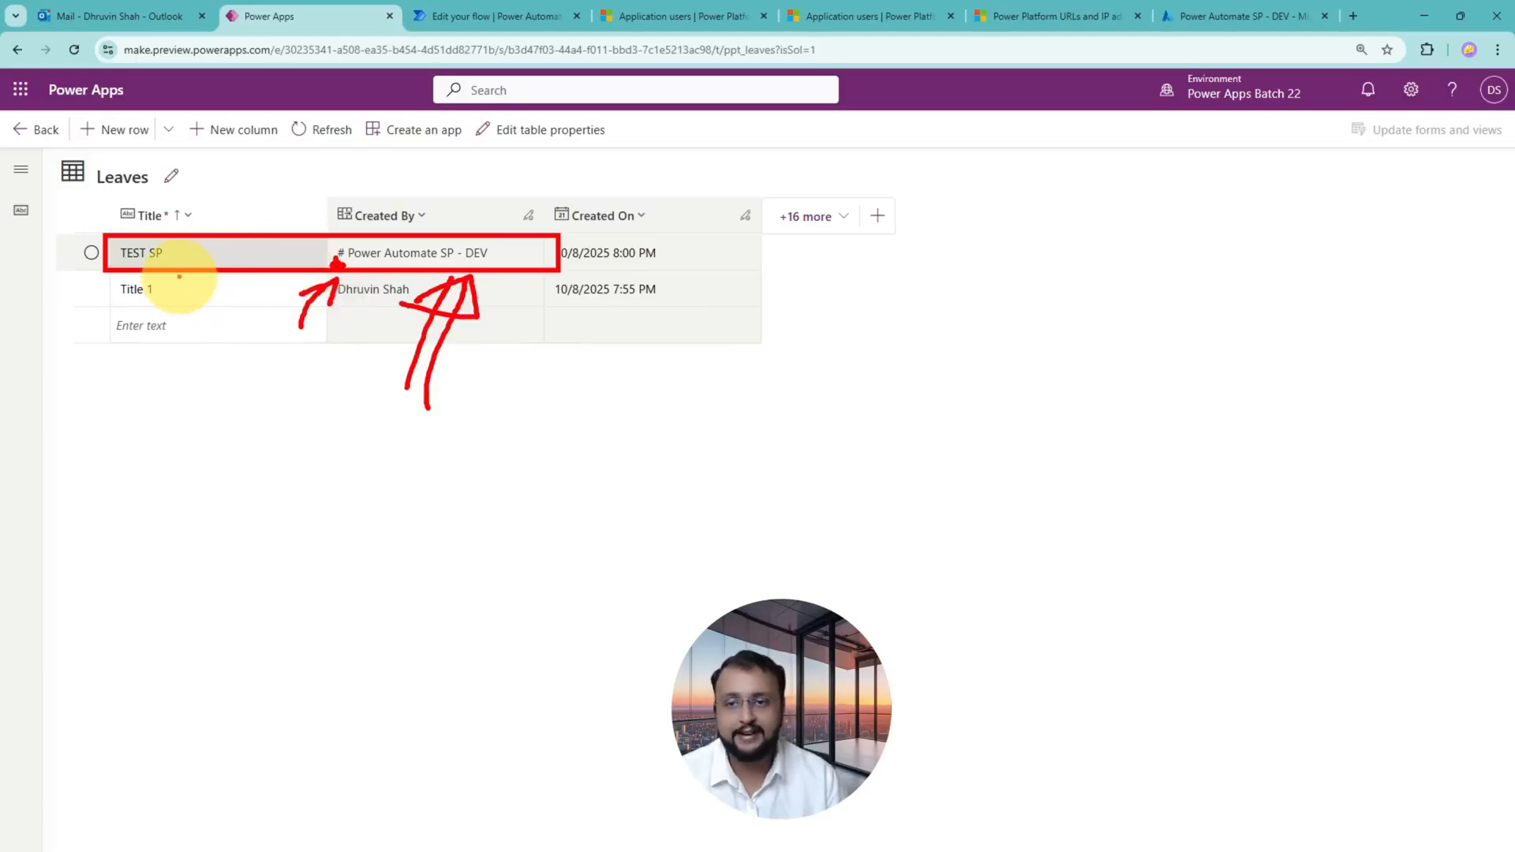
key("Escape")
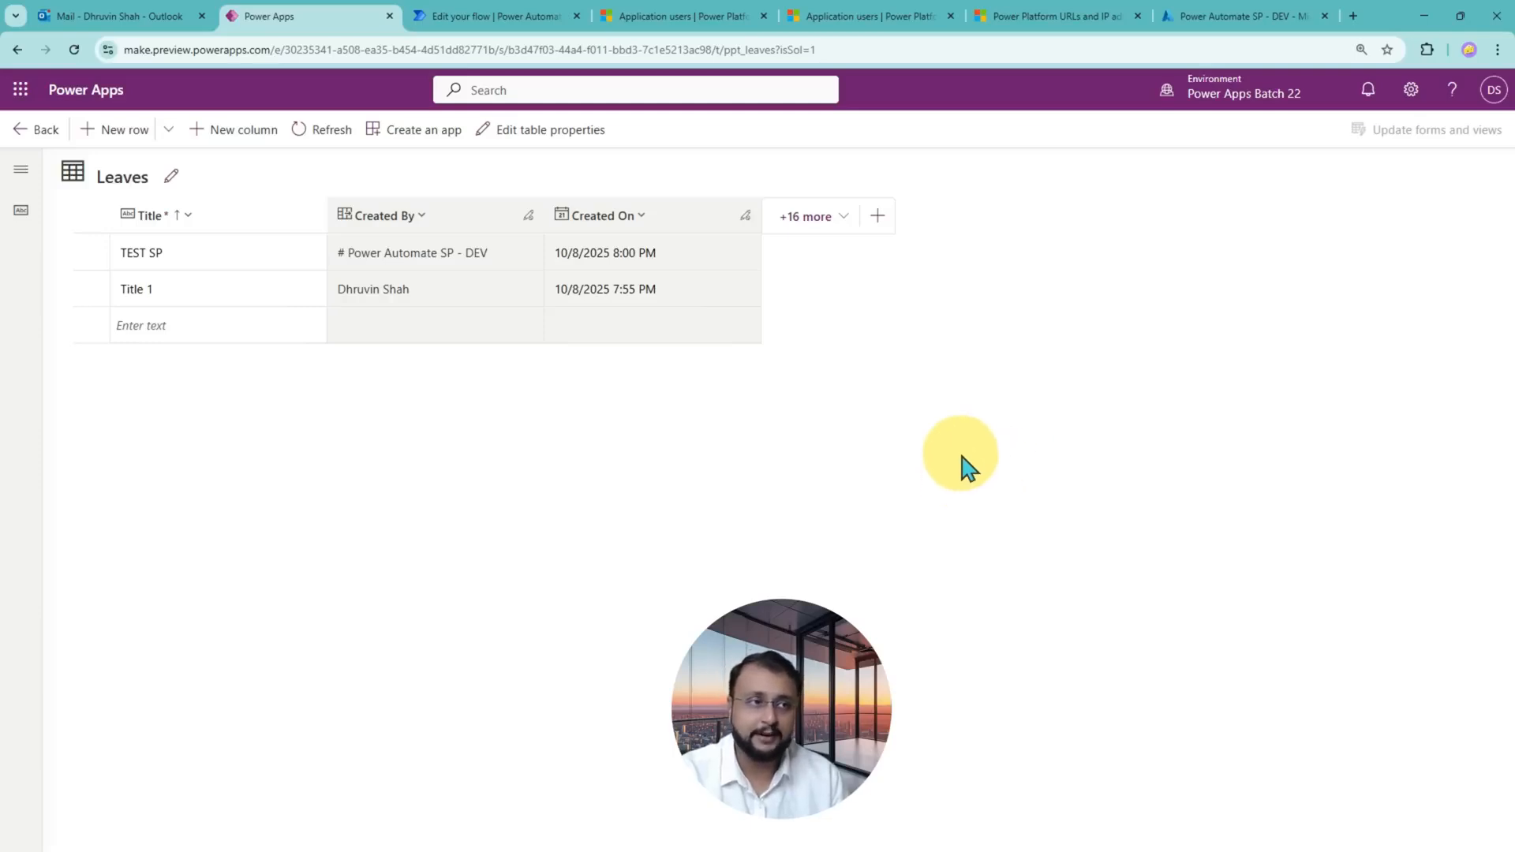
- Switch to the Microsoft Learn article on service principal owned flows and read its Licensing requirements section on user and premium flow licenses
left_click(1425, 22)
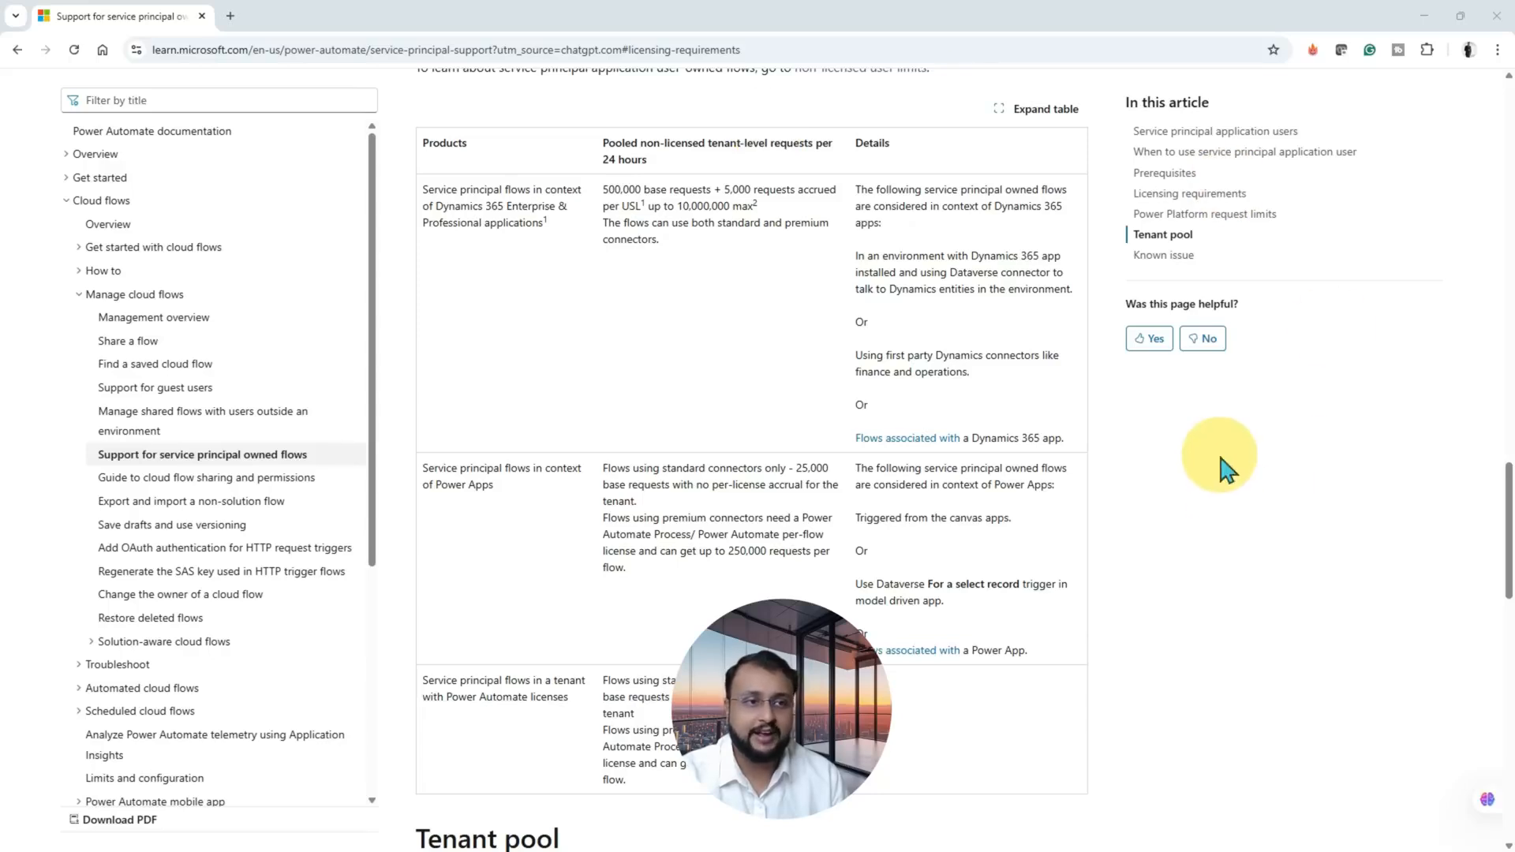
left_click(1218, 196)
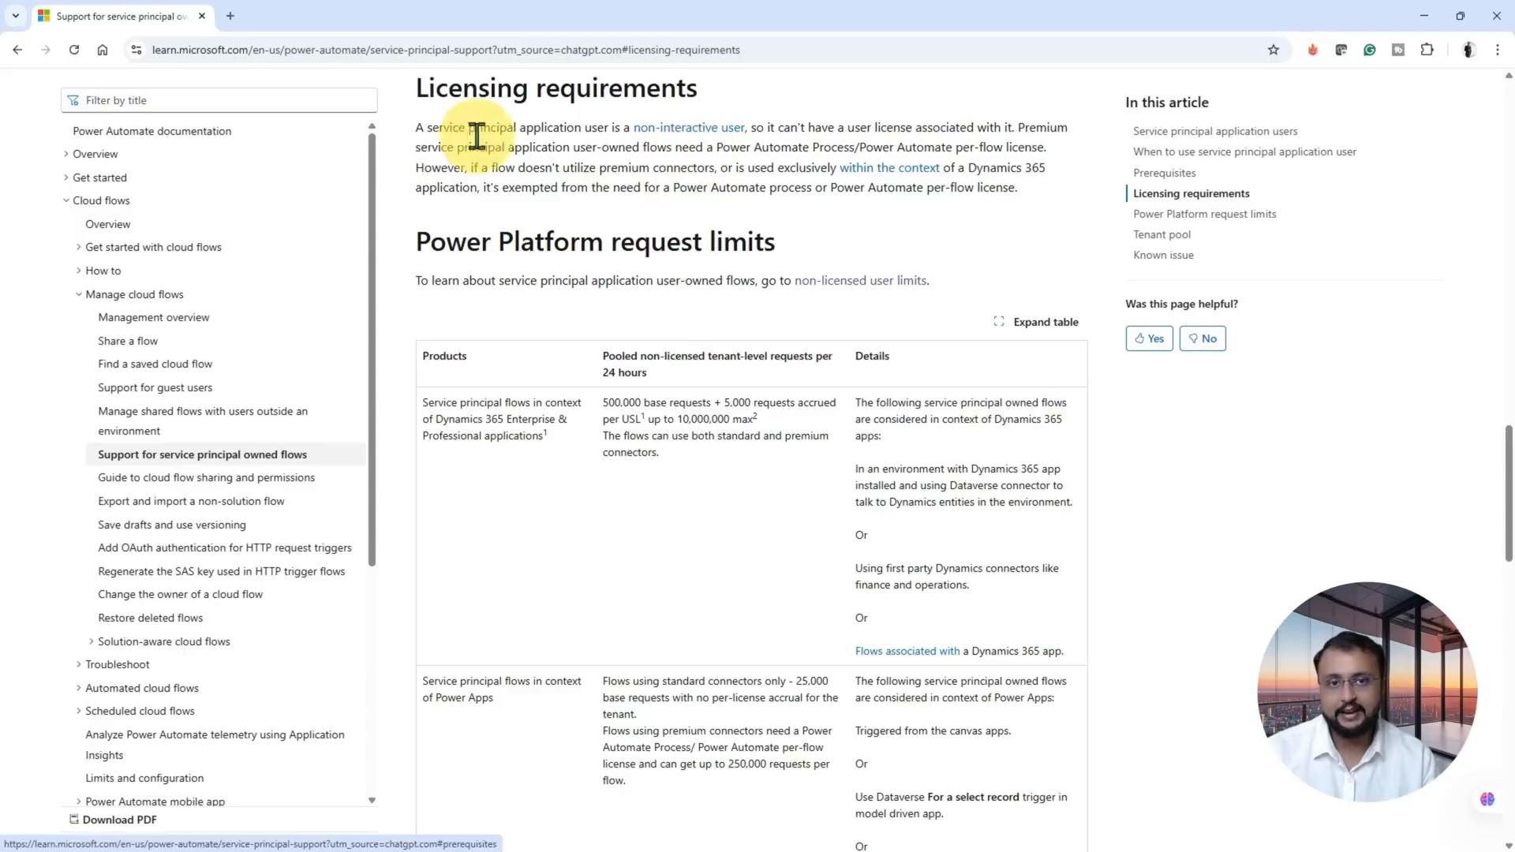
mouse_move(405, 108)
left_mouse_down()
mouse_move(983, 221)
mouse_move(1099, 215)
left_mouse_up()
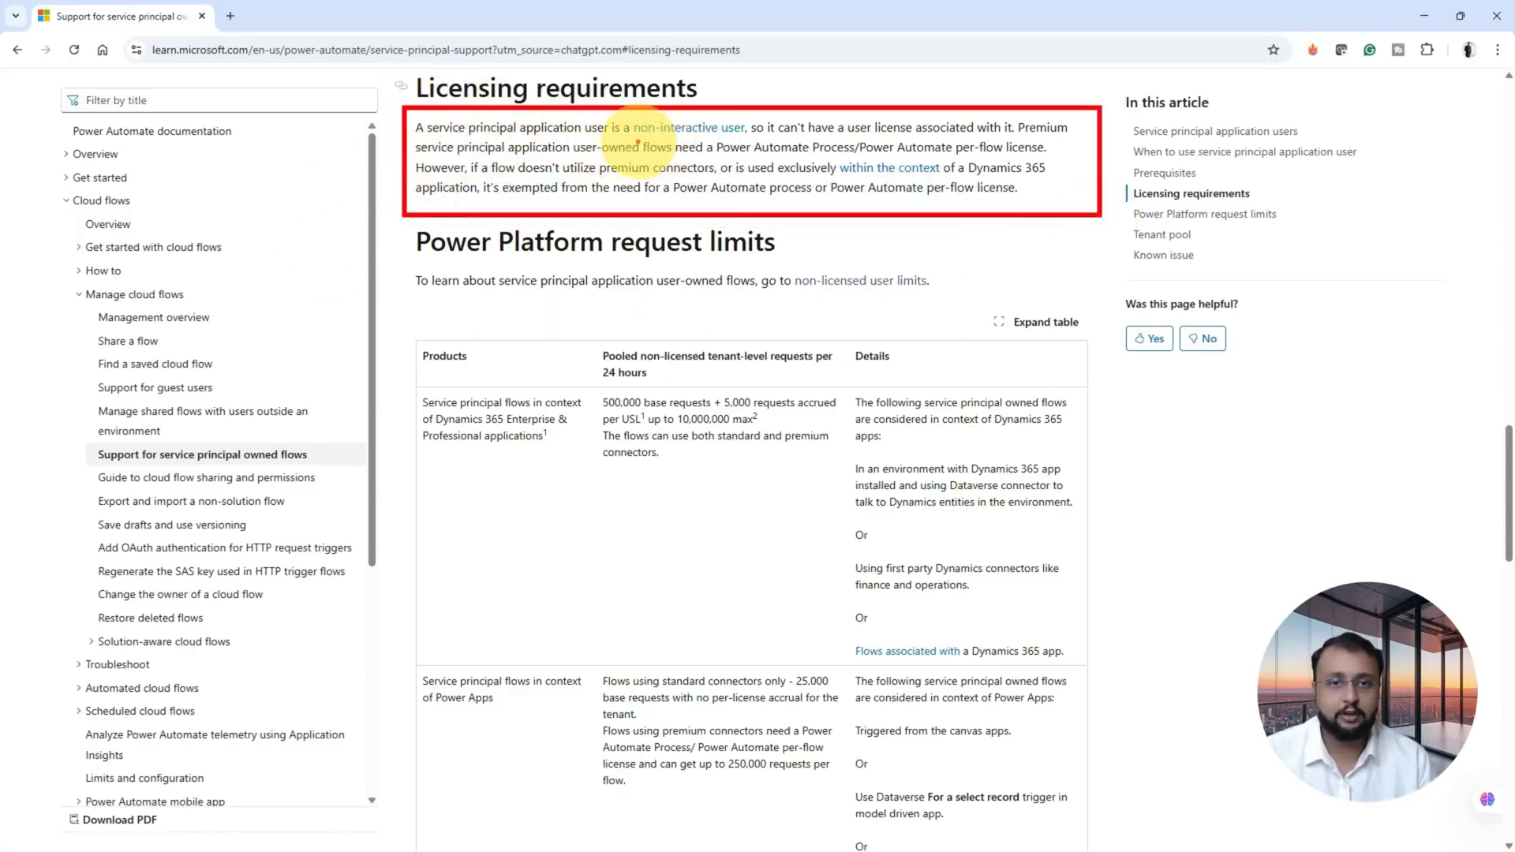
left_click_drag(637, 141, 722, 134)
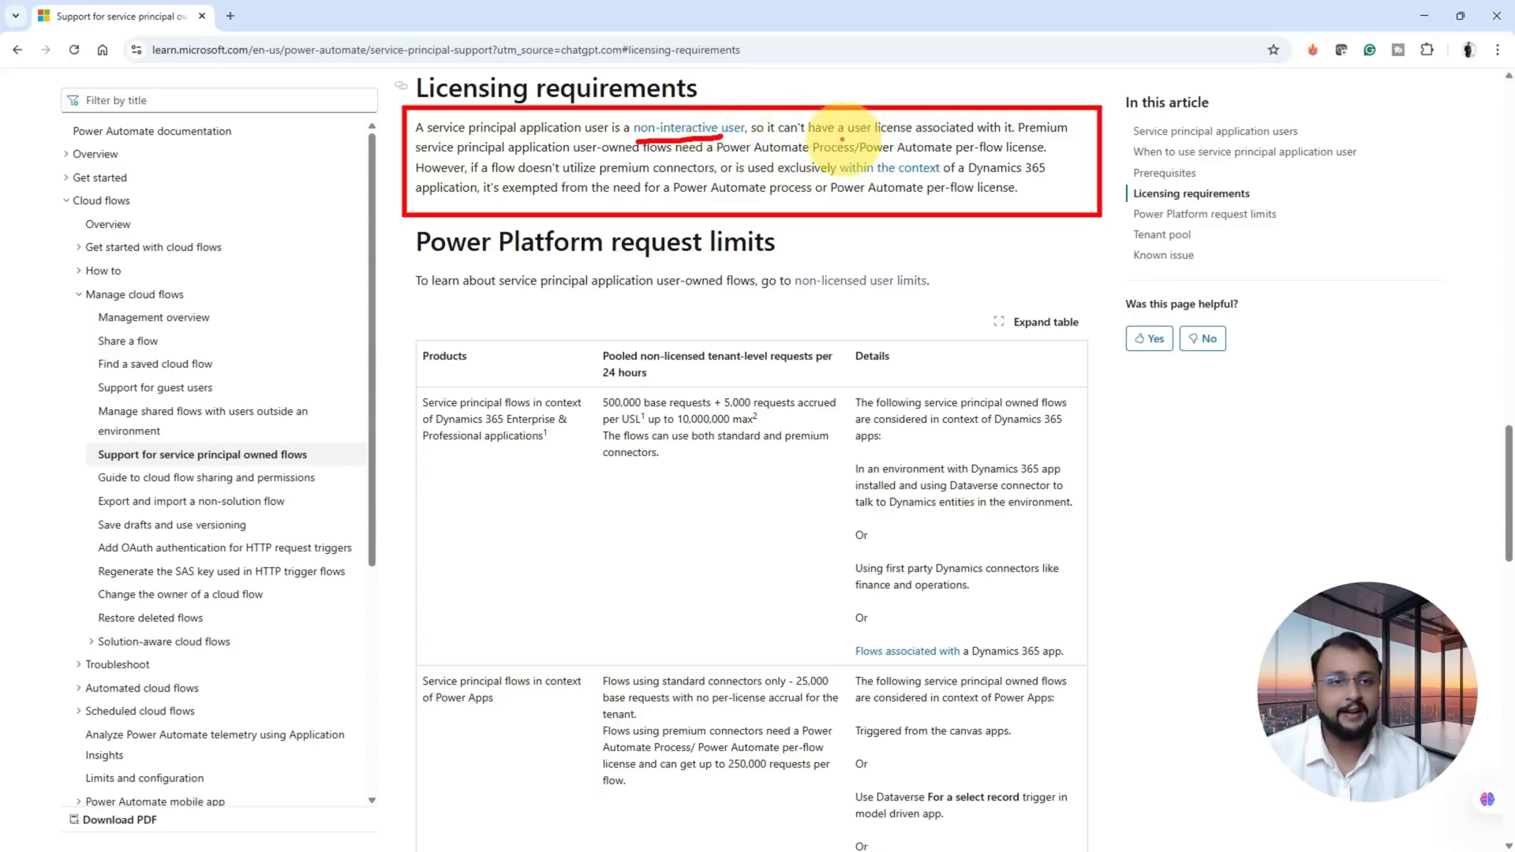
left_click_drag(840, 138, 968, 136)
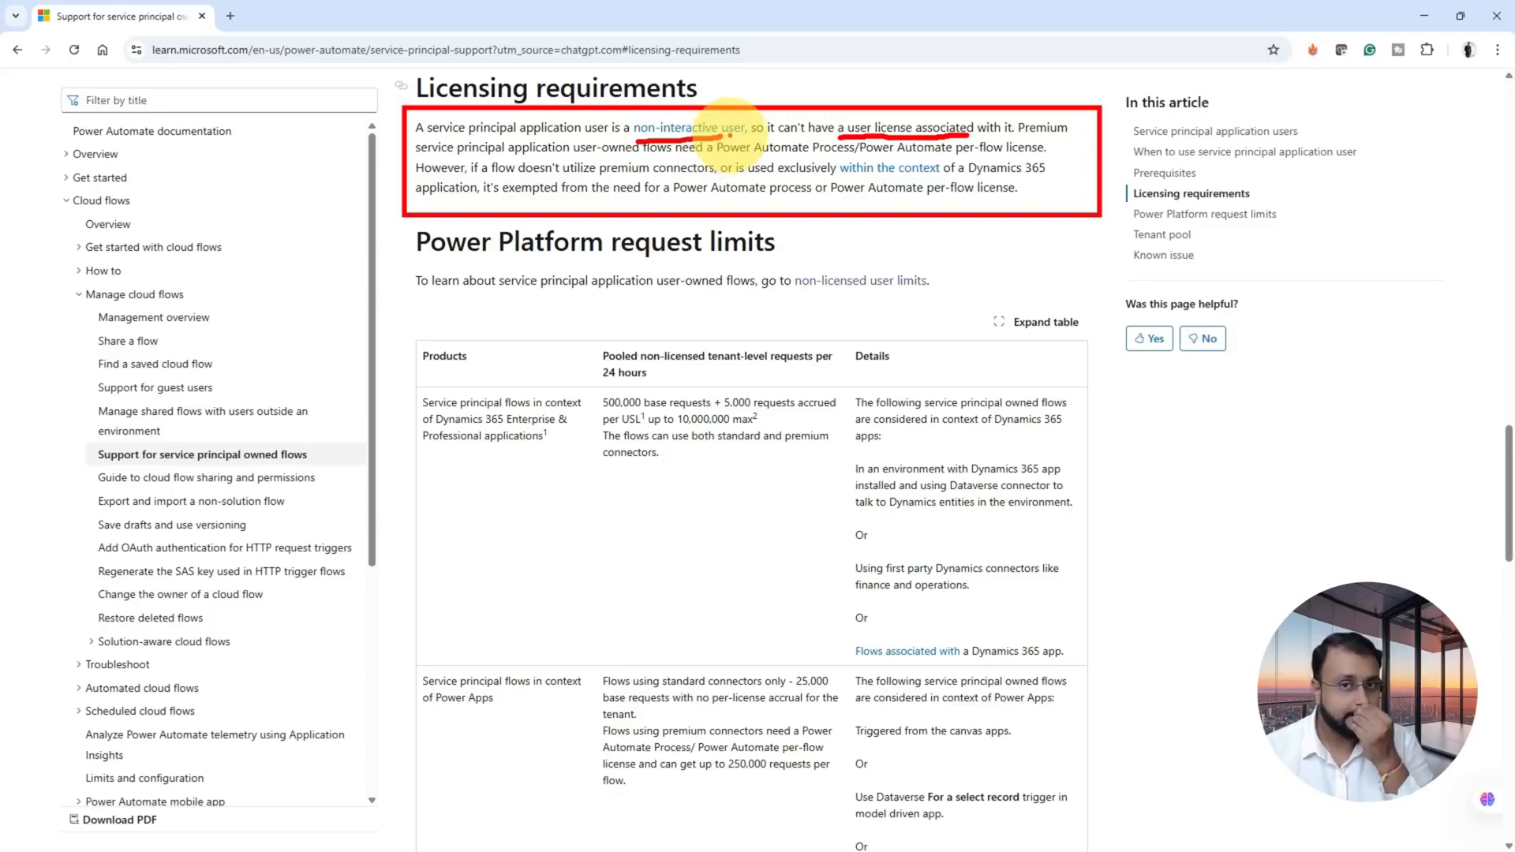
key("Escape")
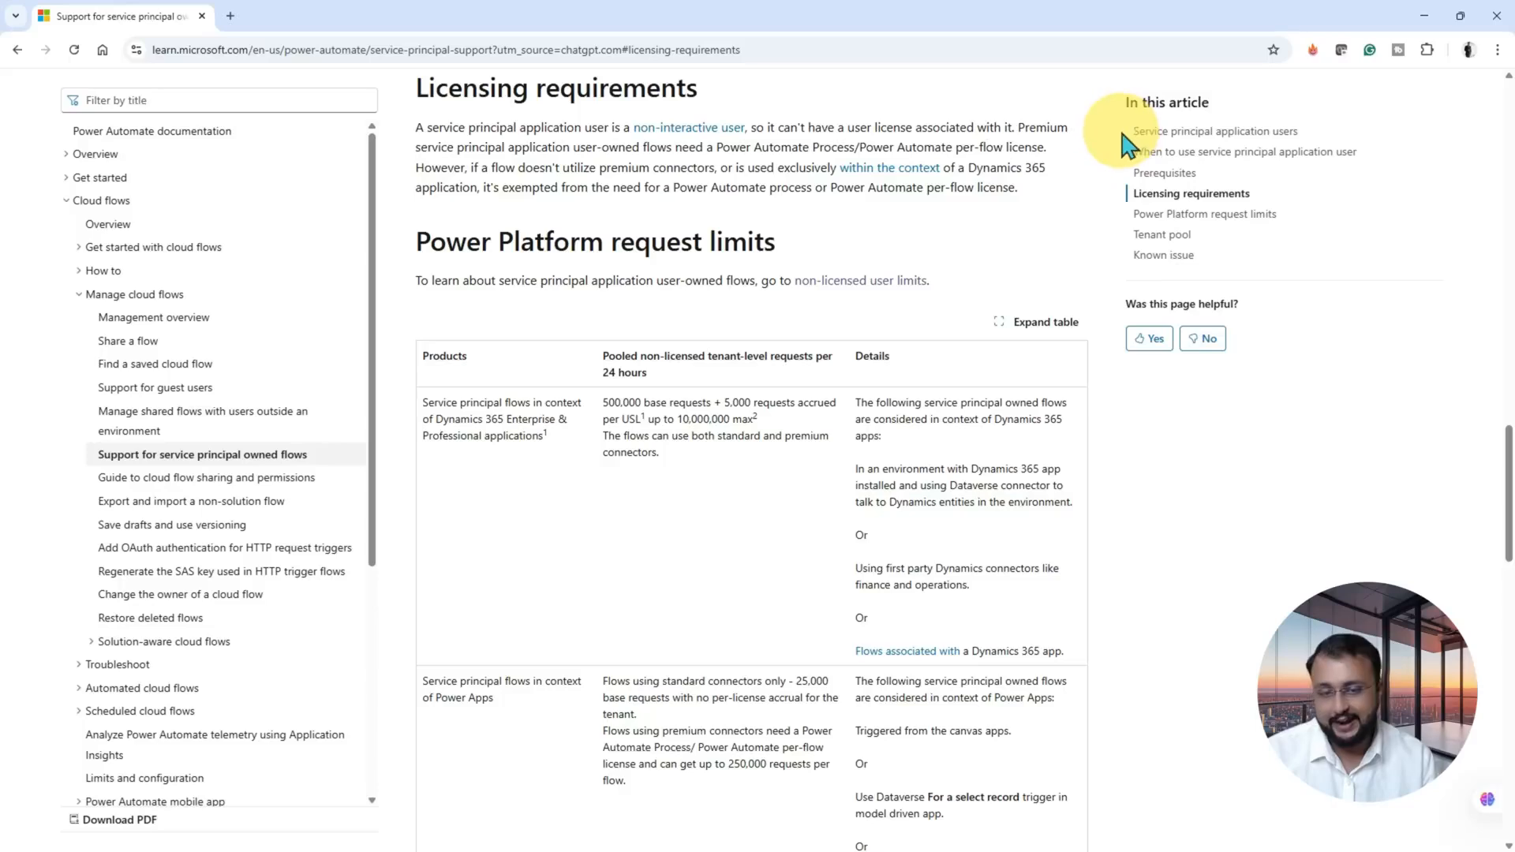
key("ctrl+2")
left_click_drag(1018, 139, 1073, 140)
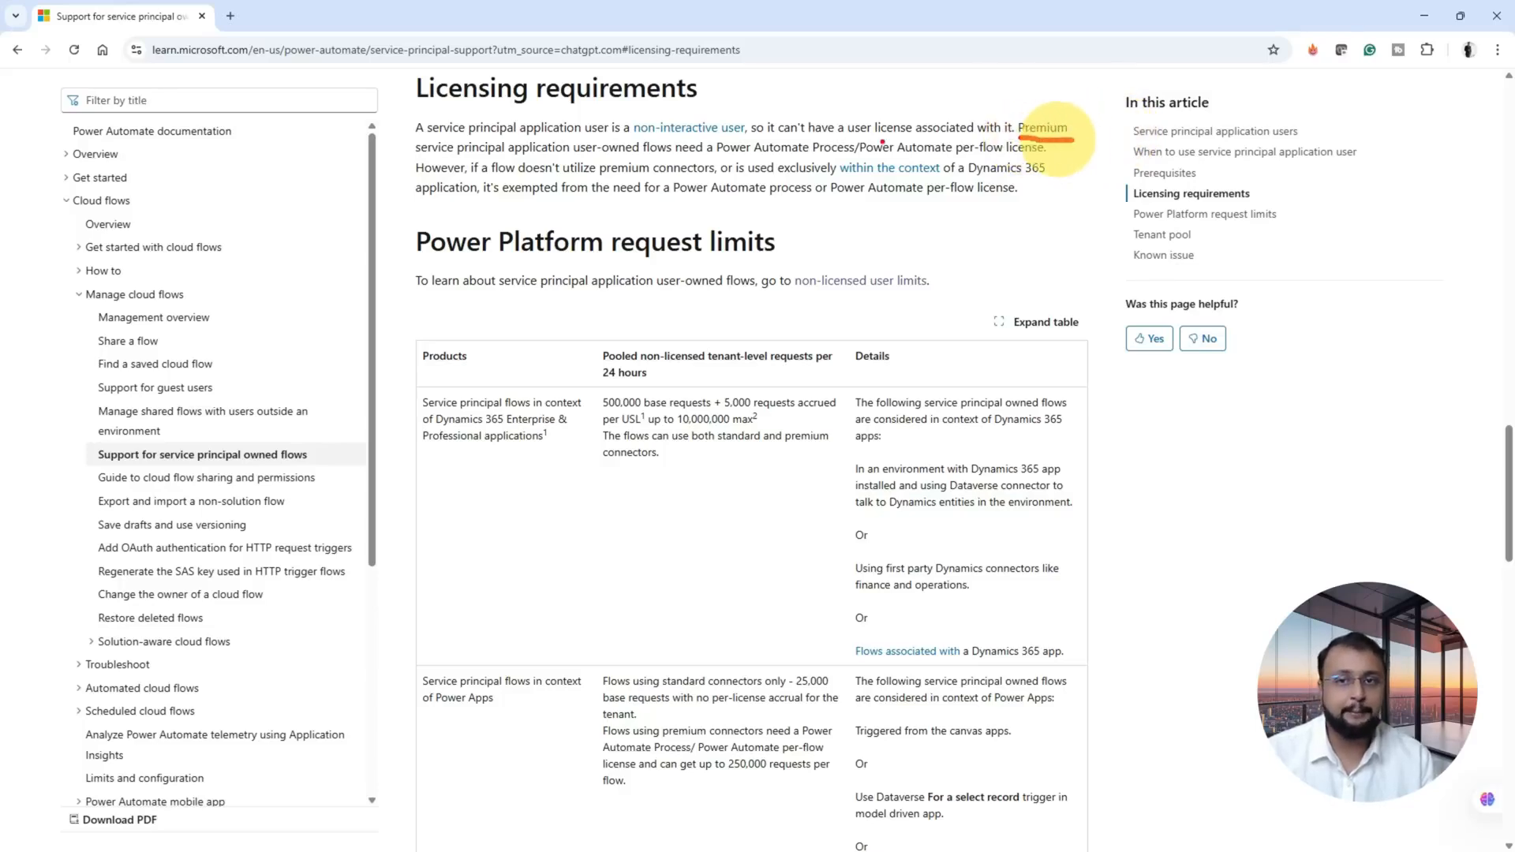
left_click_drag(416, 158, 1045, 157)
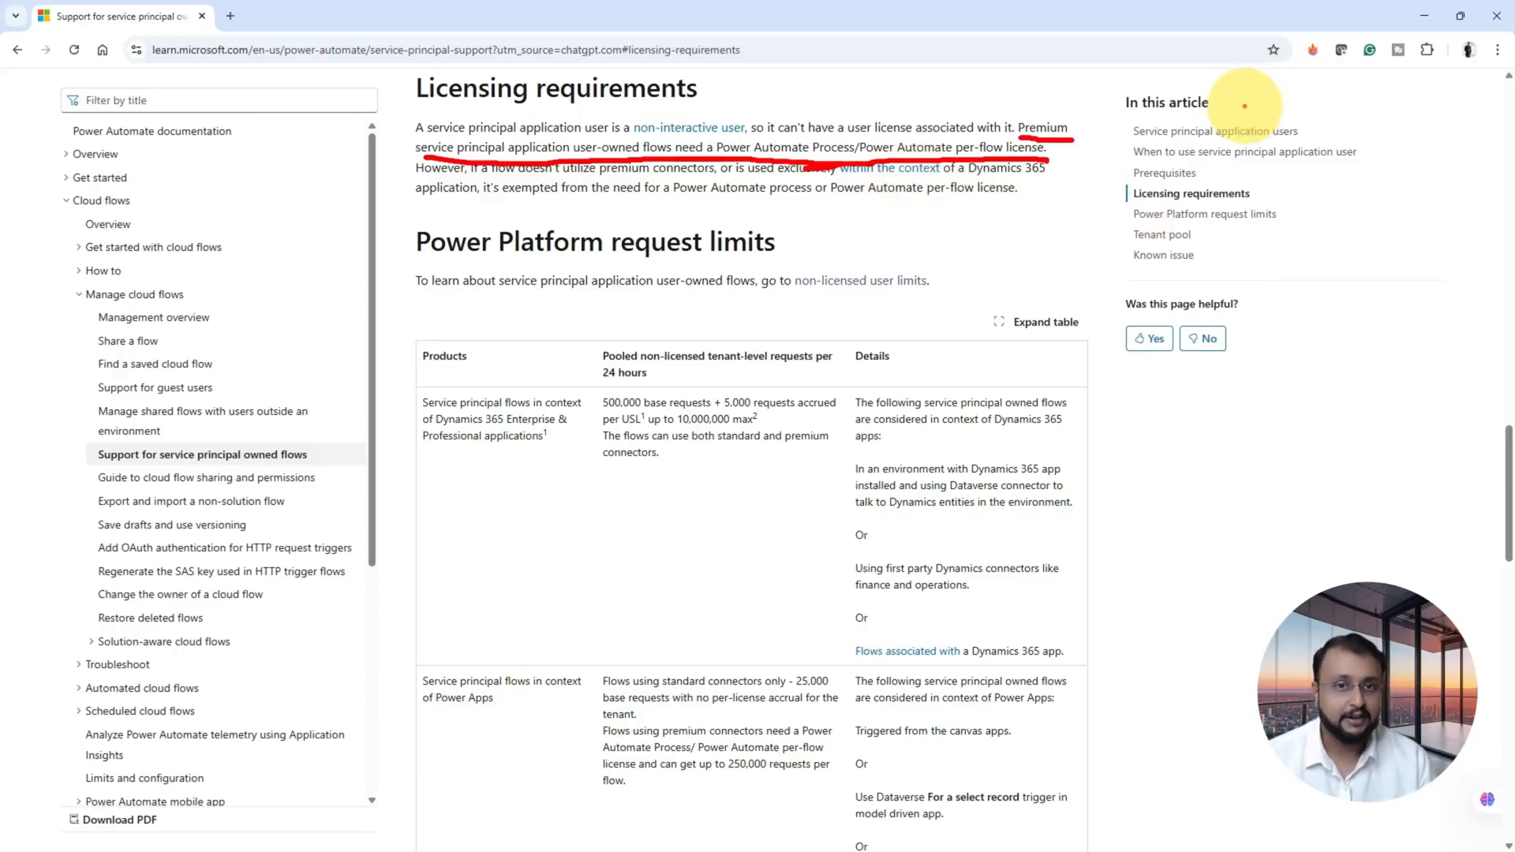
key("Escape")
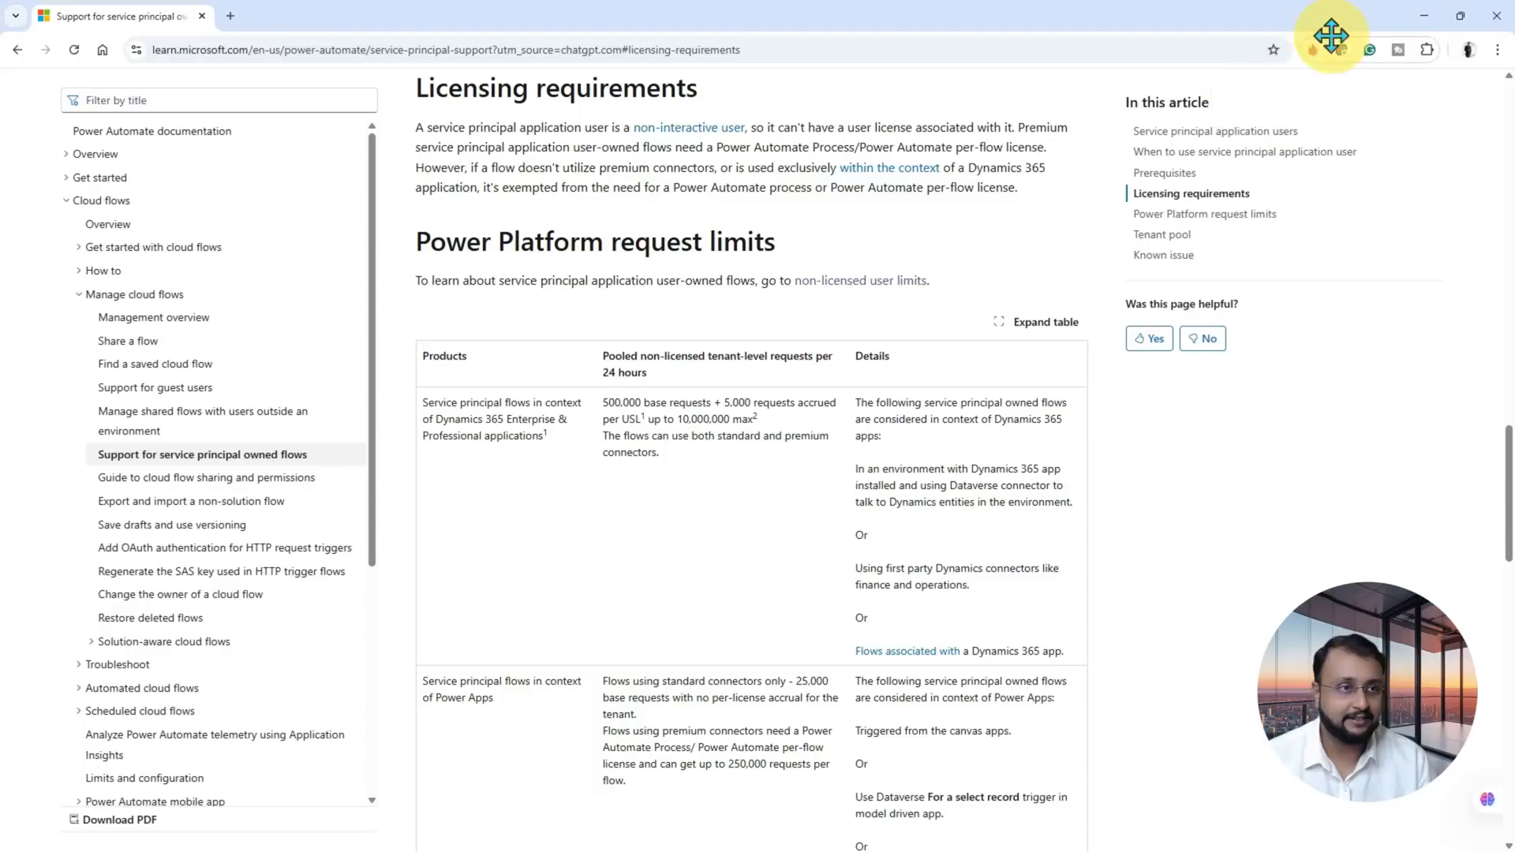
- Switch to the Power Platform licensing PDF, hide the tools pane, and examine the Per flow, Hosted Process and Process Mining plans in the Power Automate summary
left_click(1423, 19)
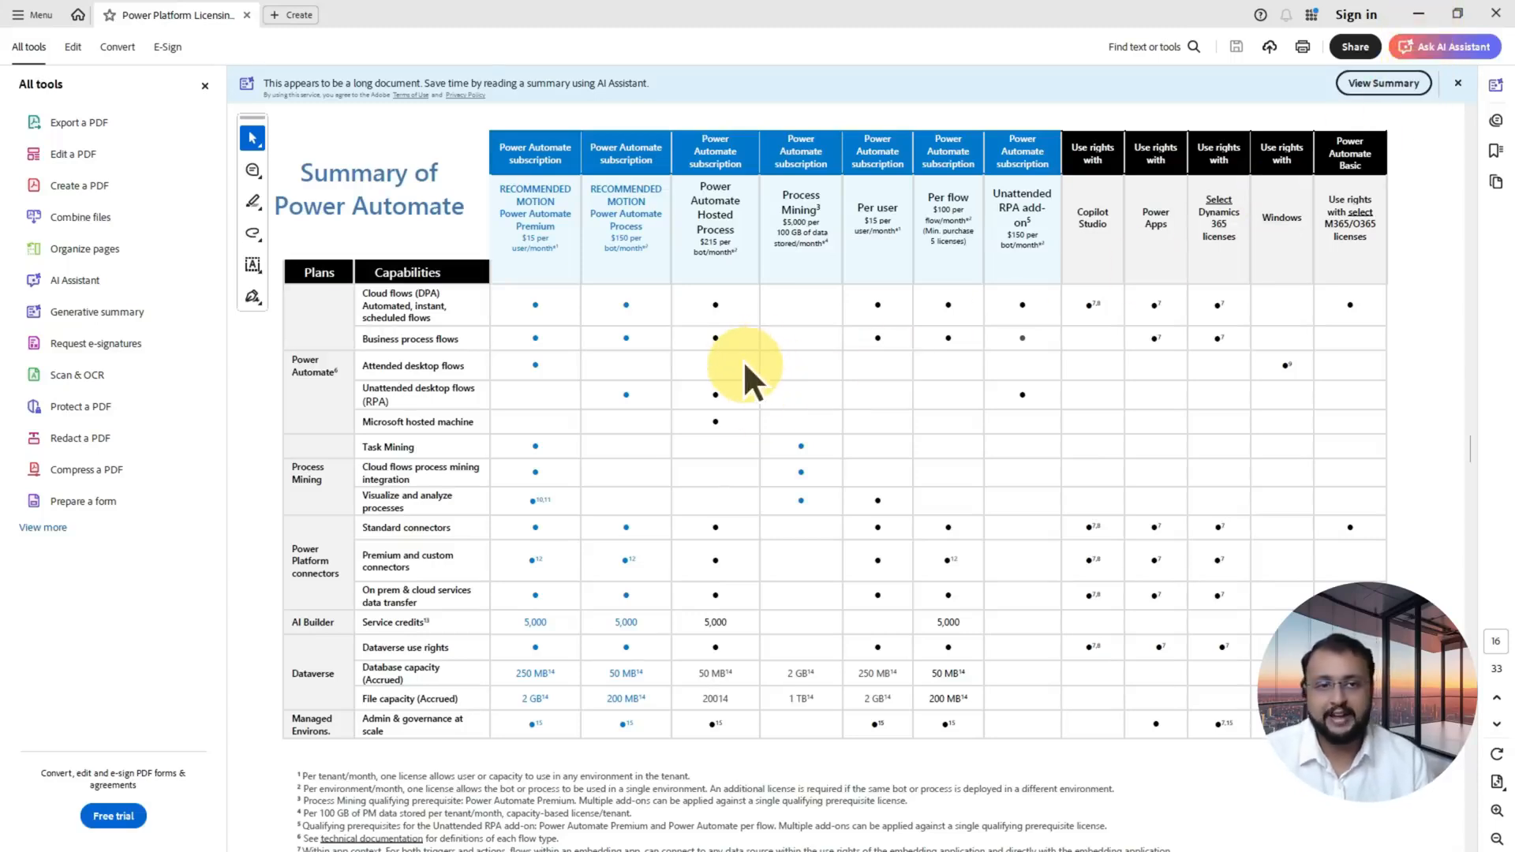
left_click(208, 81)
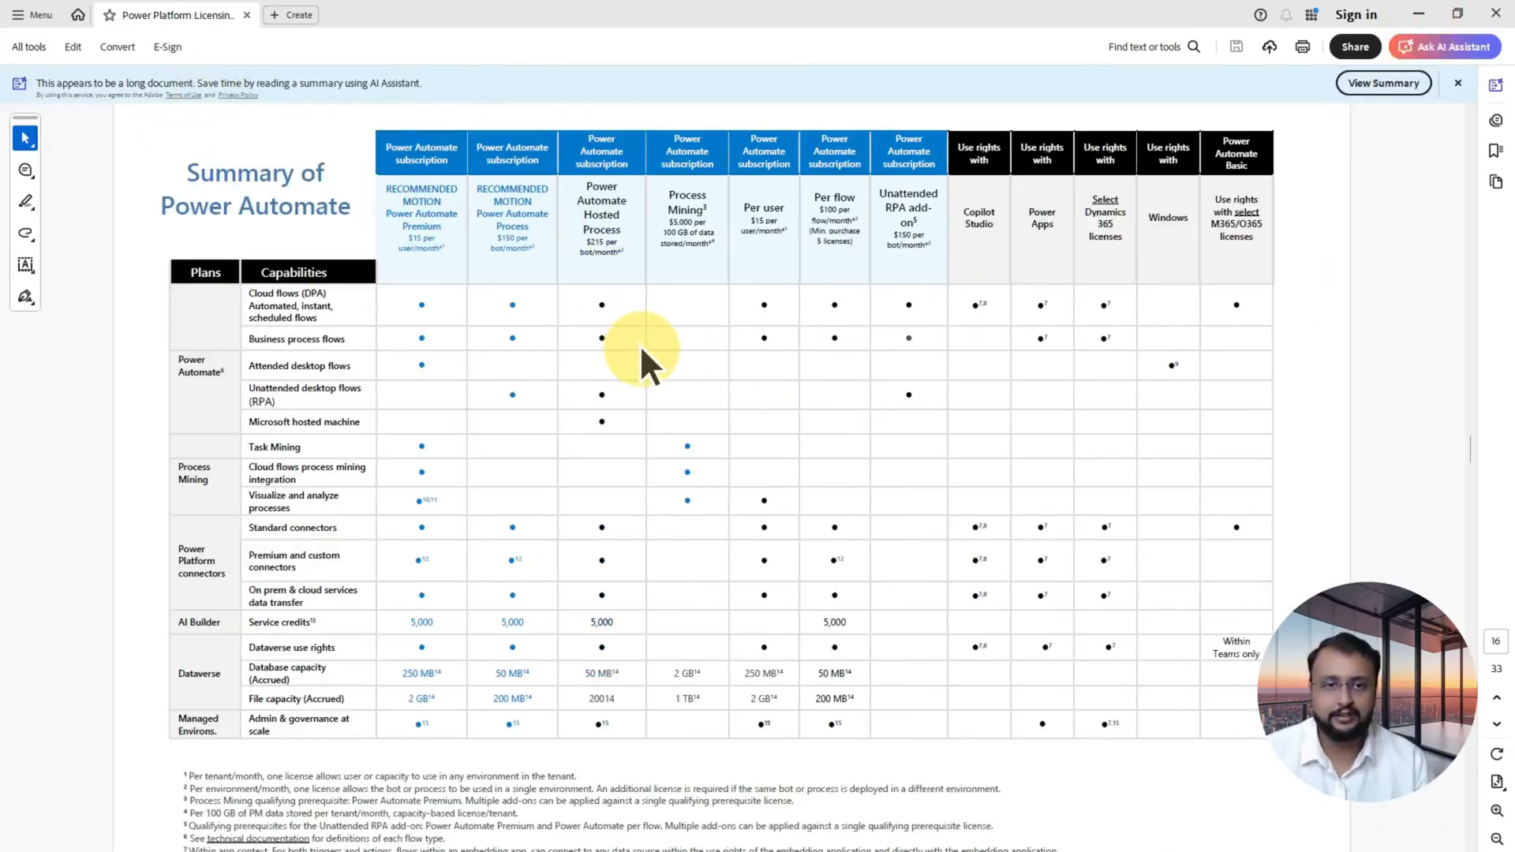
scroll(751, 362, "up", 1)
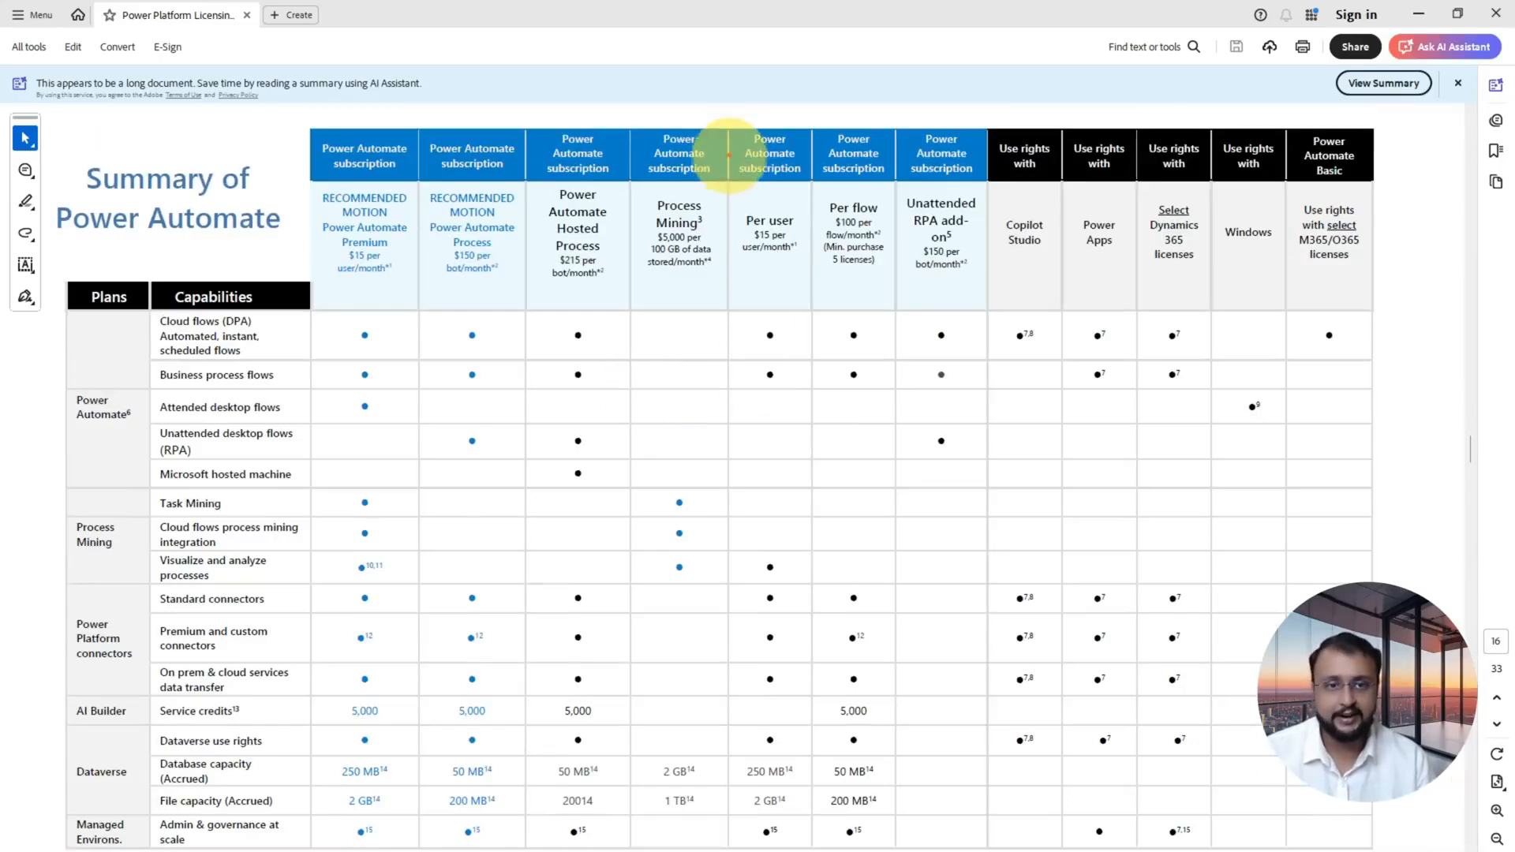
left_click_drag(810, 121, 894, 850)
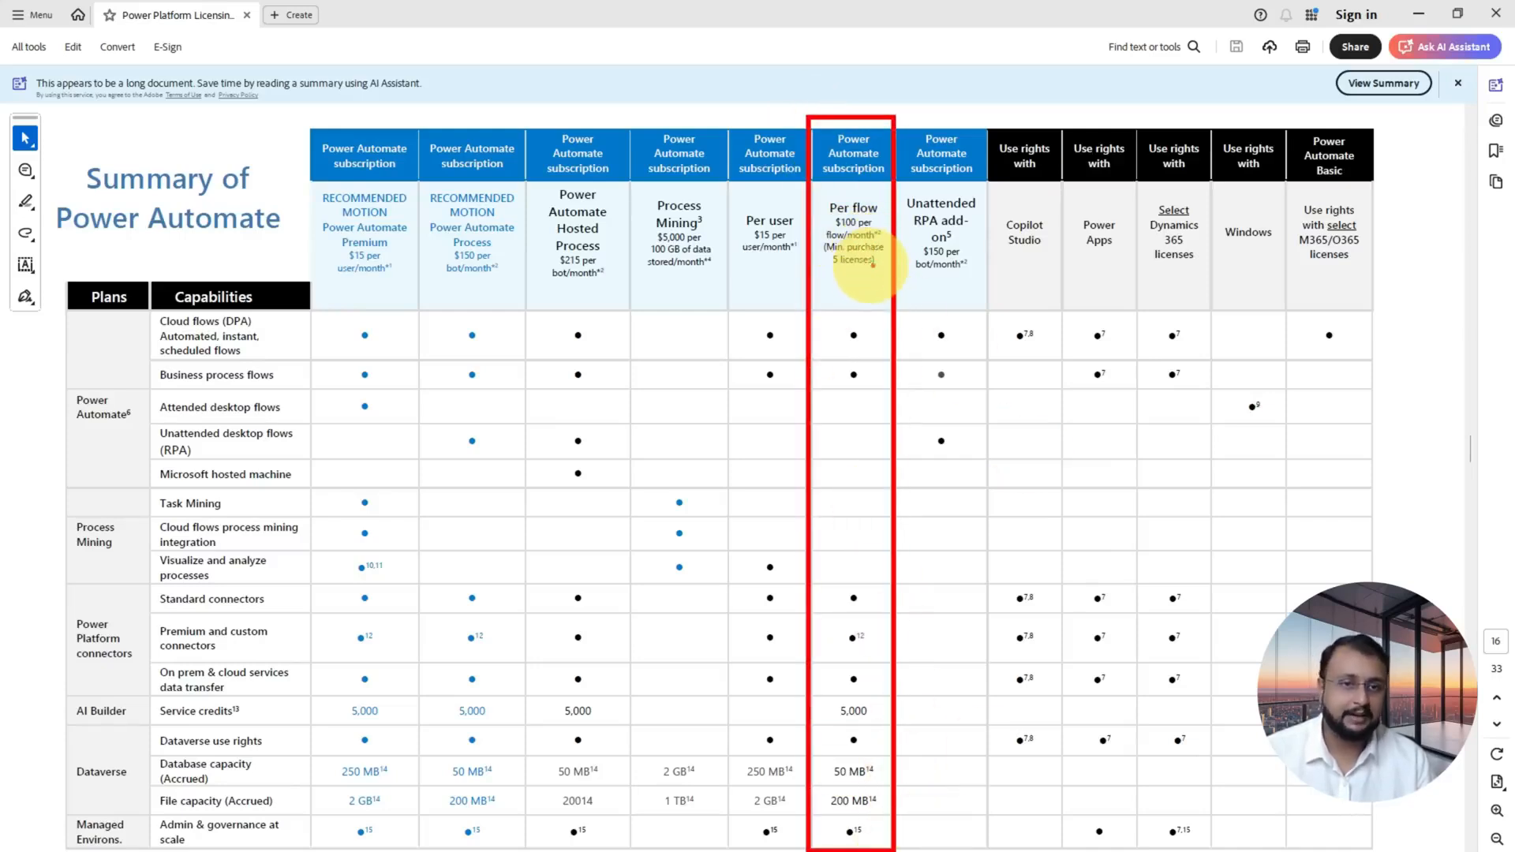
mouse_move(841, 285)
left_mouse_down()
mouse_move(852, 298)
mouse_move(881, 277)
left_mouse_up()
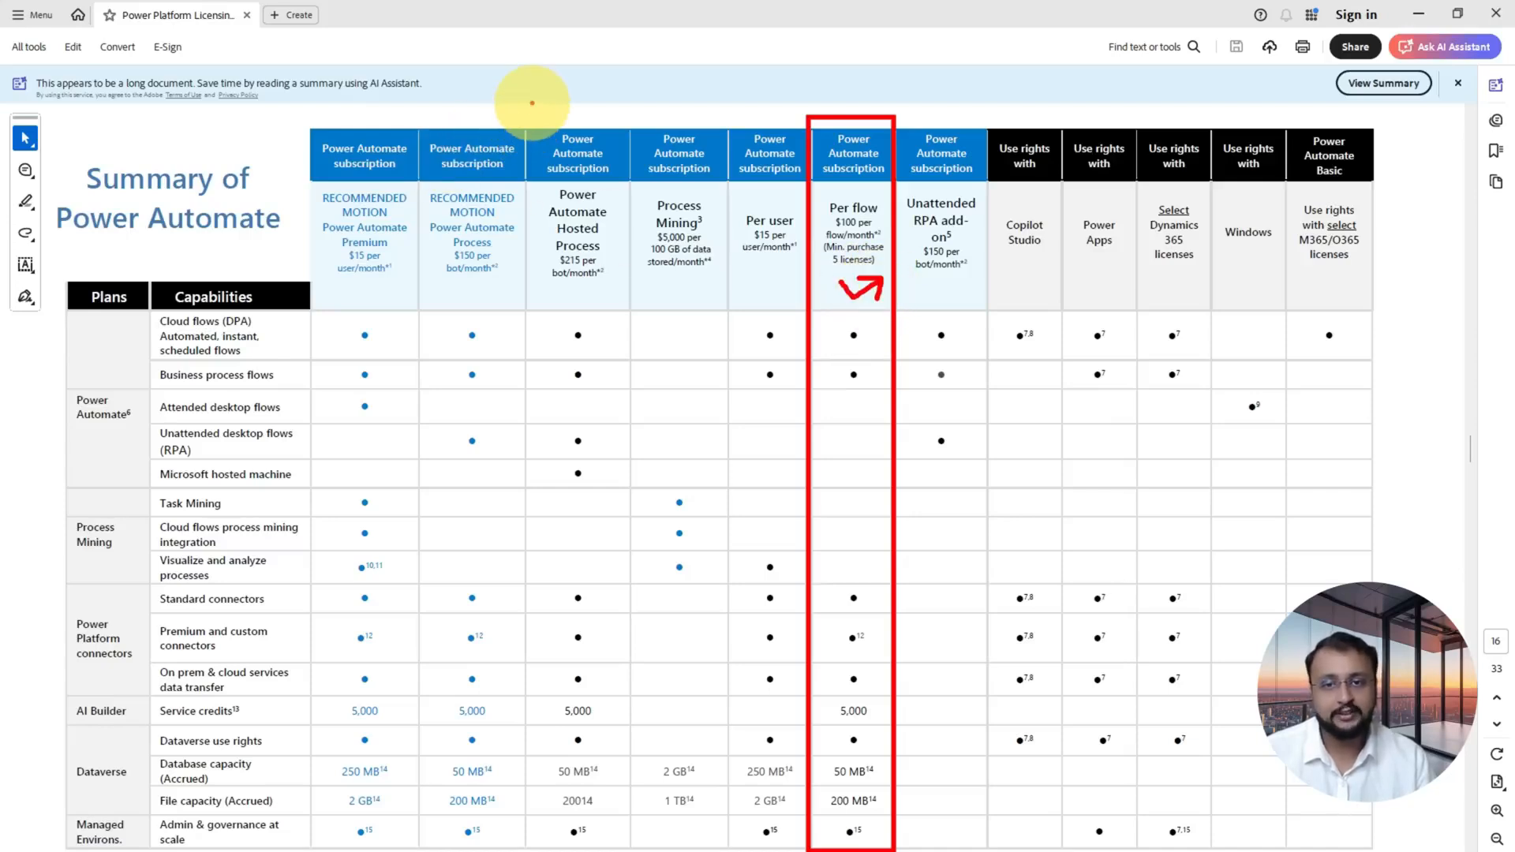
mouse_move(533, 99)
left_mouse_down()
mouse_move(581, 531)
mouse_move(677, 848)
mouse_move(732, 836)
left_mouse_up()
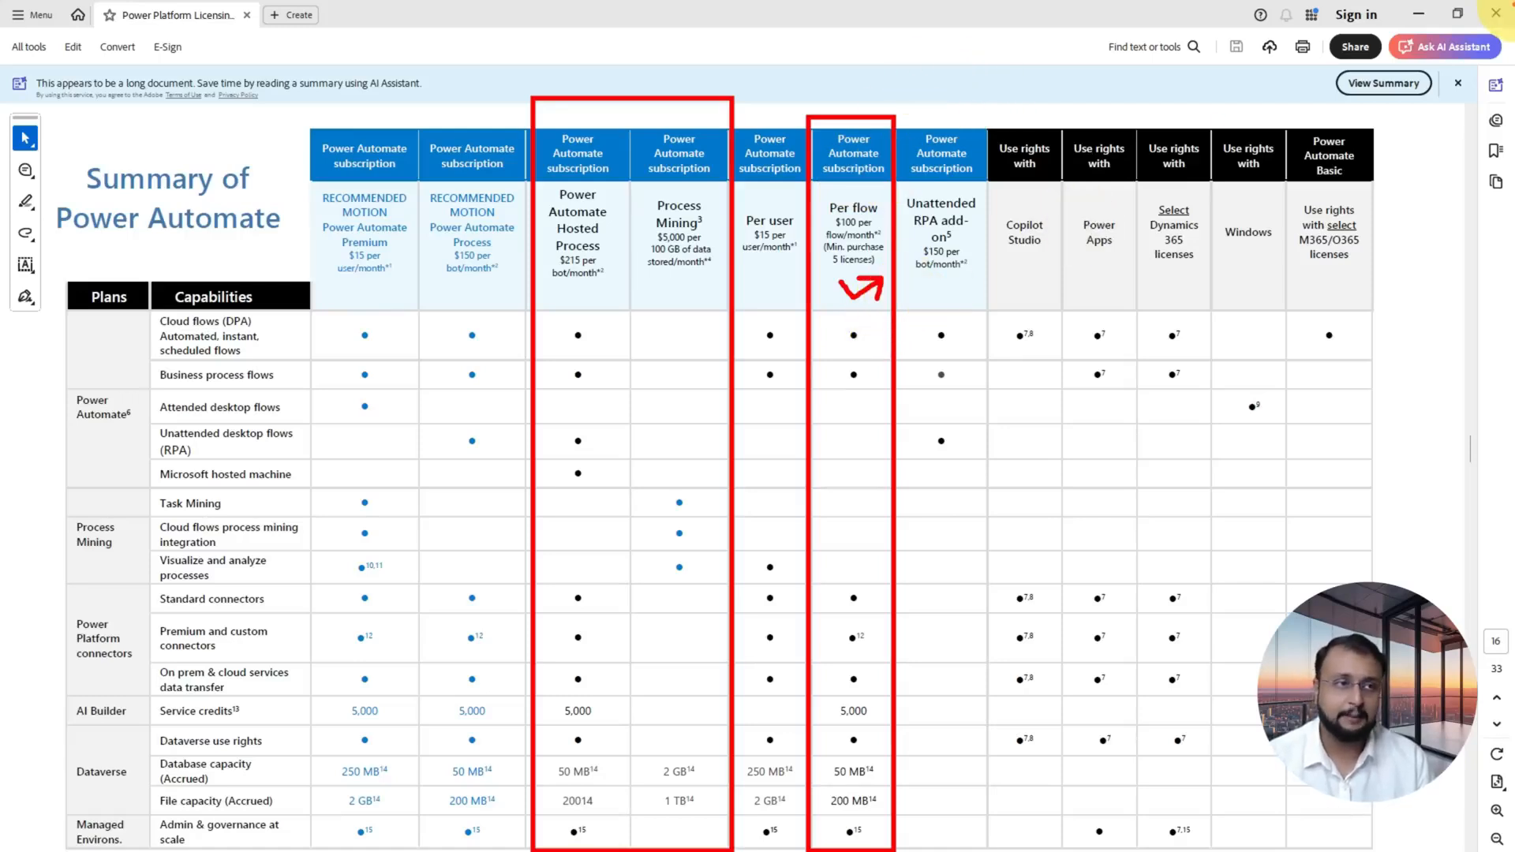
key("Escape")
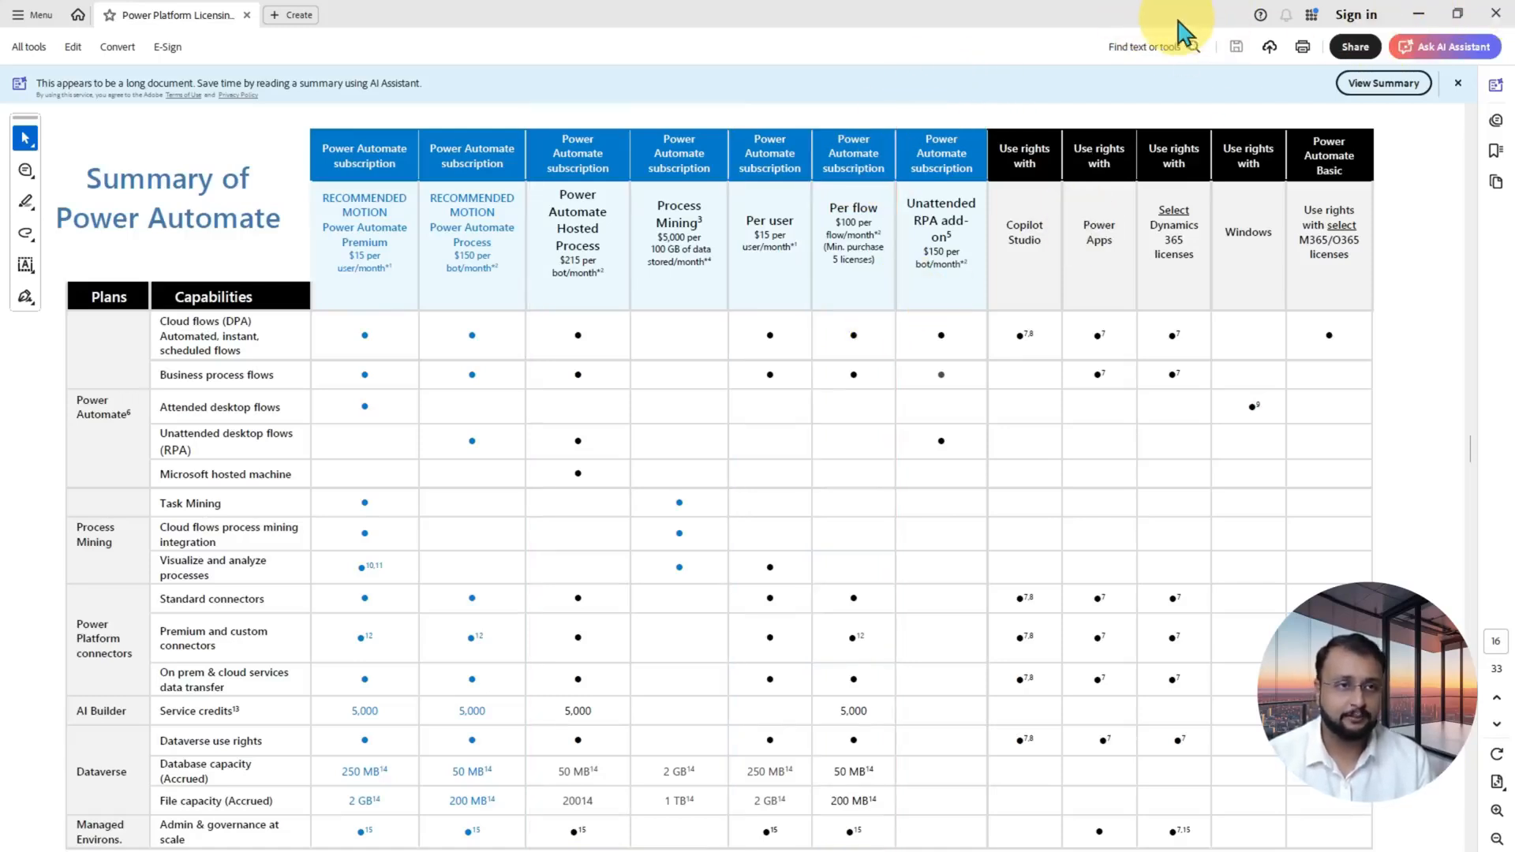
- Return to the Microsoft Learn article and read the per-flow license requirement and the exemption for flows within the context of Dynamics 365
left_click_drag(1177, 25, 1159, 173)
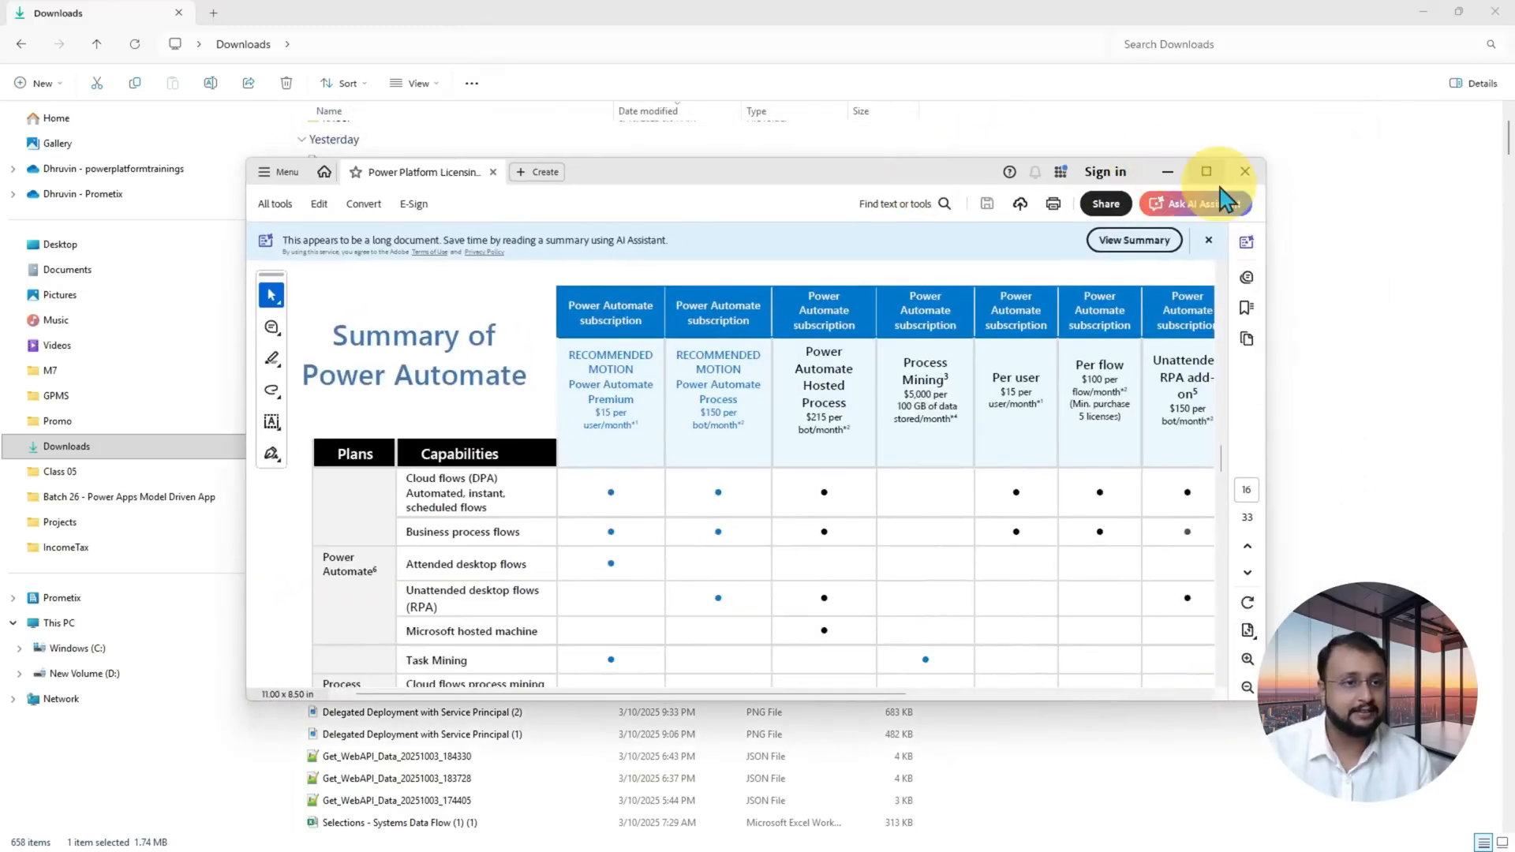
left_click(1422, 11)
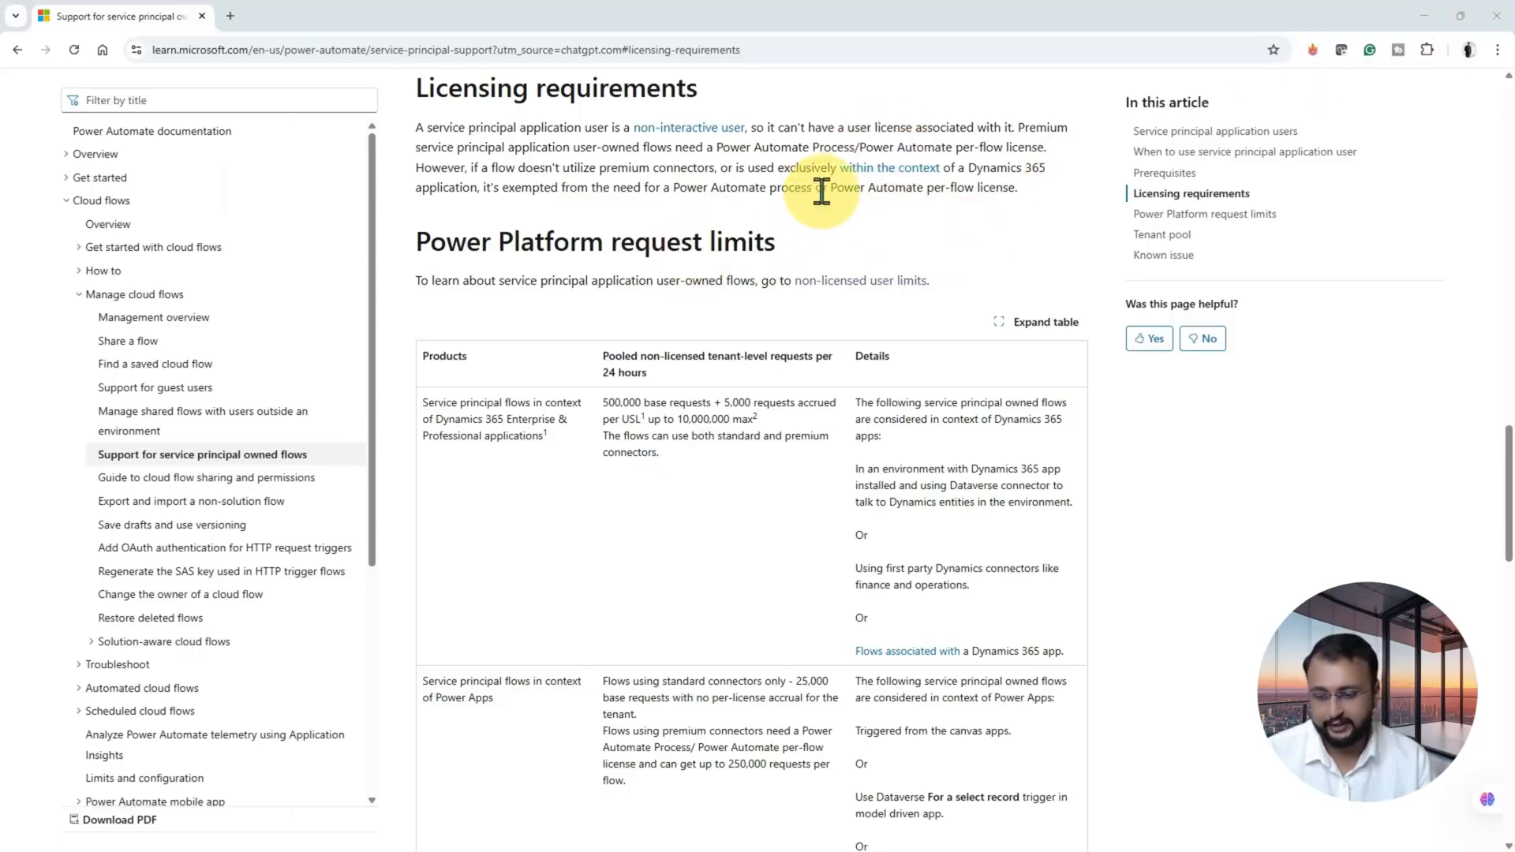
left_click_drag(717, 154, 1036, 158)
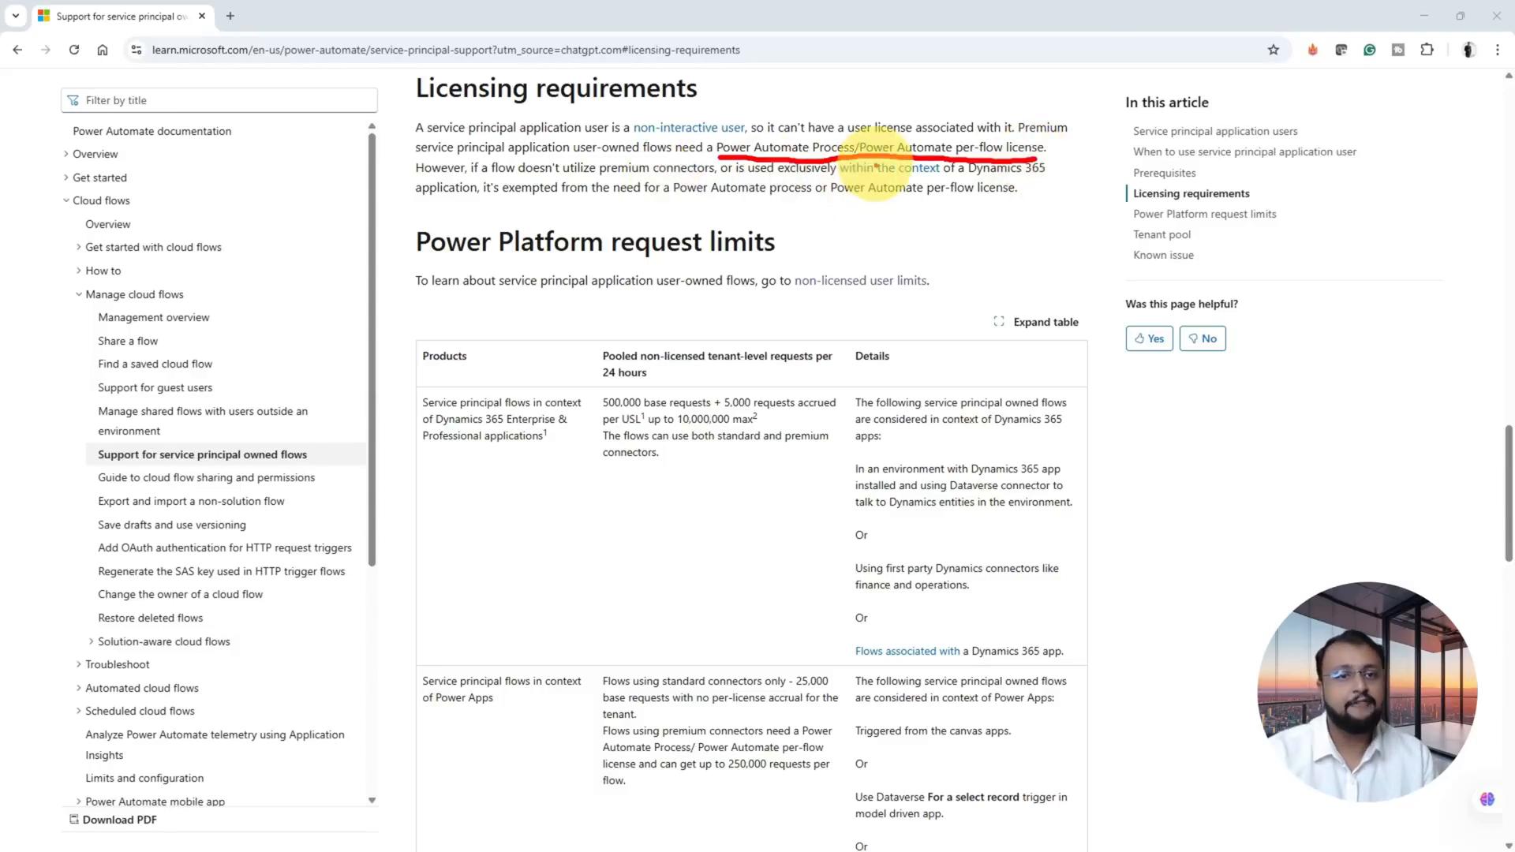
left_click_drag(845, 172, 1030, 176)
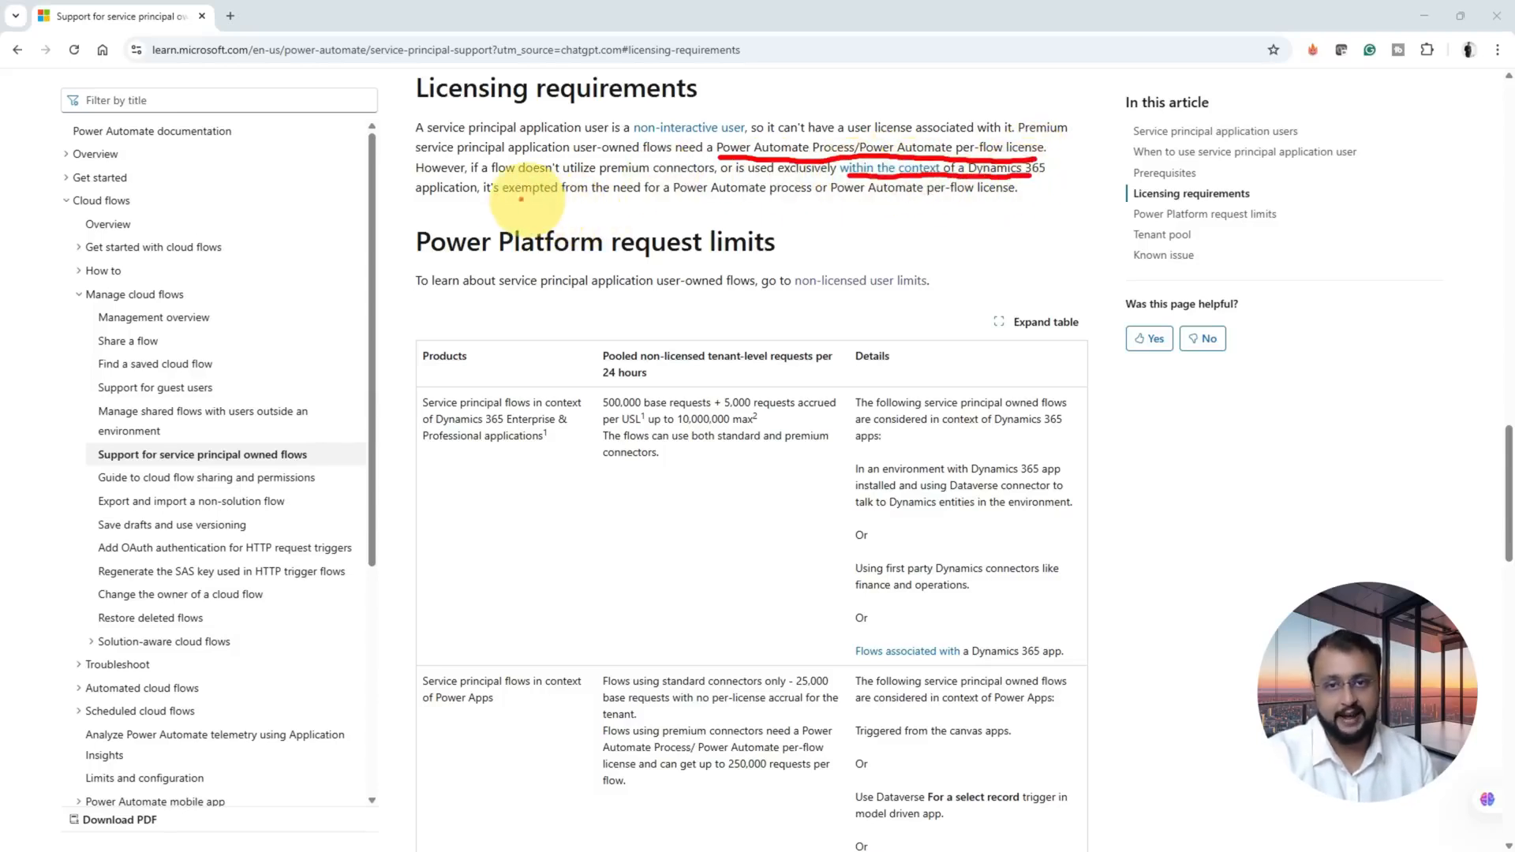
left_click_drag(483, 200, 1016, 204)
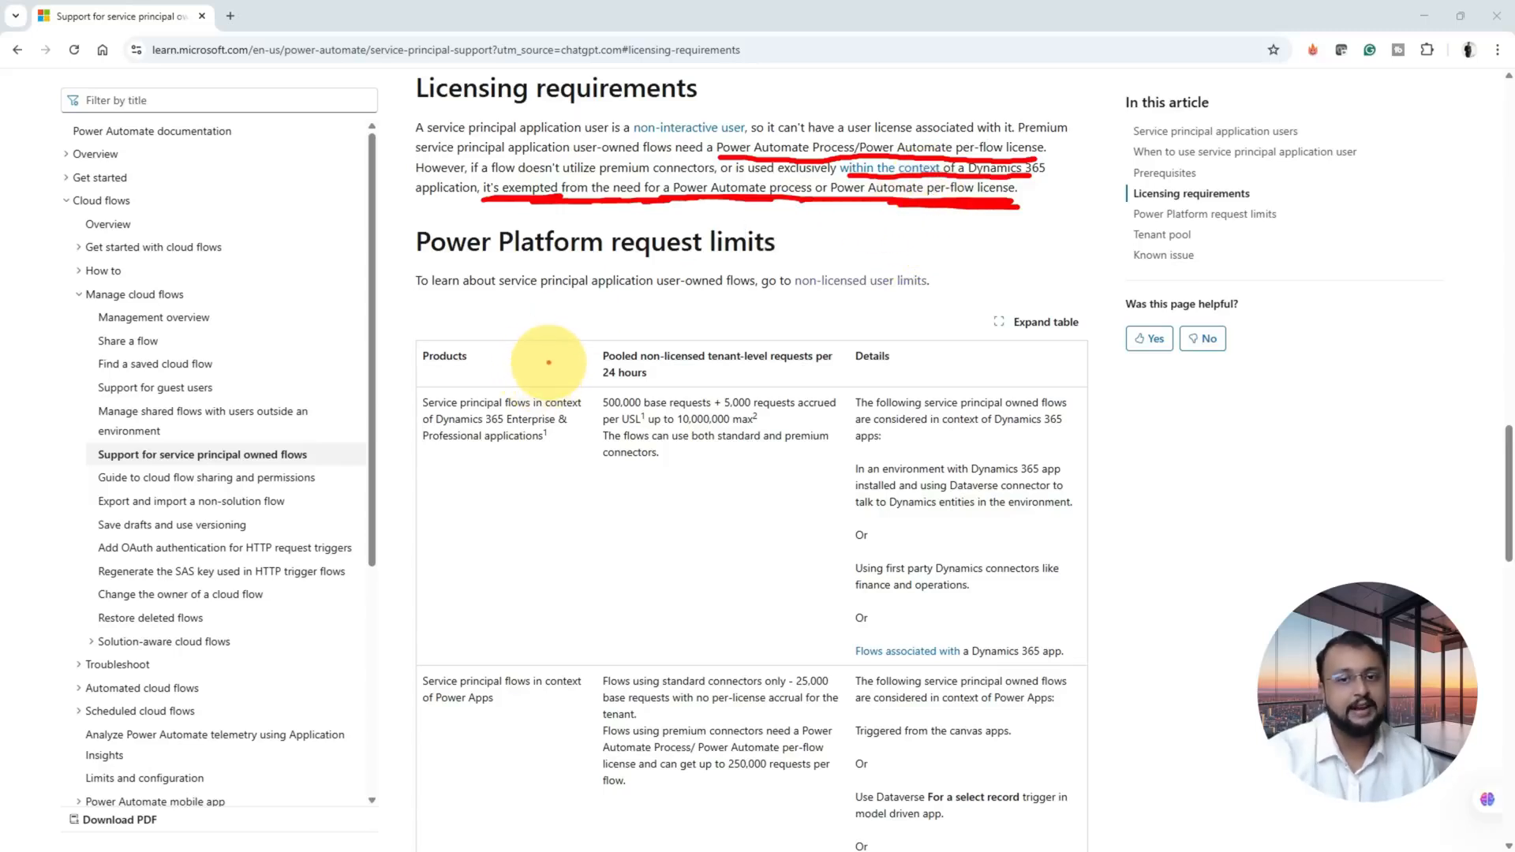
- Examine the Power Platform request limits table for service principal flows in Dynamics 365, Power Apps and Power Automate licensing contexts
scroll(546, 351, "down", 2)
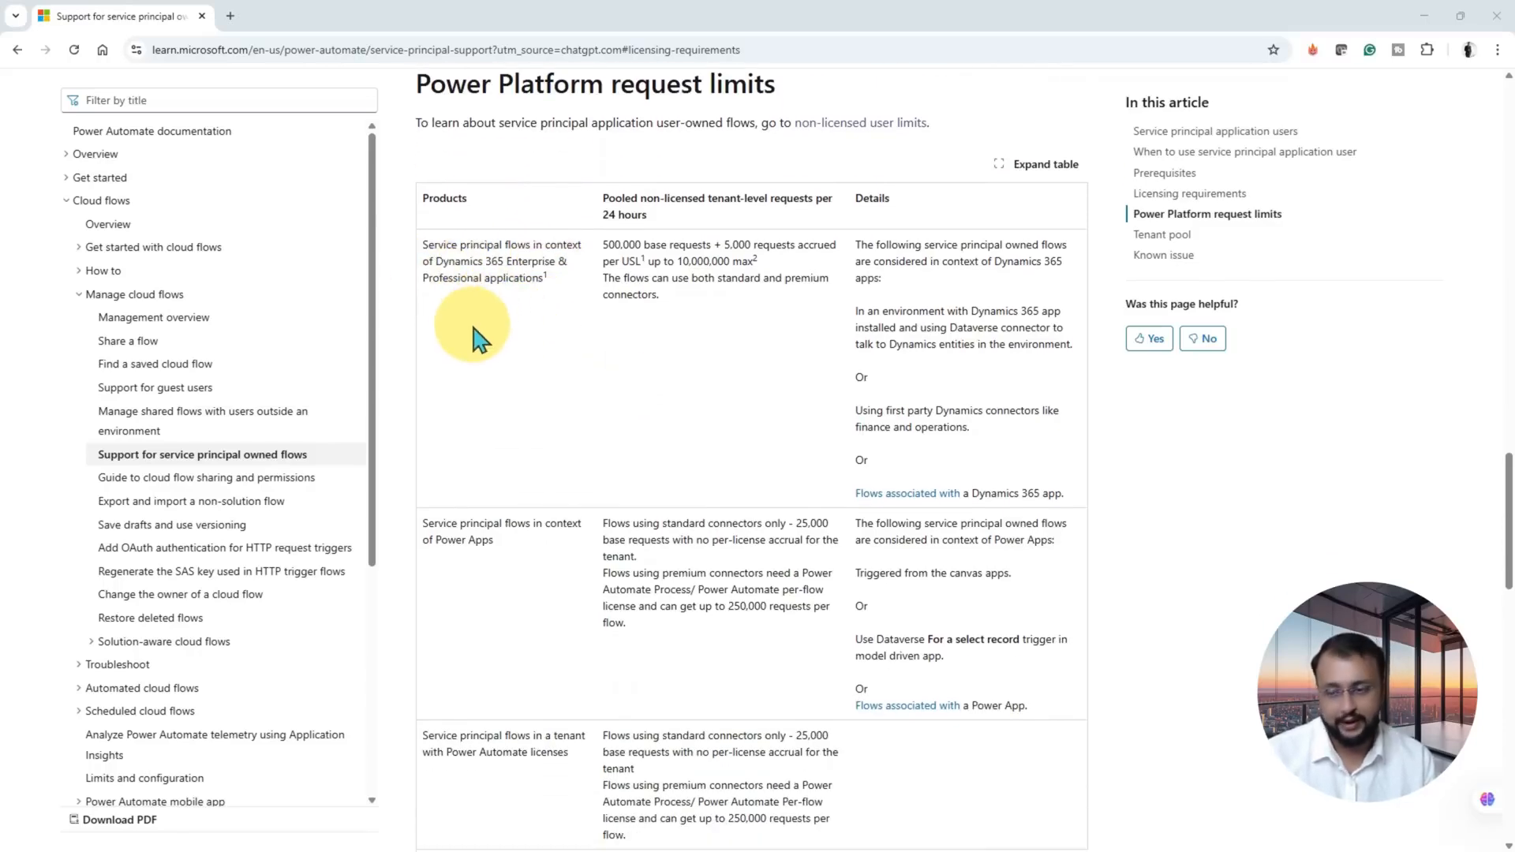
mouse_move(408, 229)
left_mouse_down()
mouse_move(517, 319)
mouse_move(590, 338)
left_mouse_up()
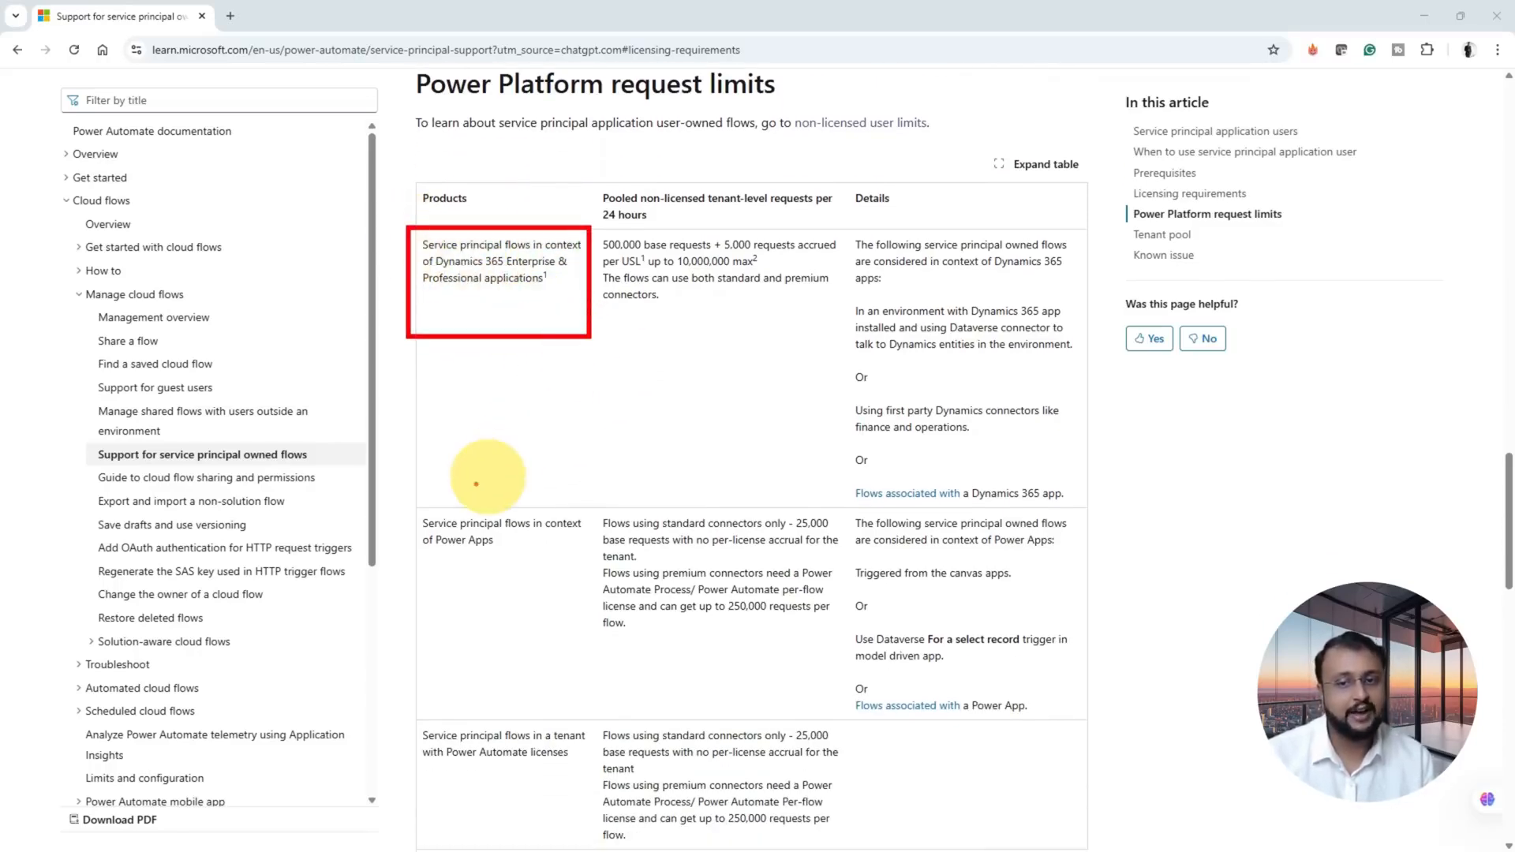
mouse_move(416, 502)
left_mouse_down()
mouse_move(526, 597)
mouse_move(598, 604)
left_mouse_up()
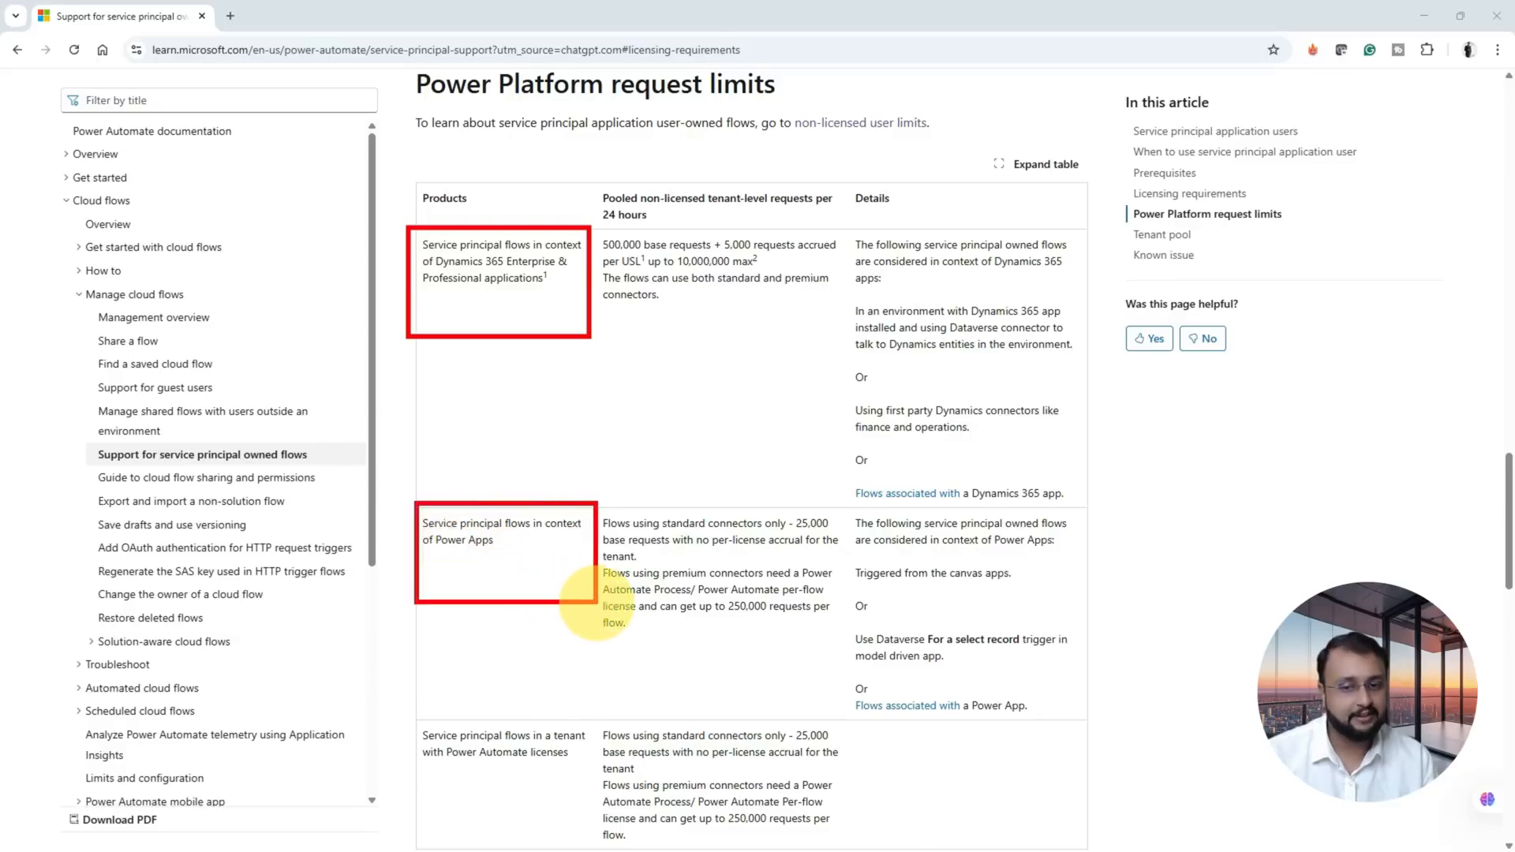
mouse_move(413, 722)
left_mouse_down()
mouse_move(511, 781)
mouse_move(599, 807)
left_mouse_up()
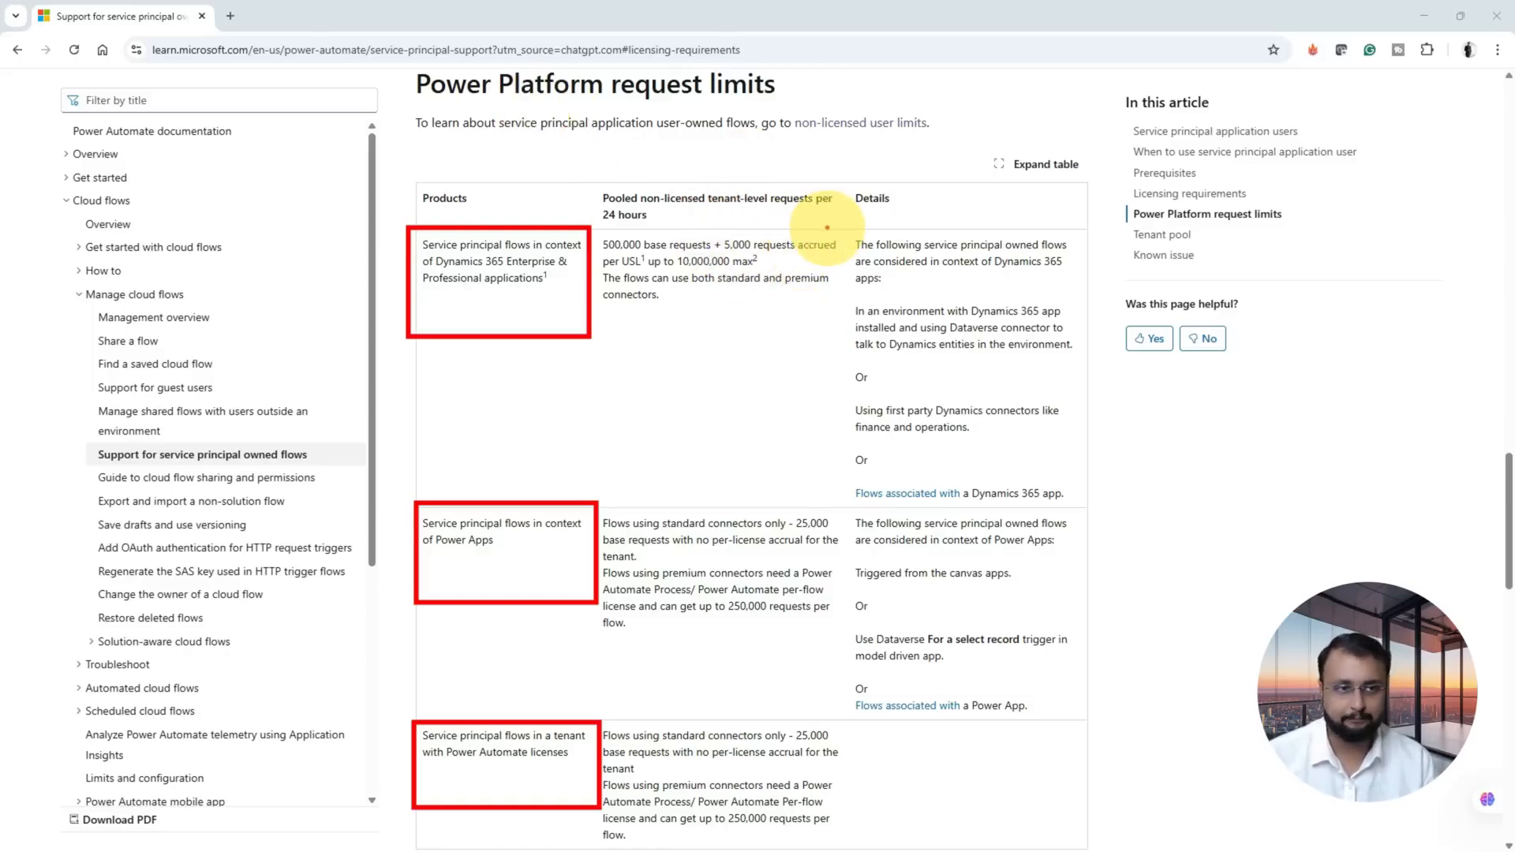
key("Escape")
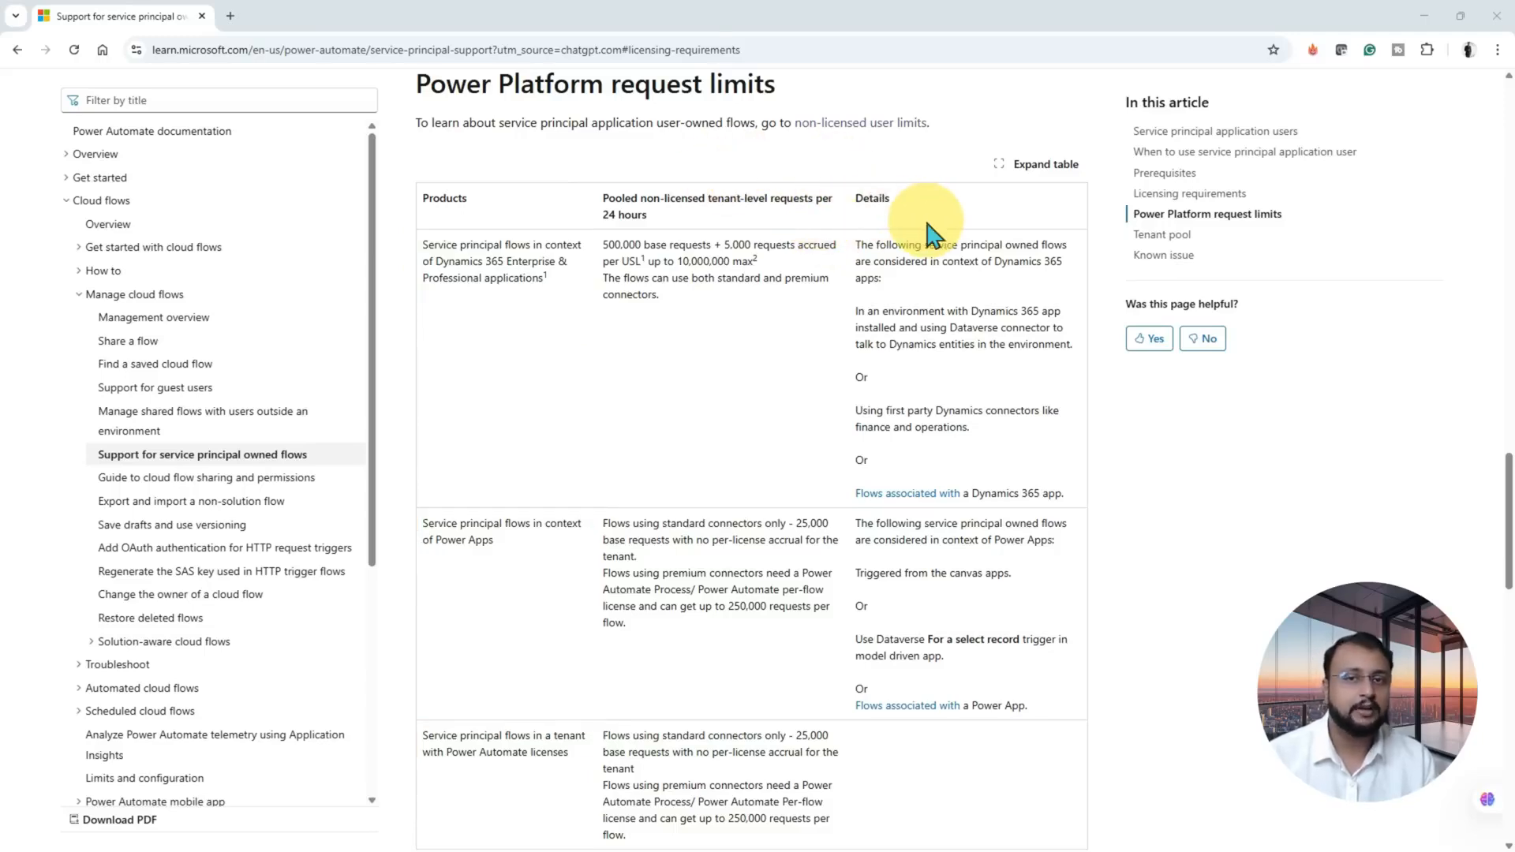
scroll(826, 376, "up", 3)
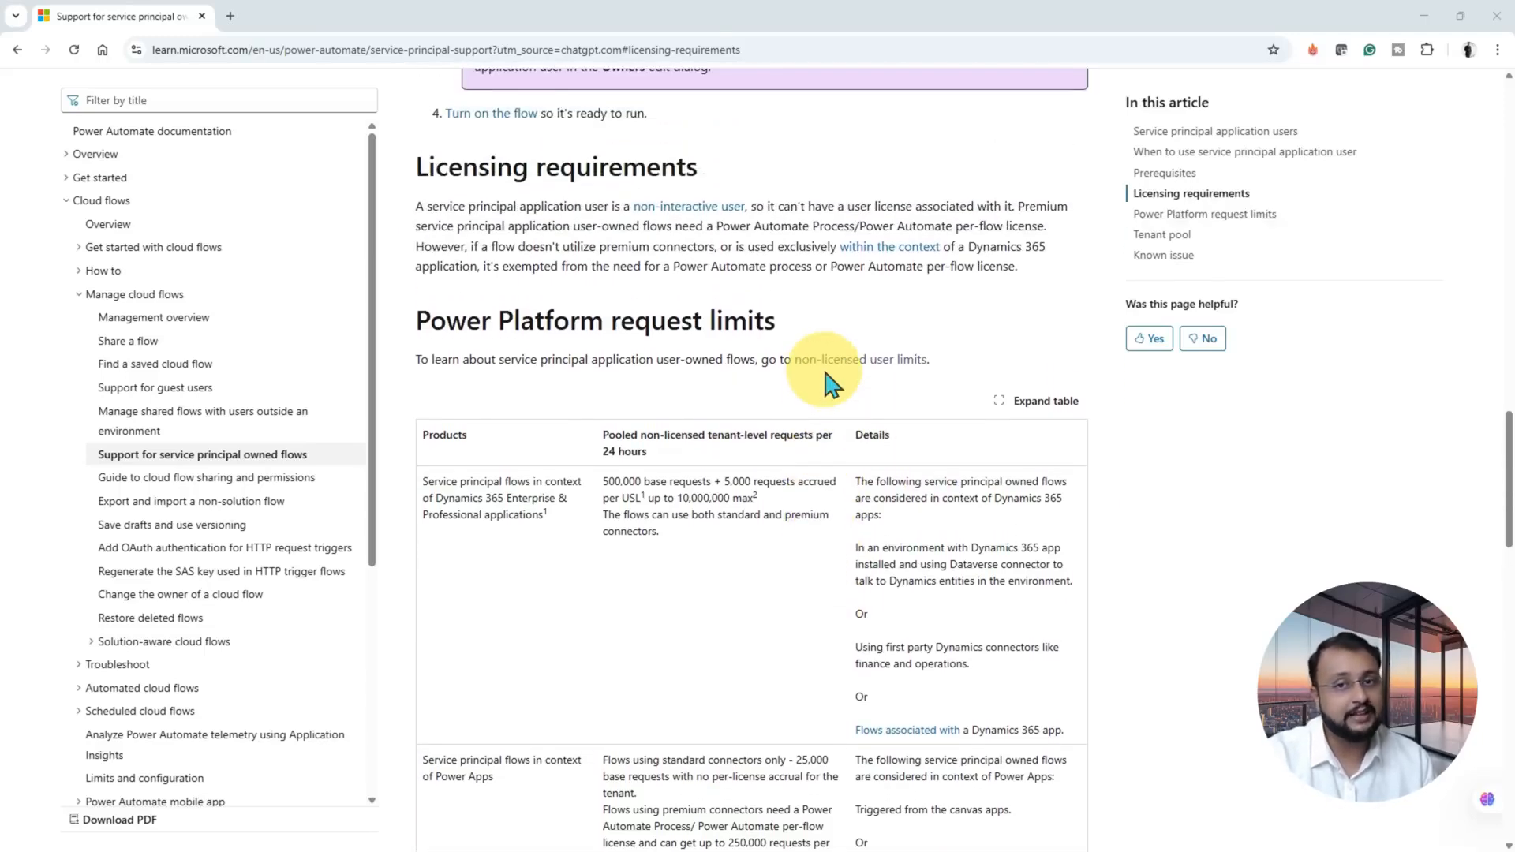
scroll(825, 376, "down", 1)
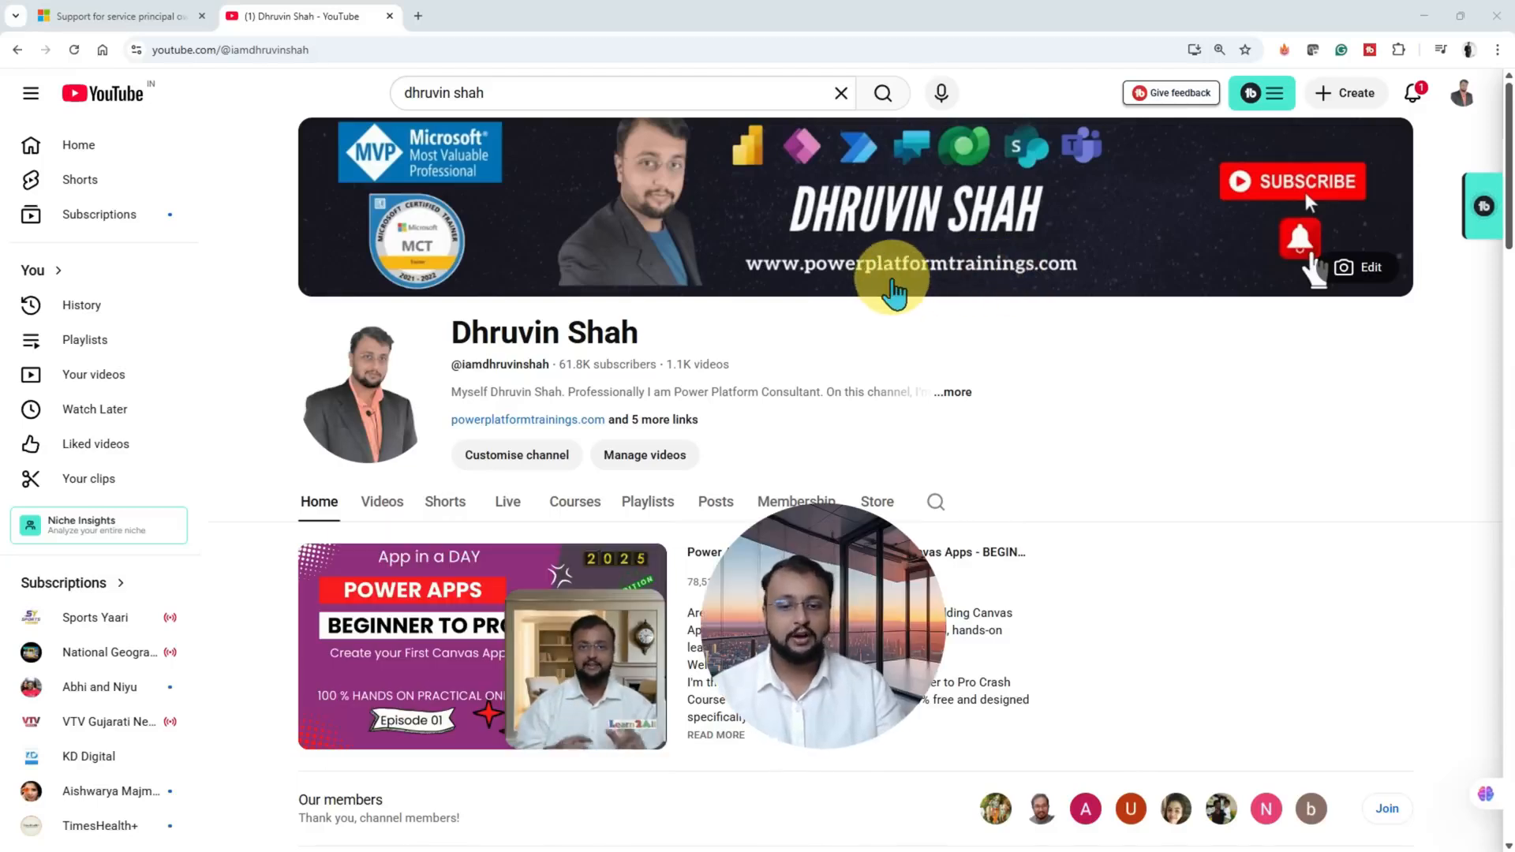
- Look through the YouTube channel's home page for the Premium Membership Courses section
scroll(894, 292, "down", 1)
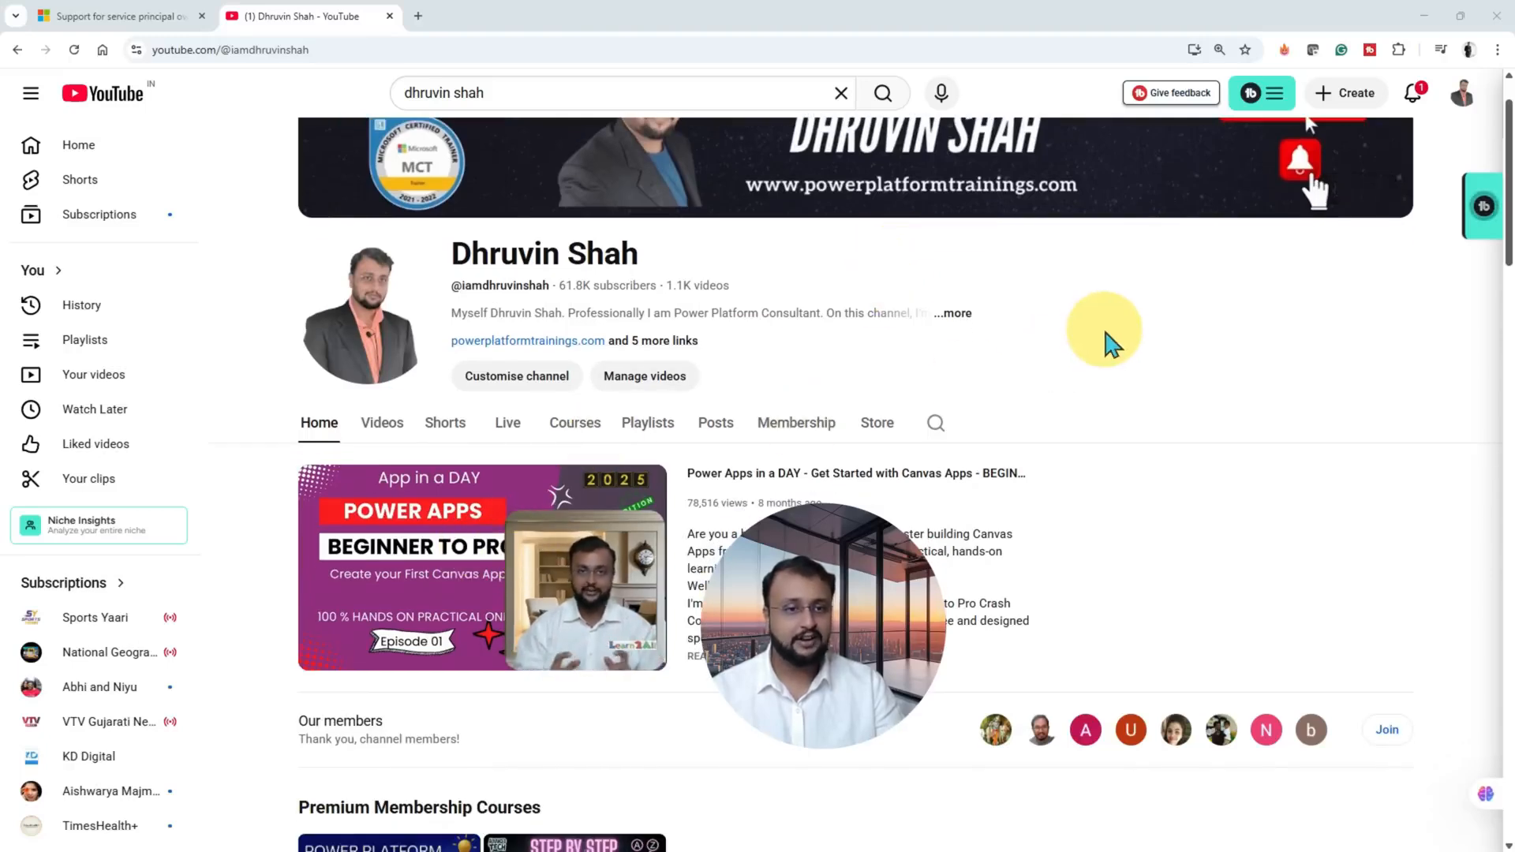
scroll(556, 517, "down", 1)
scroll(556, 512, "down", 4)
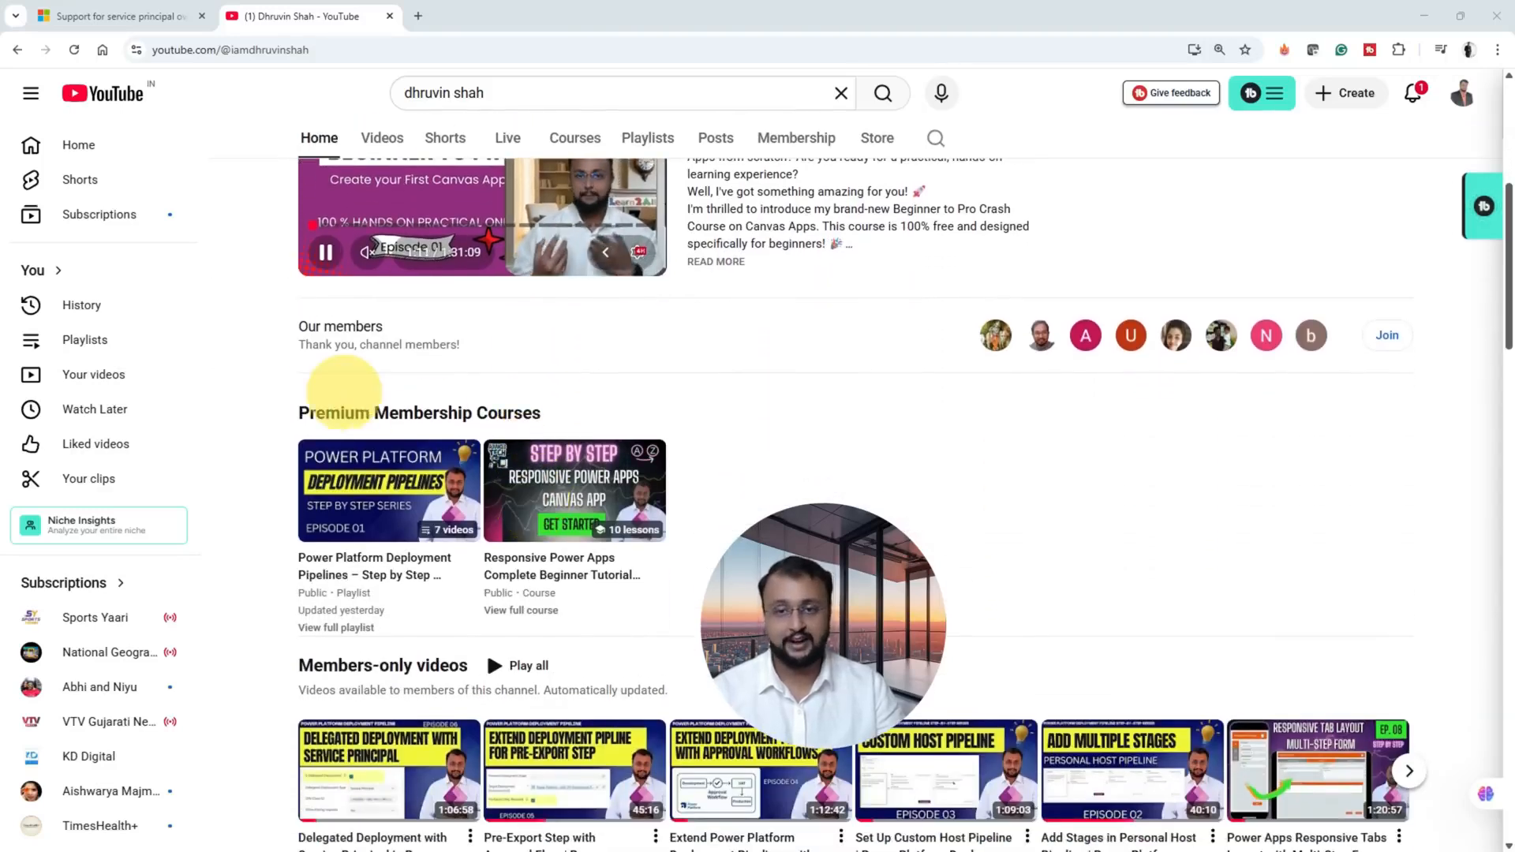
mouse_move(229, 386)
left_mouse_down()
mouse_move(964, 632)
mouse_move(1401, 631)
left_mouse_up()
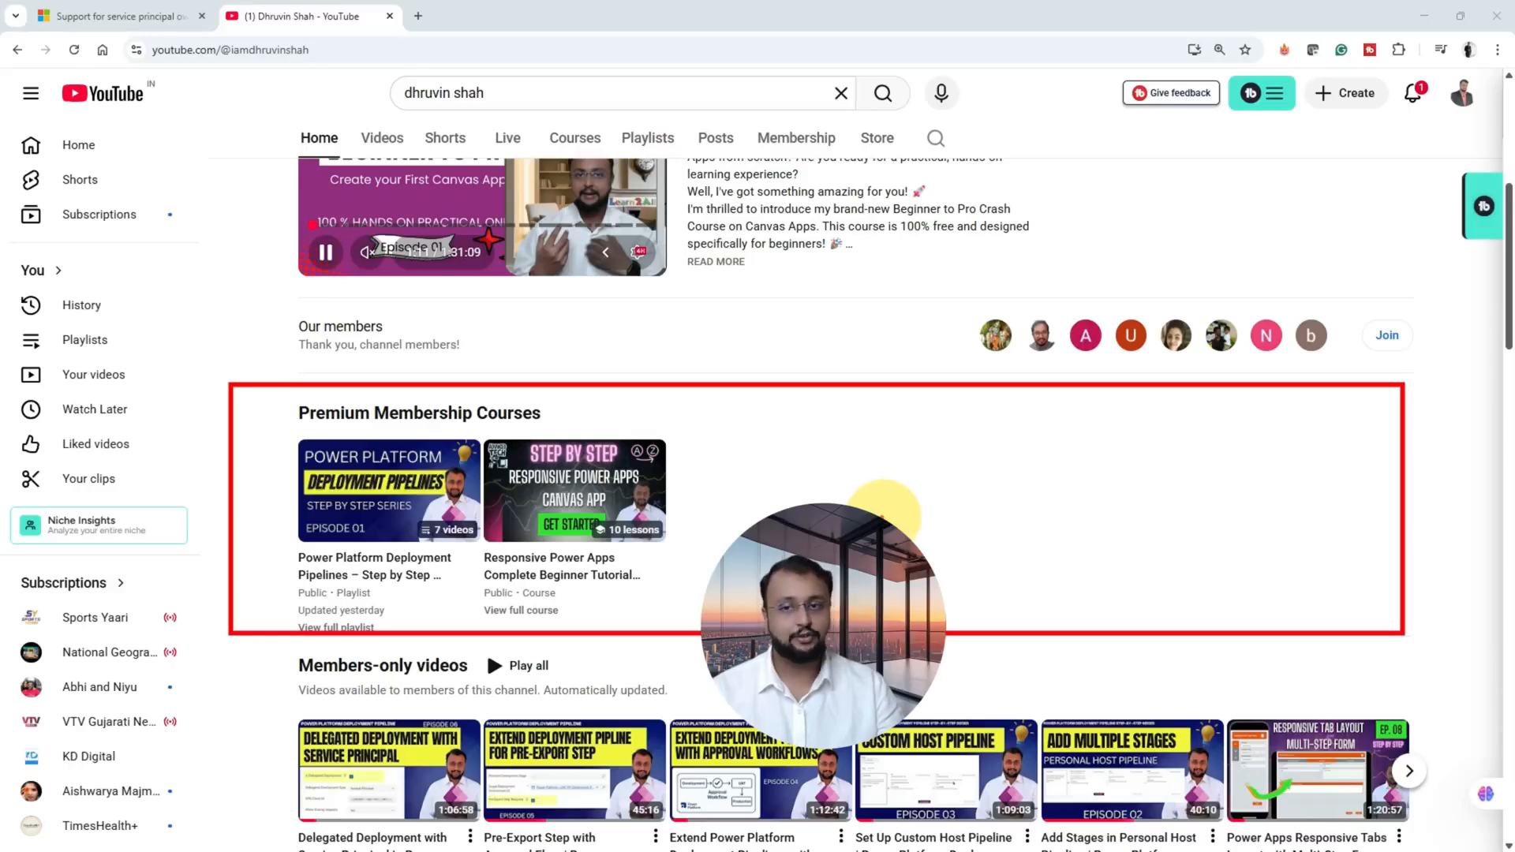
key("Escape")
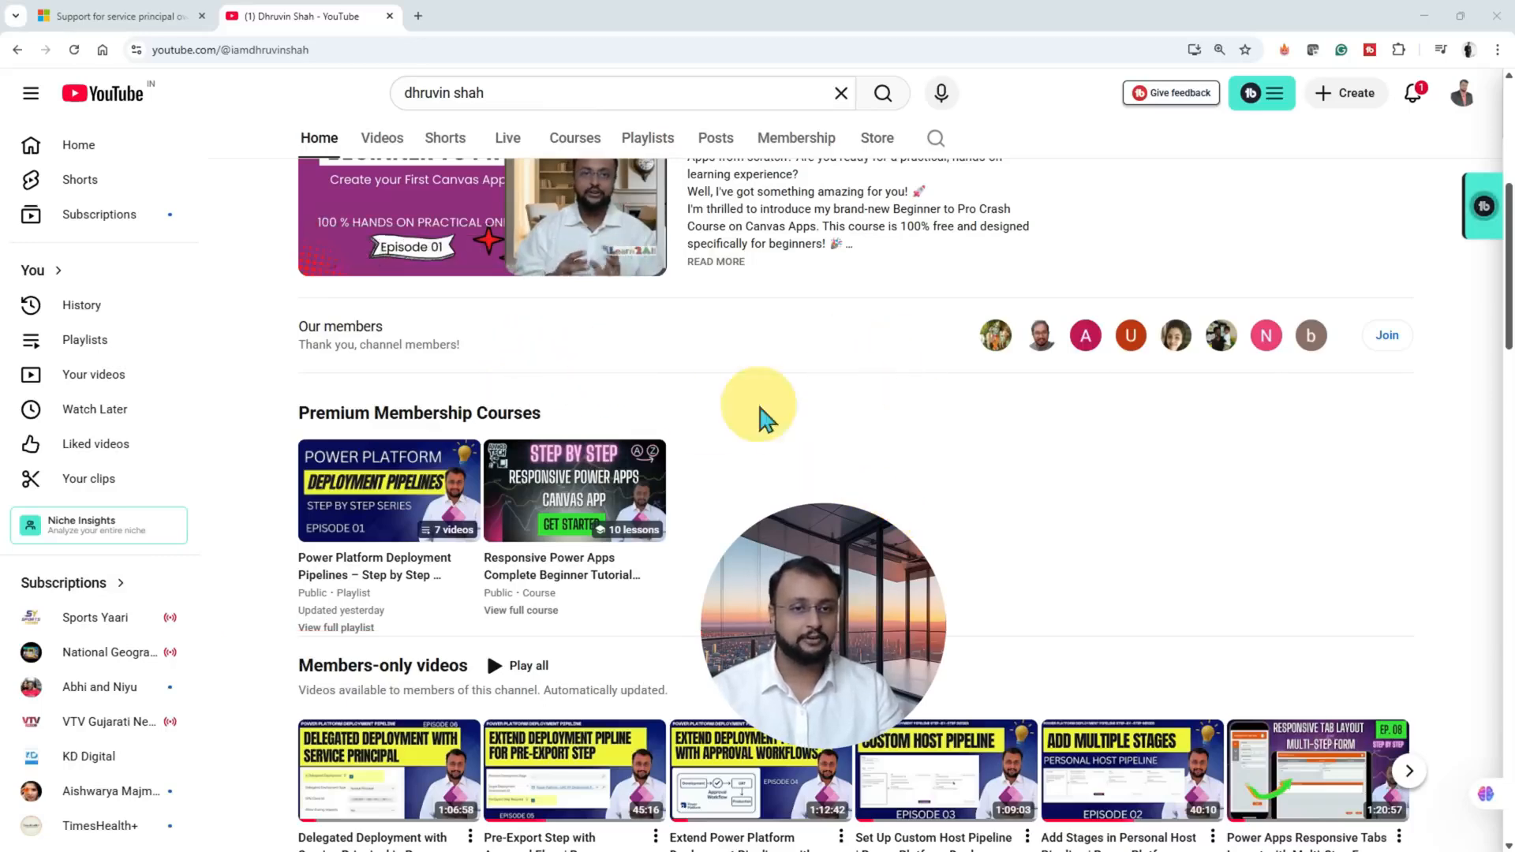
scroll(681, 412, "up", 1)
scroll(678, 405, "up", 5)
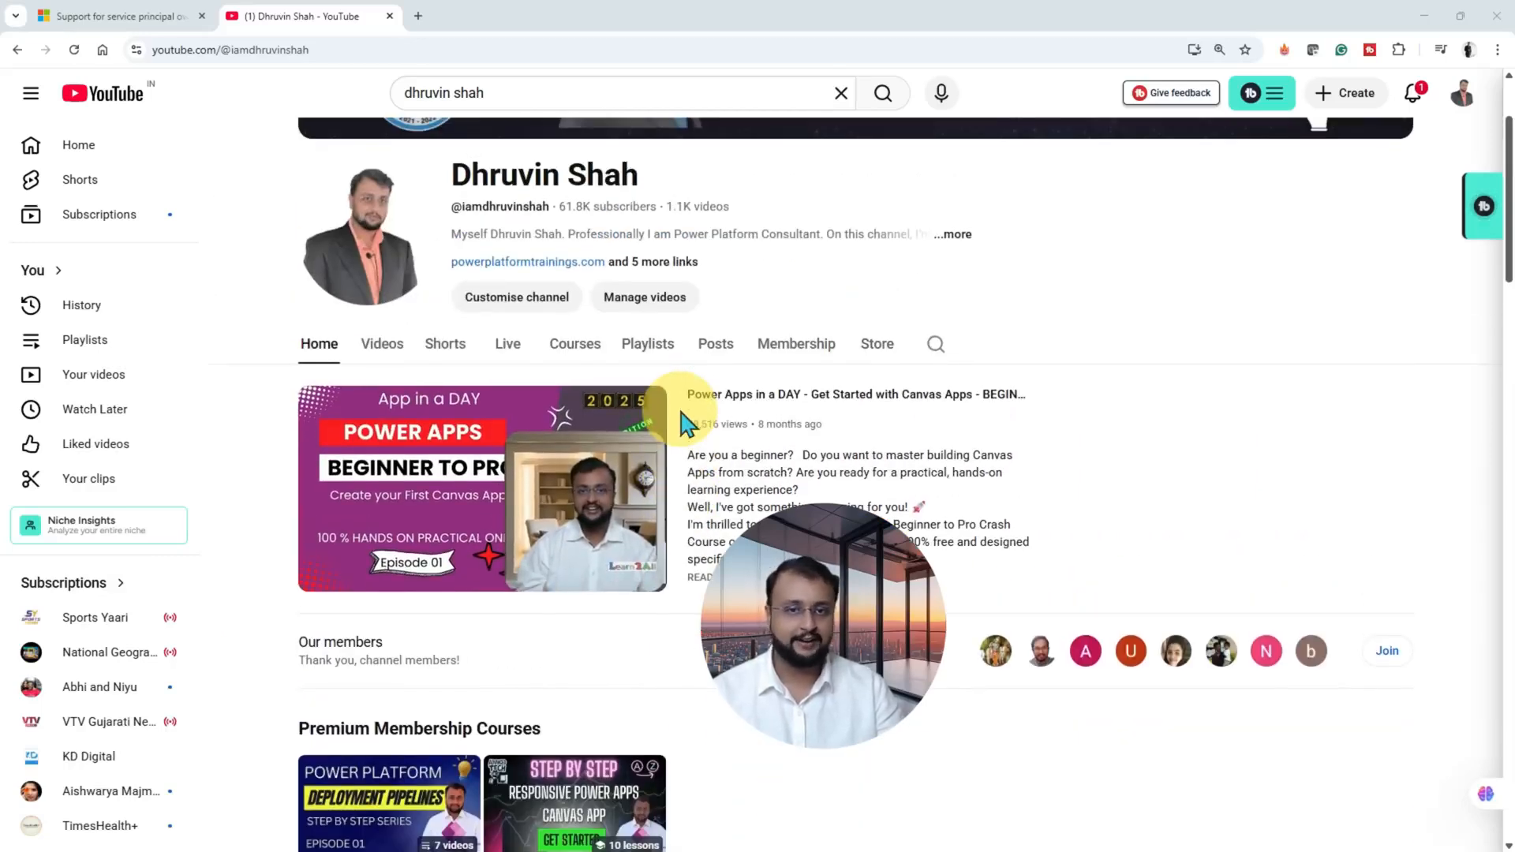
scroll(680, 412, "up", 2)
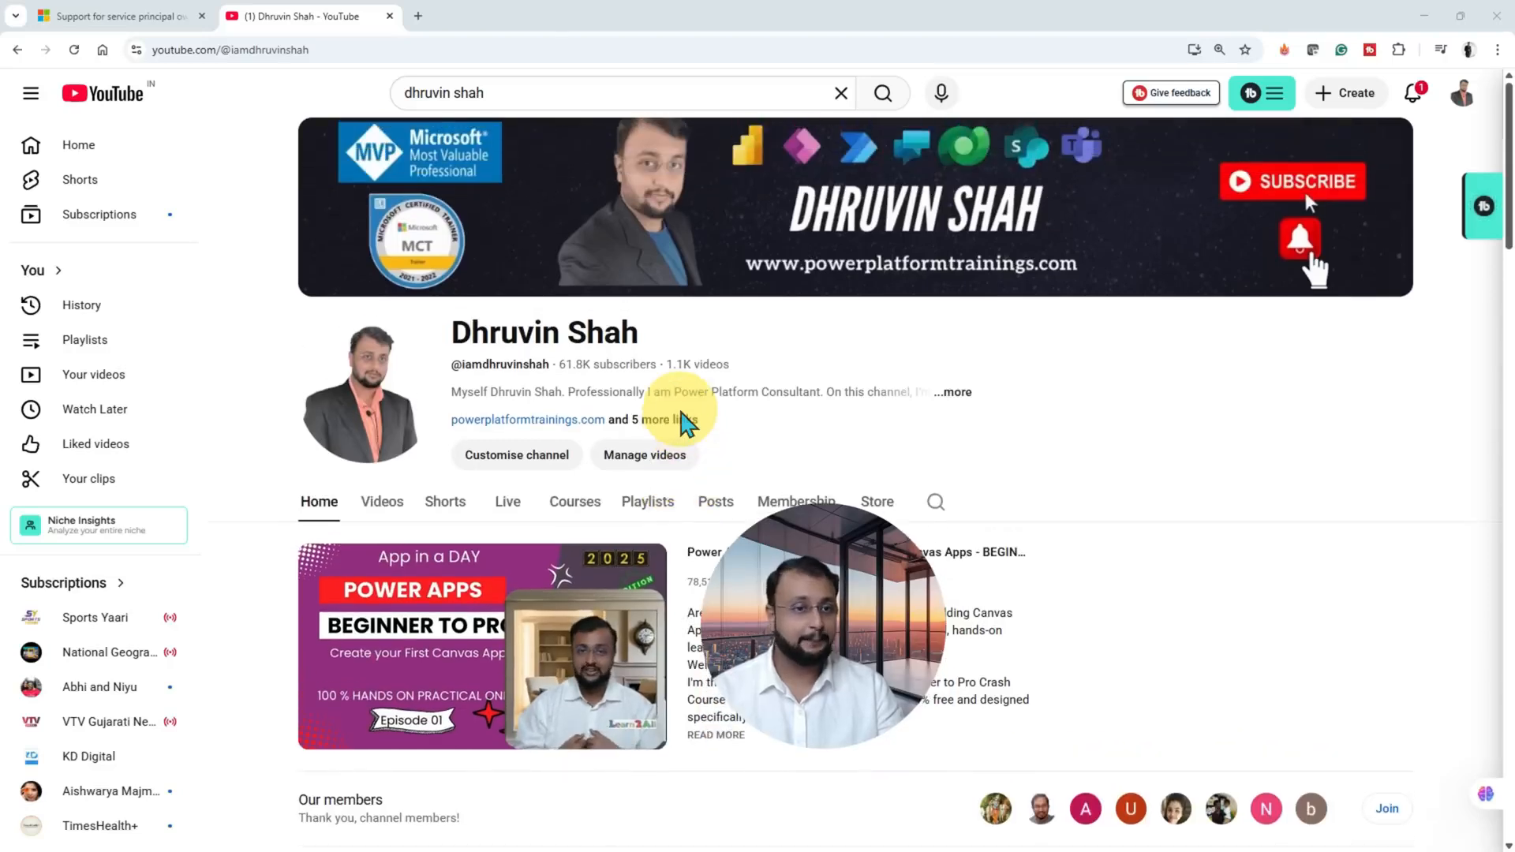